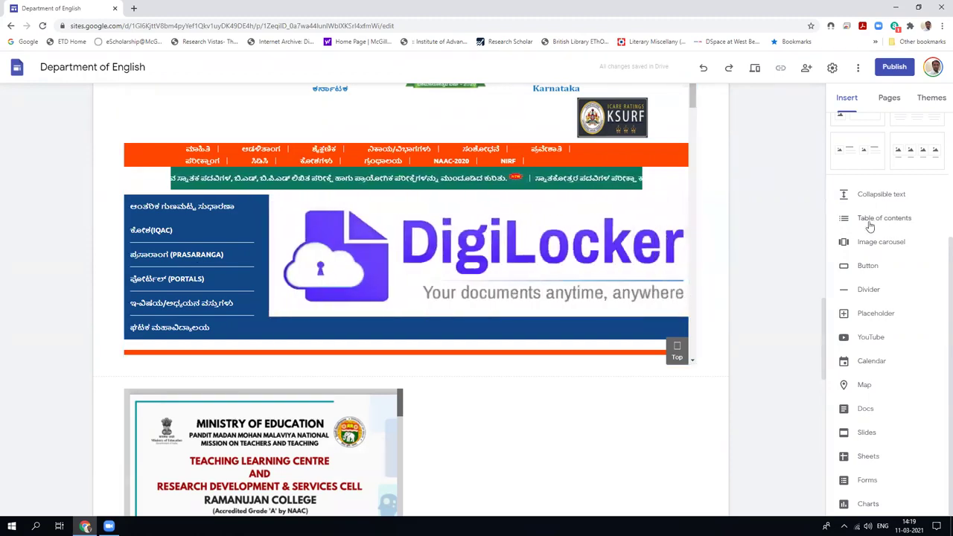
Insert a table of contents and give the second About Us section a dark blue background.
left_click(876, 225)
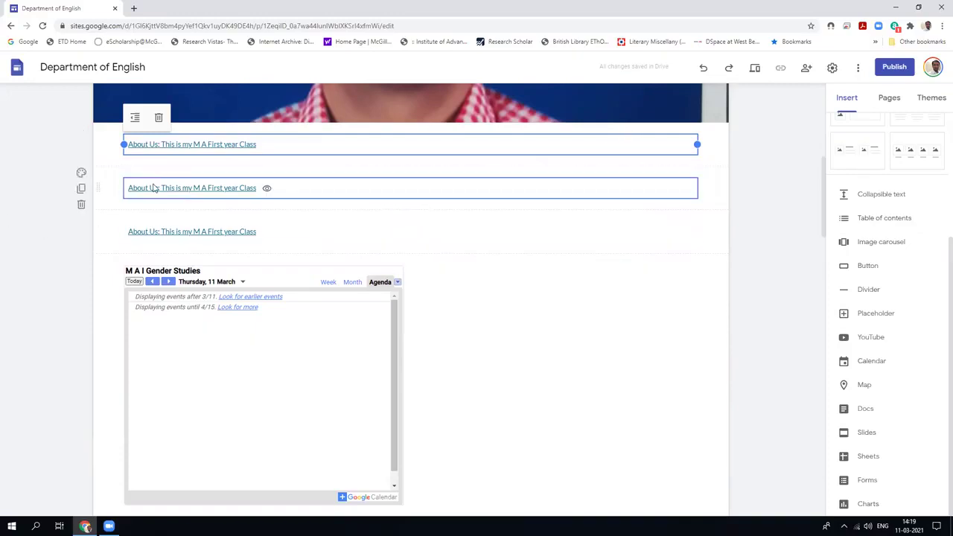
left_click(81, 173)
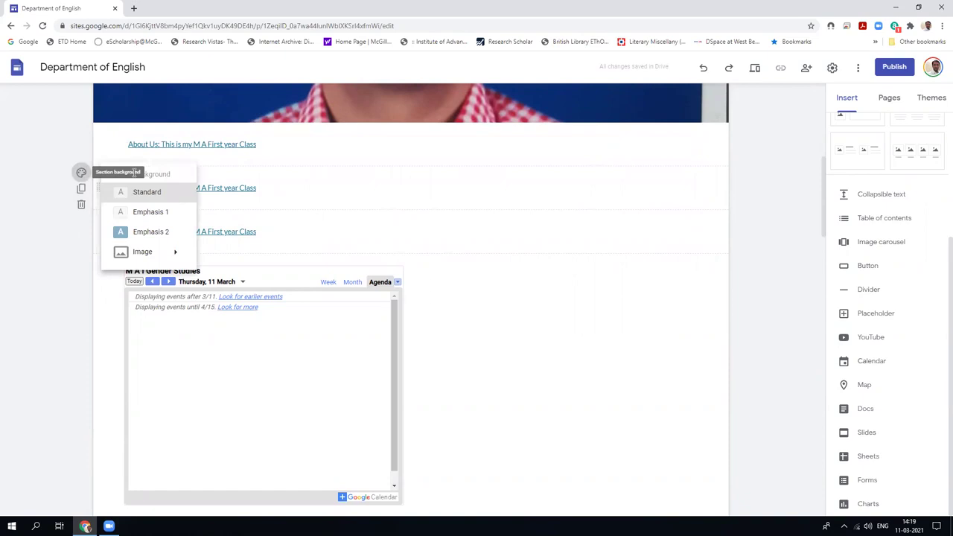
left_click(161, 214)
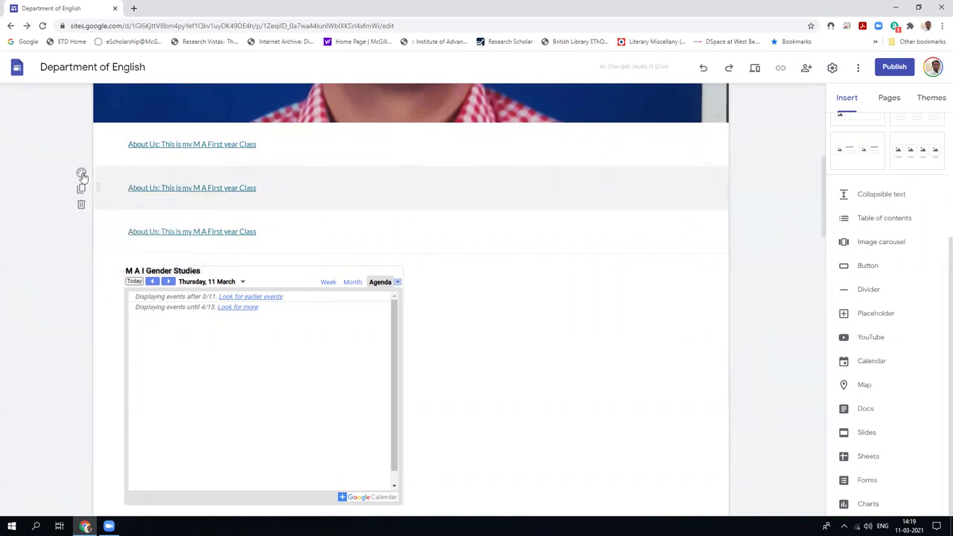
left_click(82, 174)
mouse_move(147, 251)
left_click(149, 231)
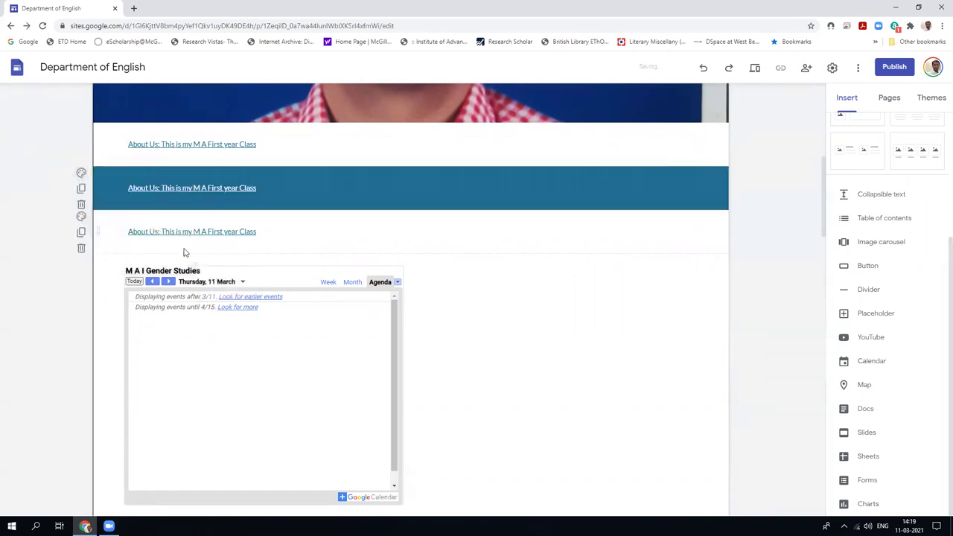
Toggle the indentation of the table of contents entries.
left_click(125, 151)
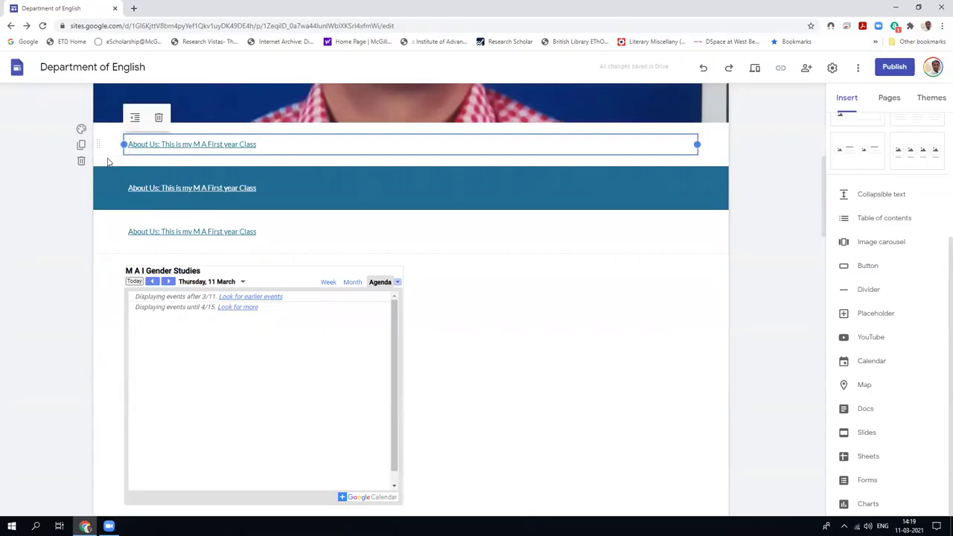
left_click(135, 119)
left_click(95, 143)
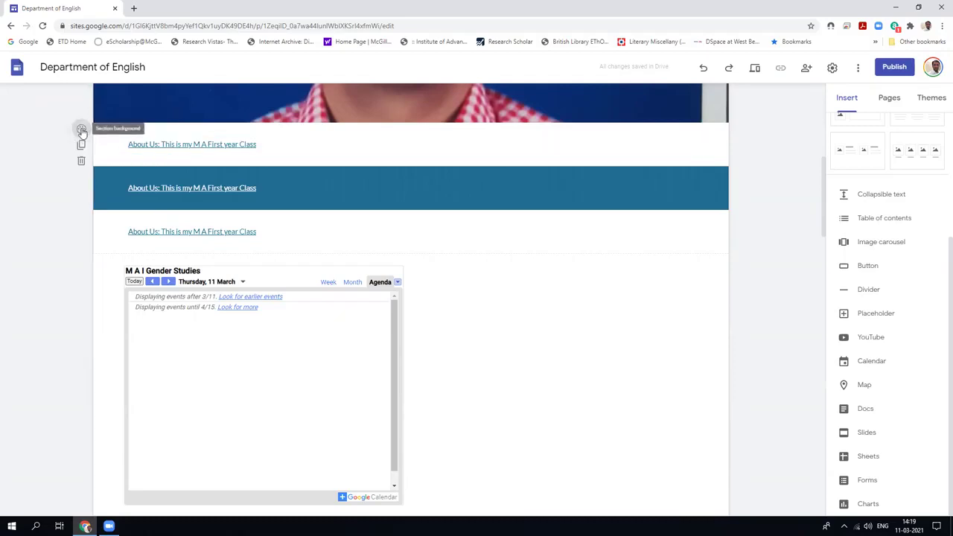
Shade the top About Us section dark blue and delete the third About Us section.
left_click(82, 128)
left_click(141, 187)
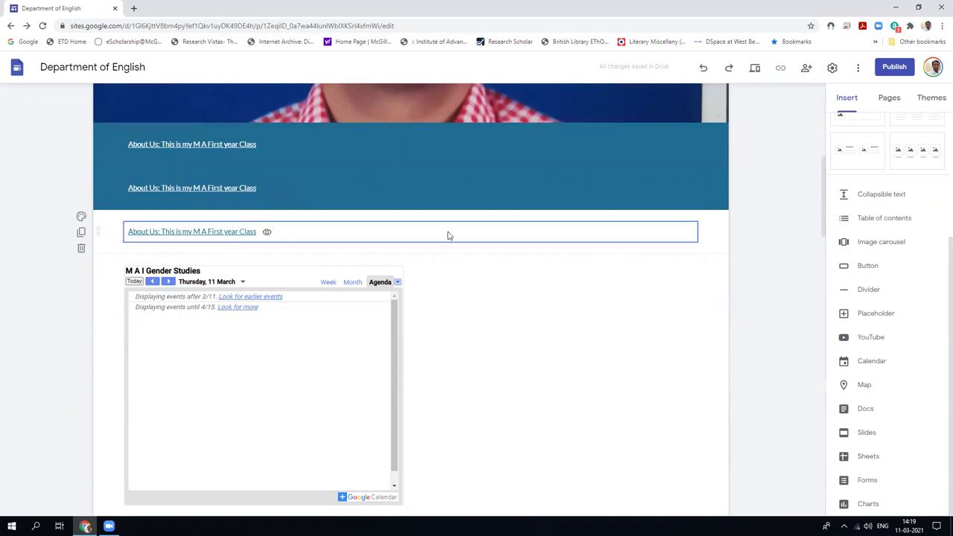
left_click(81, 249)
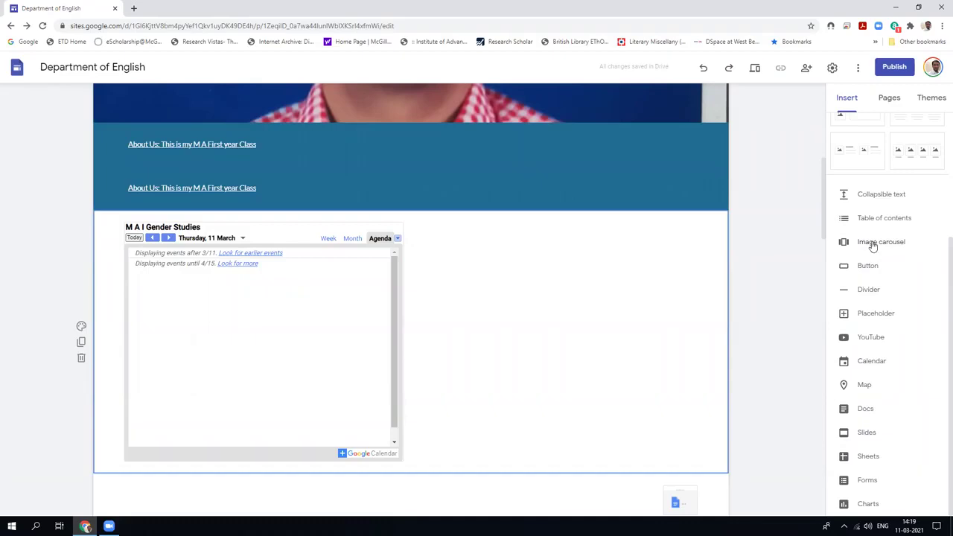
Start an image carousel and open the image picker for its first image.
left_click(873, 244)
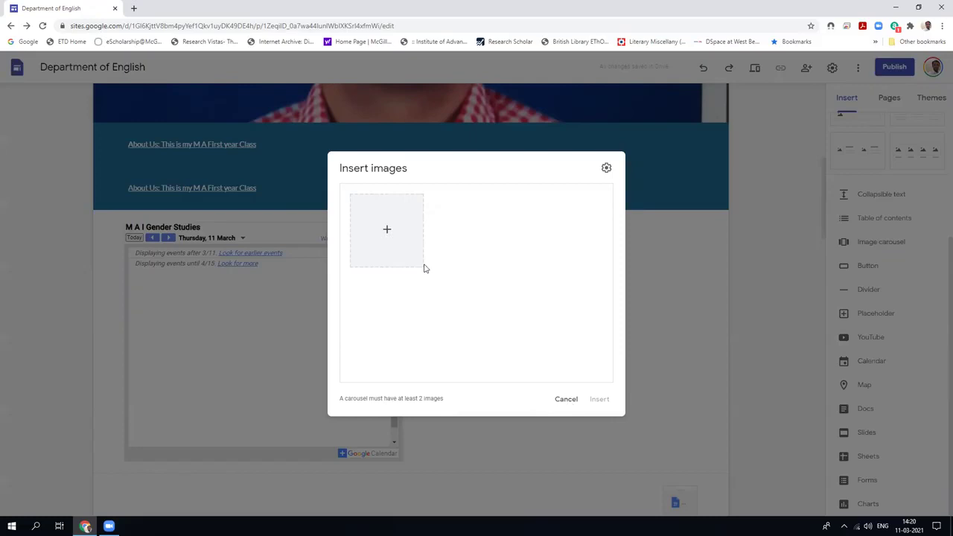
left_click(387, 229)
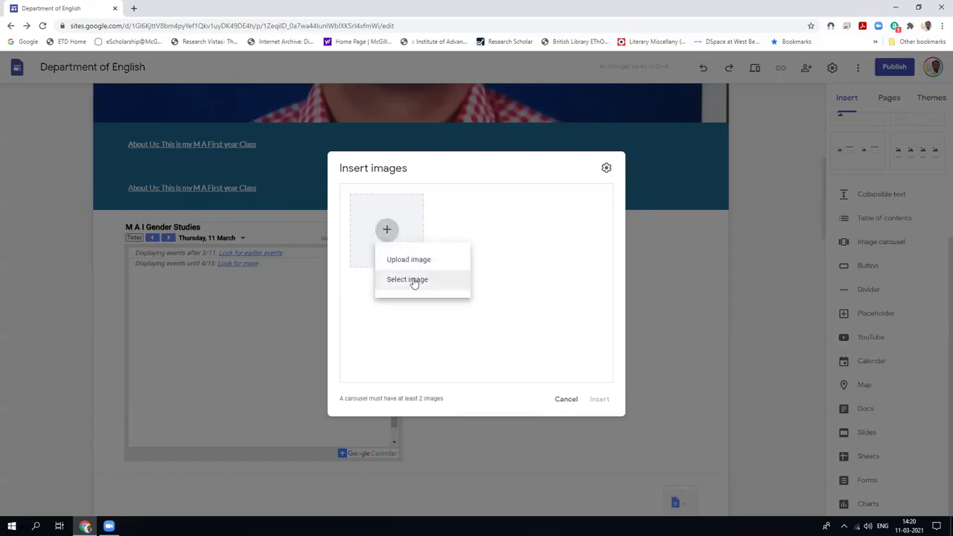
left_click(414, 281)
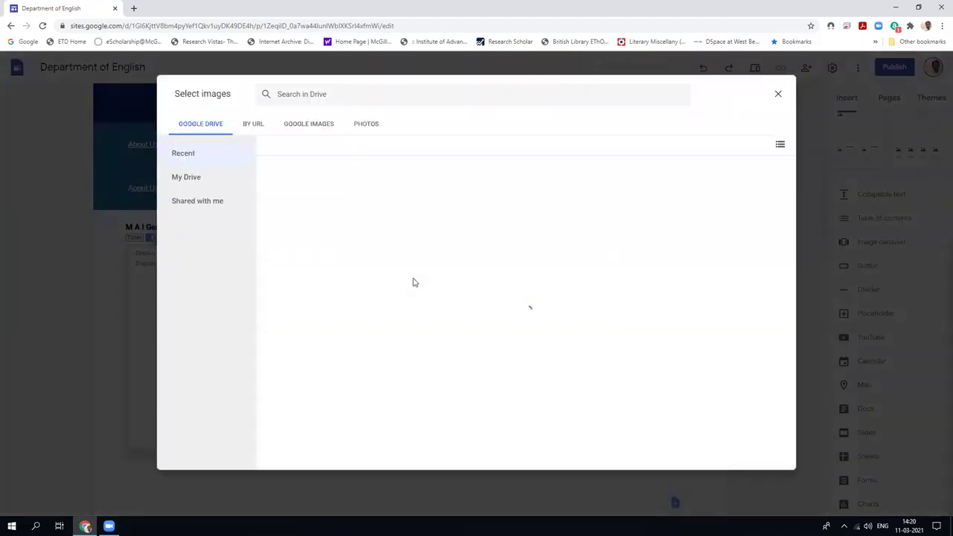
Look through the Photos, Google Images, URL and Drive sources, close the picker, and restore down Chrome.
left_click(365, 124)
left_click(300, 125)
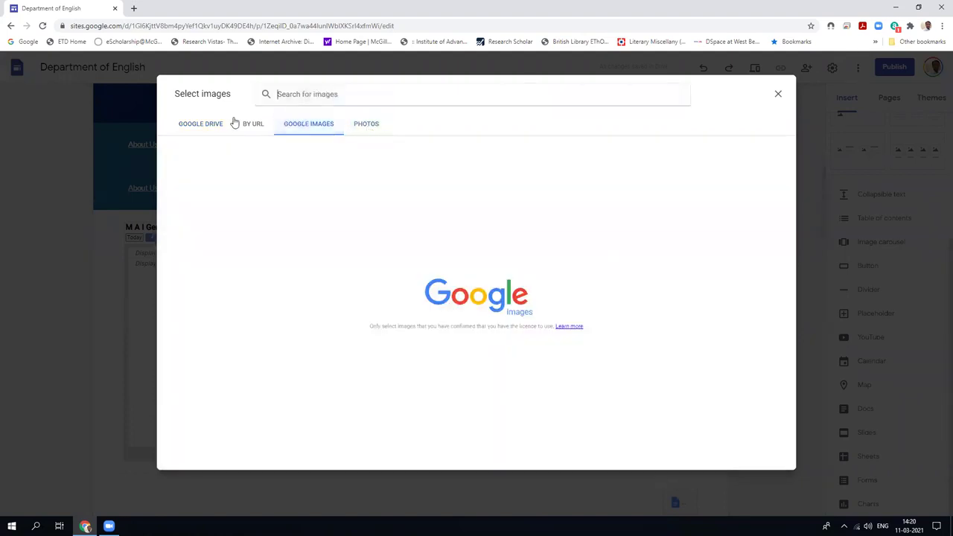
left_click(248, 125)
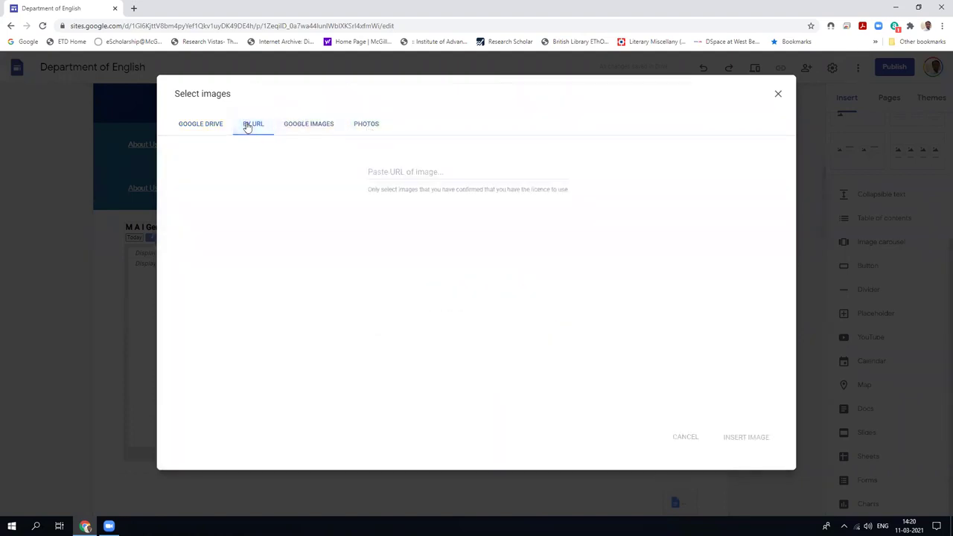
left_click(199, 128)
left_click(778, 97)
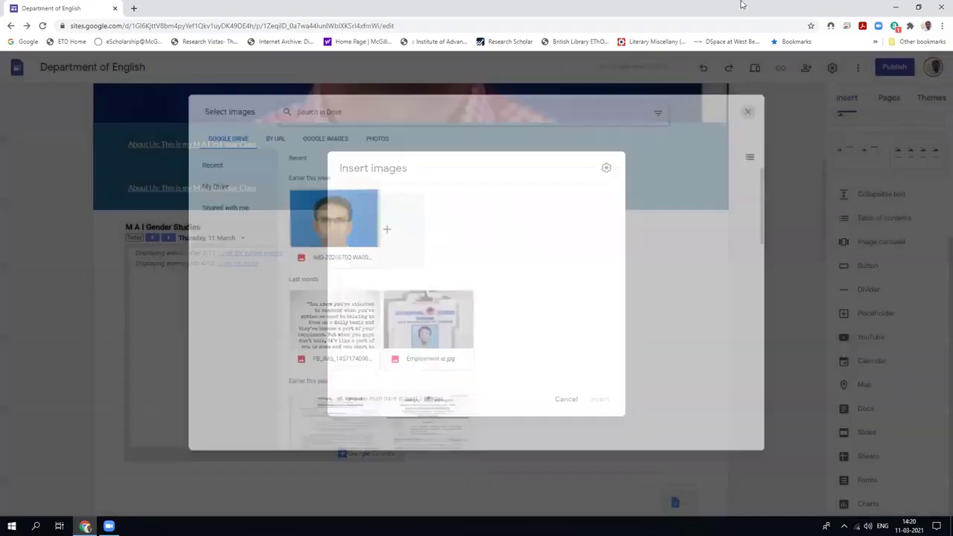
double_click(739, 4)
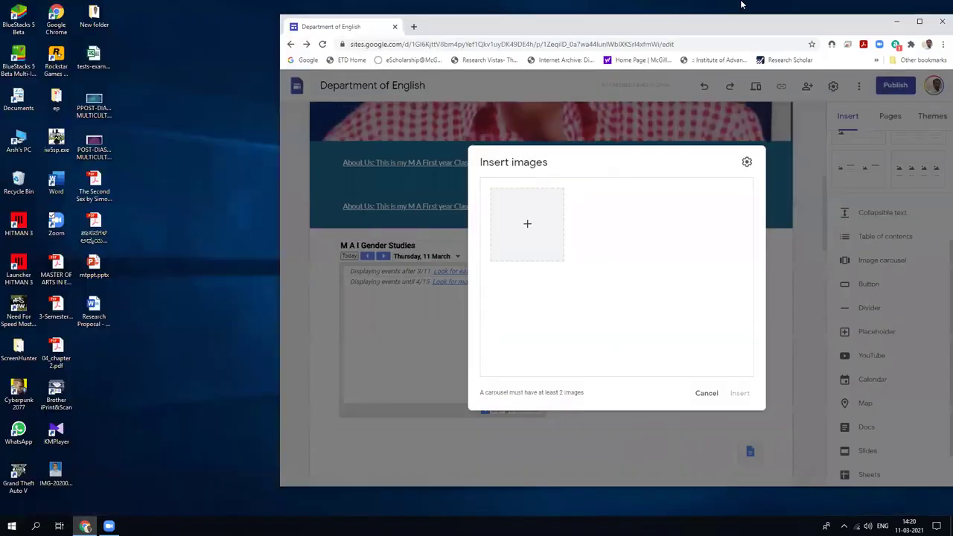
Open Documents and drag the six WhatsApp photos, then the 12.55.01 photo, onto the carousel dialog.
double_click(20, 104)
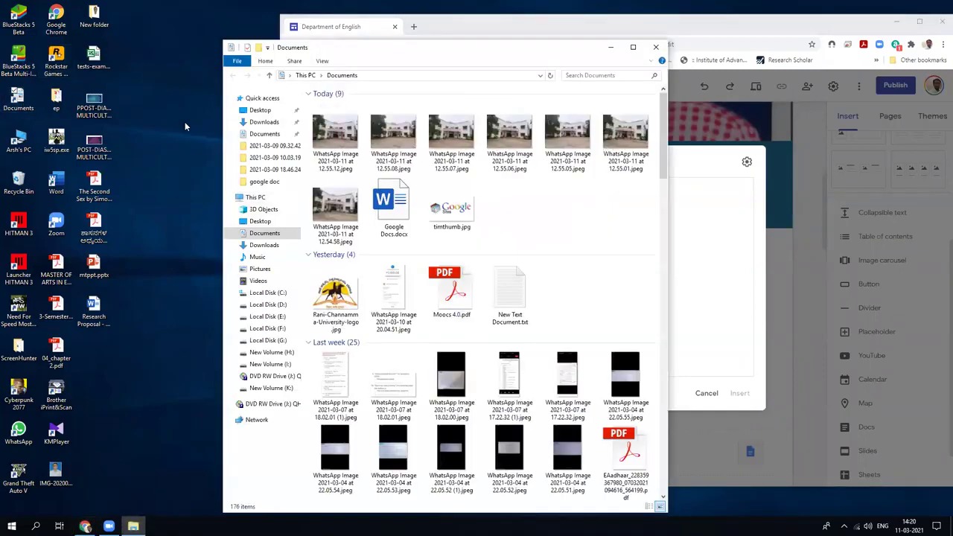
left_click_drag(305, 133, 647, 172)
left_click_drag(617, 141, 718, 253)
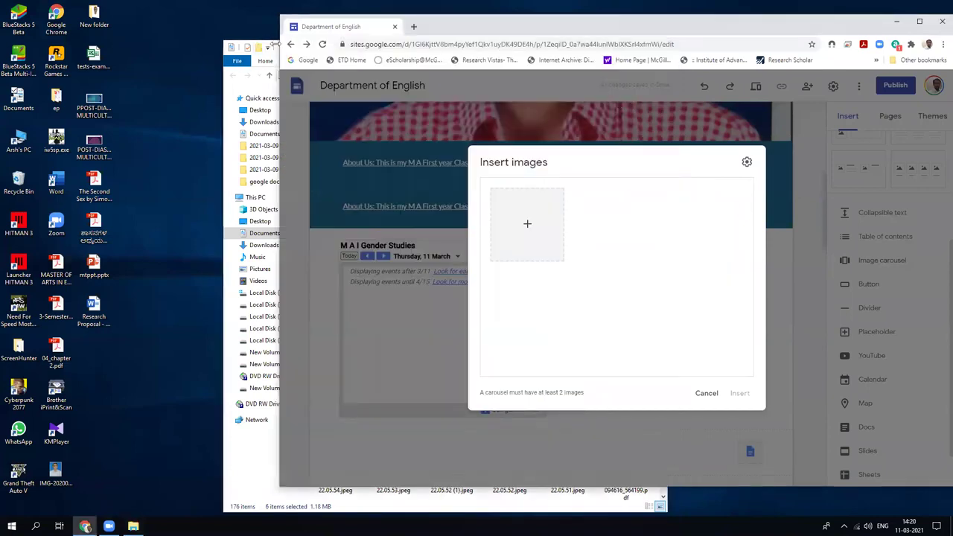
left_click(250, 481)
left_click_drag(625, 137, 699, 264)
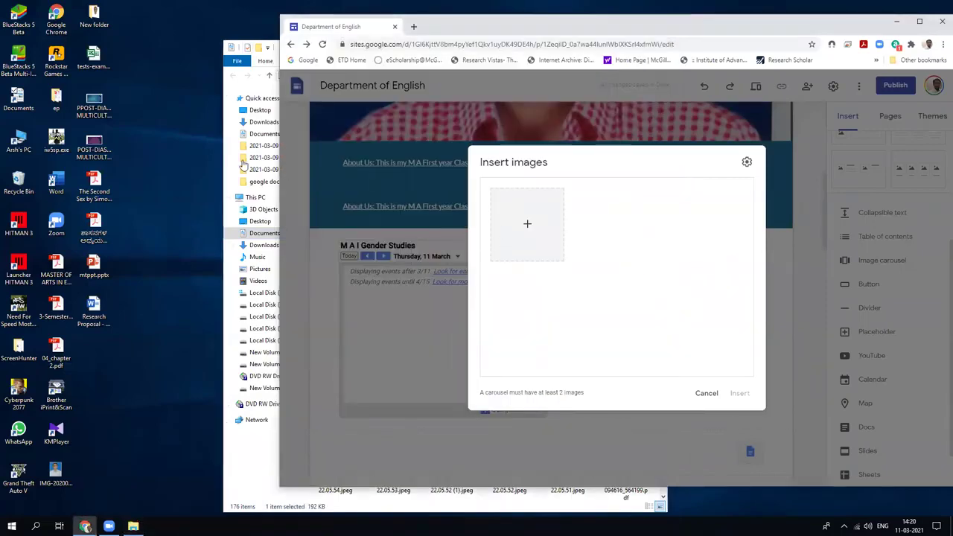
left_click(233, 504)
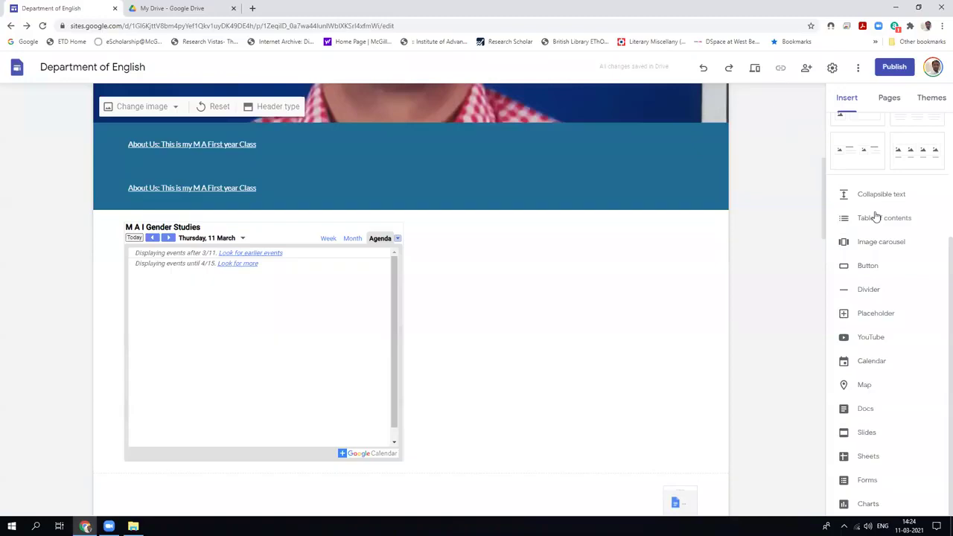
Upload the seven WhatsApp building photos into a new image carousel and insert it.
left_click(869, 242)
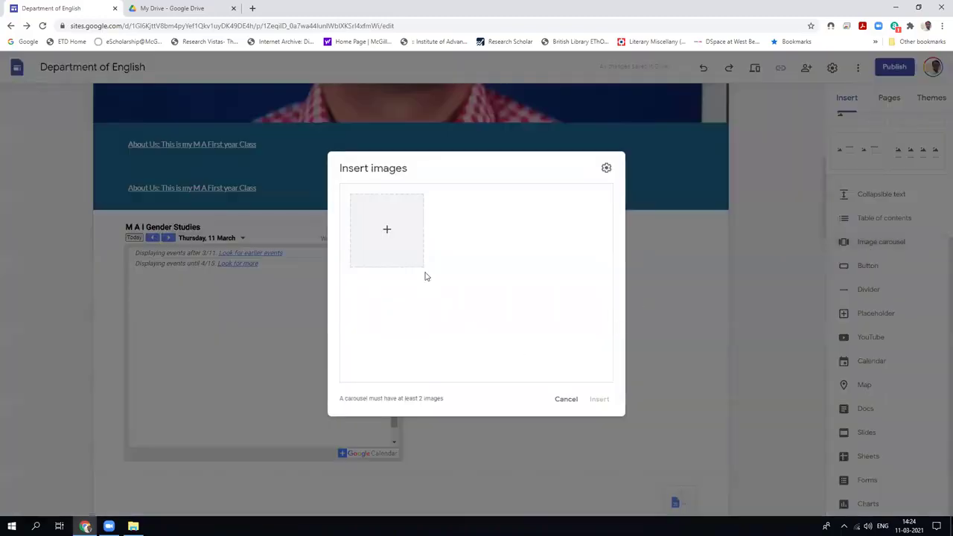
left_click(386, 230)
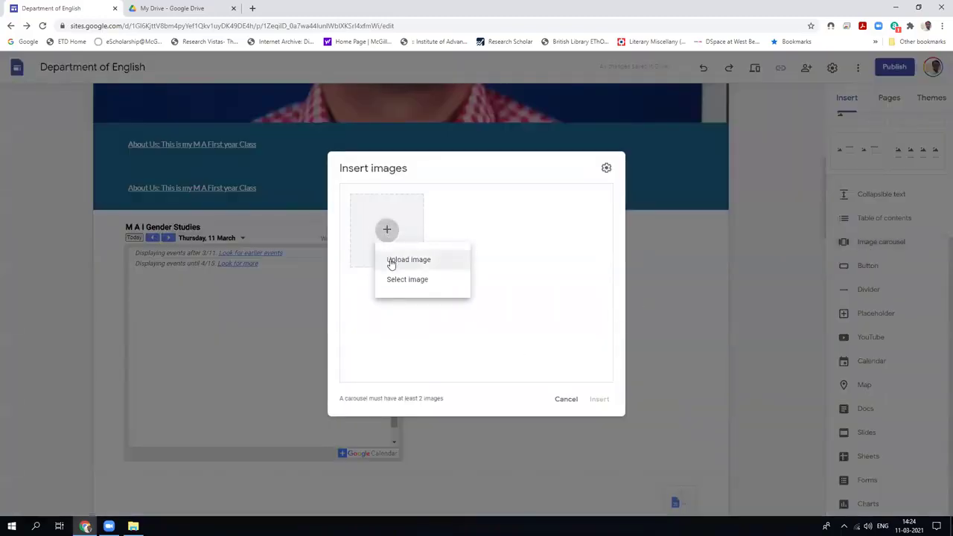
left_click(391, 262)
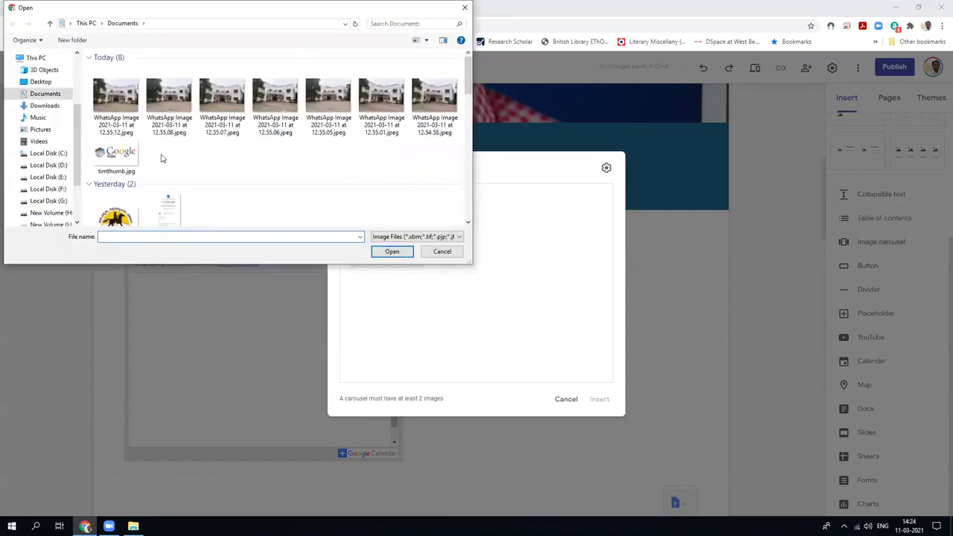
left_click_drag(85, 95, 434, 103)
left_click(391, 251)
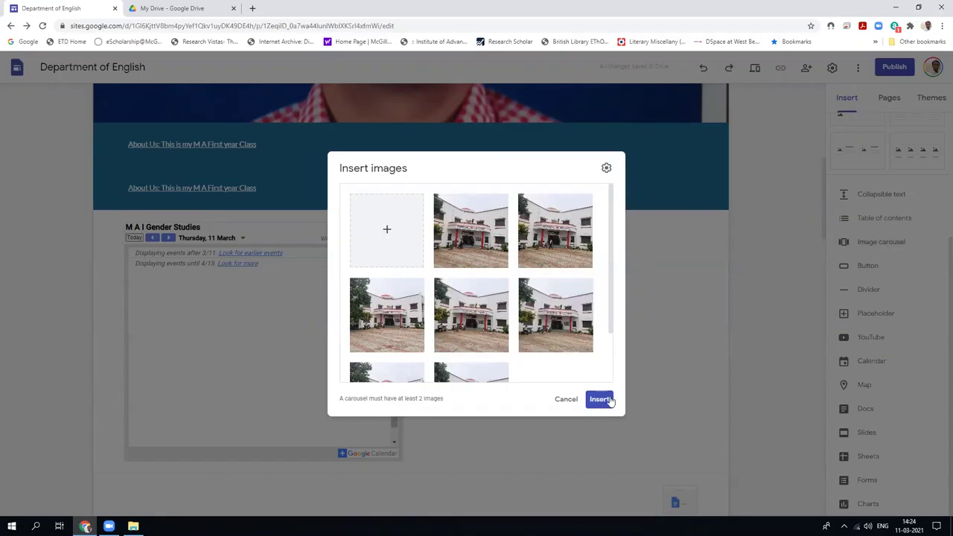
left_click(599, 400)
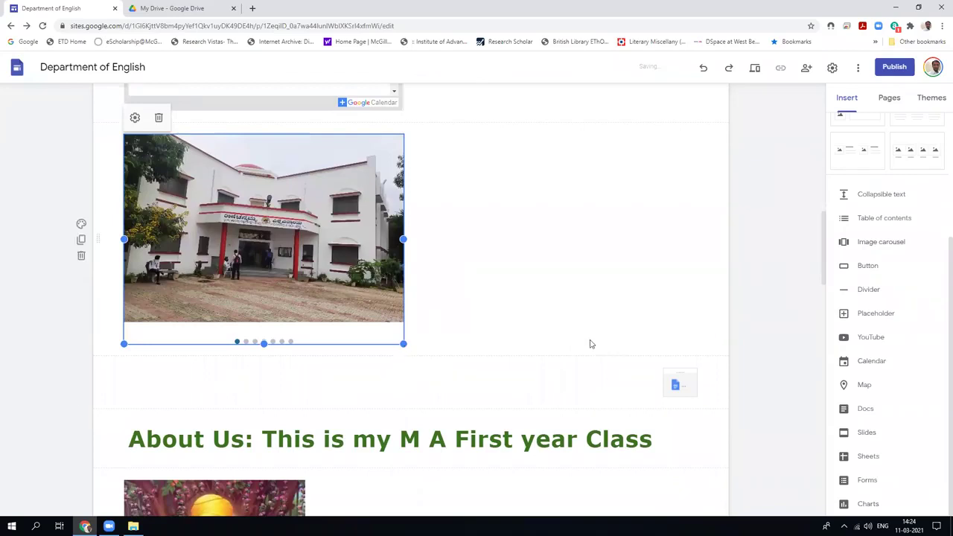
left_click(613, 324)
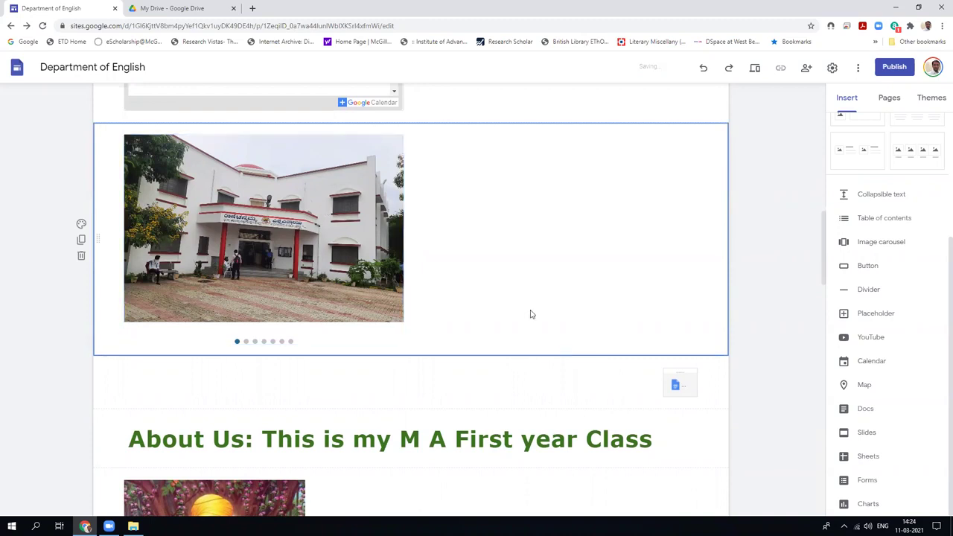
left_click(82, 223)
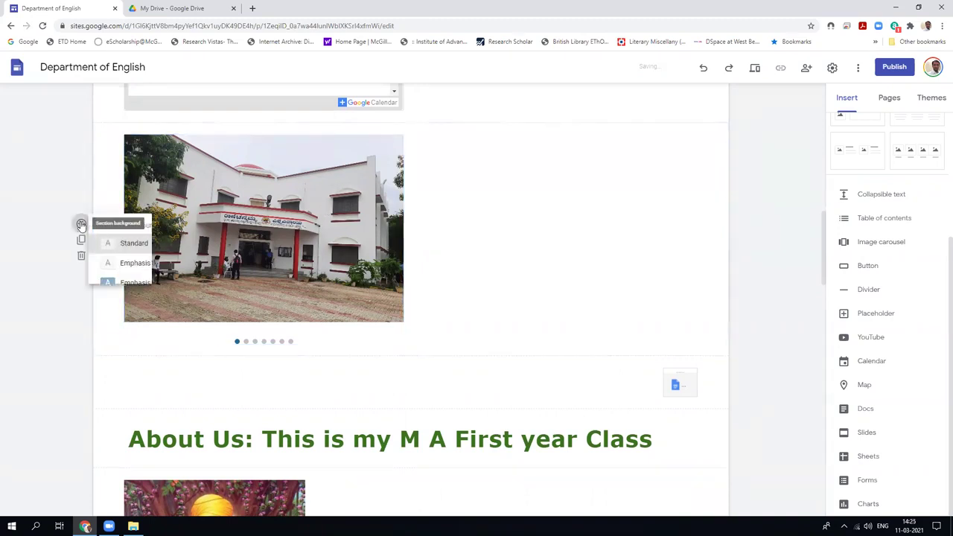
mouse_move(155, 308)
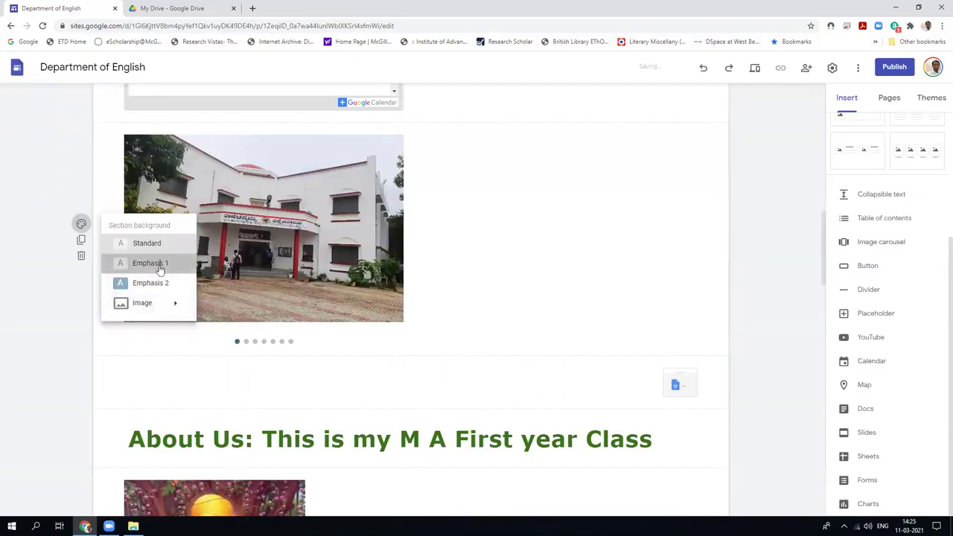
left_click(149, 263)
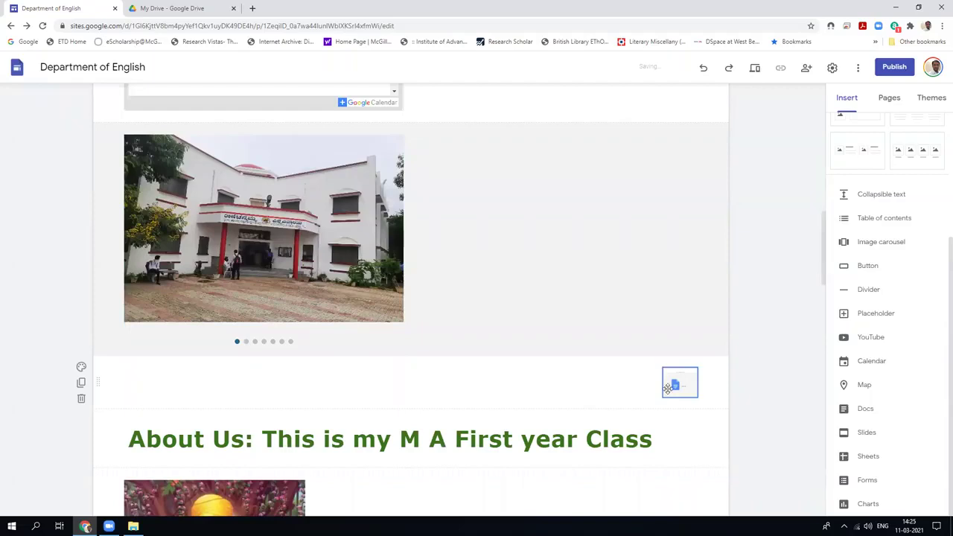
scroll(291, 349, "down", 3)
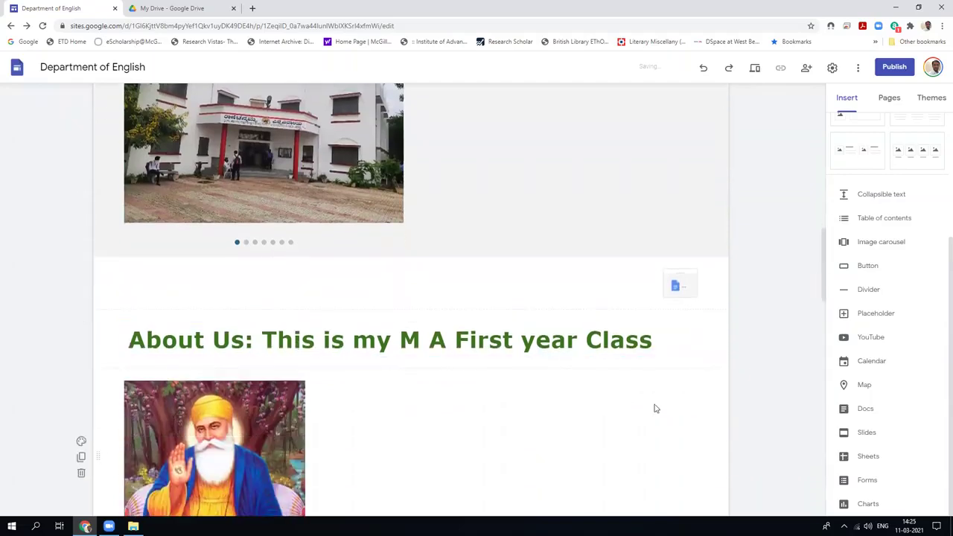
scroll(493, 385, "down", 4)
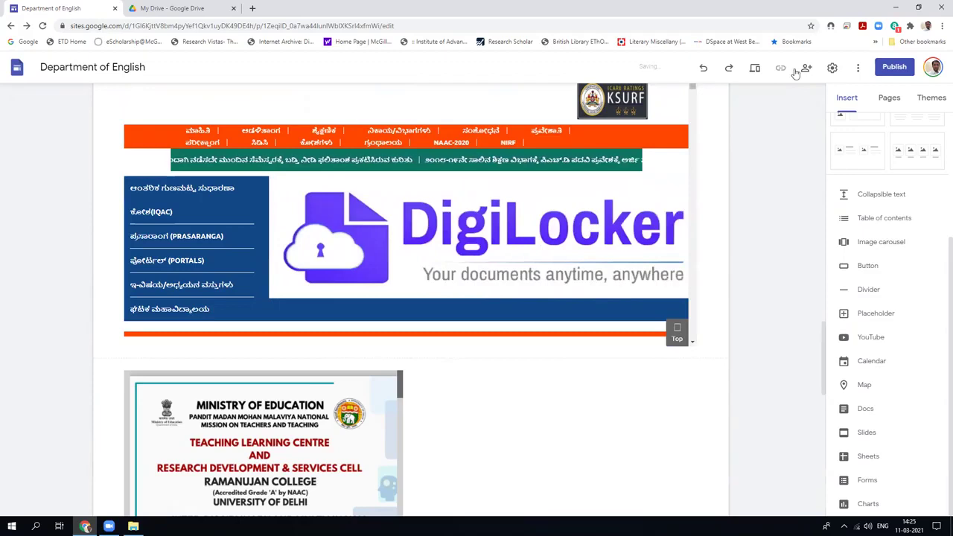
Preview the site and scroll through it from the My Class banner to the YouTube link.
left_click(754, 71)
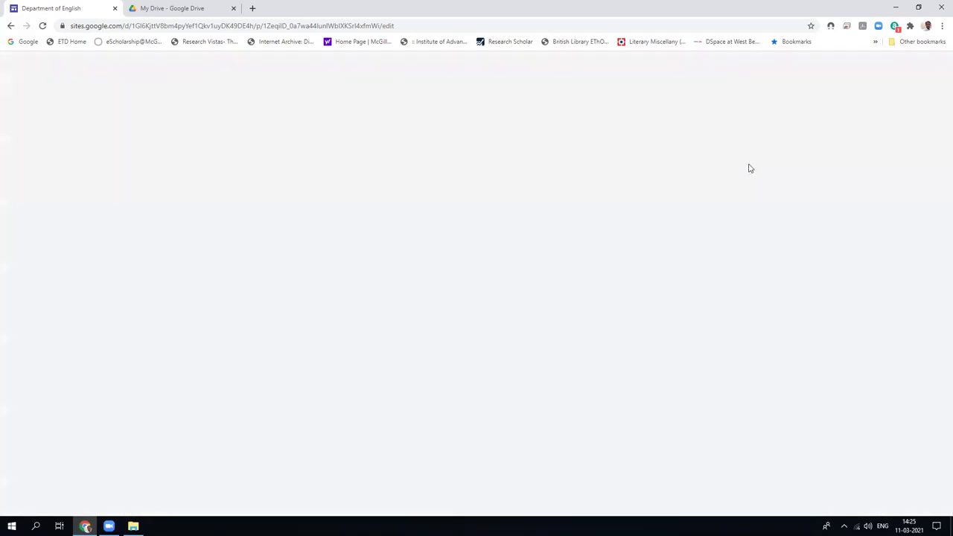
scroll(696, 257, "down", 5)
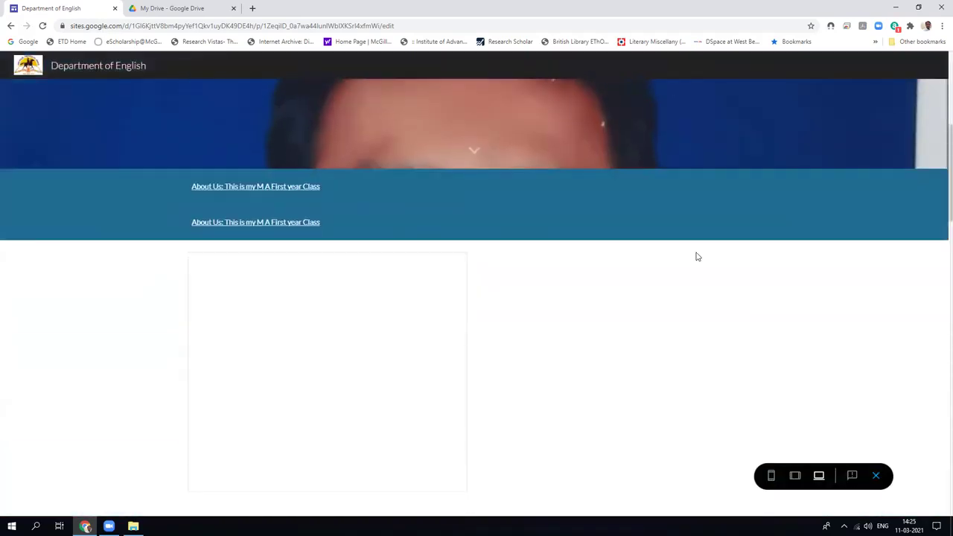
scroll(696, 257, "down", 3)
scroll(696, 256, "down", 10)
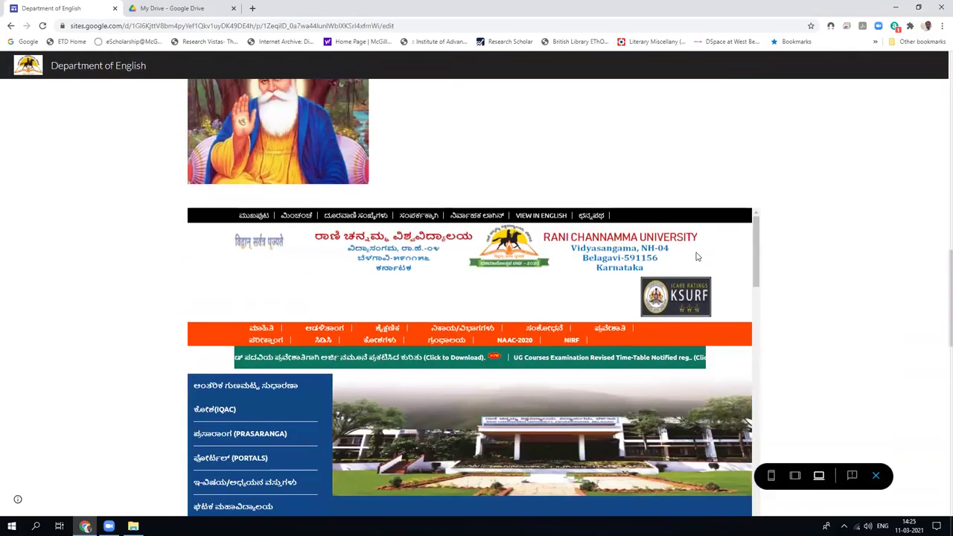
scroll(696, 257, "down", 3)
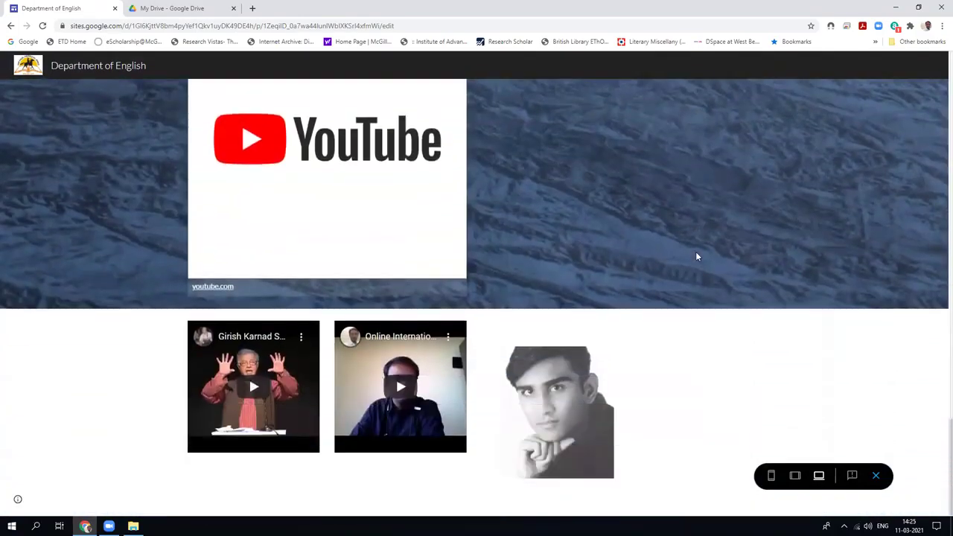
scroll(696, 257, "up", 10)
scroll(696, 257, "up", 10)
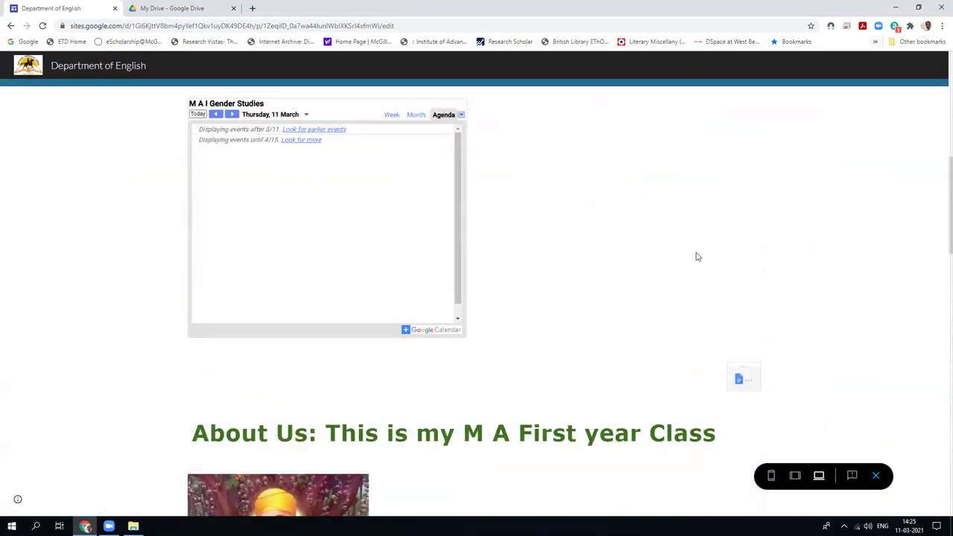
scroll(696, 257, "down", 10)
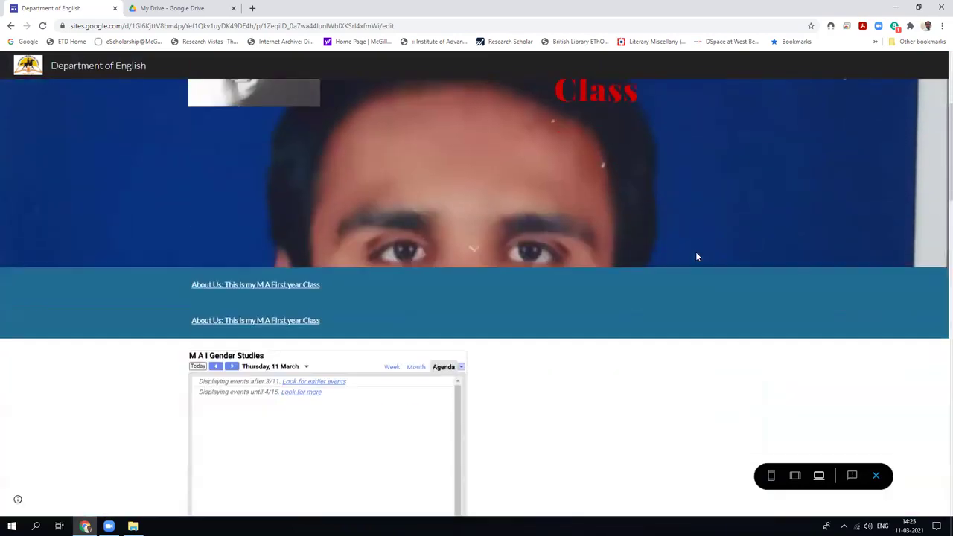
scroll(696, 257, "down", 5)
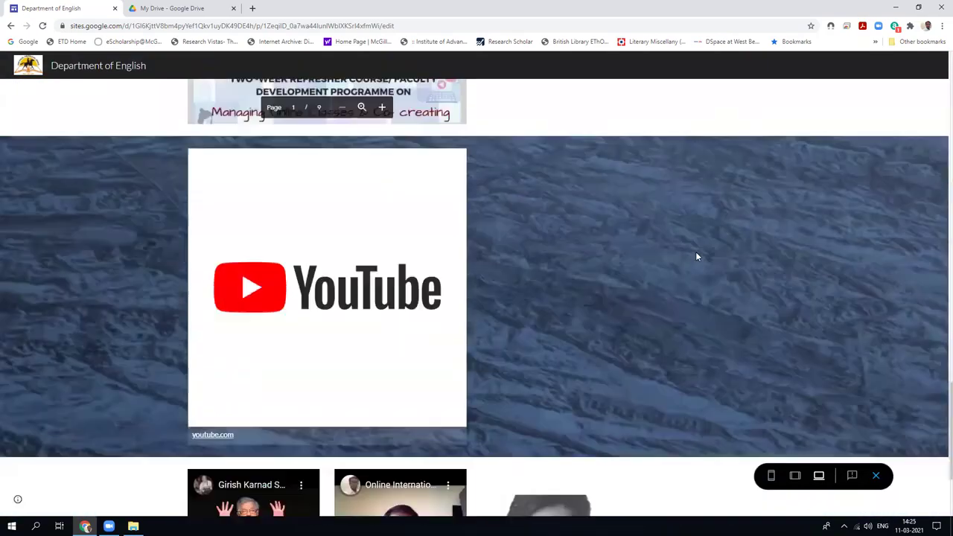
scroll(696, 256, "up", 3)
scroll(697, 257, "up", 10)
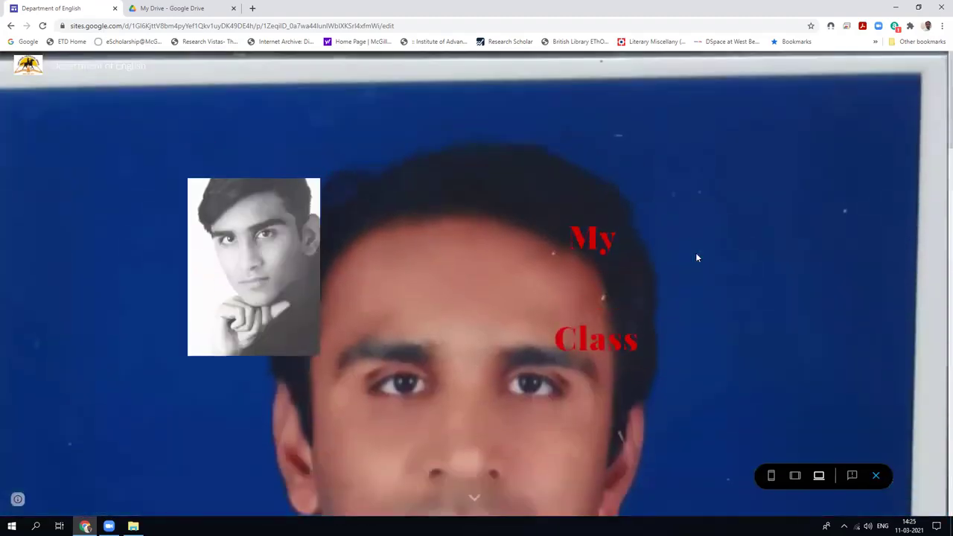
Exit preview, then enable Auto-start and Fast transition speed in the building carousel's settings.
left_click(875, 475)
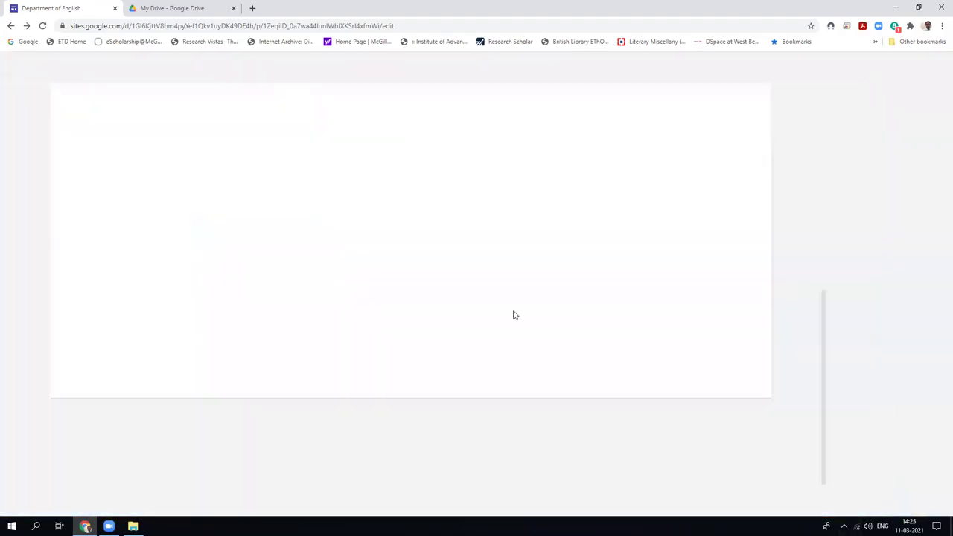
scroll(492, 303, "down", 3)
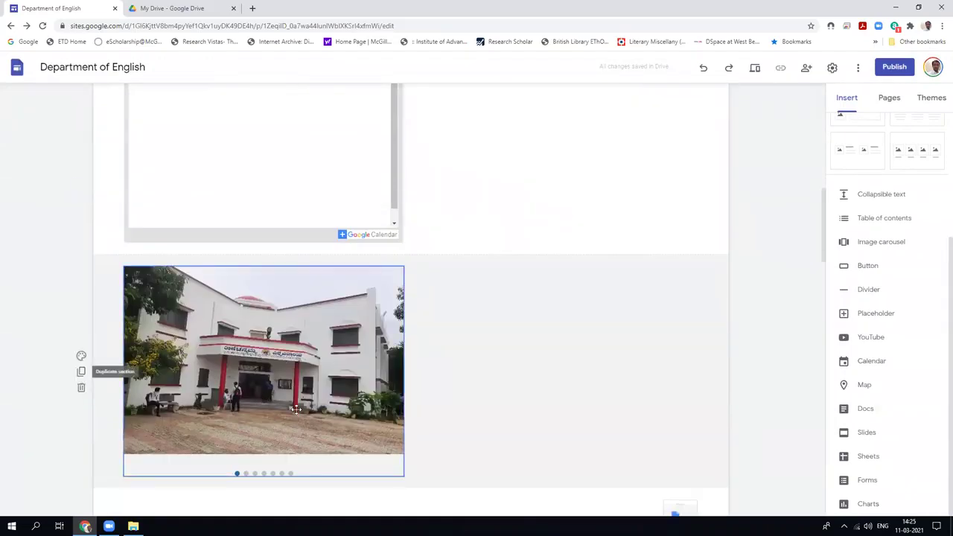
left_click(377, 366)
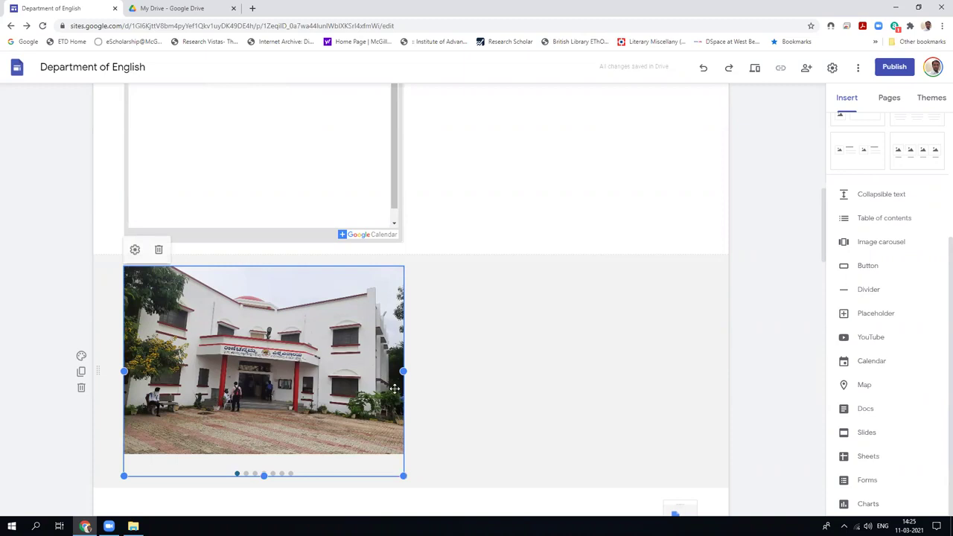
left_click(134, 250)
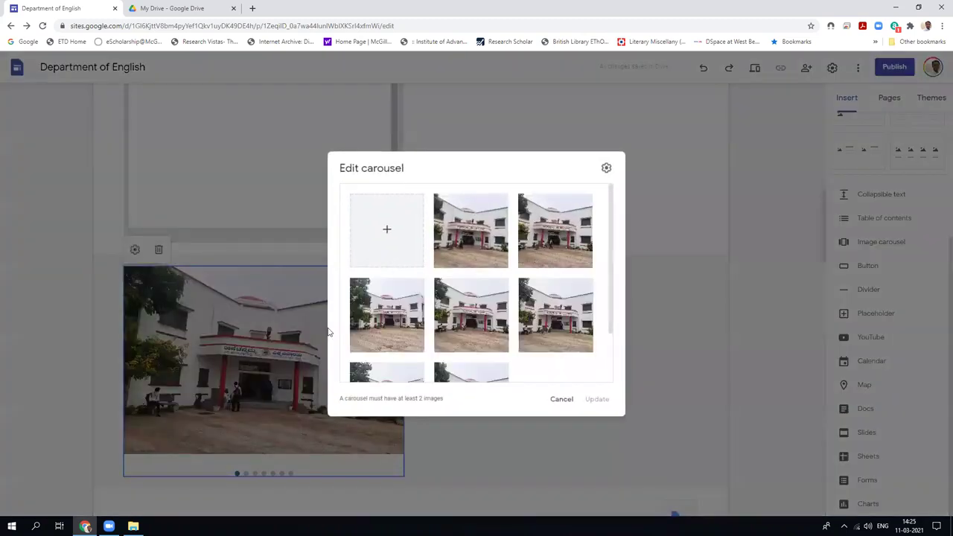
left_click(604, 168)
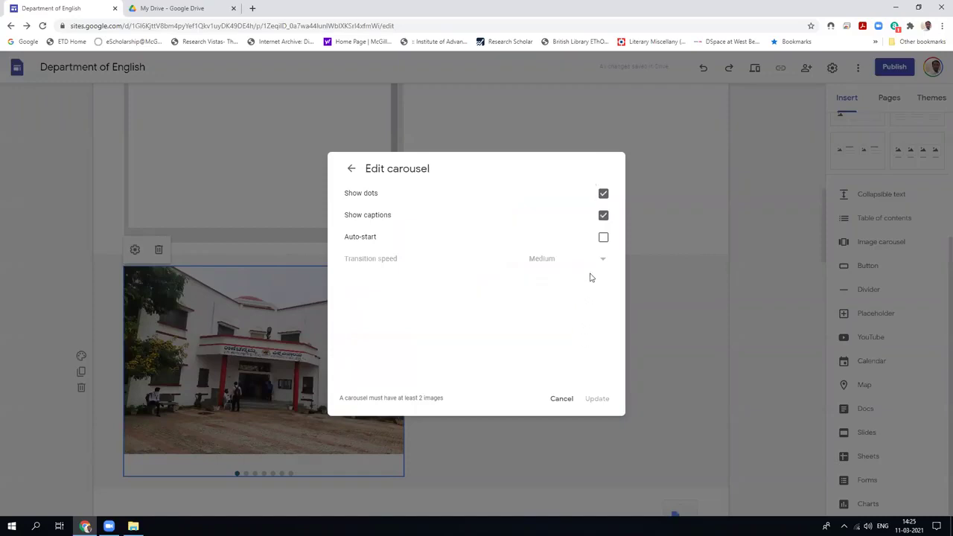
left_click(603, 238)
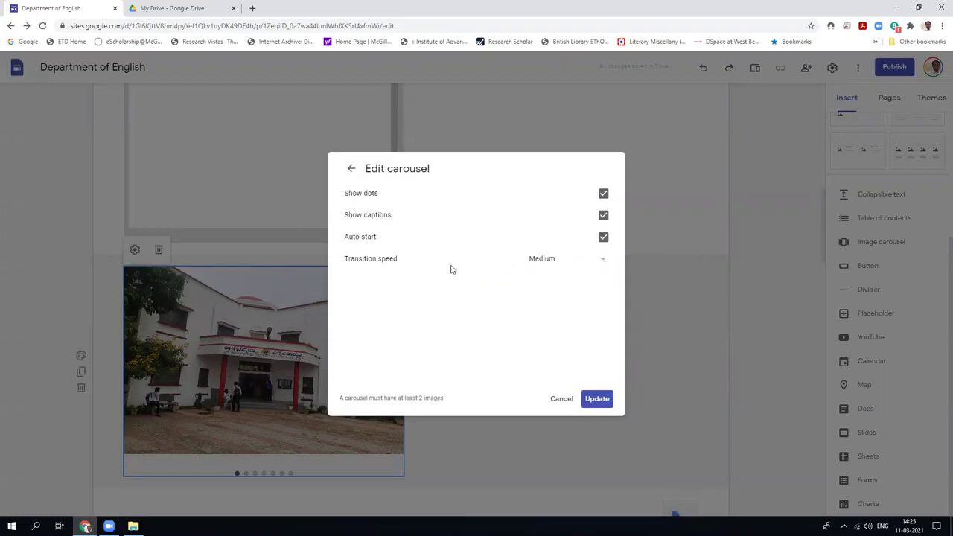
left_click(605, 261)
left_click(570, 281)
left_click(602, 261)
left_click(538, 330)
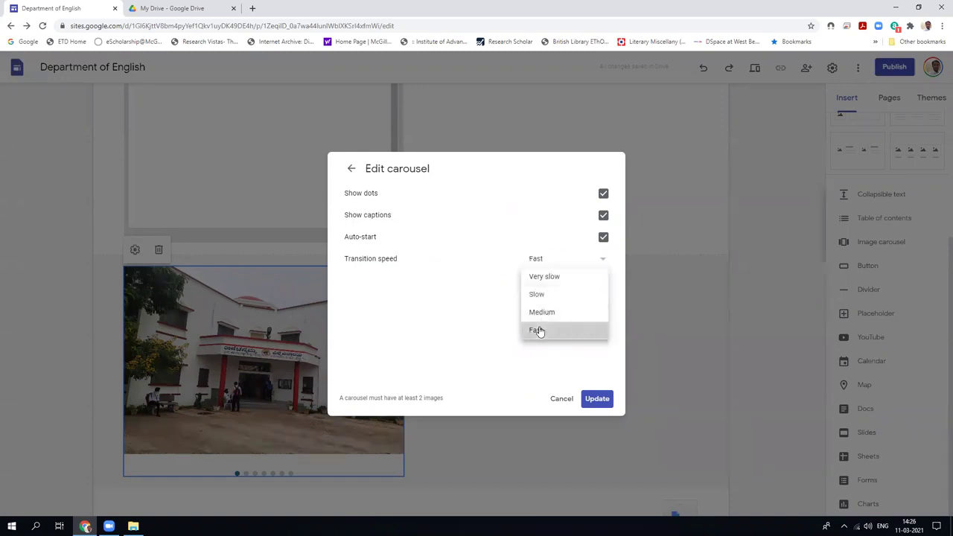
left_click(596, 400)
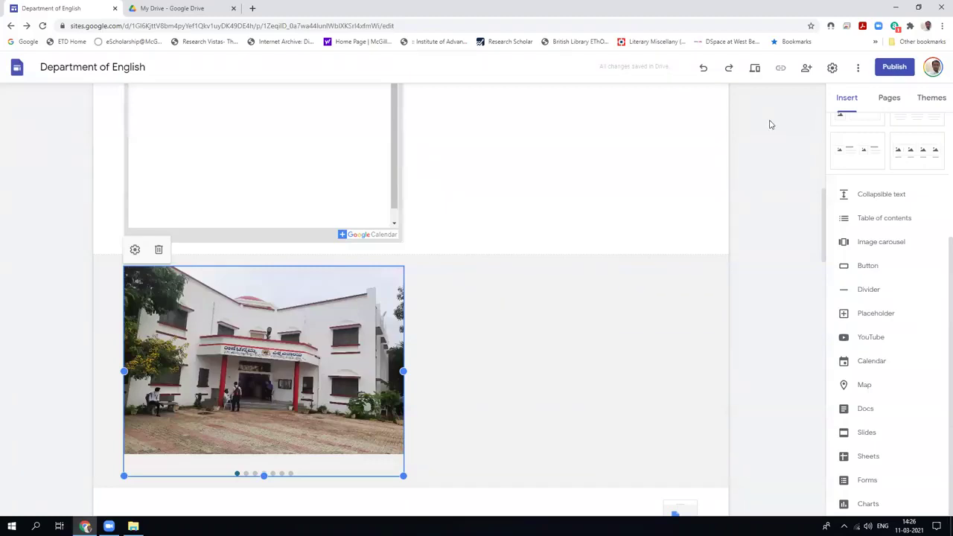
left_click(755, 68)
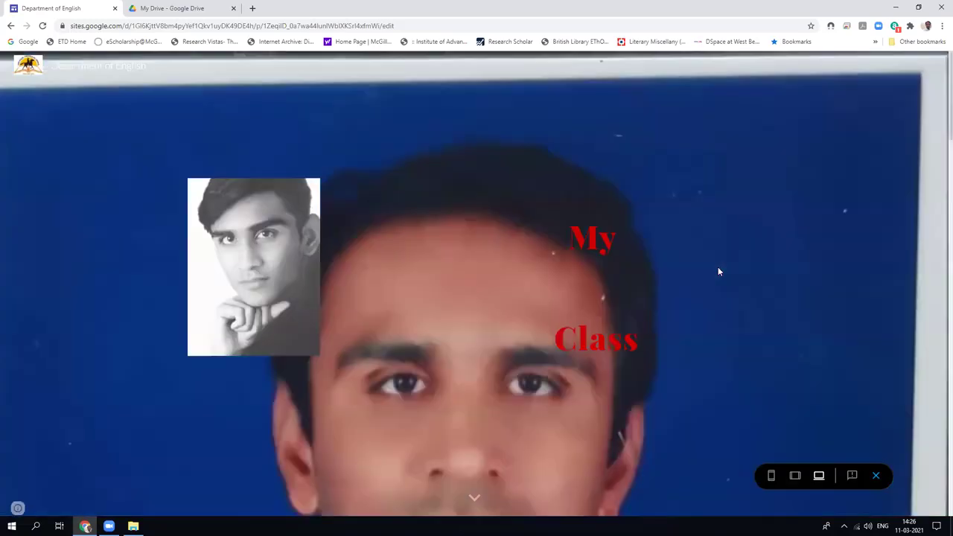
scroll(718, 272, "down", 3)
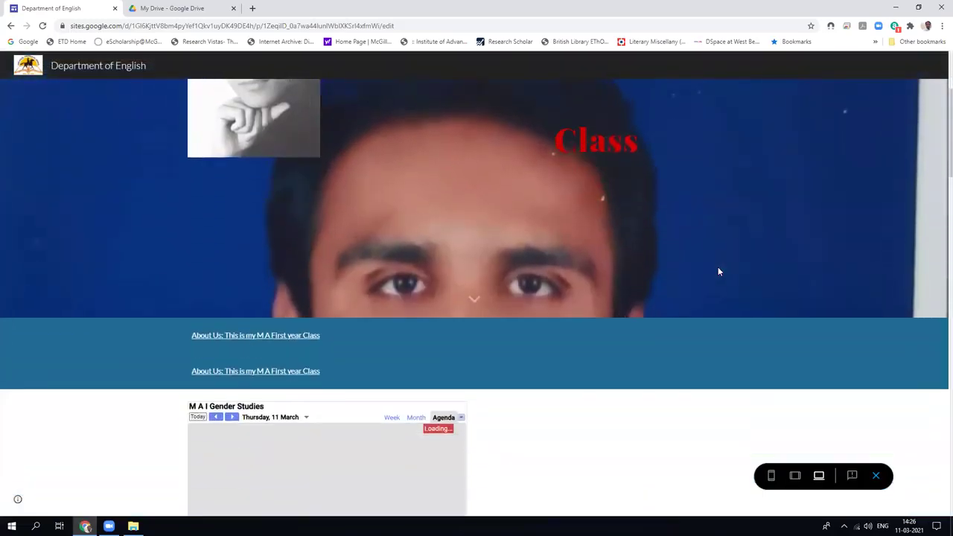
scroll(718, 272, "down", 5)
scroll(718, 272, "down", 2)
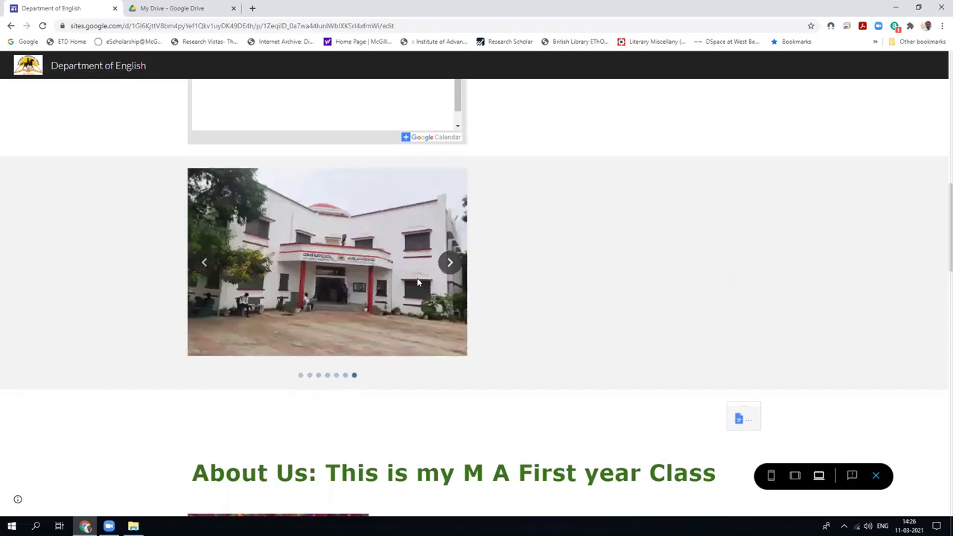
left_click(452, 270)
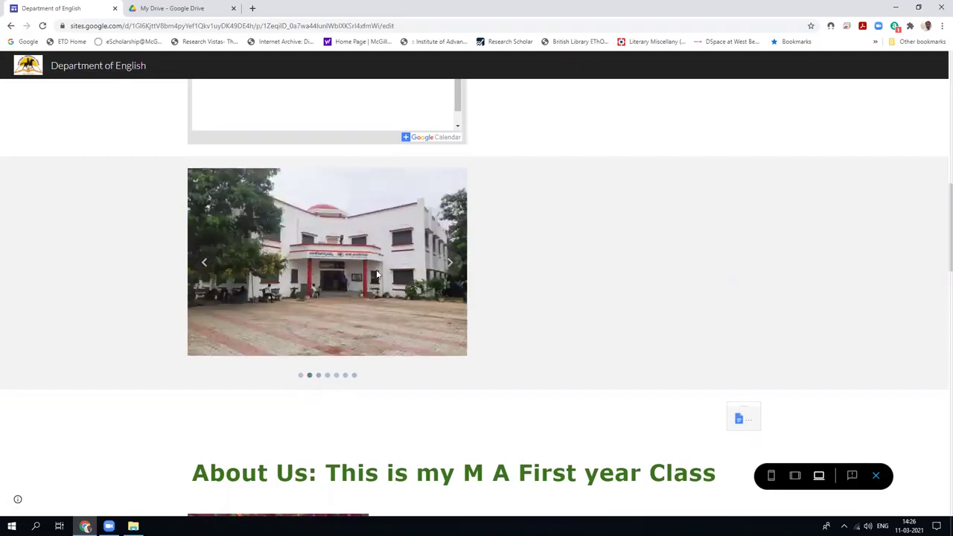
left_click(206, 265)
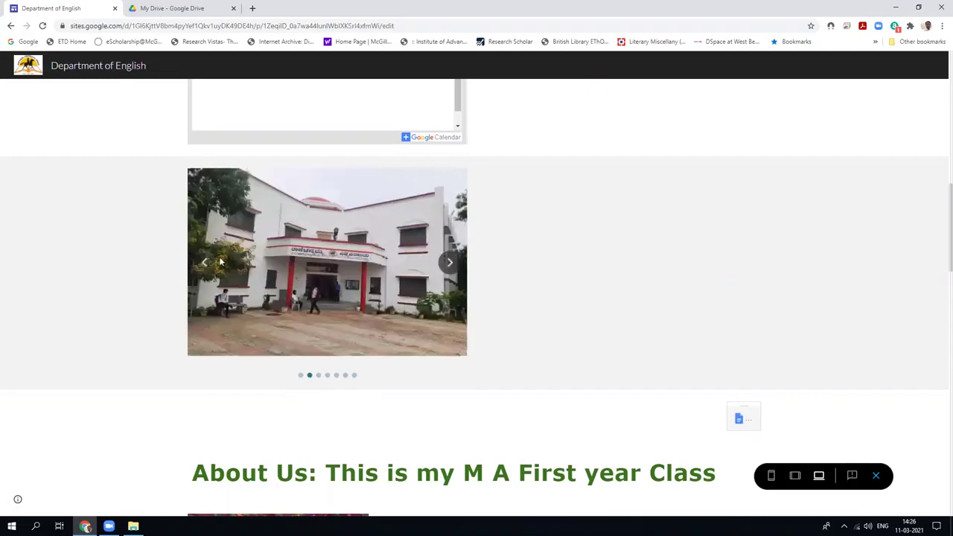
left_click(449, 268)
left_click(449, 269)
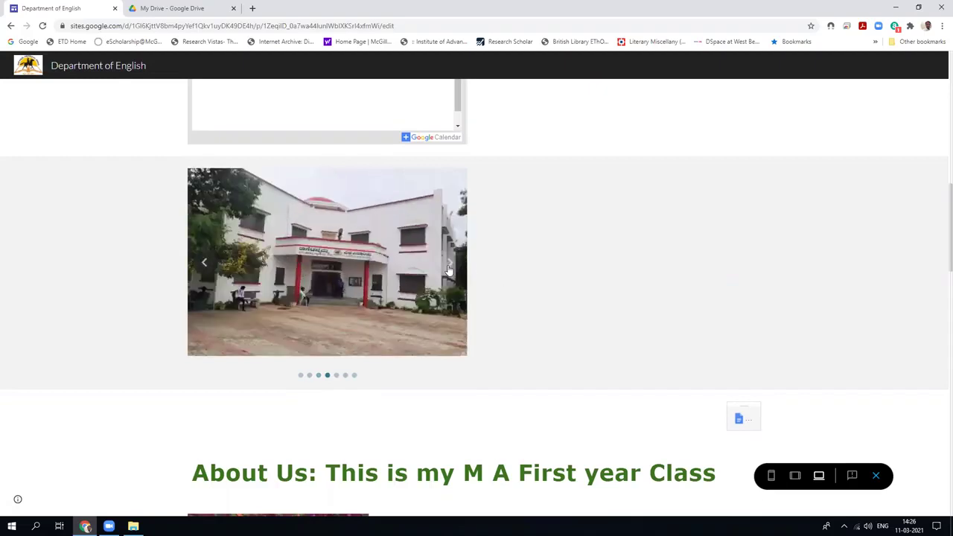
scroll(595, 338, "down", 1)
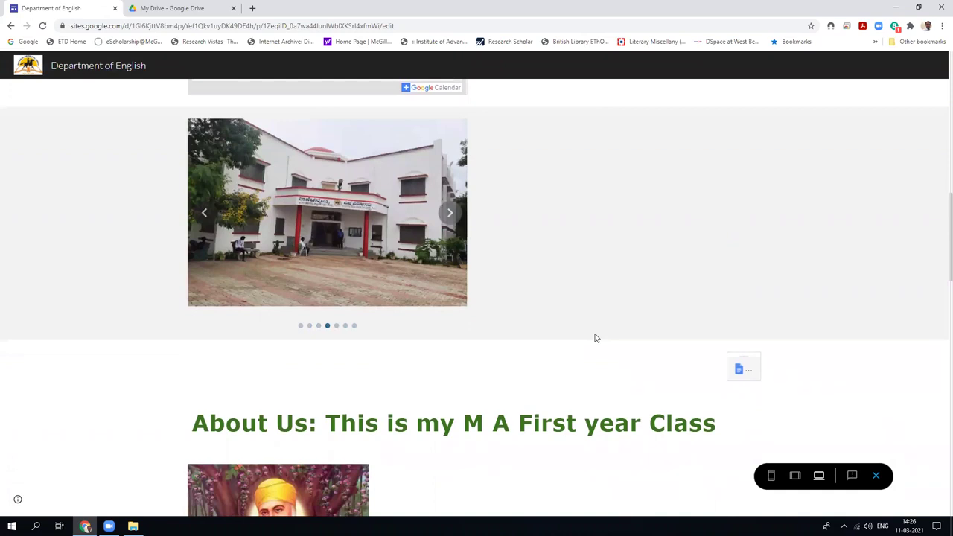
scroll(595, 338, "up", 5)
scroll(346, 355, "down", 3)
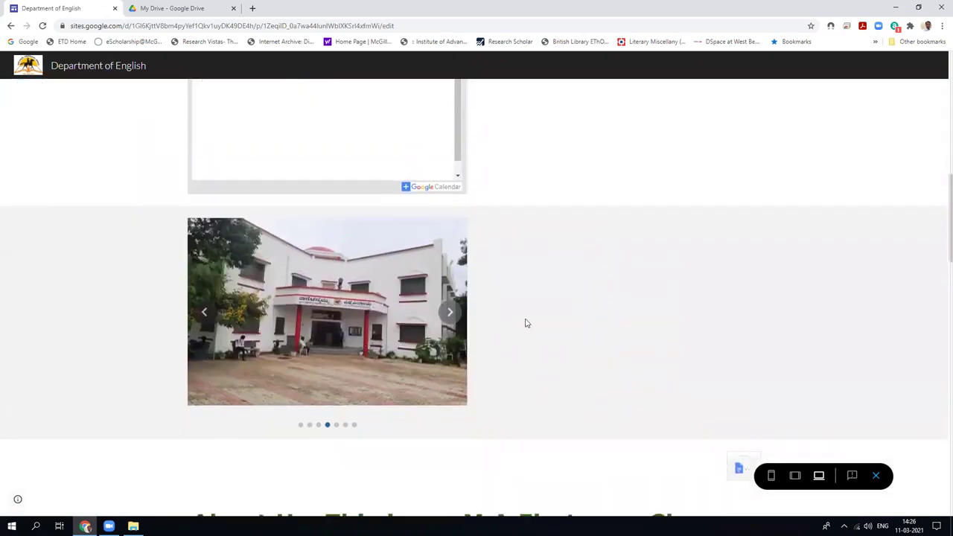
scroll(525, 323, "up", 10)
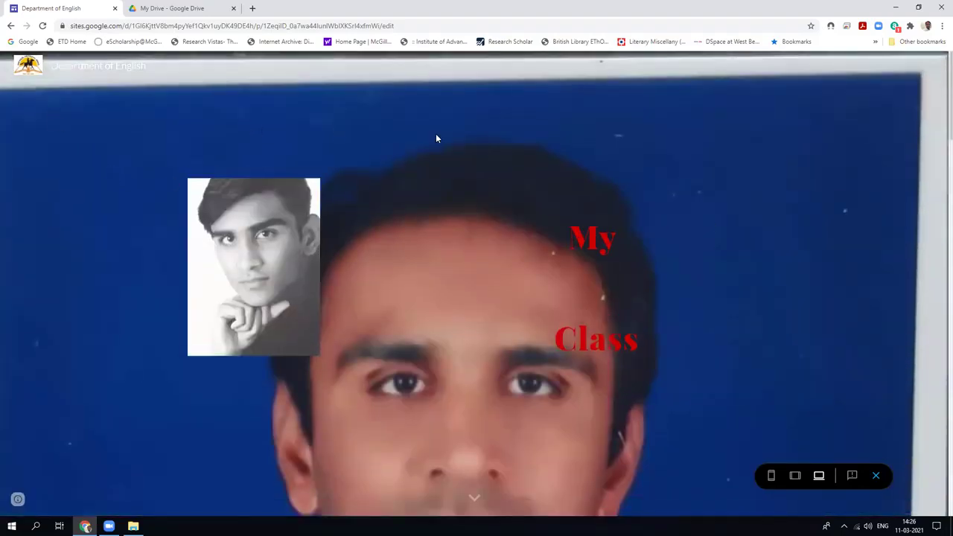
left_click(876, 477)
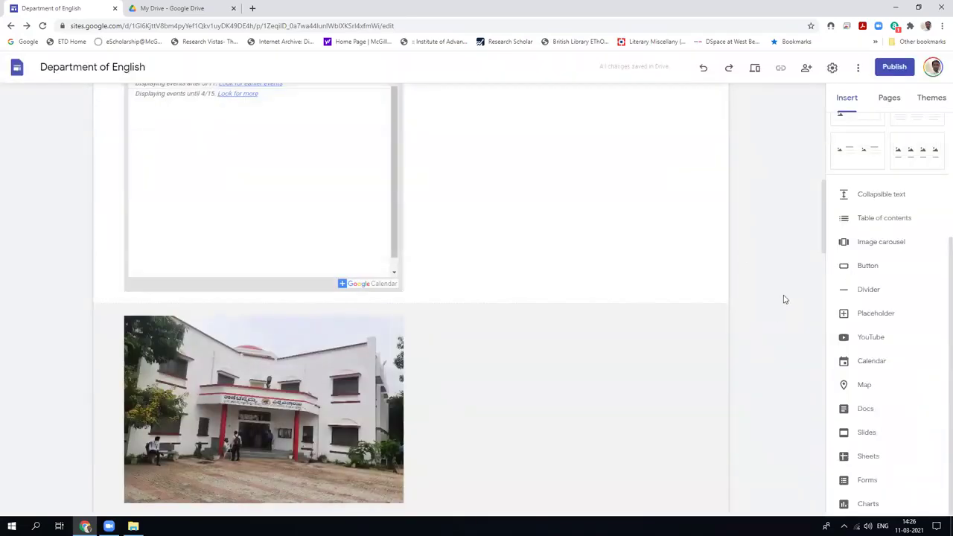
Insert a button named 'Next', move to its Link field, and open a new browser tab.
left_click(862, 268)
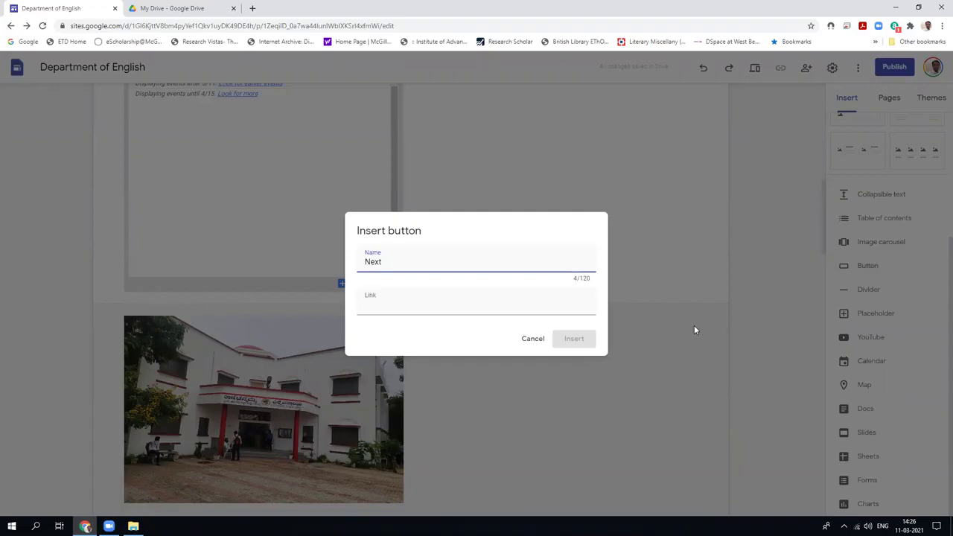
left_click(397, 307)
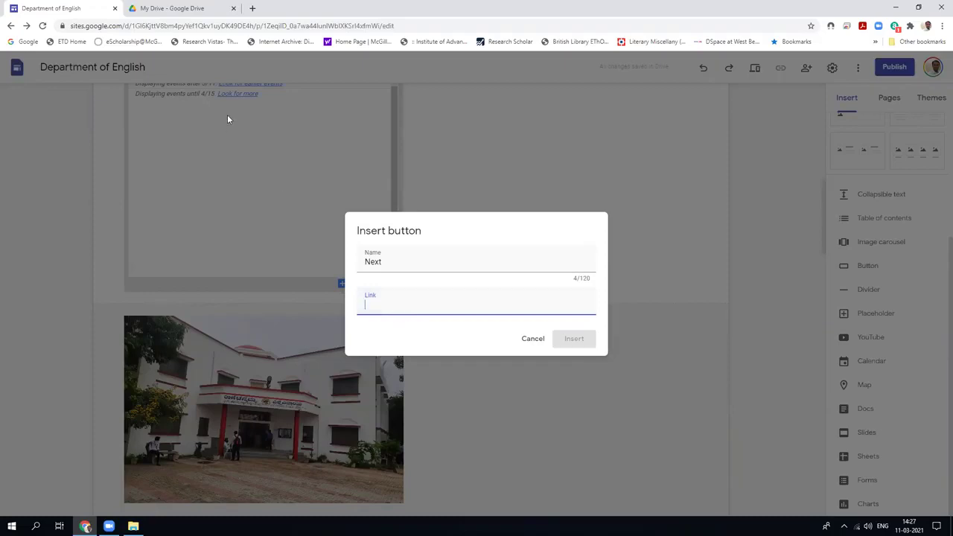
left_click(252, 8)
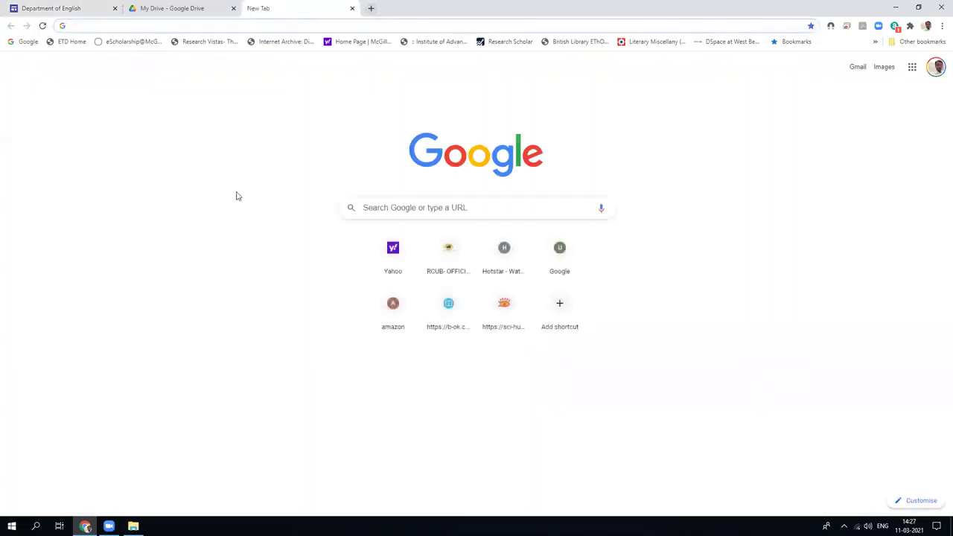
Go to YouTube and open the Google Site 3 tutorial video.
type("youtube.com")
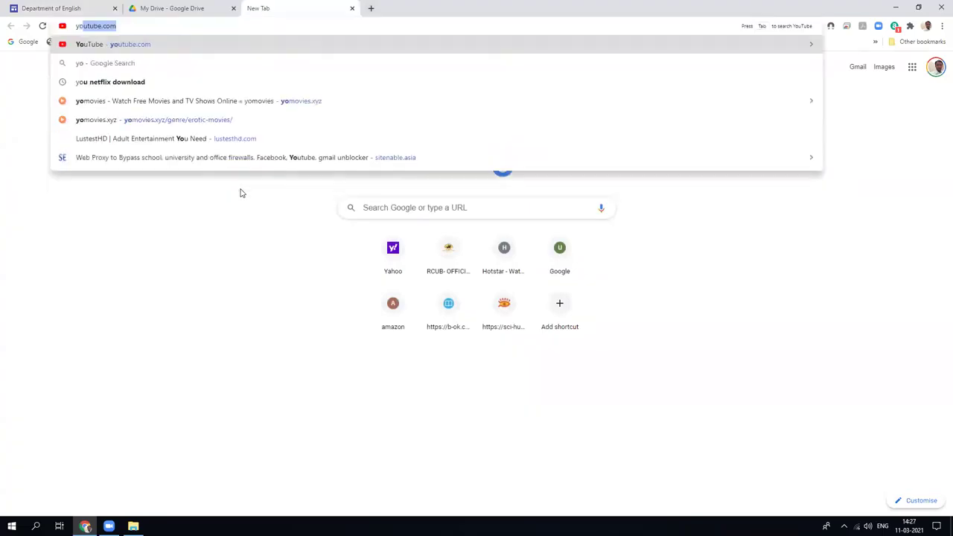
left_click(200, 49)
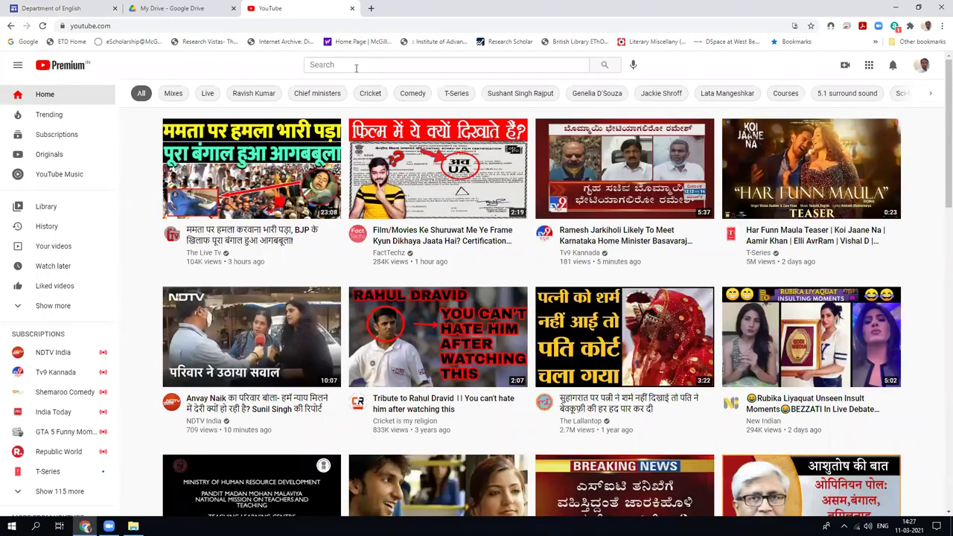
scroll(354, 73, "down", 1)
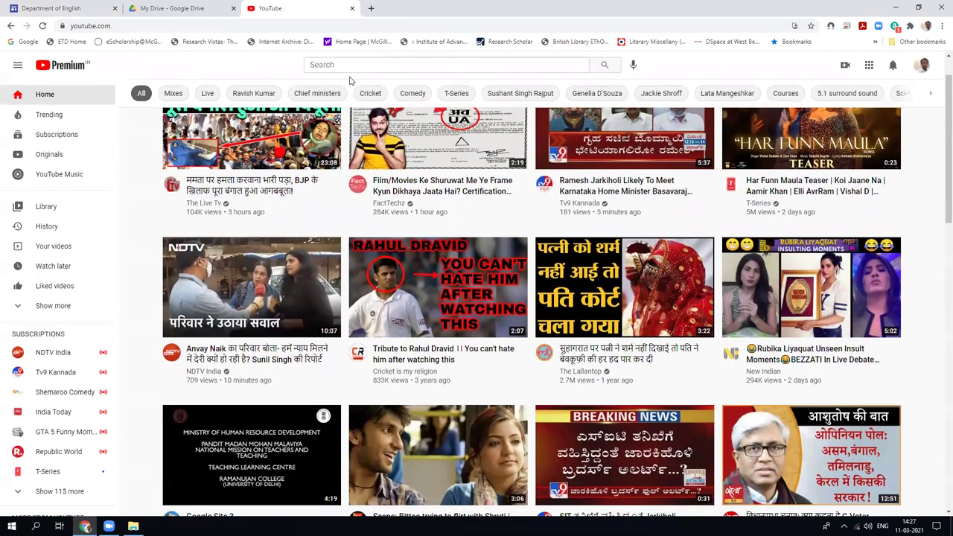
left_click(279, 447)
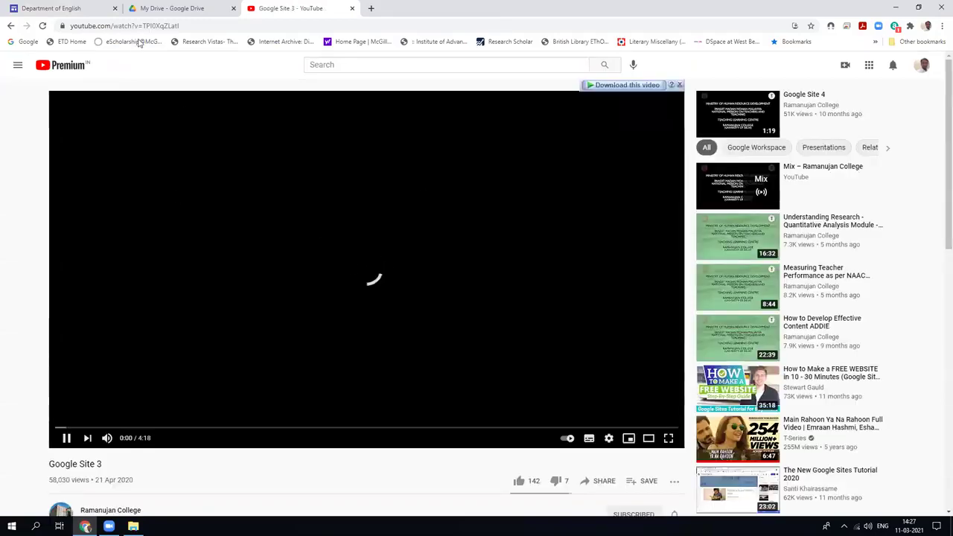
Copy the video's web address, pause the video, and switch back to the Google Drive tab.
left_click(145, 26)
key("ctrl+c")
right_click(145, 27)
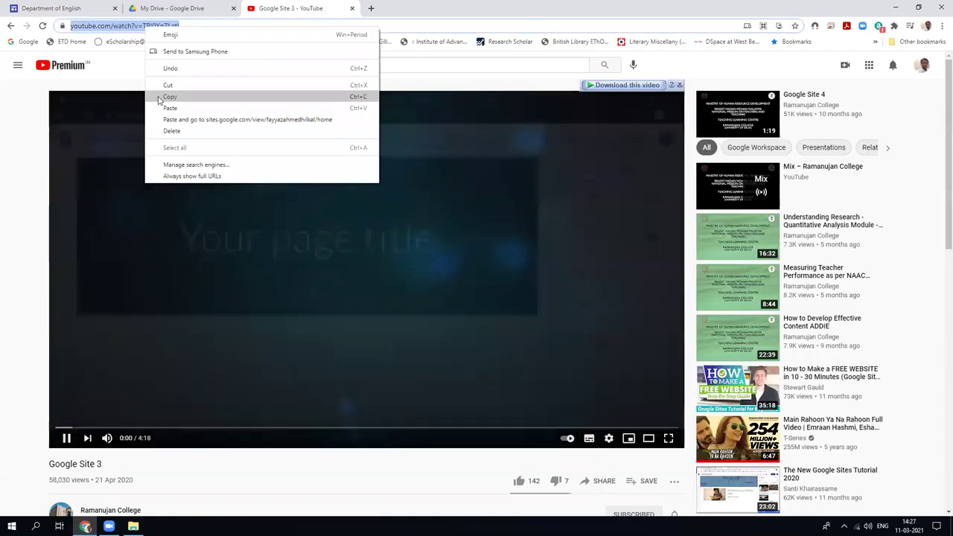
left_click(332, 338)
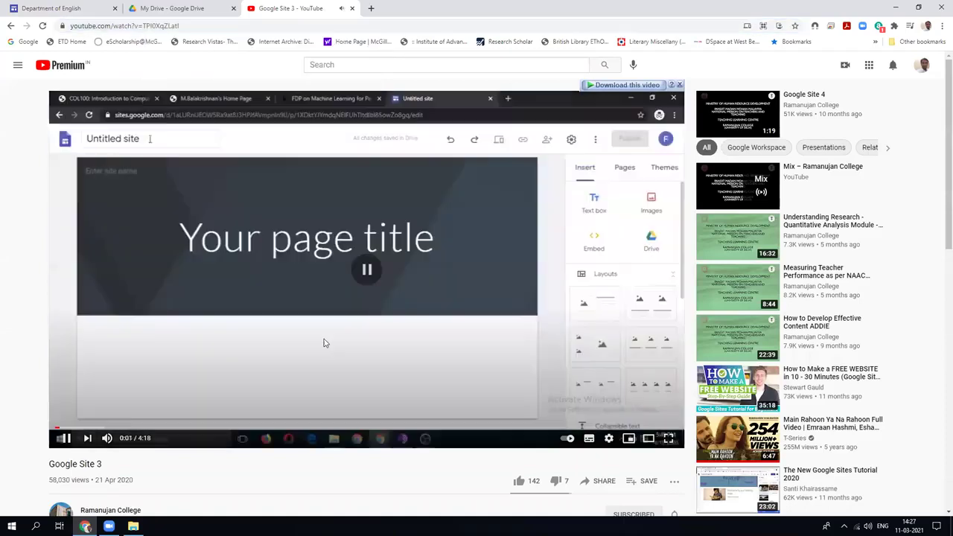
left_click(248, 217)
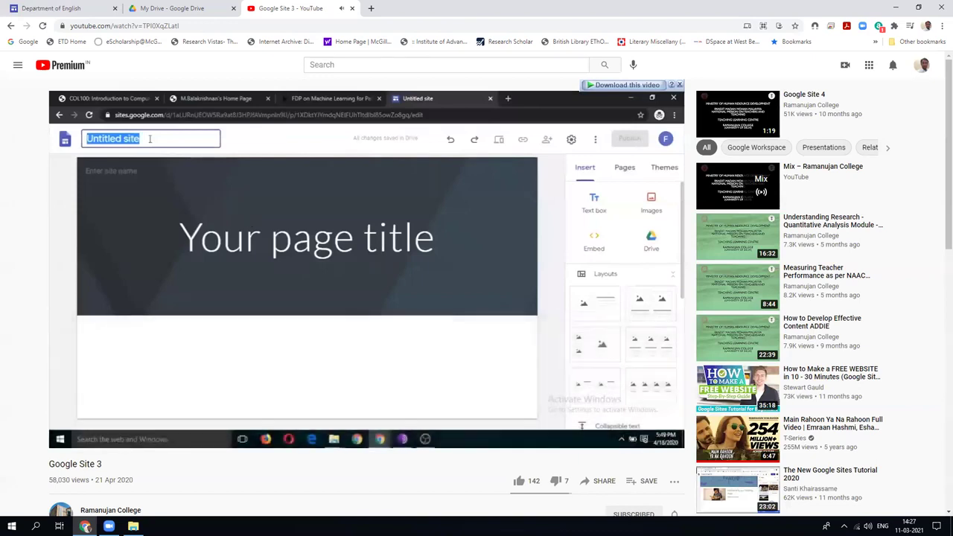
left_click(238, 221)
left_click(179, 11)
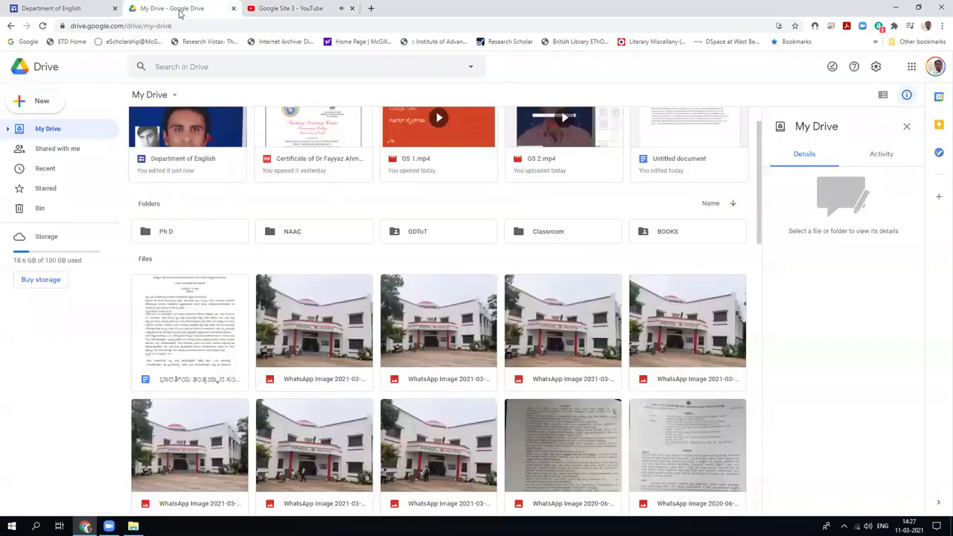
Paste the Google Site 3 video address as the Next button's link and insert the button.
left_click(75, 8)
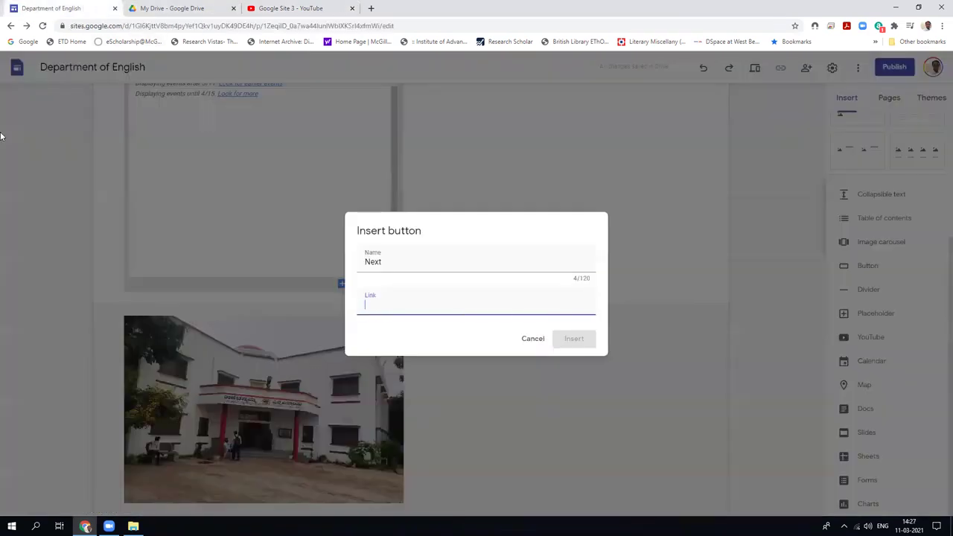
right_click(390, 310)
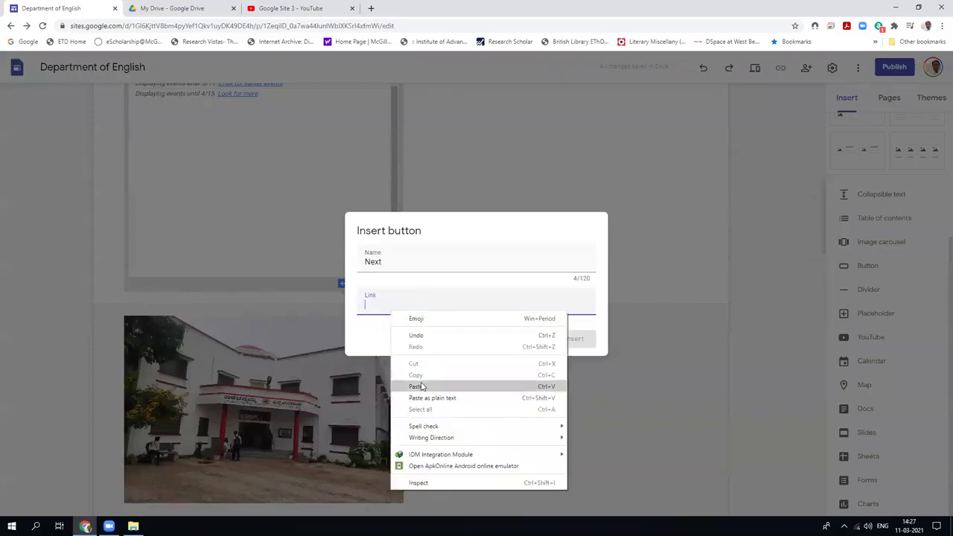
left_click(422, 386)
left_click(574, 340)
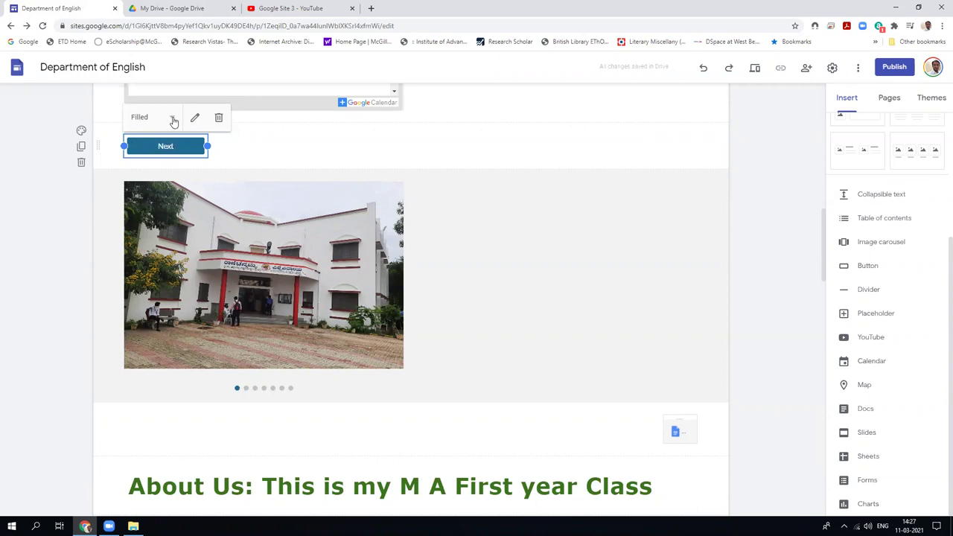
Try the Outlined and Text styles on the Next button, then return it to Filled.
left_click(173, 121)
left_click(168, 138)
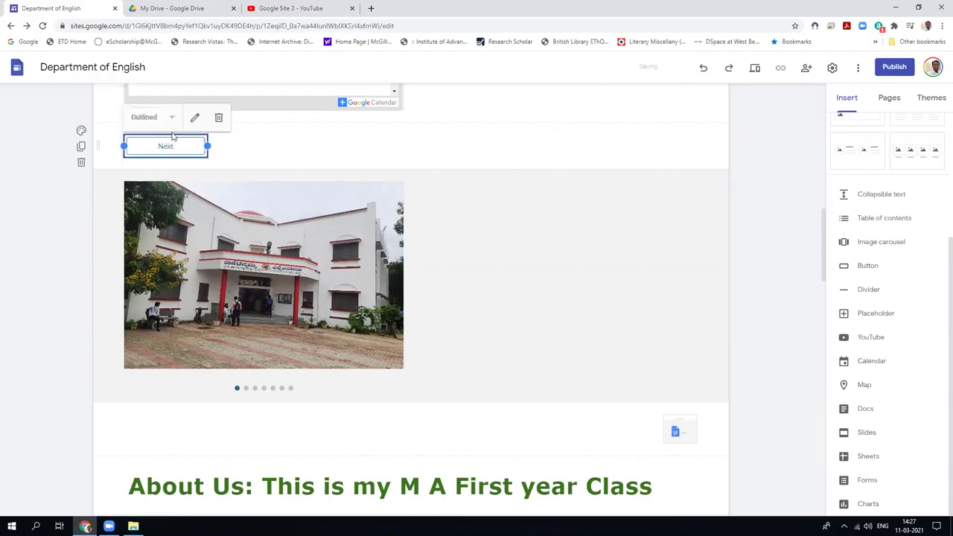
left_click(173, 120)
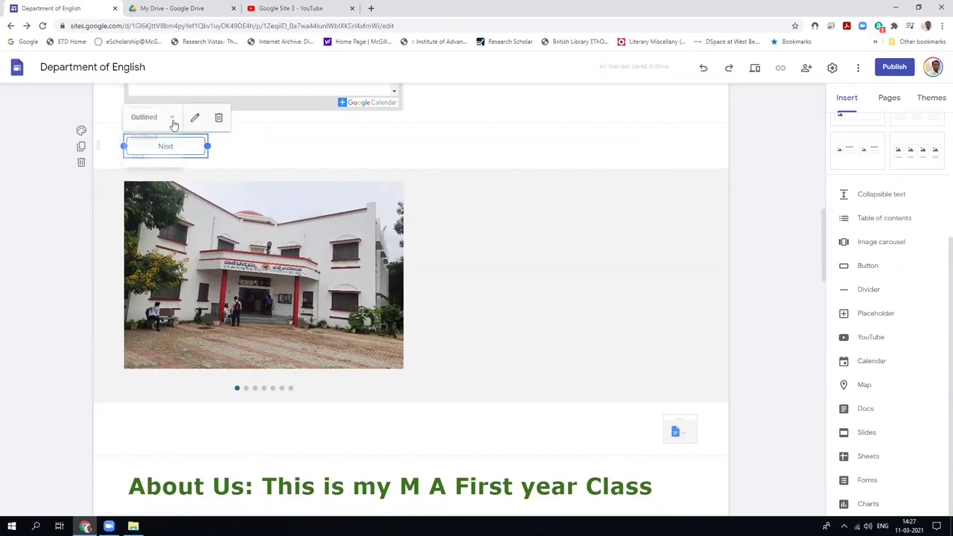
left_click(149, 155)
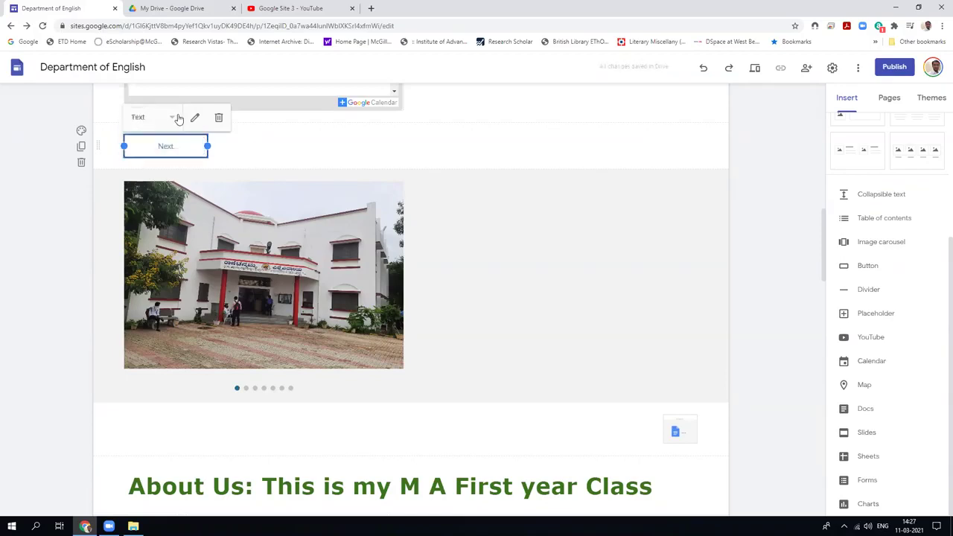
left_click(174, 121)
left_click(173, 121)
Select the Next button and open its name and link settings.
left_click(296, 157)
left_click(156, 148)
left_click(194, 117)
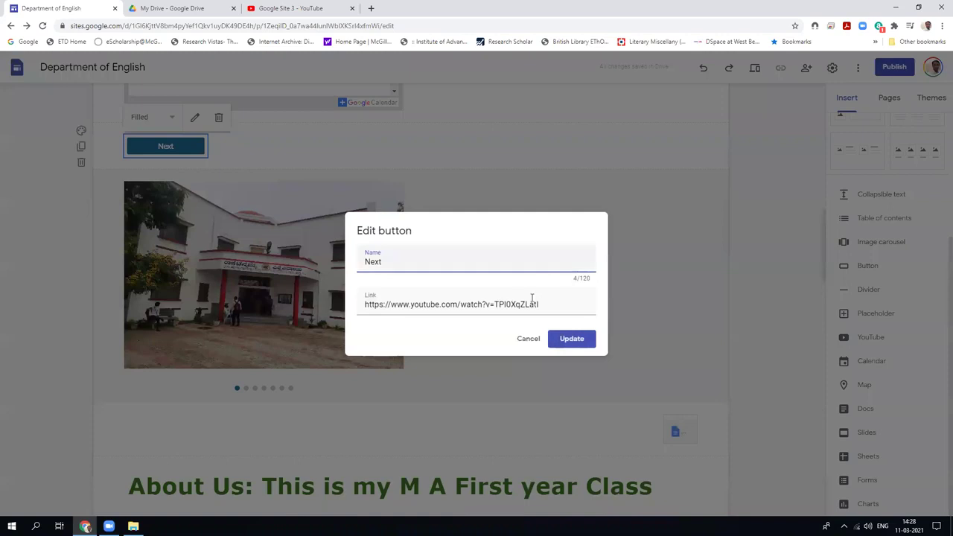
Save the Next button settings, delete its section, then undo and redo the deletion.
left_click(571, 339)
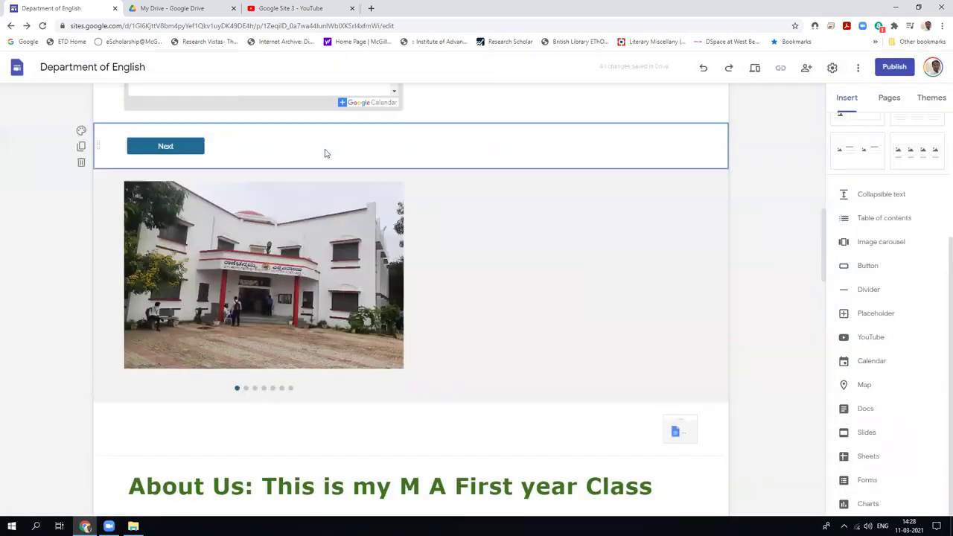
left_click(81, 164)
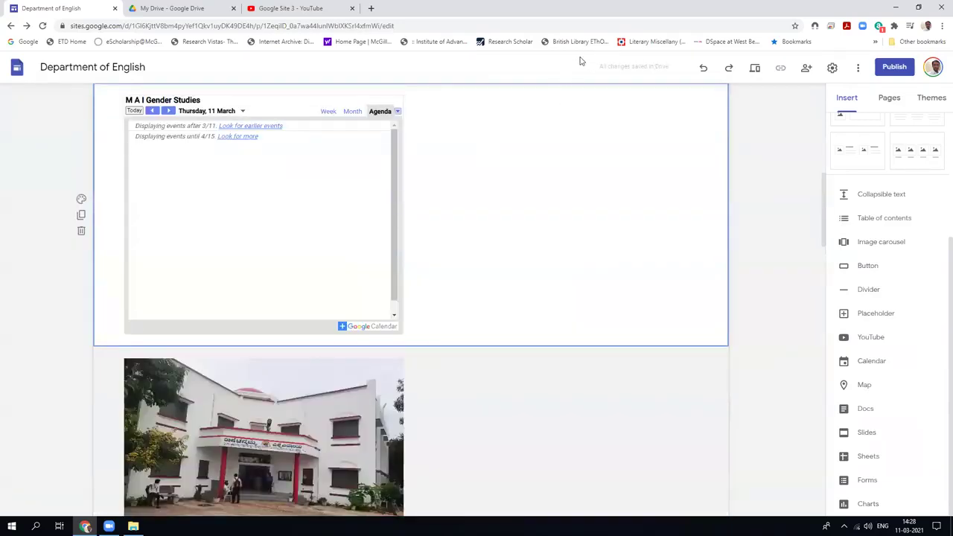
left_click(703, 68)
left_click(727, 69)
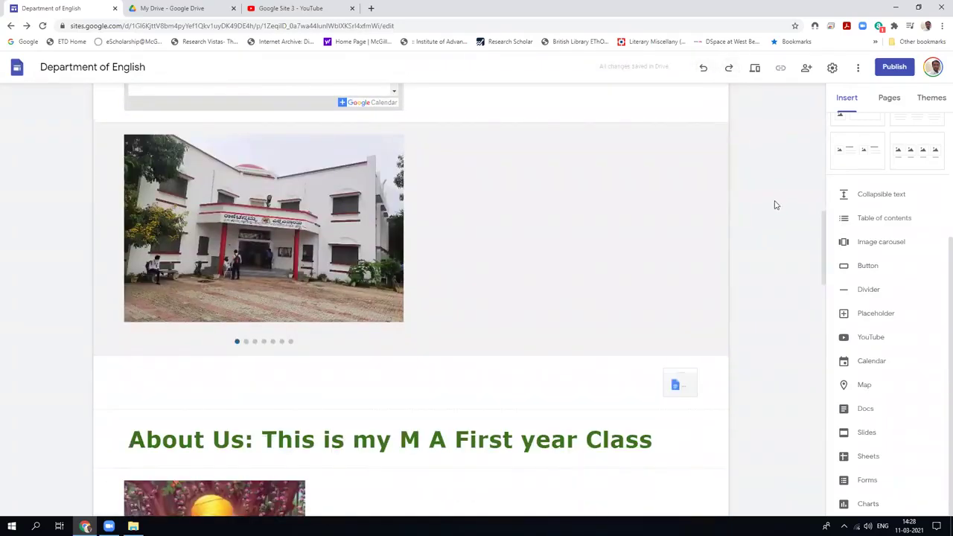
scroll(775, 207, "up", 3)
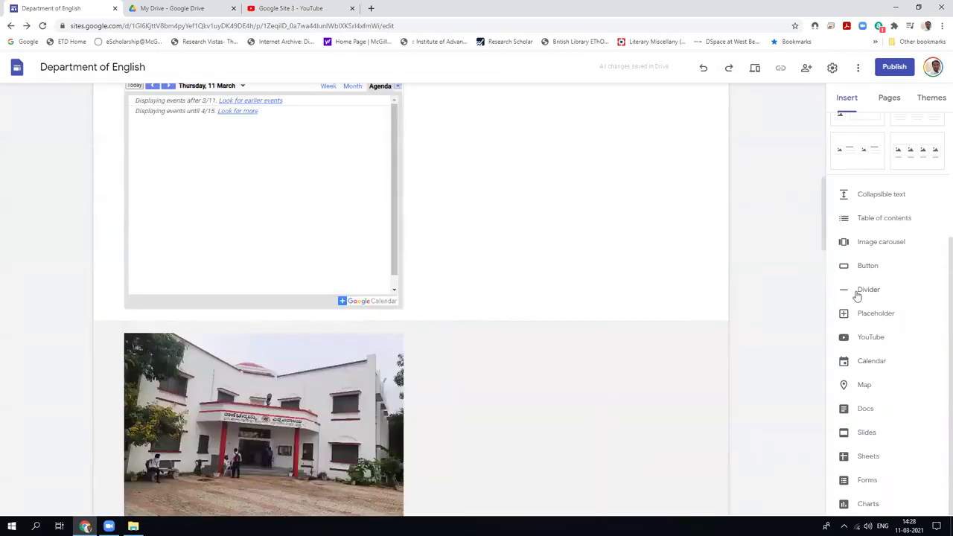
Recreate the 'Next' button with the YouTube video link and preview the site.
left_click(863, 267)
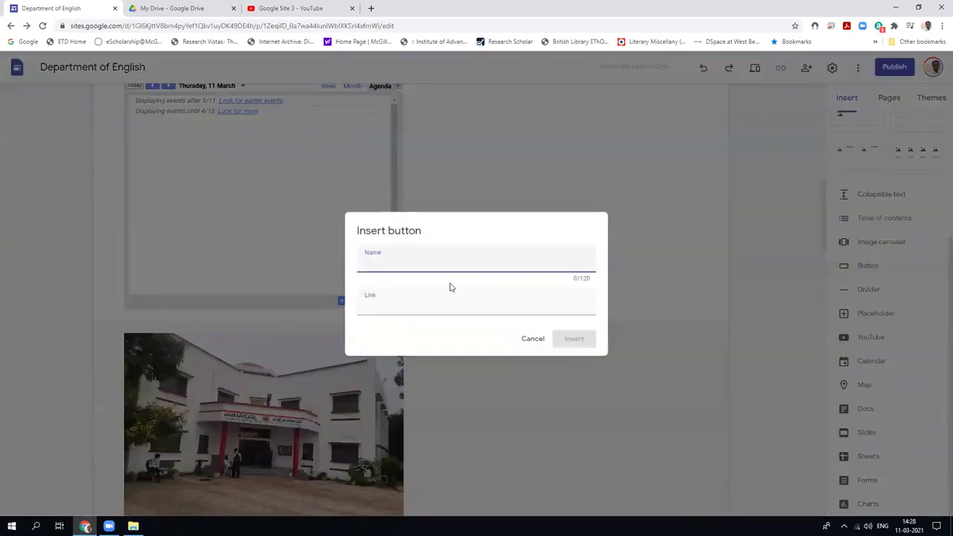
type("Next")
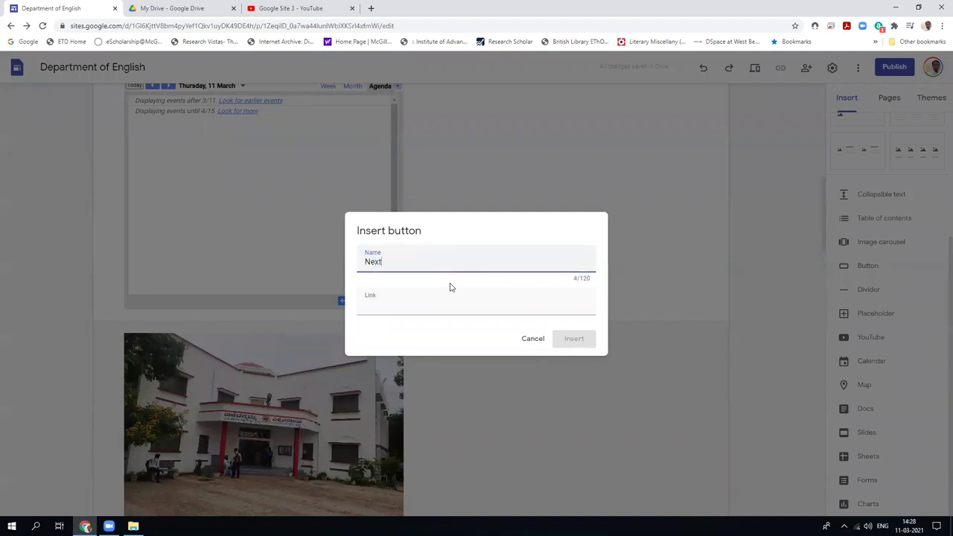
left_click(415, 308)
right_click(414, 313)
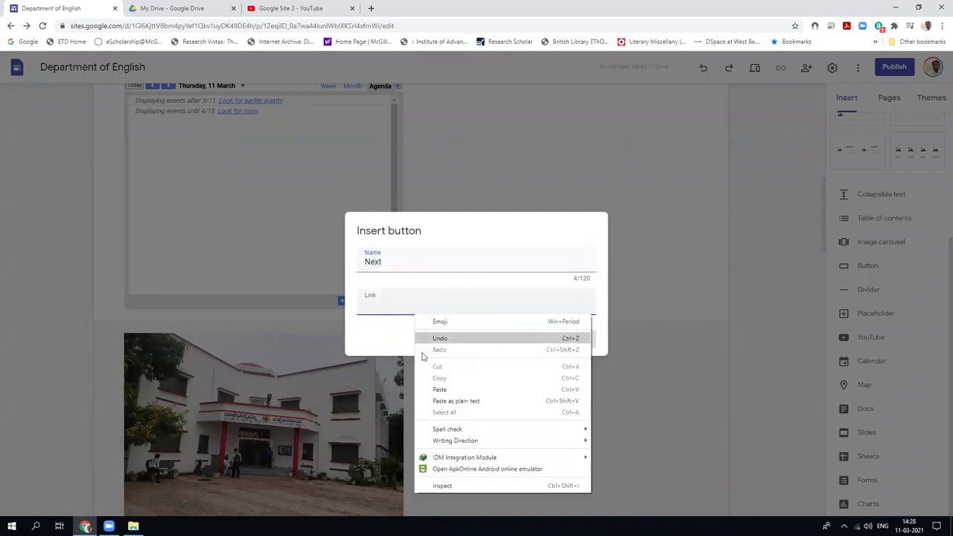
left_click(438, 390)
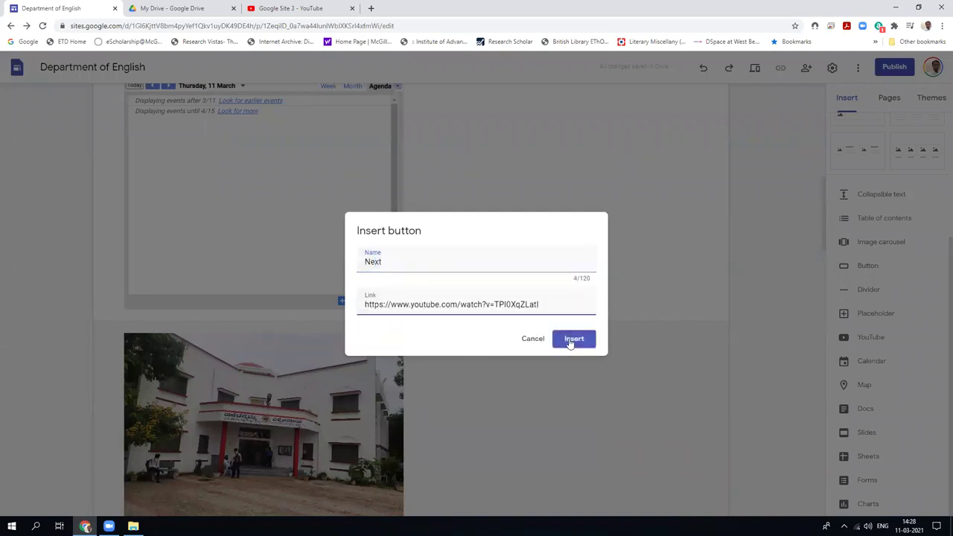
left_click(570, 341)
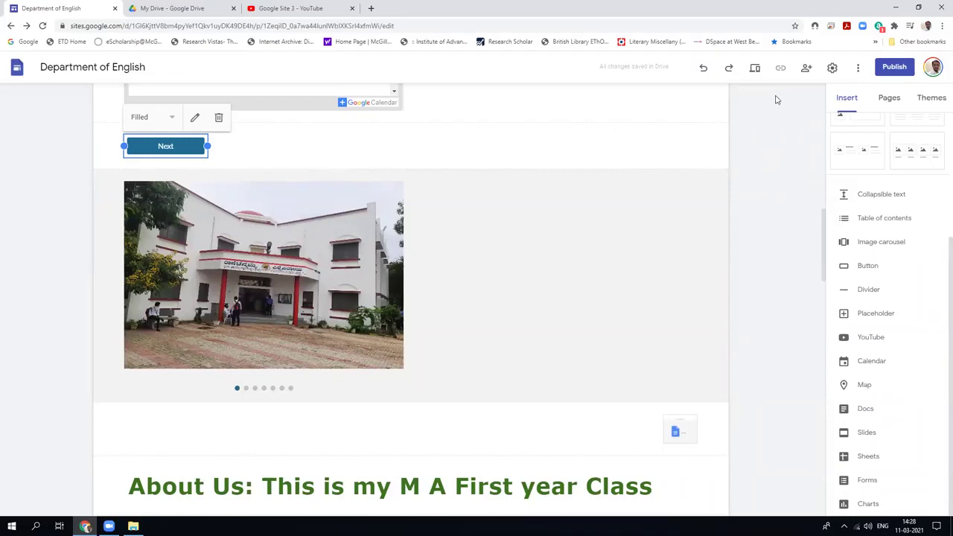
left_click(755, 68)
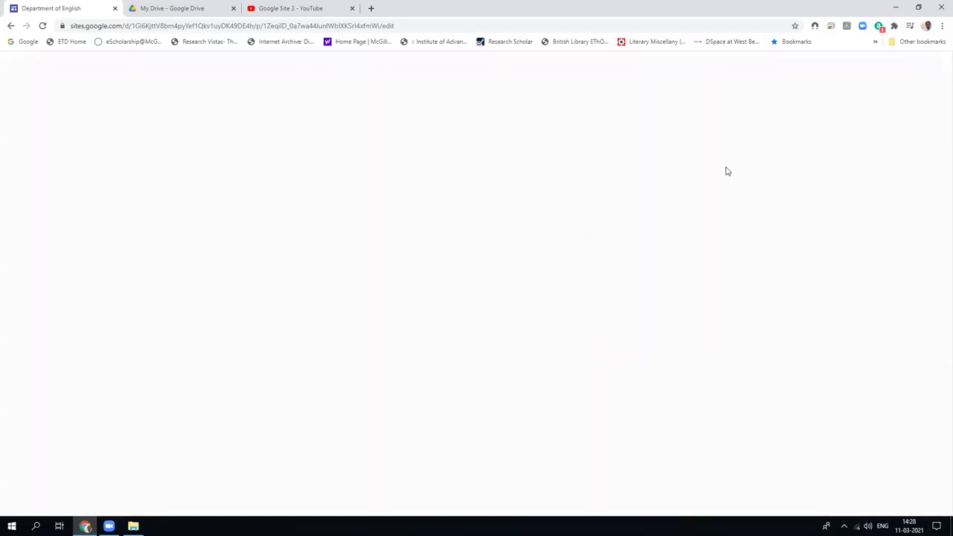
In the preview, confirm the Next button opens the YouTube video, then close its tabs.
scroll(667, 328, "down", 5)
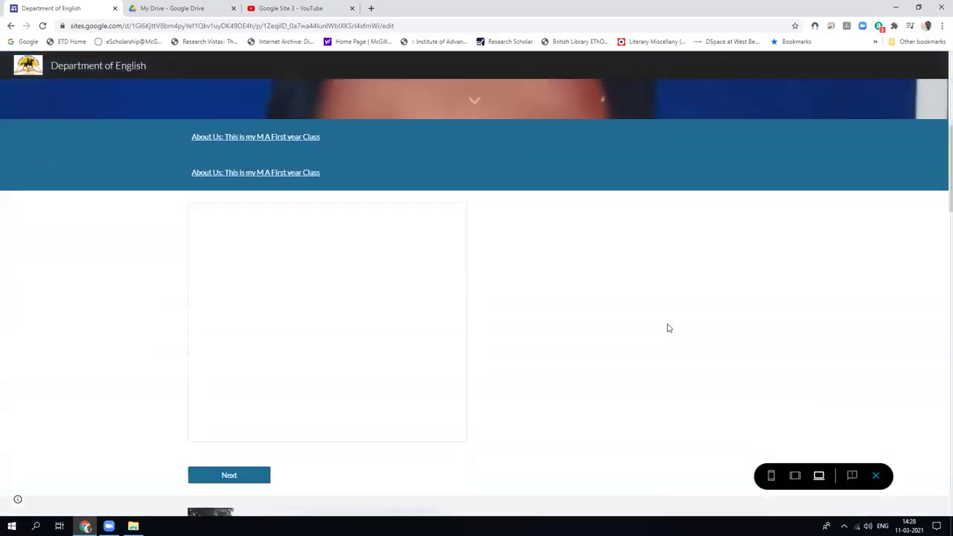
scroll(667, 328, "down", 2)
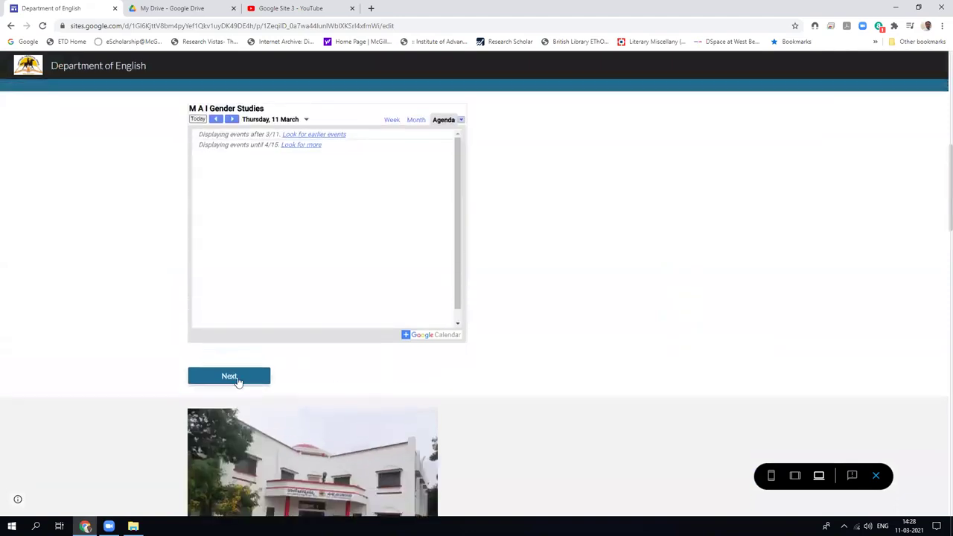
left_click(236, 380)
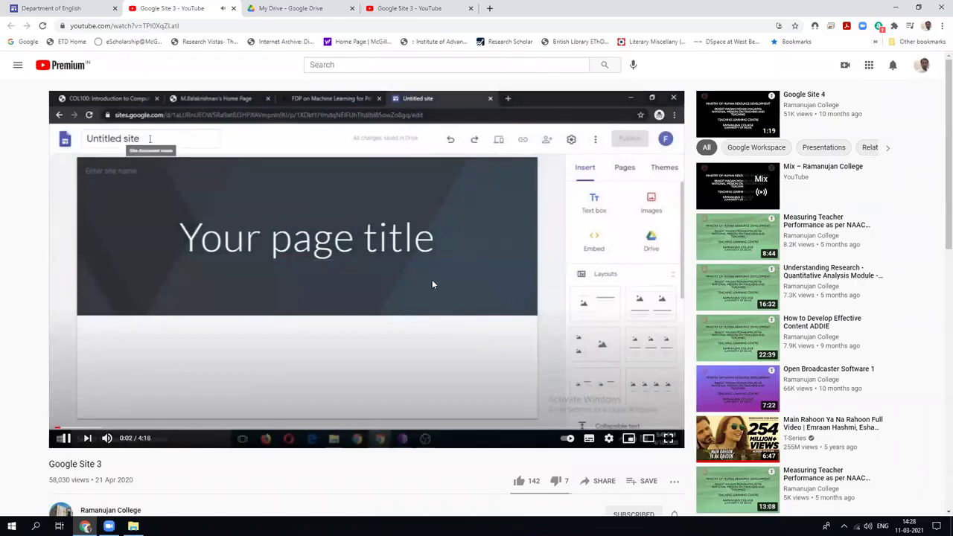
left_click(233, 9)
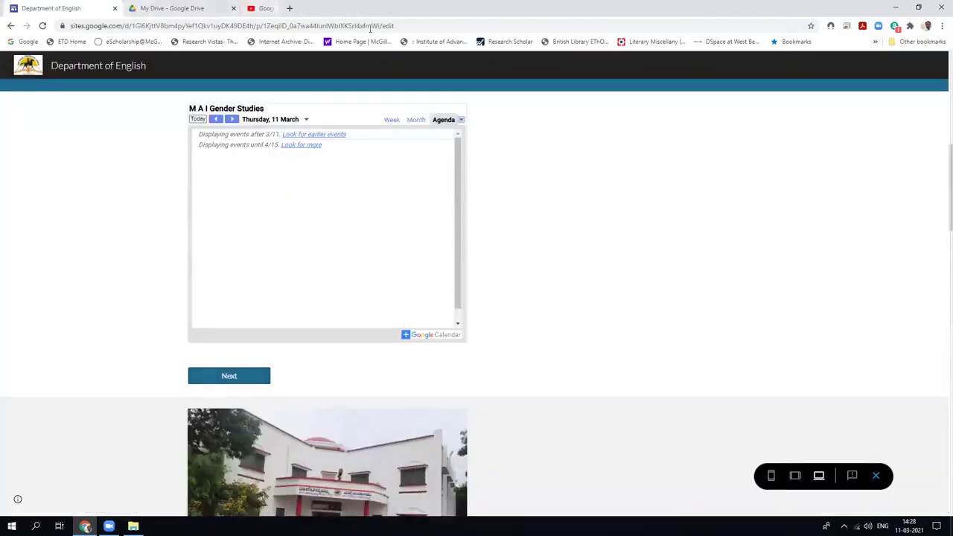
left_click(351, 8)
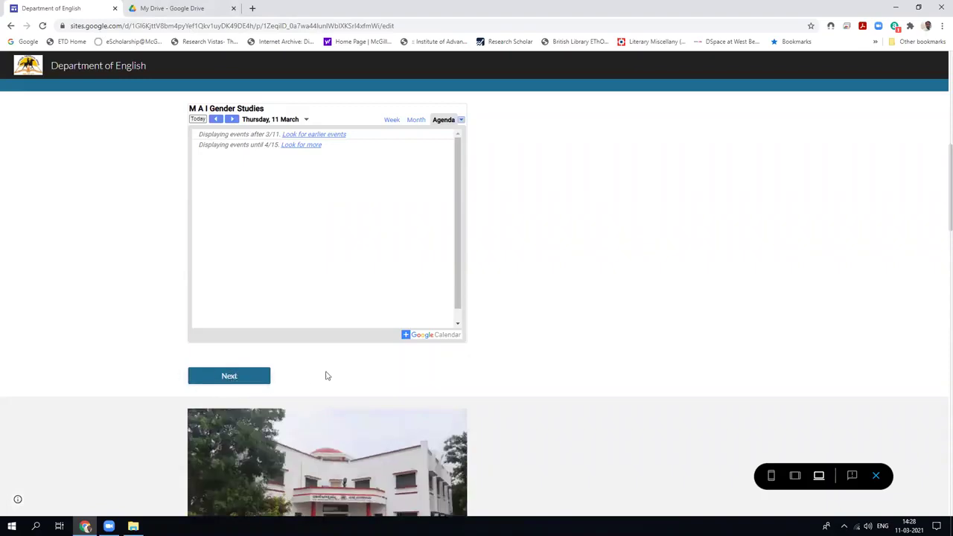
Exit the preview, duplicate the Next button section, then delete the extra copy.
left_click(875, 475)
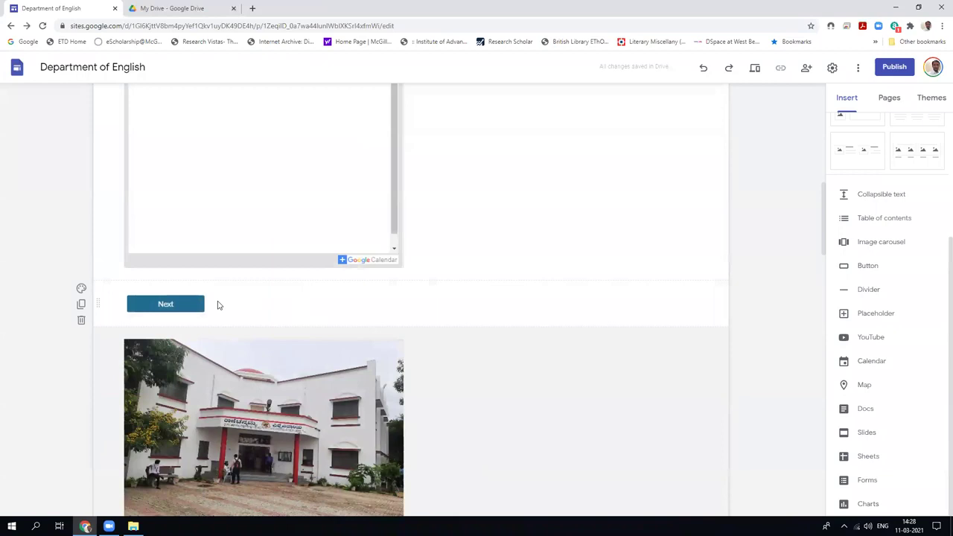
left_click(81, 303)
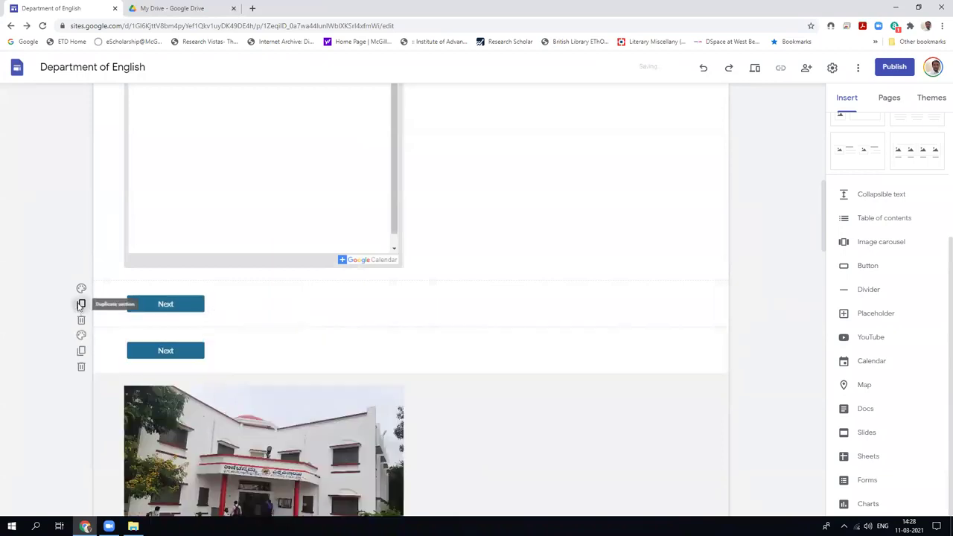
scroll(80, 302, "down", 3)
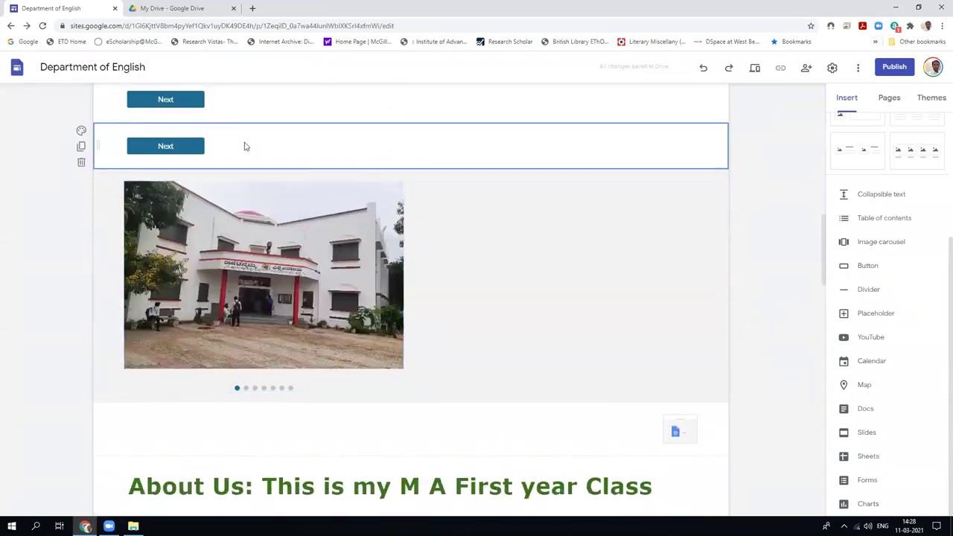
left_click(81, 162)
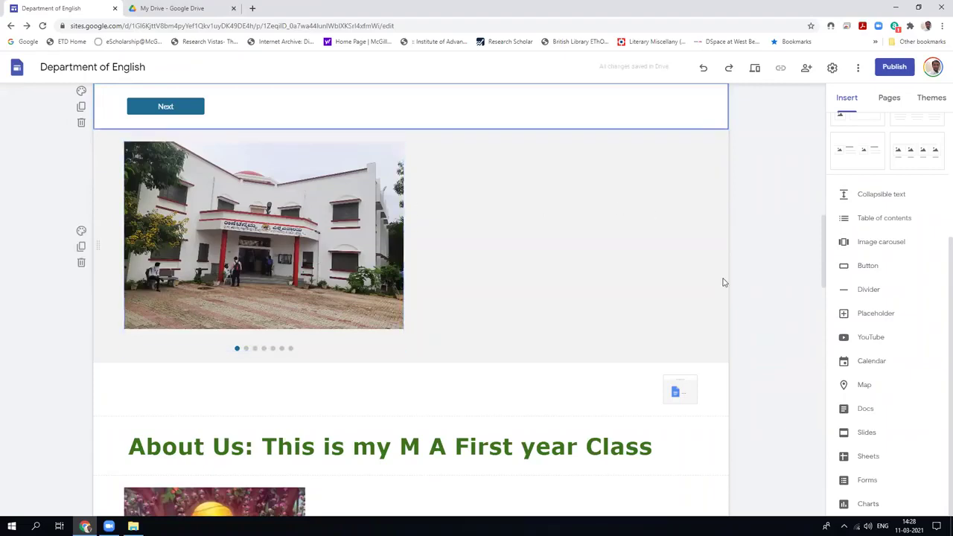
Add a divider below the Next button section, removing the extra one.
scroll(722, 282, "up", 1)
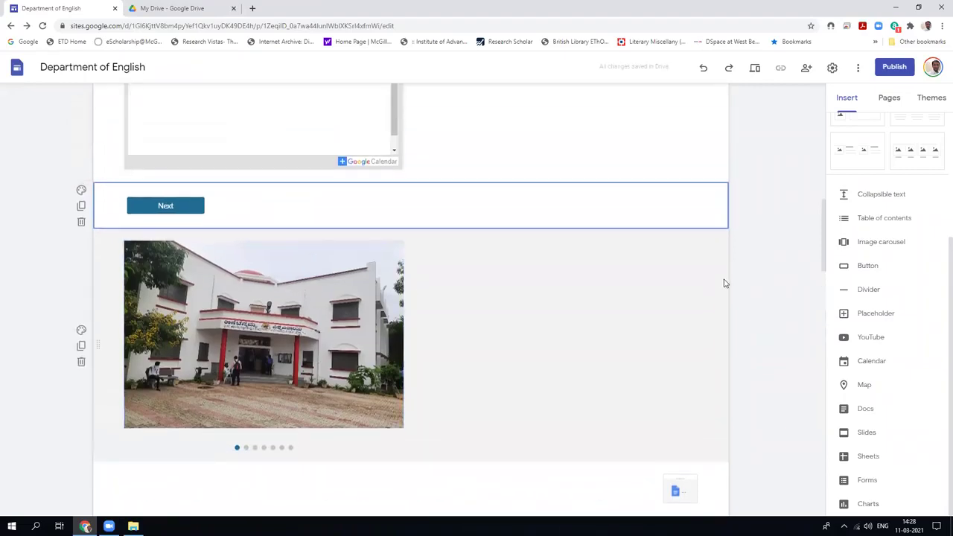
left_click(866, 289)
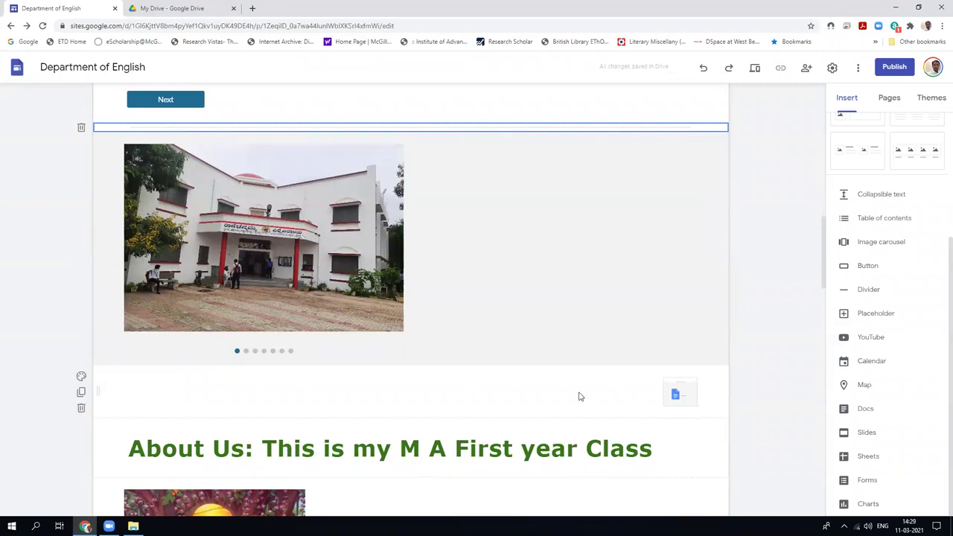
left_click(868, 290)
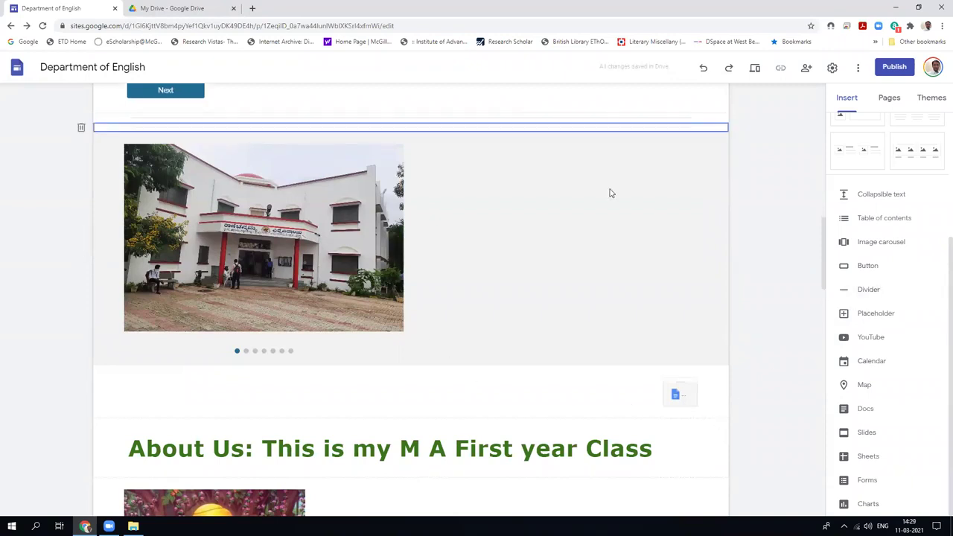
left_click(81, 127)
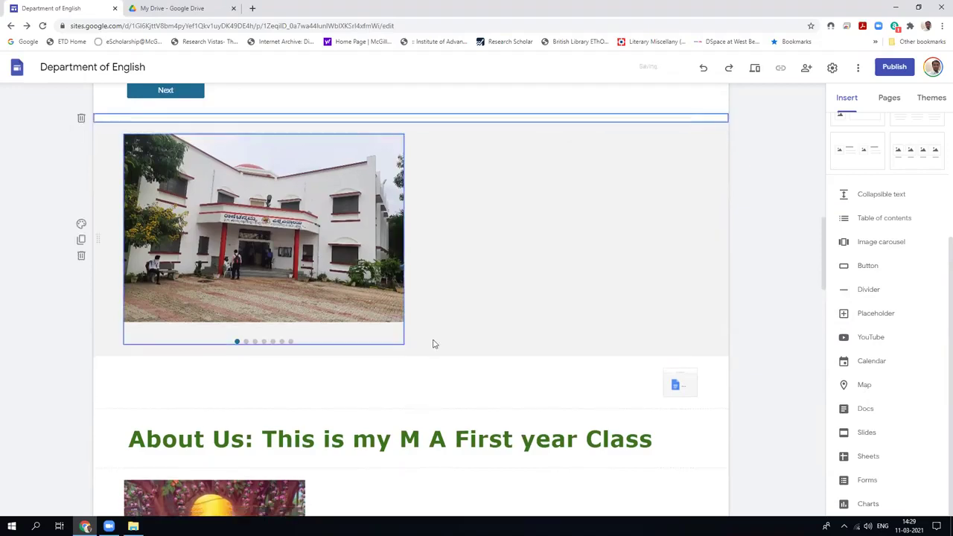
Add dividers below the Docs and image sections, above the Ministry image, and before YouTube.
left_click(428, 408)
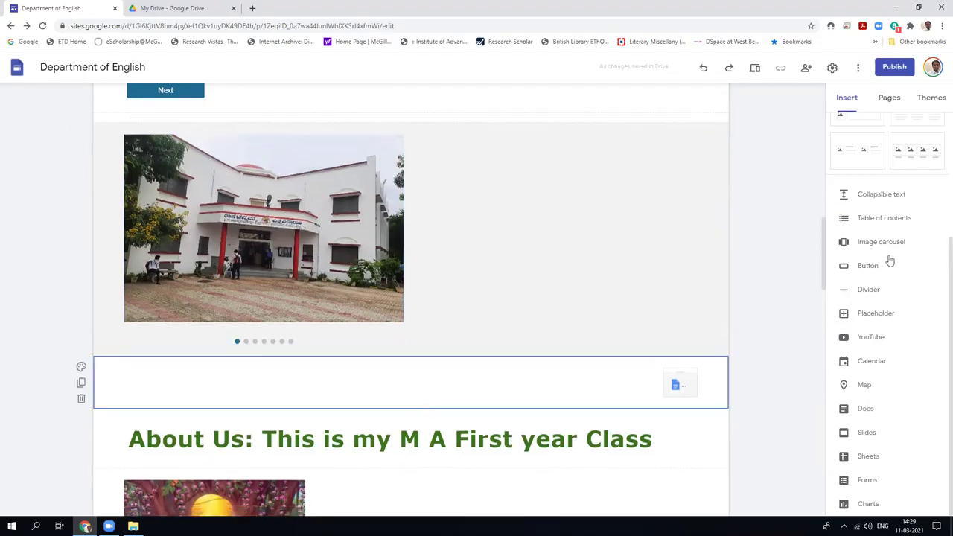
left_click(868, 290)
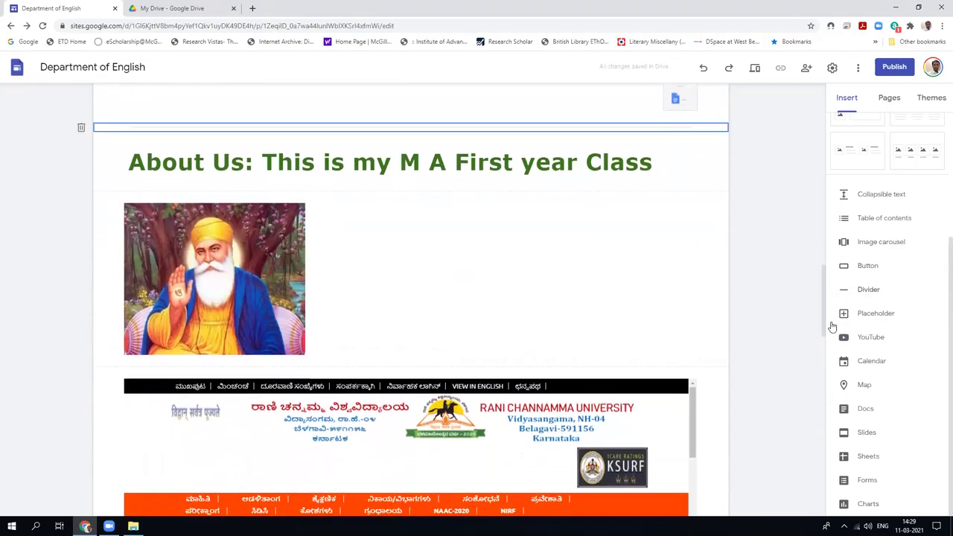
left_click(625, 354)
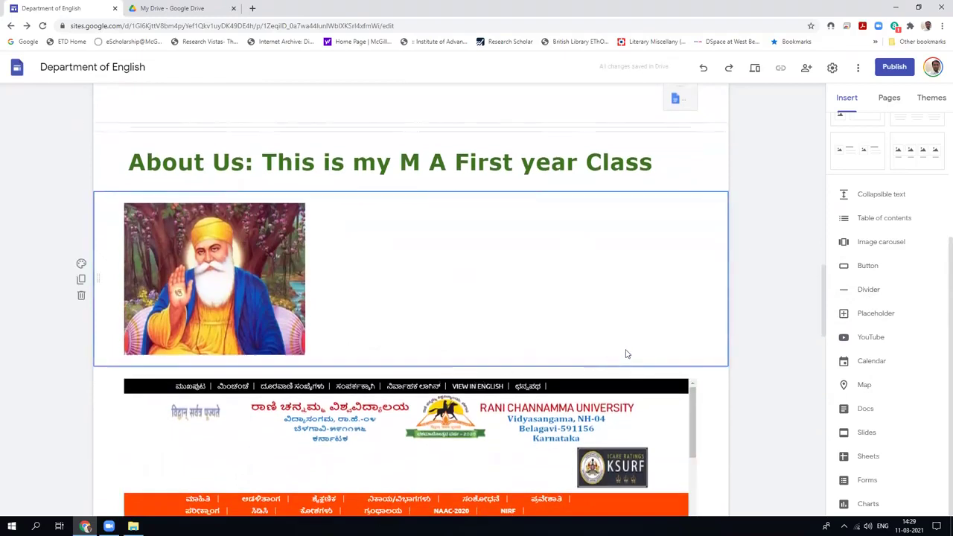
left_click(866, 292)
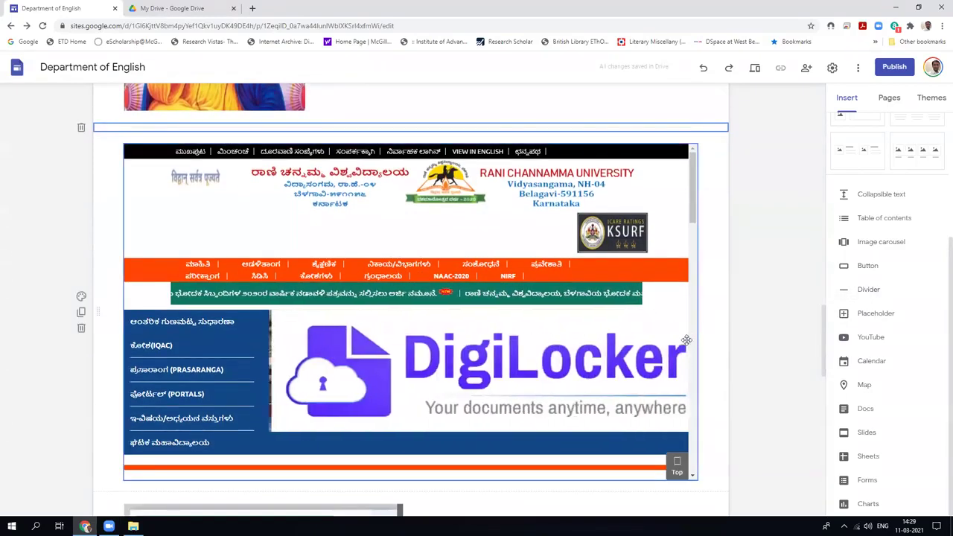
scroll(431, 350, "down", 2)
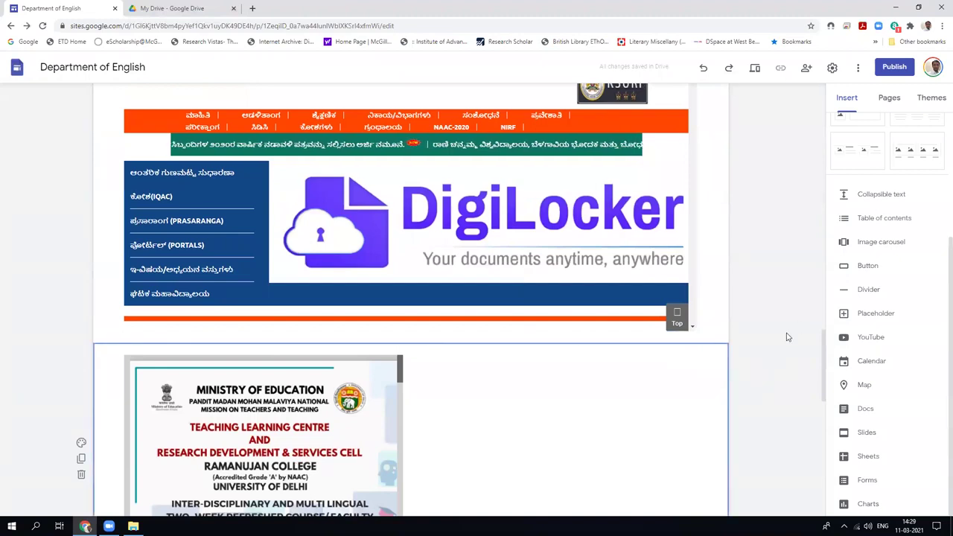
left_click(868, 289)
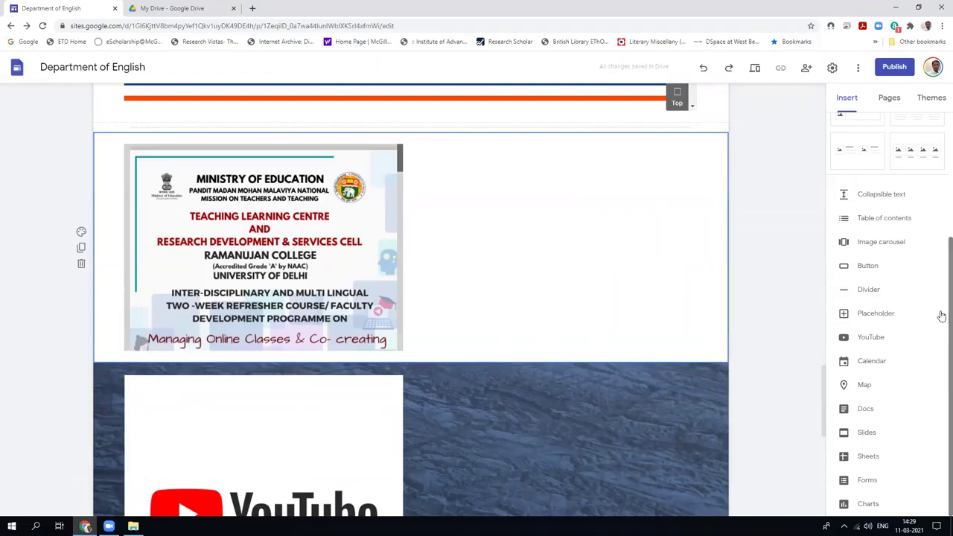
left_click(878, 291)
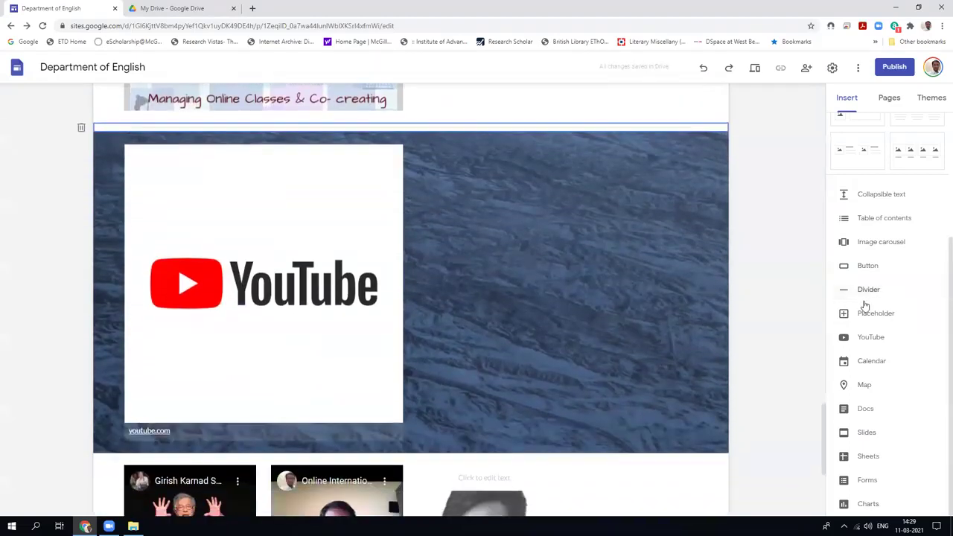
Insert a placeholder above the YouTube section and upload the timthumb.jpg Google Sites logo into it.
left_click(866, 318)
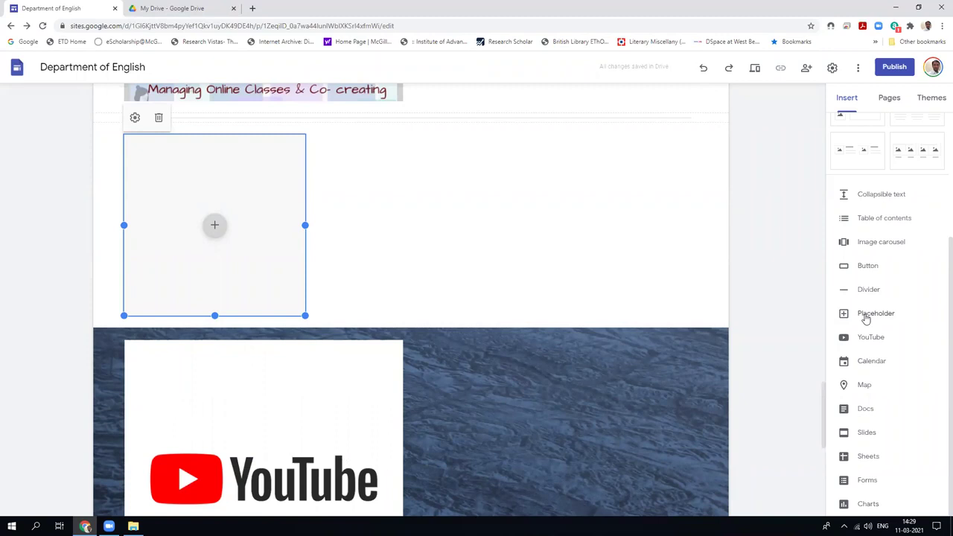
left_click(215, 227)
left_click(342, 263)
left_click(214, 226)
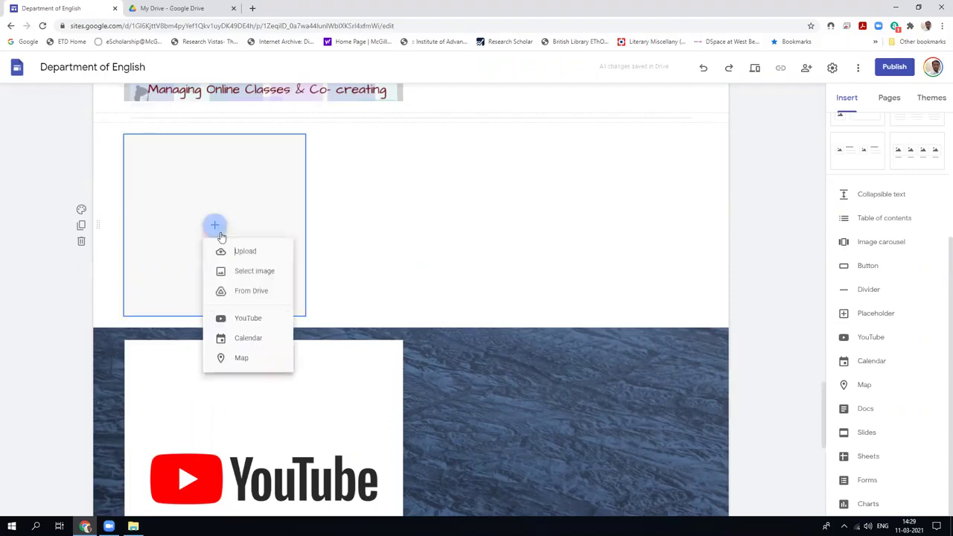
left_click(254, 262)
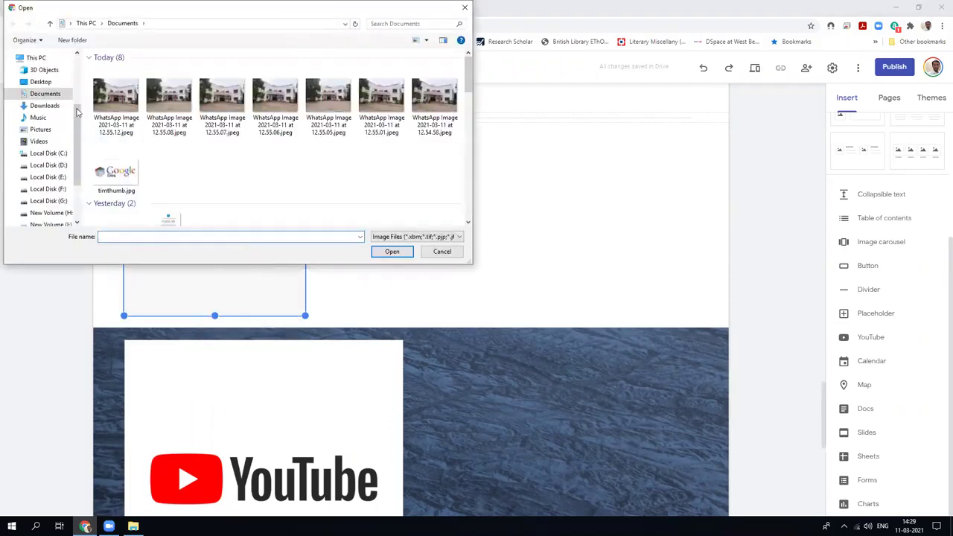
left_click(117, 176)
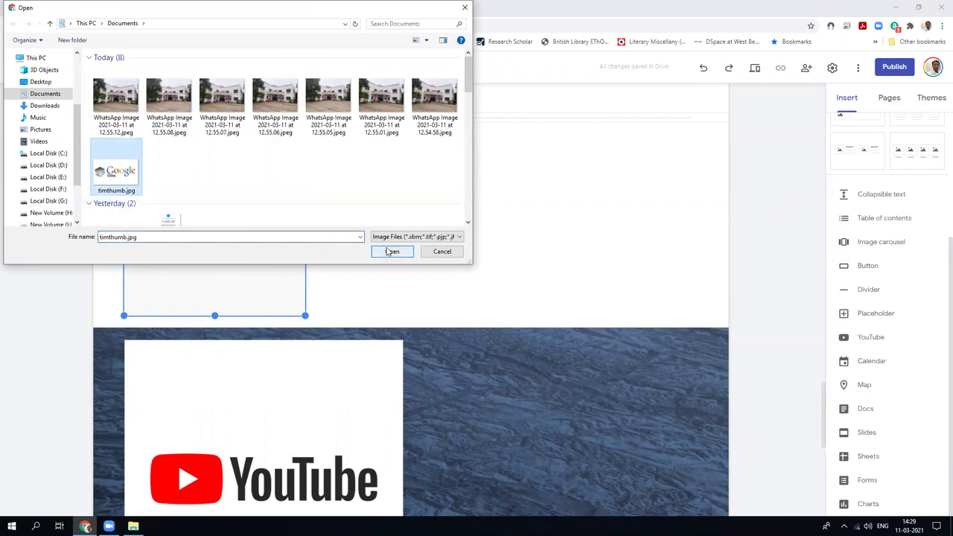
left_click(391, 251)
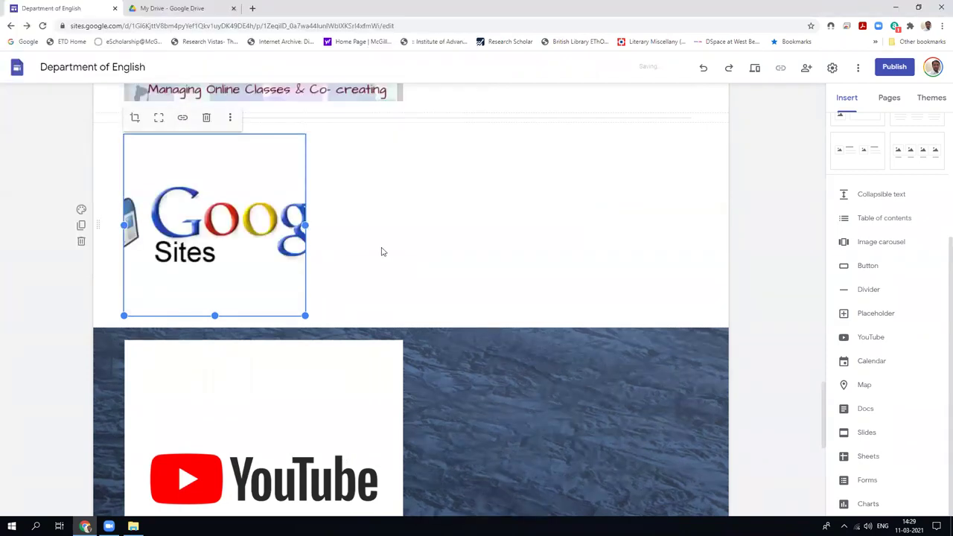
left_click(406, 247)
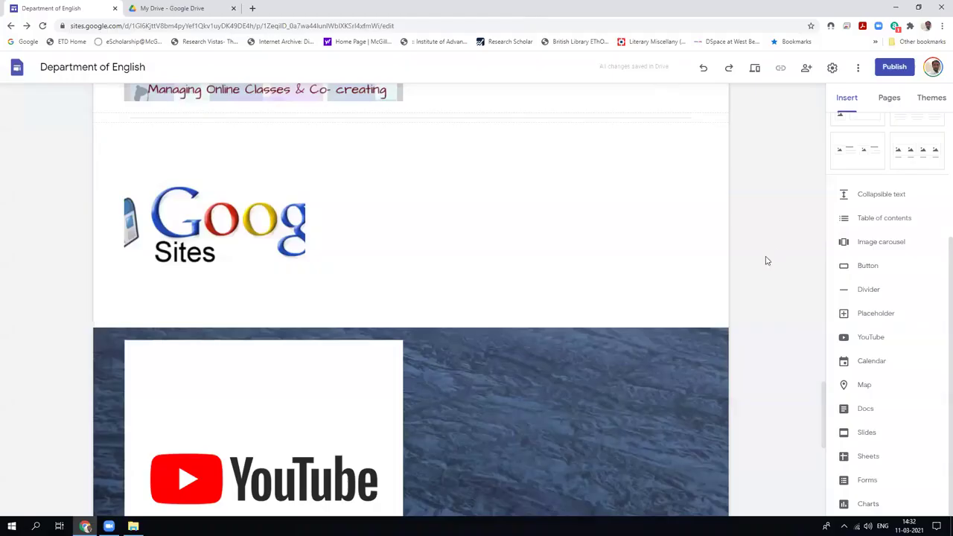
Embed the personal meeting room recording from the channel's Uploaded videos above the YouTube section.
scroll(766, 261, "down", 2)
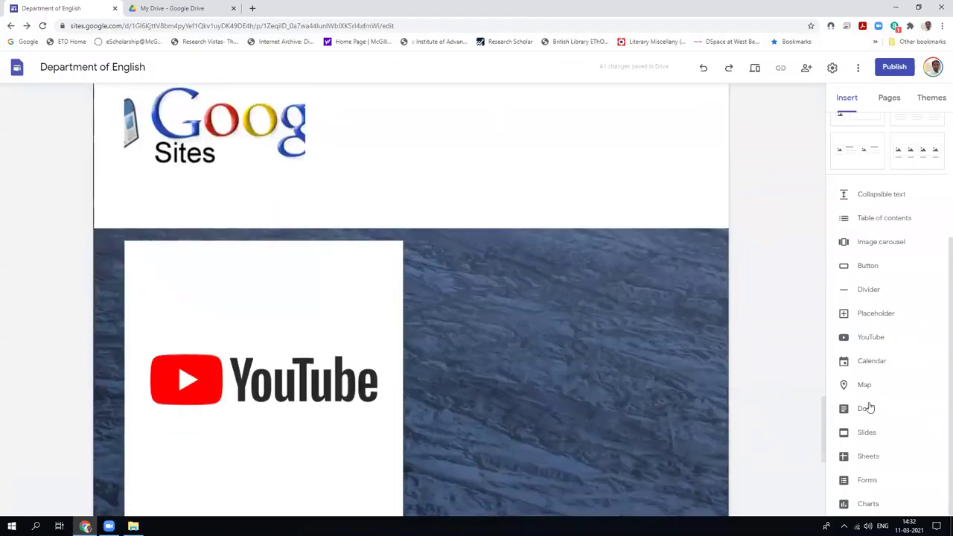
left_click(872, 337)
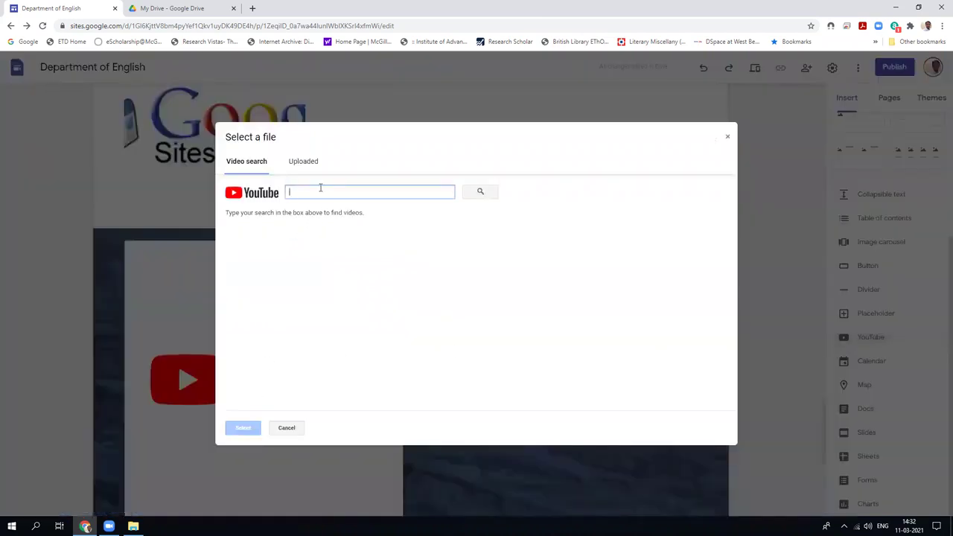
left_click(304, 161)
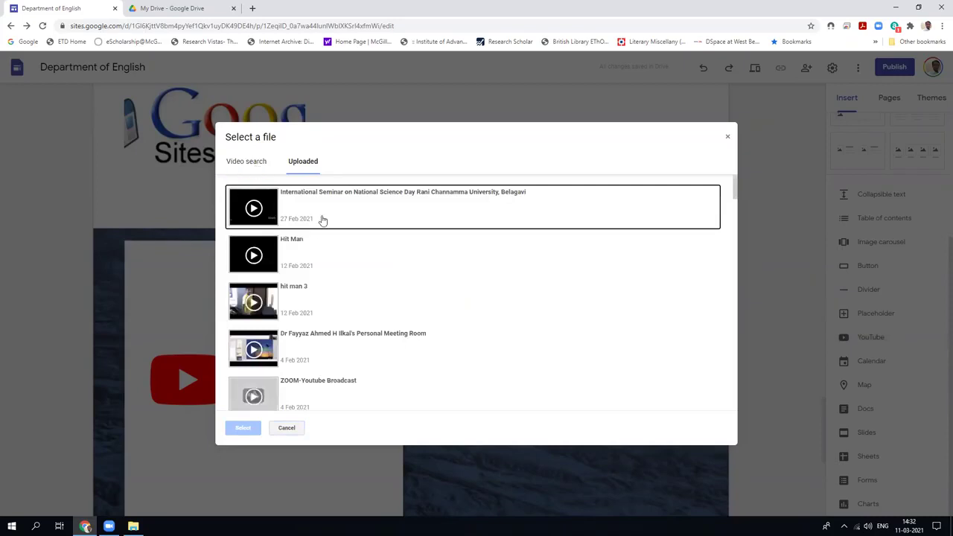
left_click(304, 345)
left_click(243, 427)
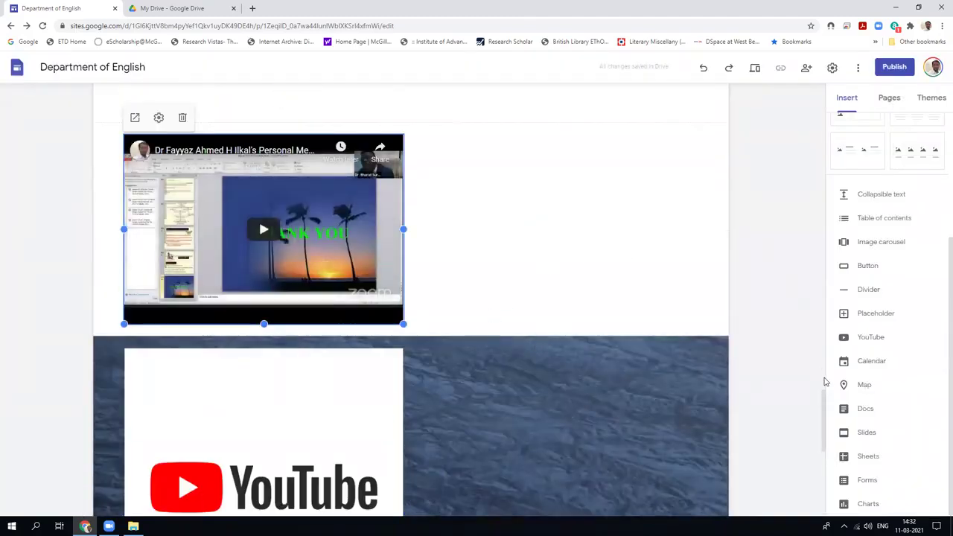
scroll(819, 372, "down", 1)
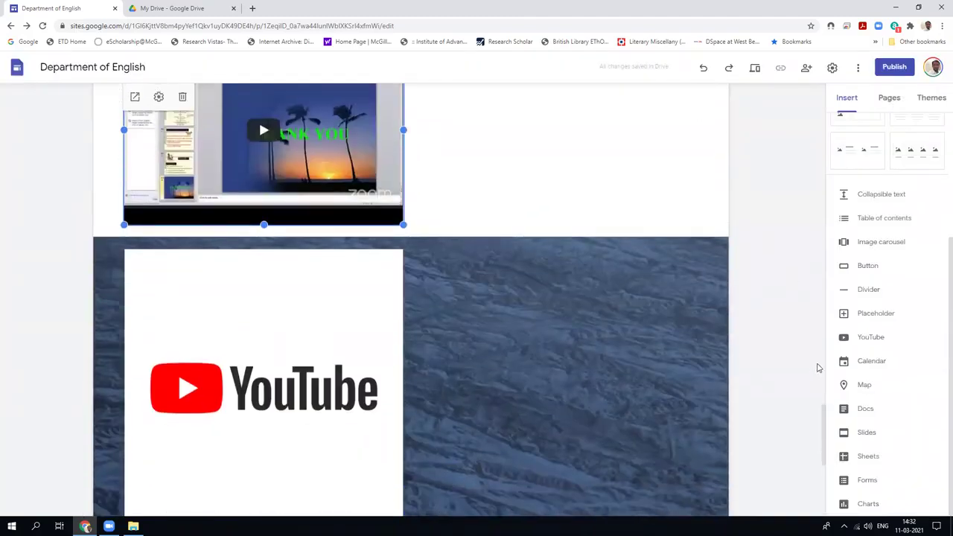
Insert a map located at 'Vijayapura, Karnataka, India' above the YouTube block.
left_click(864, 386)
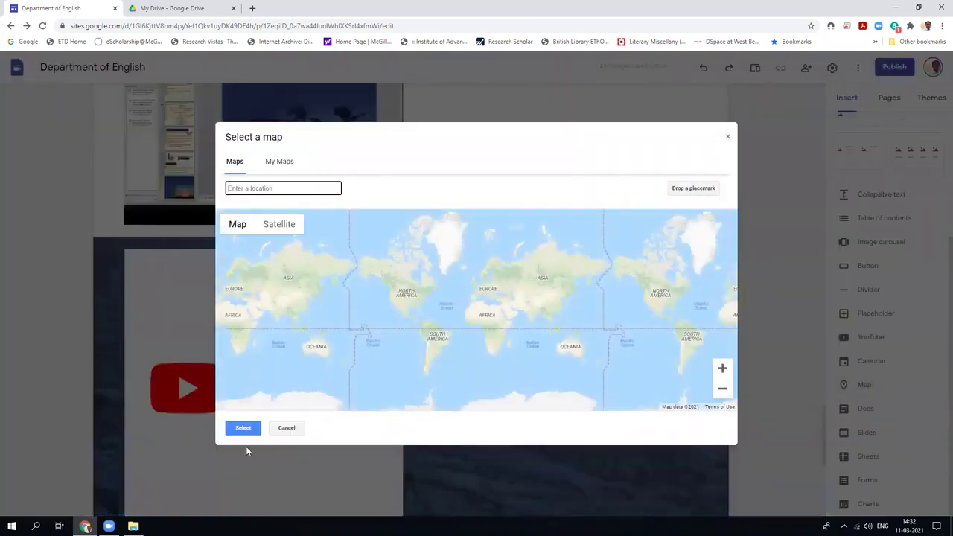
left_click(237, 224)
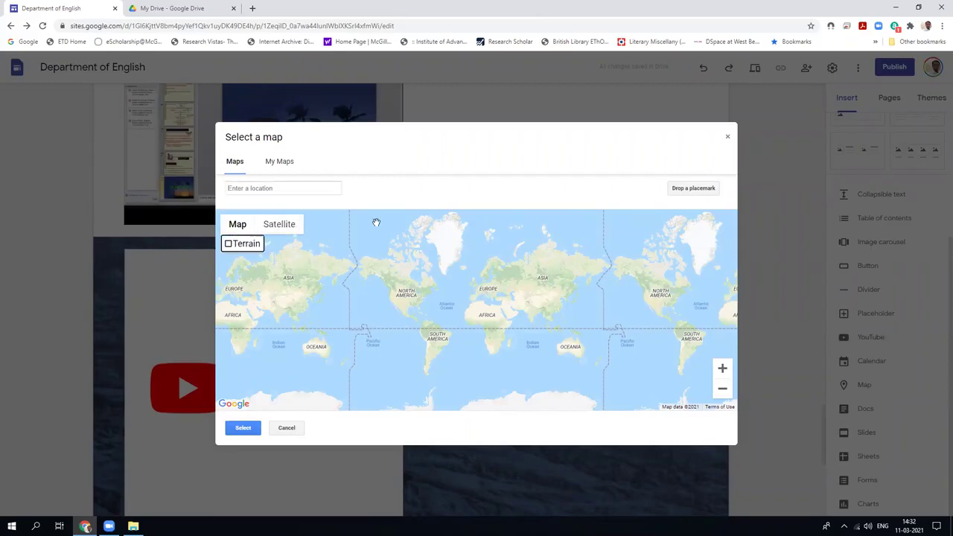
left_click(313, 189)
type("Vijkaya")
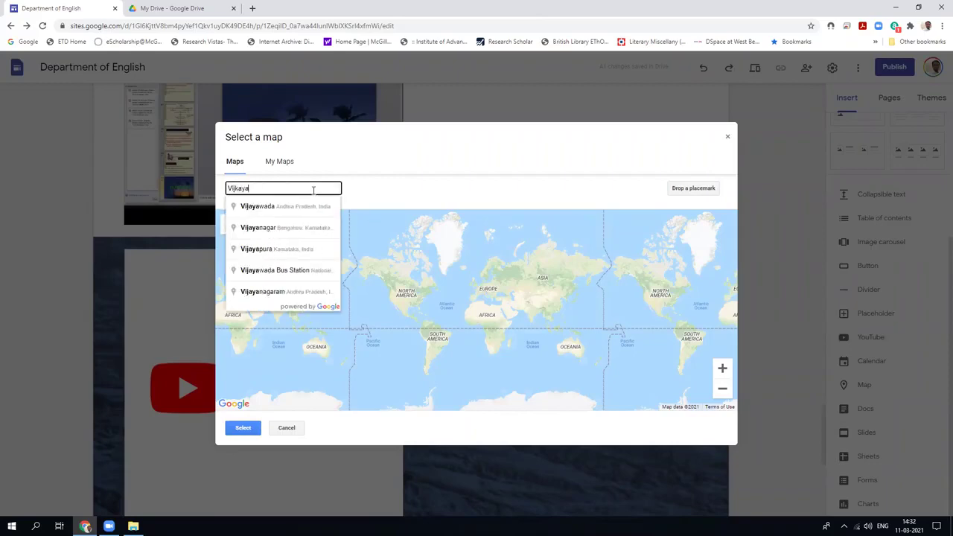
key("BackSpace")
key("BackSpace")
key("BackSpace")
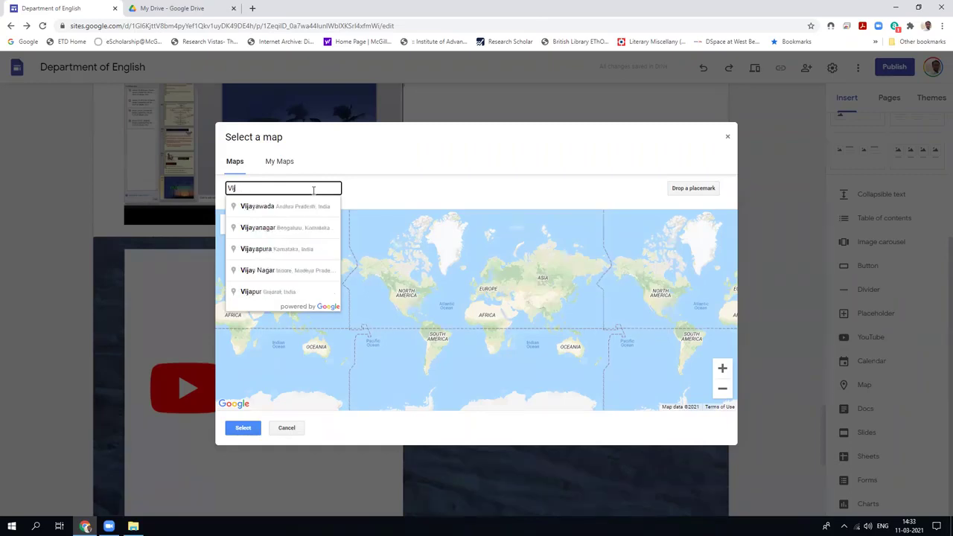
type("yapur")
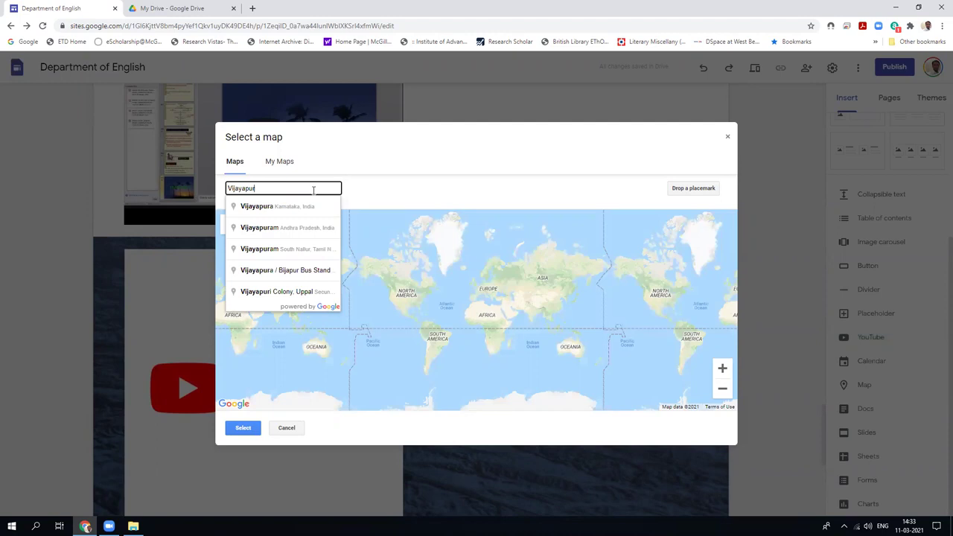
left_click(298, 208)
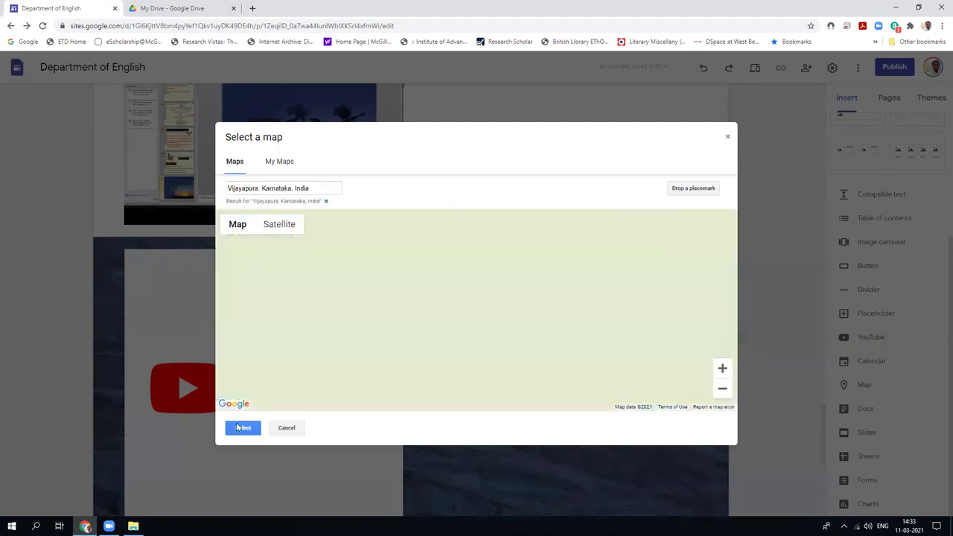
left_click(240, 432)
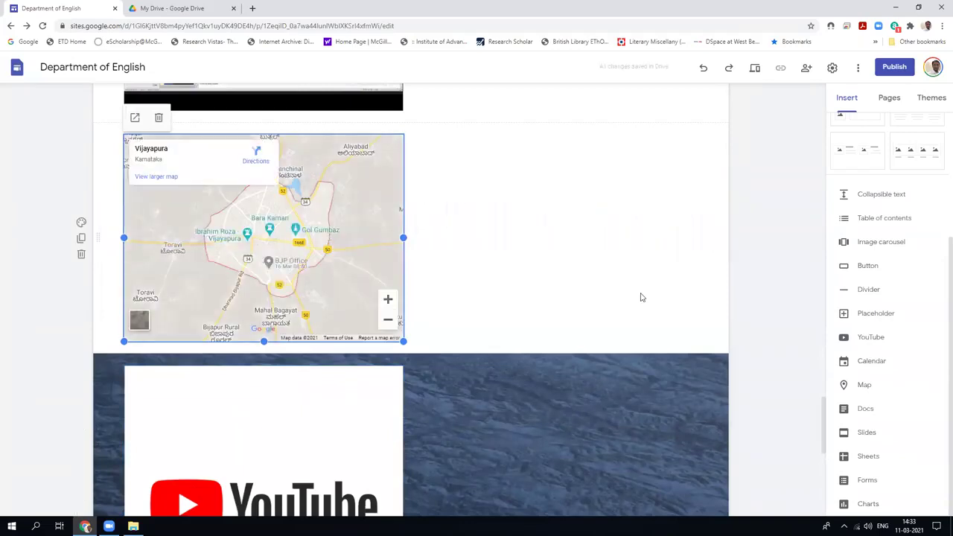
Preview the site and scroll to the Vijayapura map showing Gol Gumbaz and Ibrahim Roza.
left_click(753, 69)
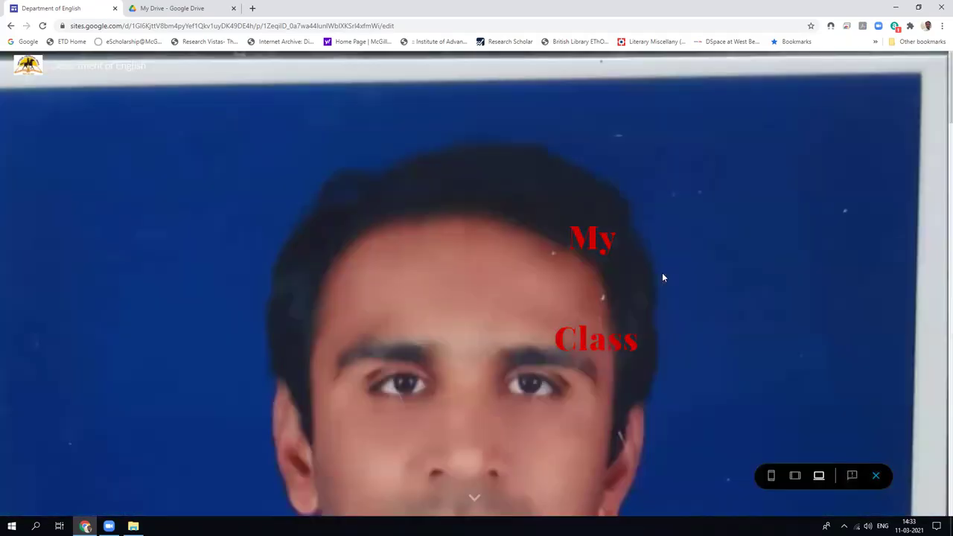
scroll(662, 277, "down", 15)
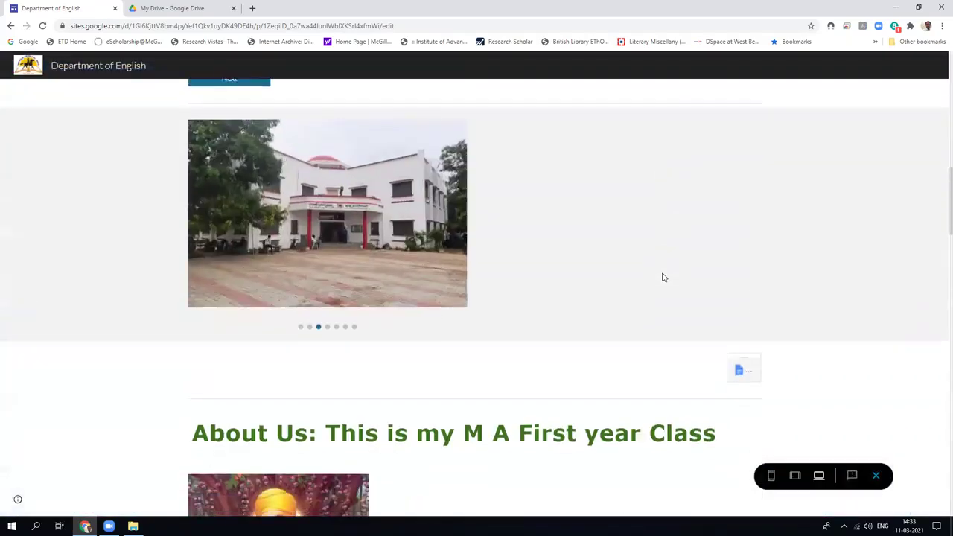
scroll(663, 277, "down", 12)
scroll(663, 277, "down", 8)
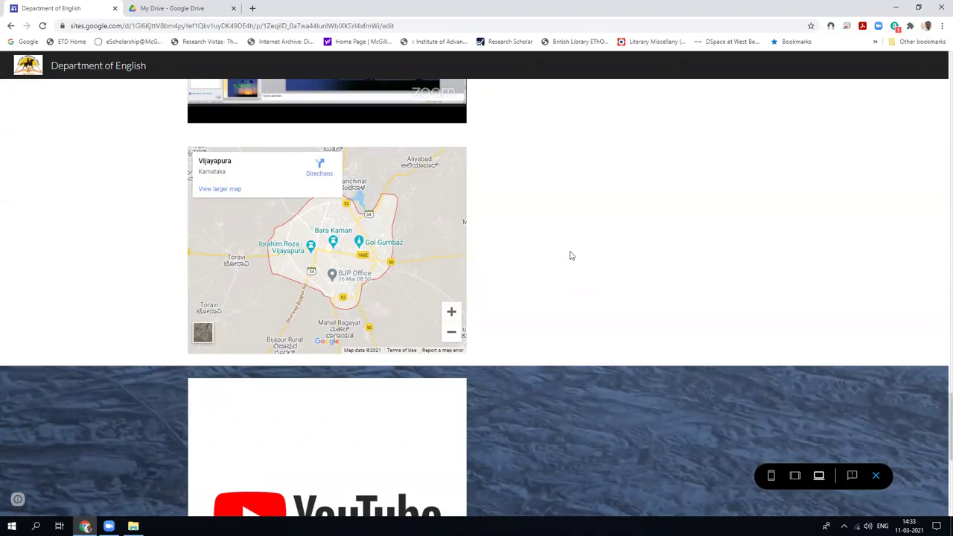
scroll(573, 292, "up", 3)
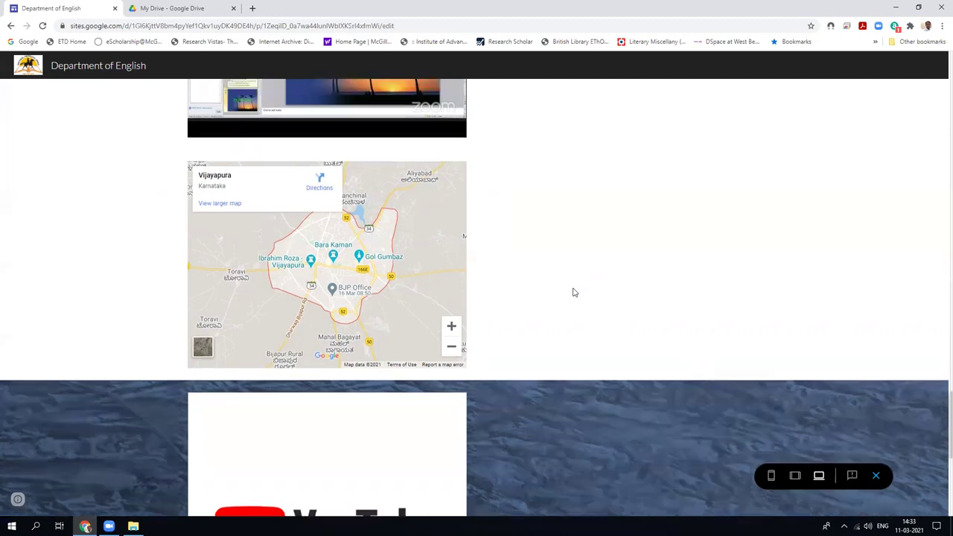
Exit the preview and insert a map of 'Rani Channamma University P G Centre Vijayapur'.
left_click(876, 477)
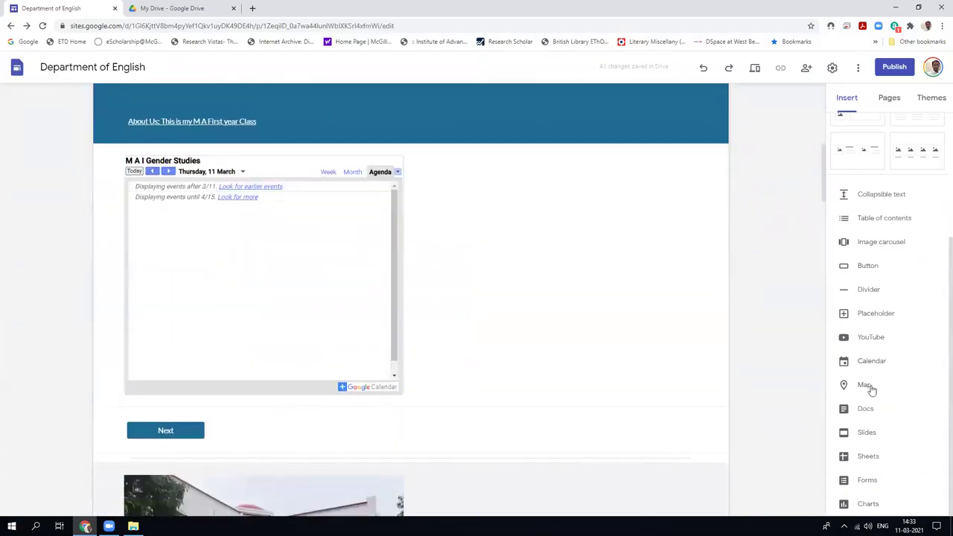
left_click(866, 386)
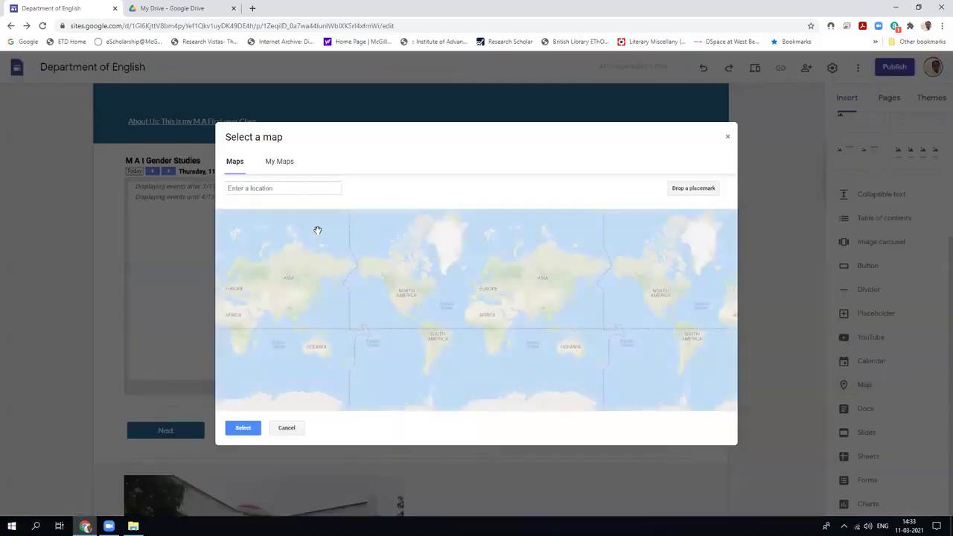
left_click(302, 191)
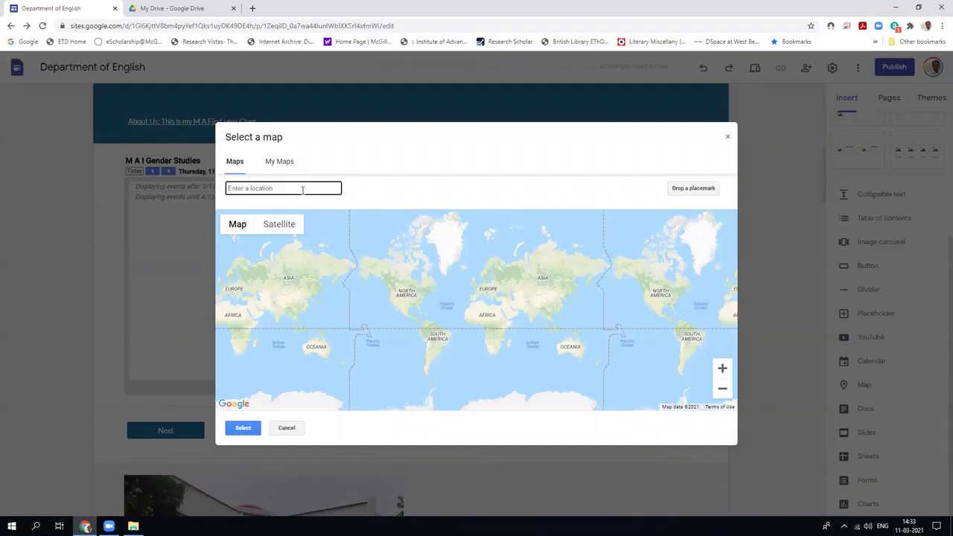
type("Vija")
key("BackSpace")
key("BackSpace")
key("BackSpace")
key("BackSpace")
type("Ra")
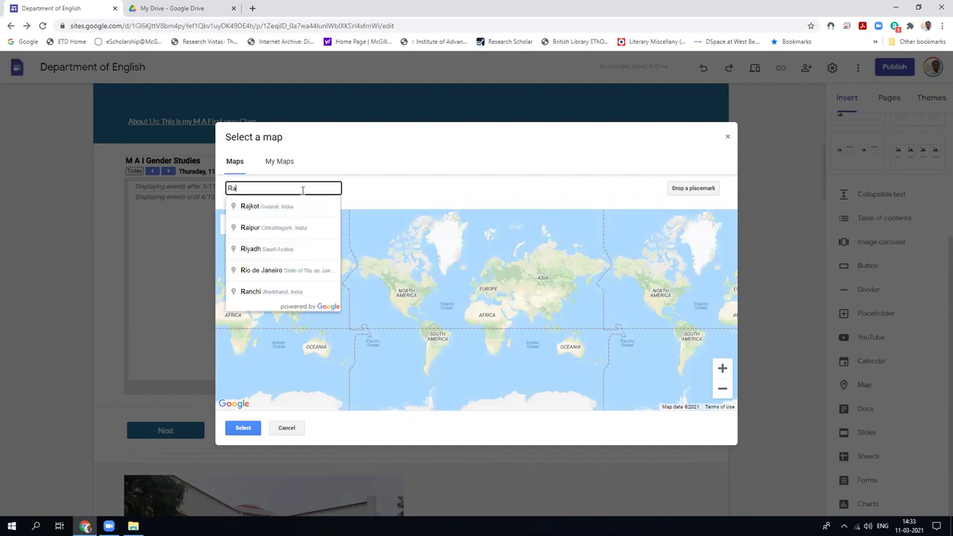
type("ni Channam")
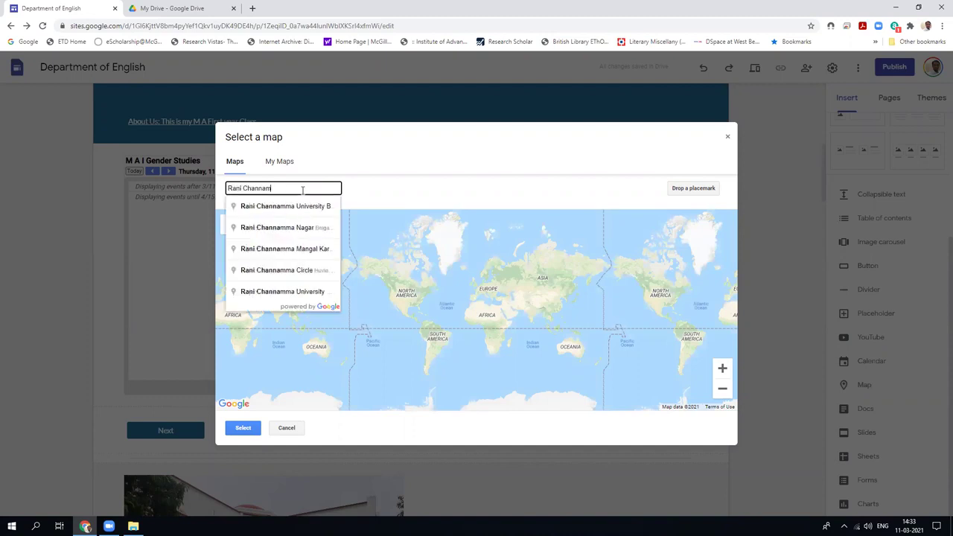
type("ma Uni")
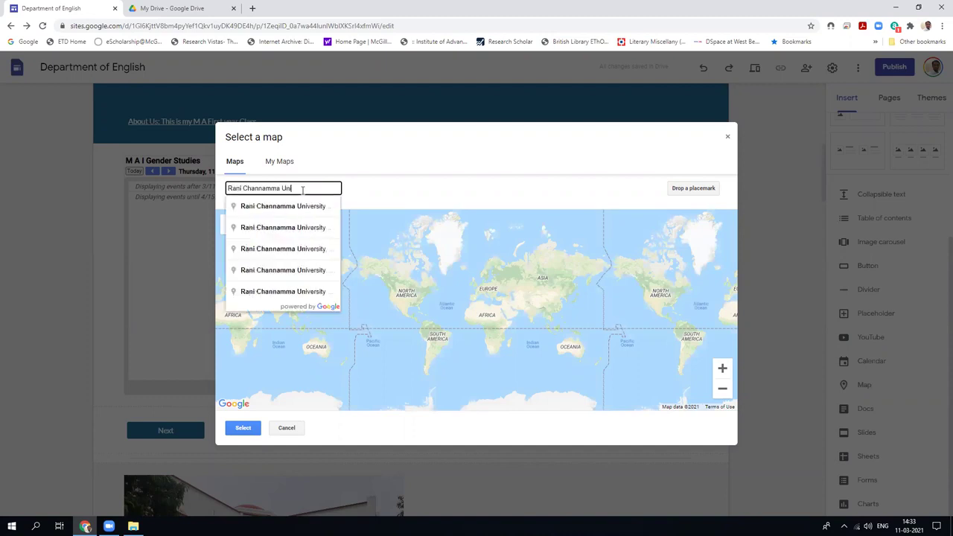
type("versity ")
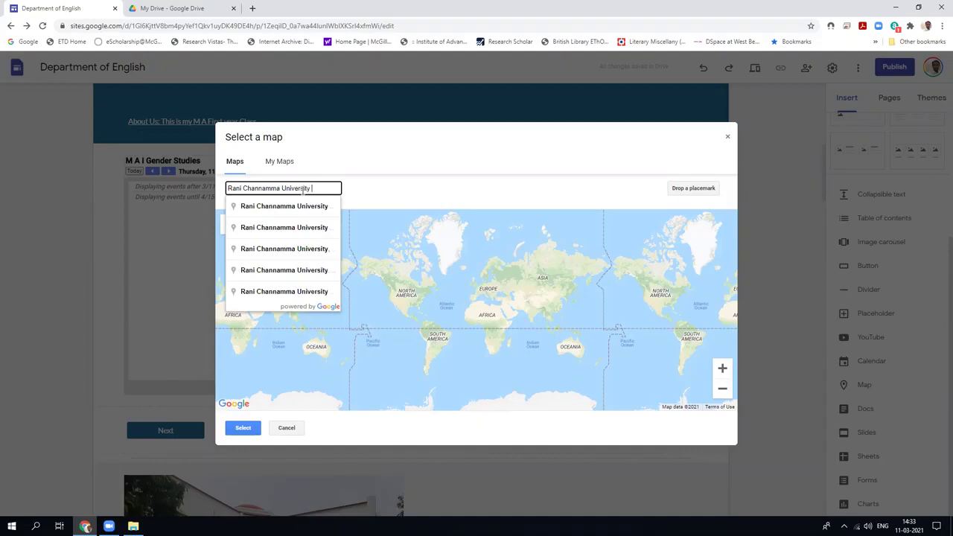
type("P G Ce")
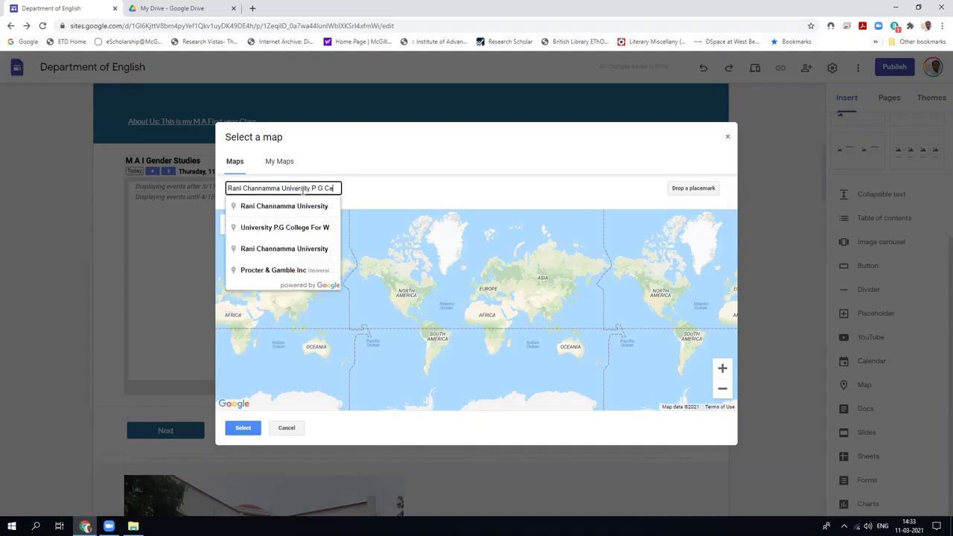
type("ntre Vijayapur")
key("Return")
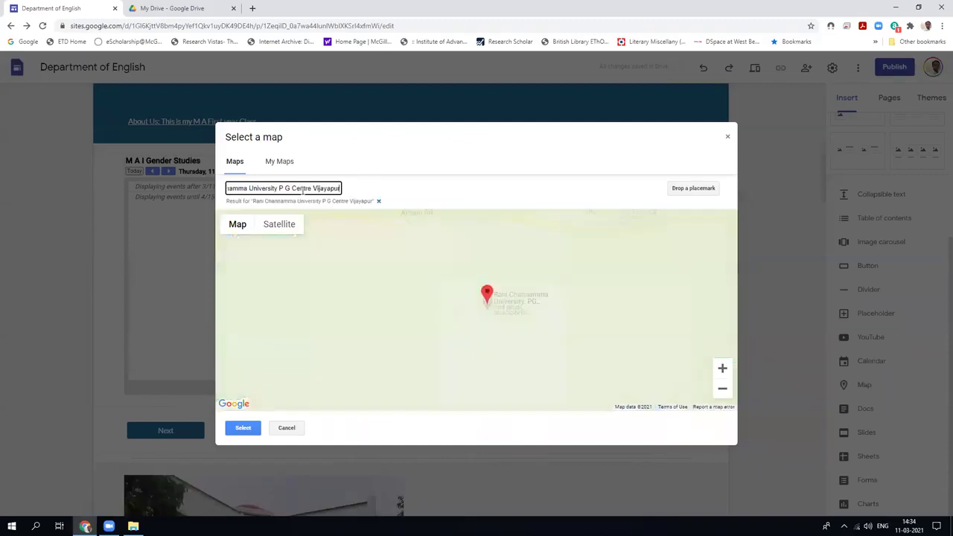
left_click(503, 305)
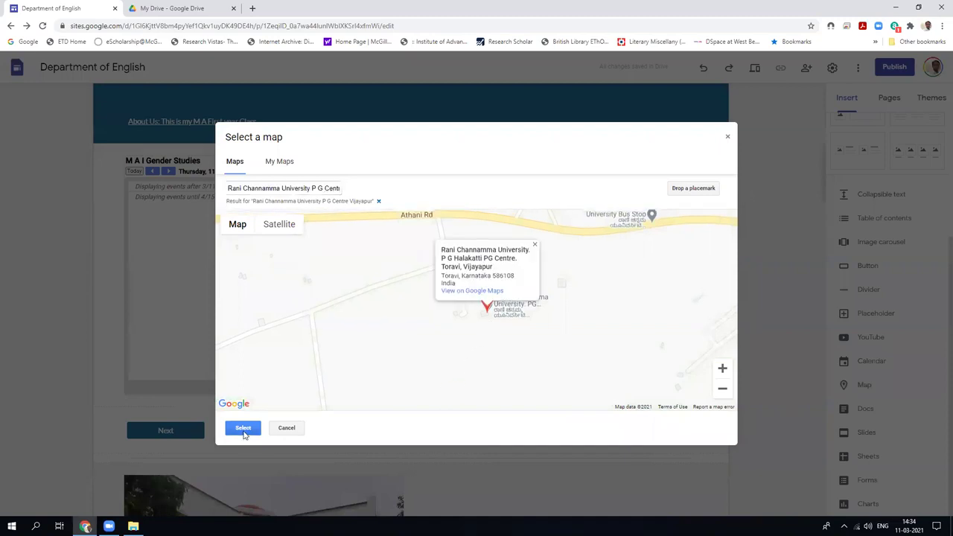
left_click(243, 429)
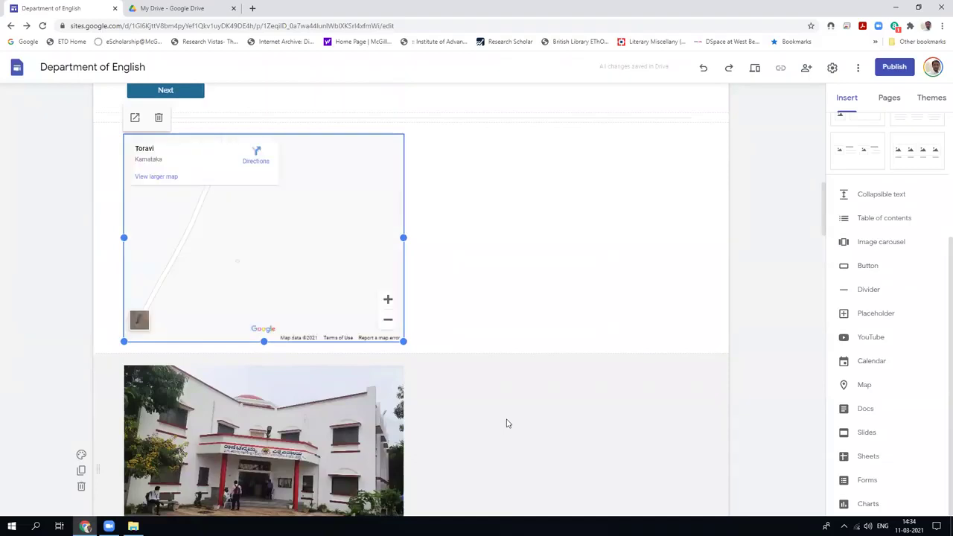
scroll(506, 423, "down", 1)
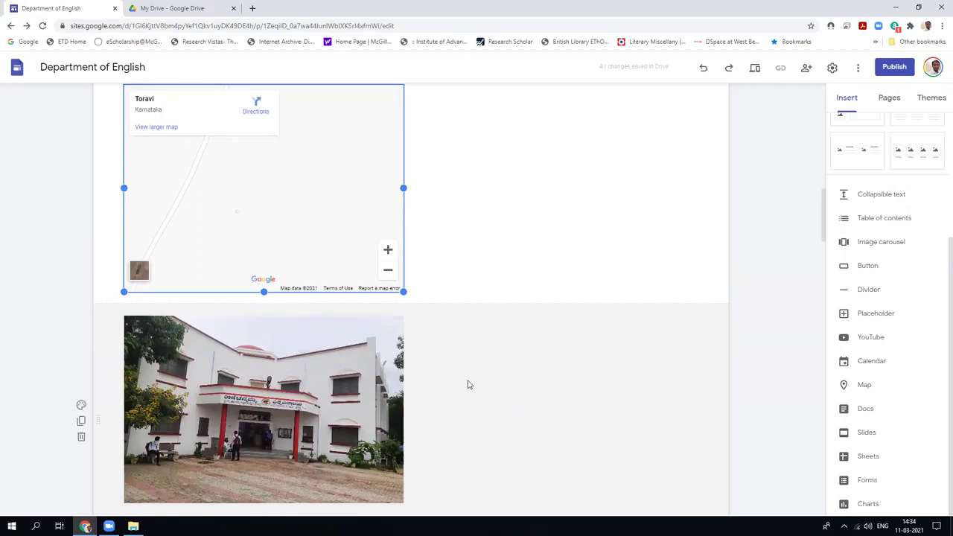
scroll(468, 384, "down", 2)
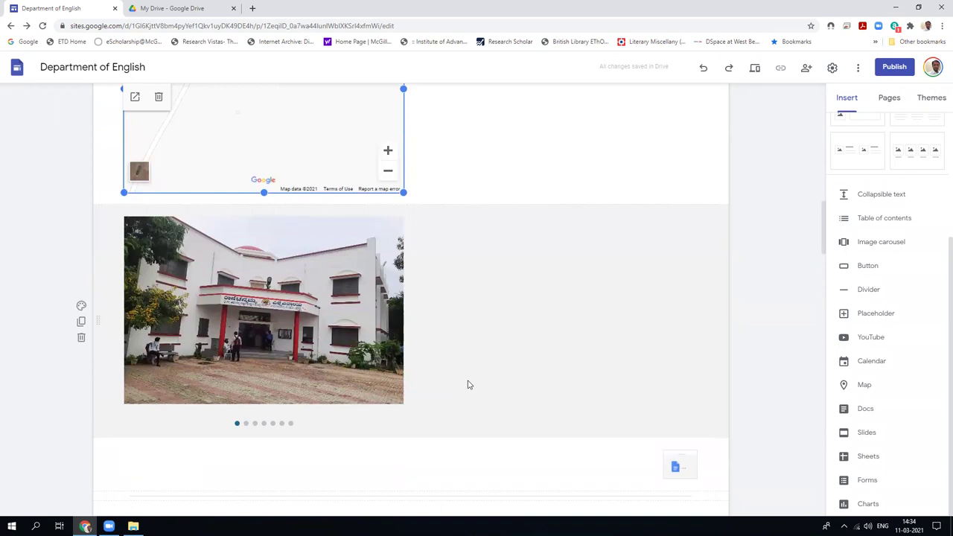
scroll(467, 384, "up", 8)
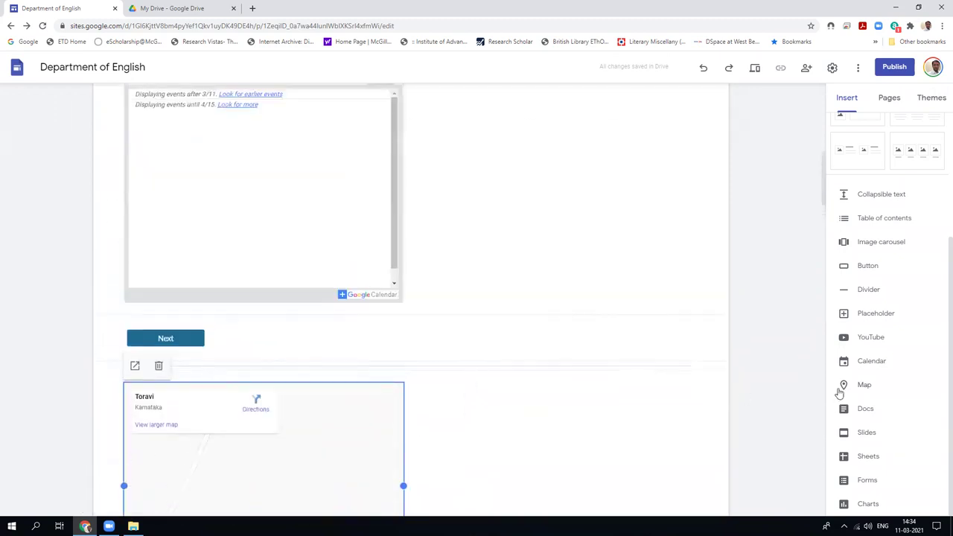
Browse the Docs and Slides lists without inserting, then embed the Invoice spreadsheet.
left_click(863, 409)
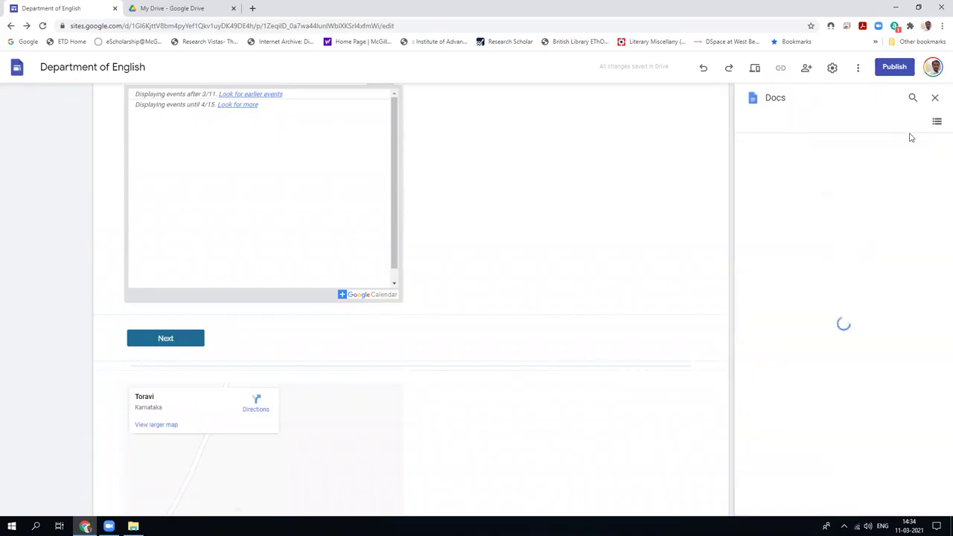
left_click(934, 98)
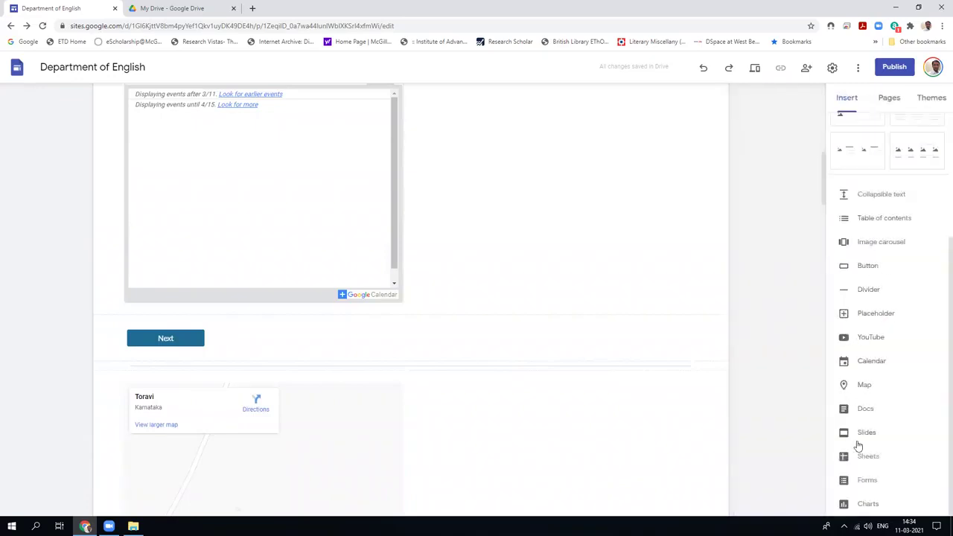
left_click(863, 432)
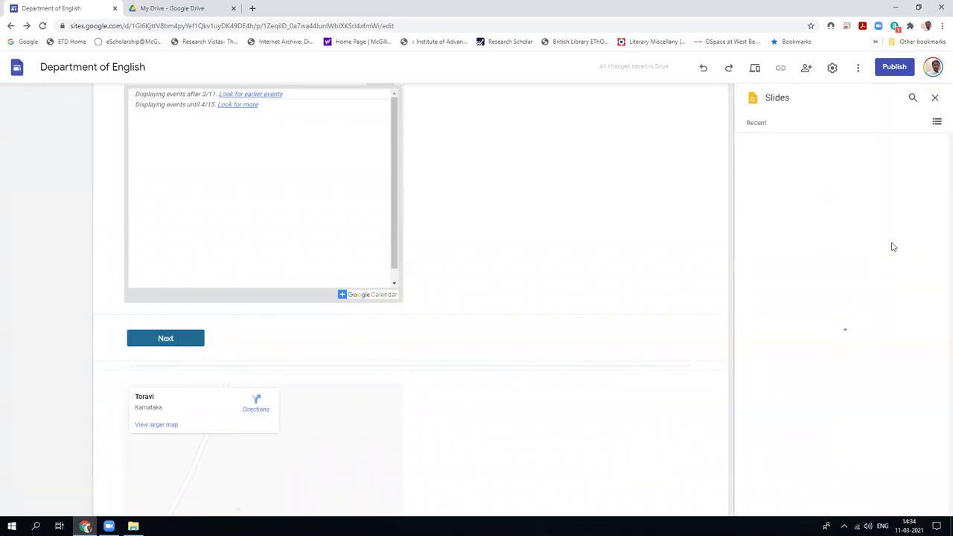
left_click(935, 100)
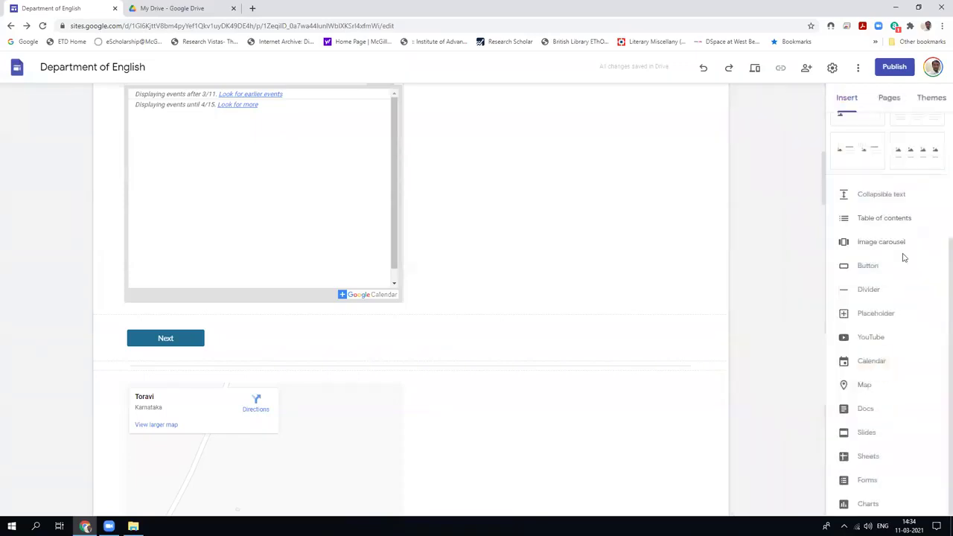
left_click(866, 457)
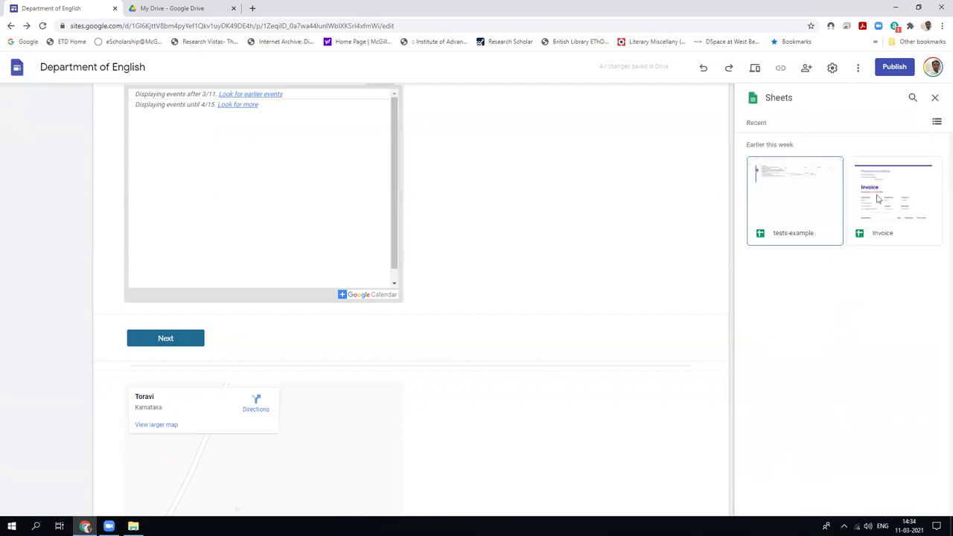
left_click(893, 200)
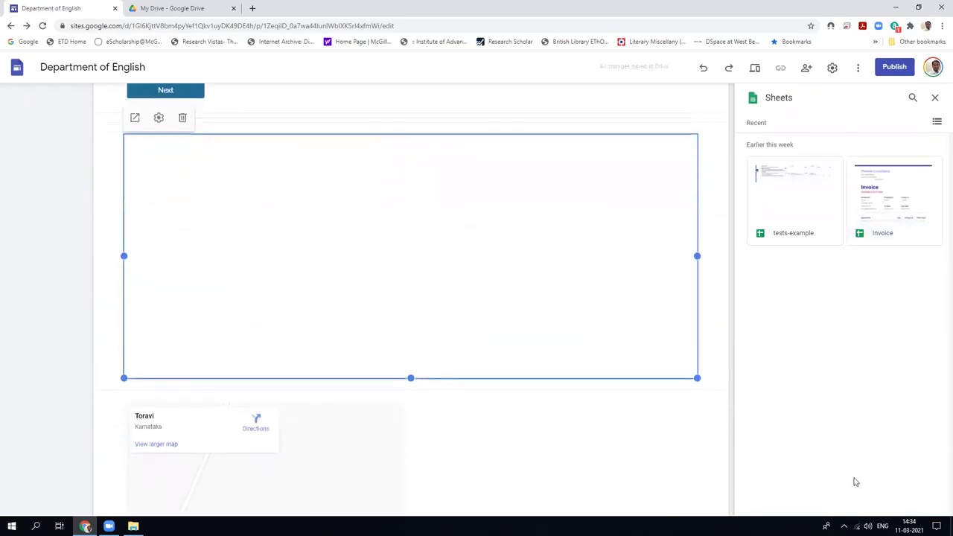
left_click(934, 99)
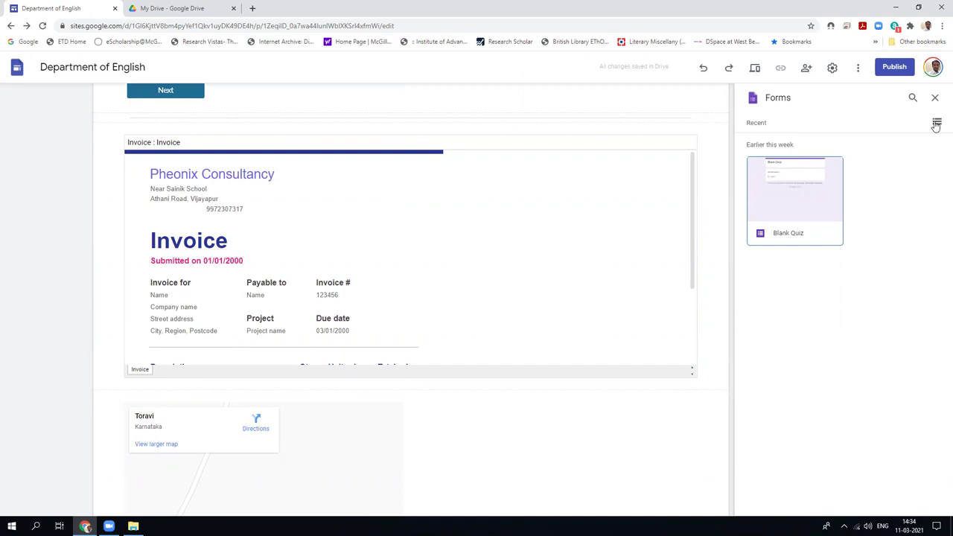
Embed the Blank Quiz form, close the Charts list unused, and show the site's pages.
left_click(808, 208)
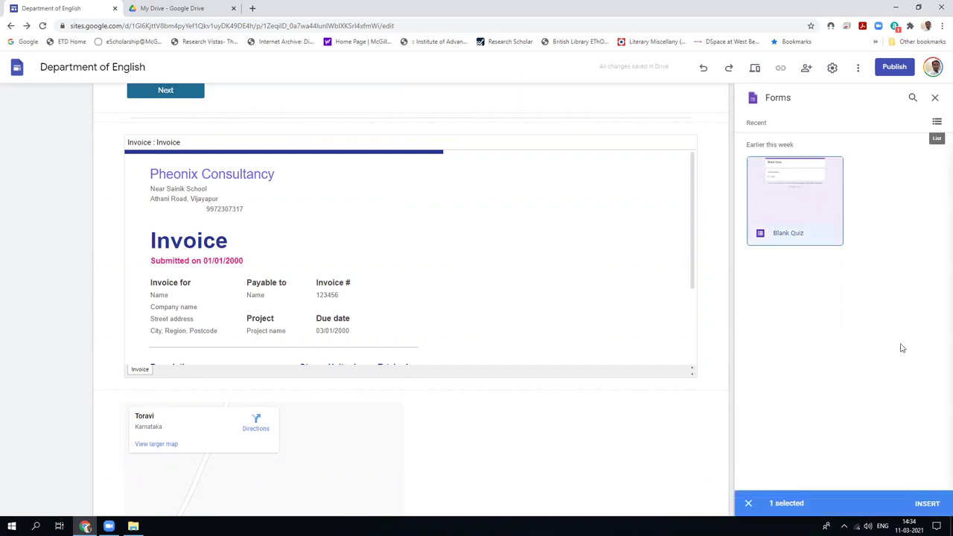
left_click(929, 505)
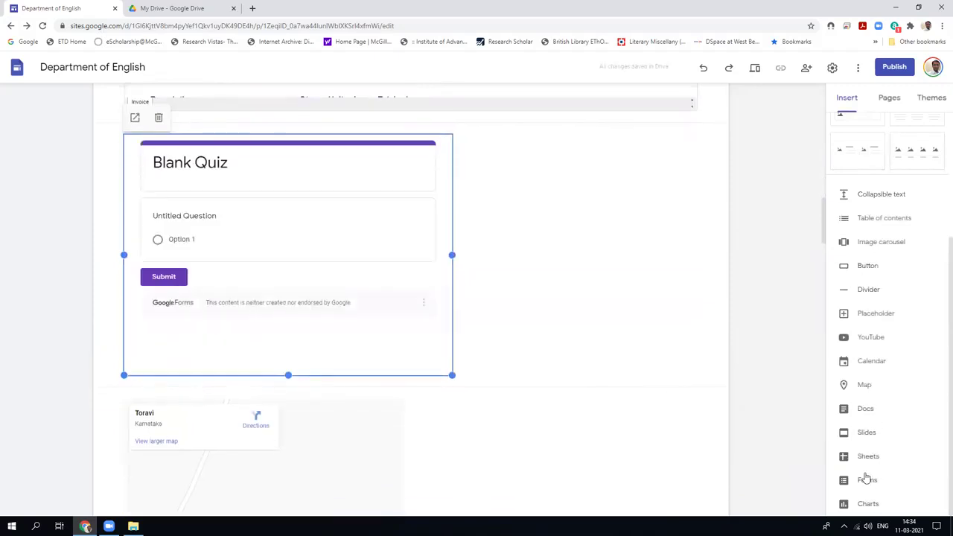
left_click(863, 504)
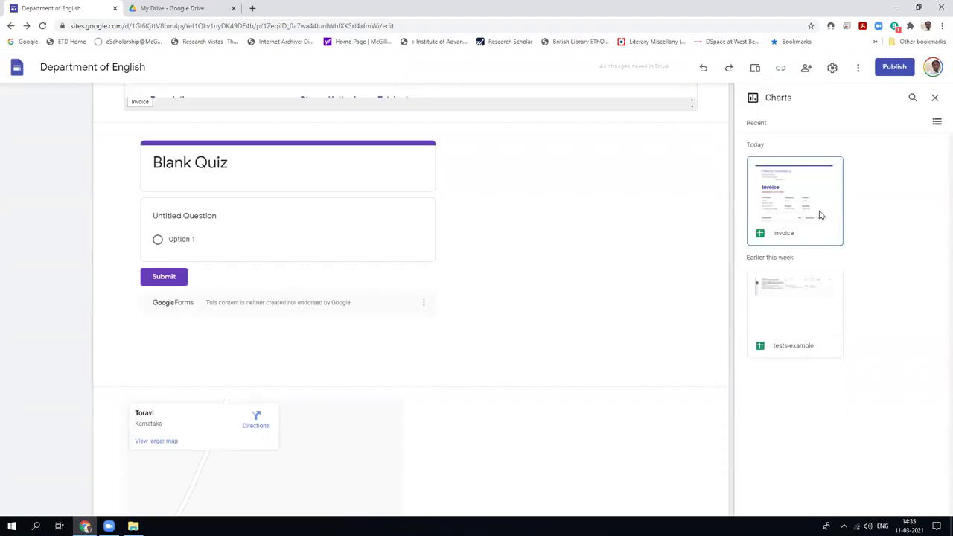
left_click(936, 100)
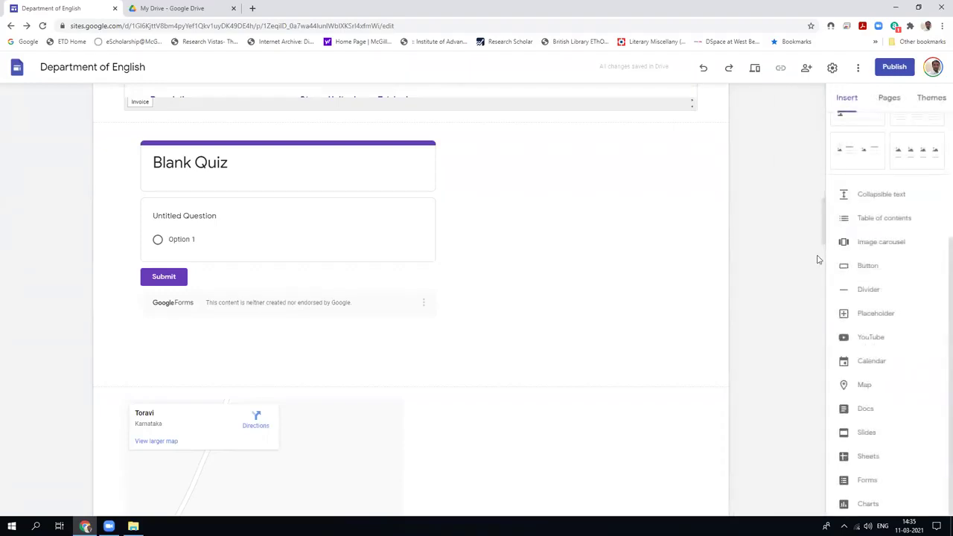
left_click(891, 99)
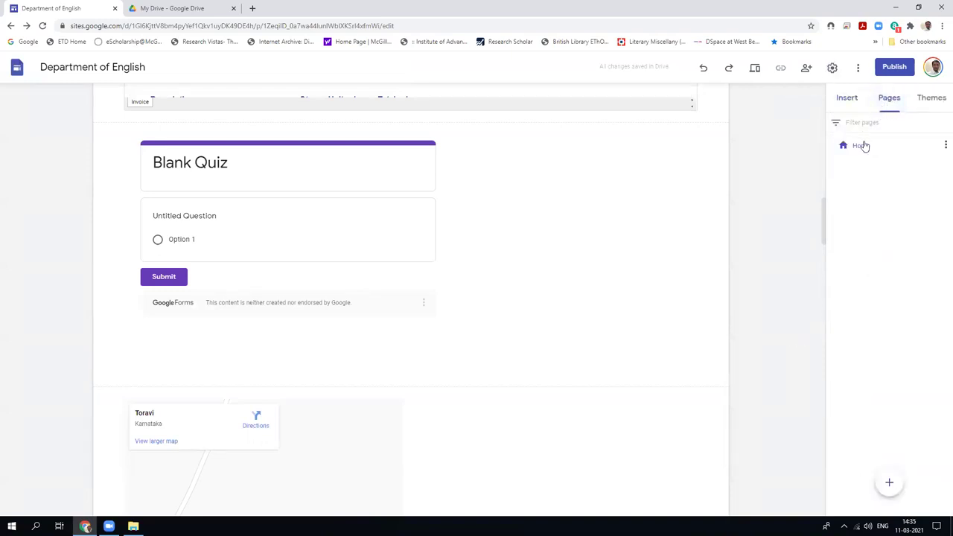
Delete the small portrait photo from the header.
scroll(498, 319, "up", 15)
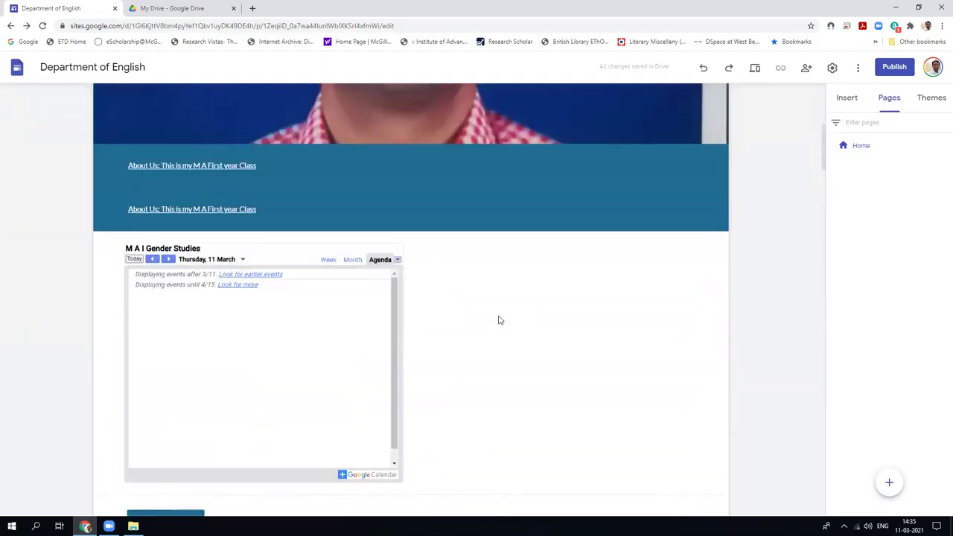
mouse_move(498, 320)
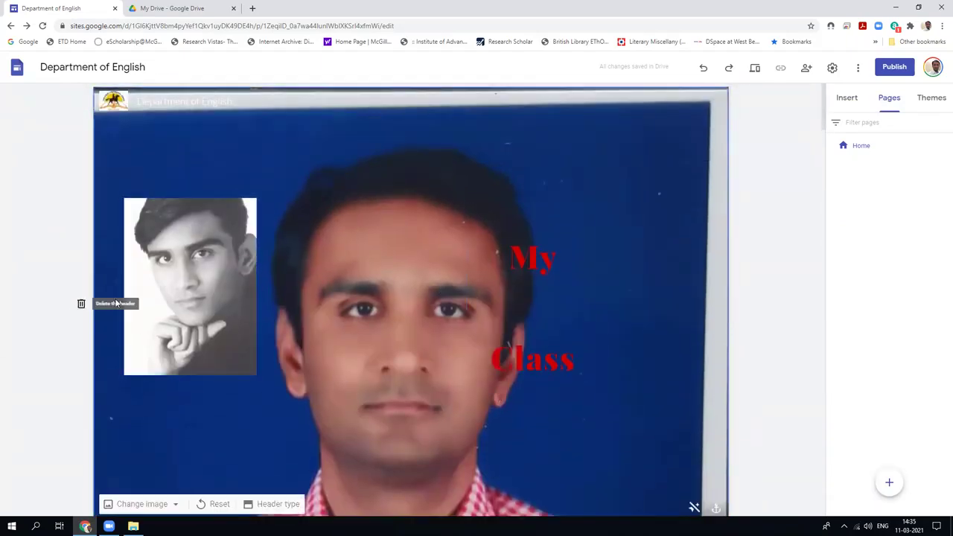
left_click(183, 306)
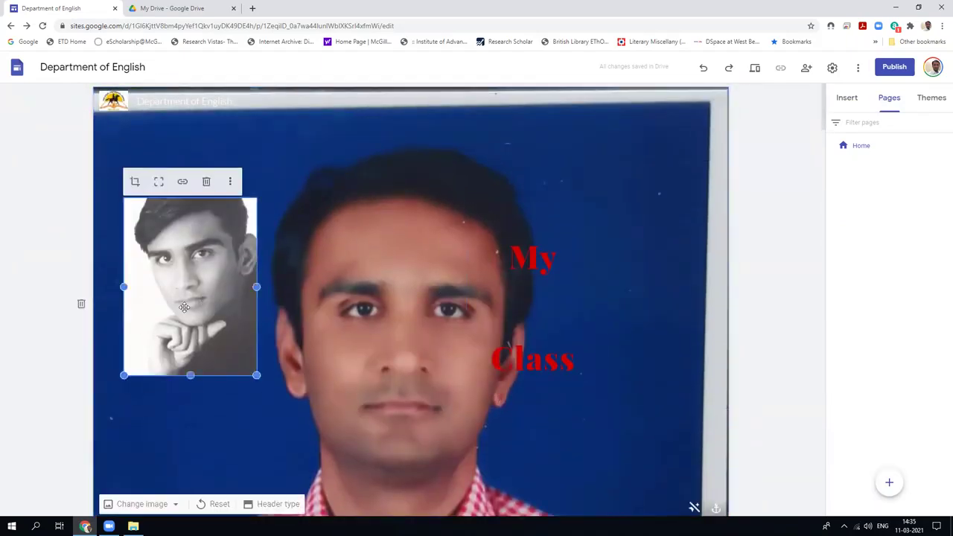
left_click(206, 181)
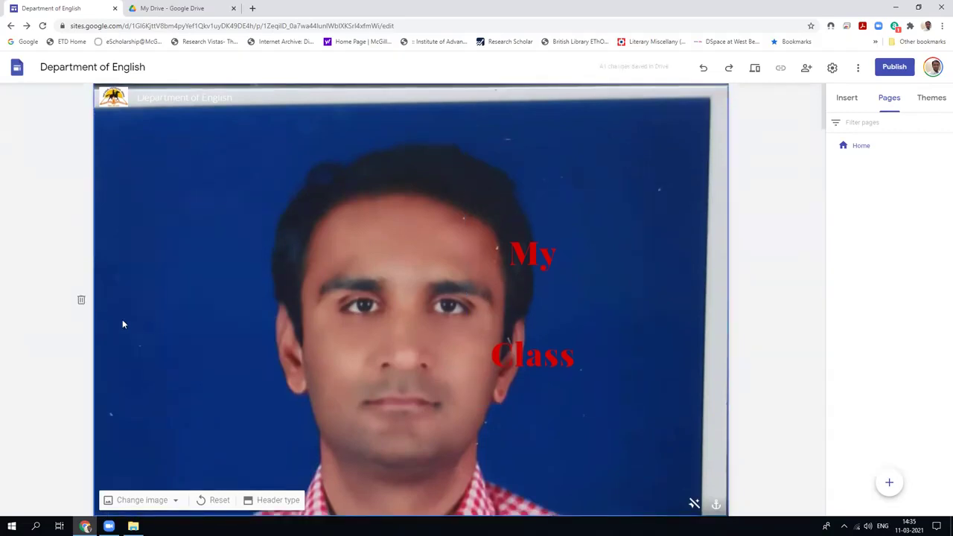
Upload the first college building photo as the header background image.
left_click(168, 501)
scroll(233, 372, "down", 2)
left_click(142, 433)
double_click(117, 95)
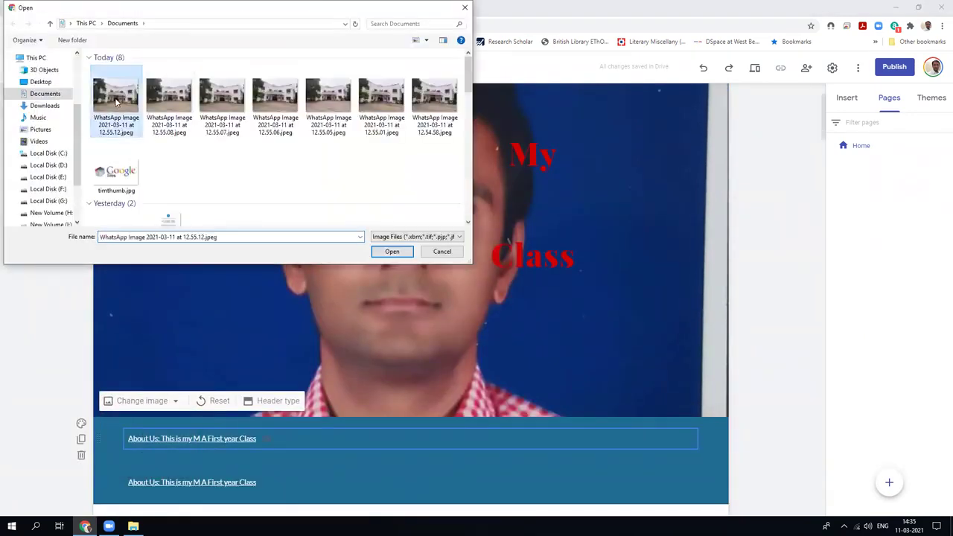
left_click(505, 207)
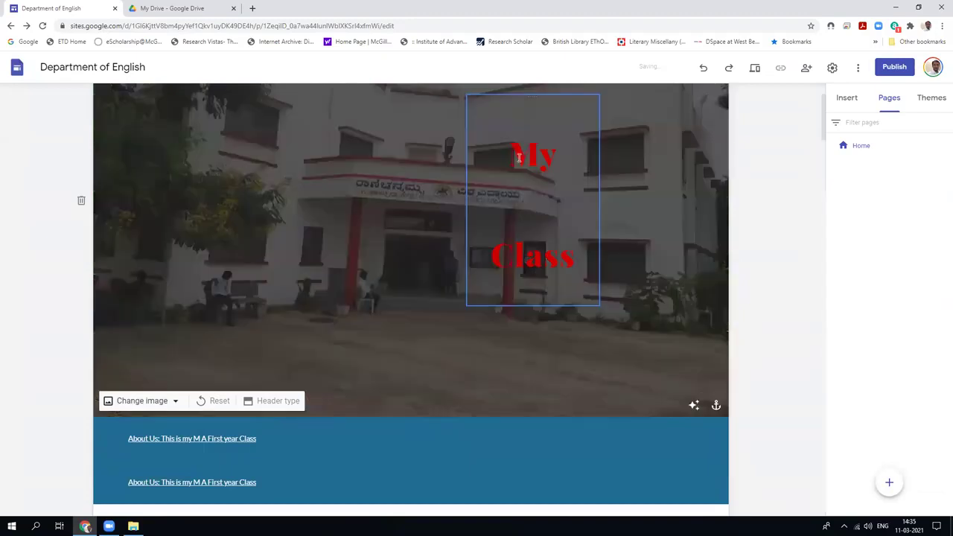
Widen the 'My Class' title box onto one line and move it down-left over the building photo.
left_click_drag(467, 199, 221, 199)
left_click_drag(408, 146, 302, 250)
left_click_drag(351, 224, 366, 248)
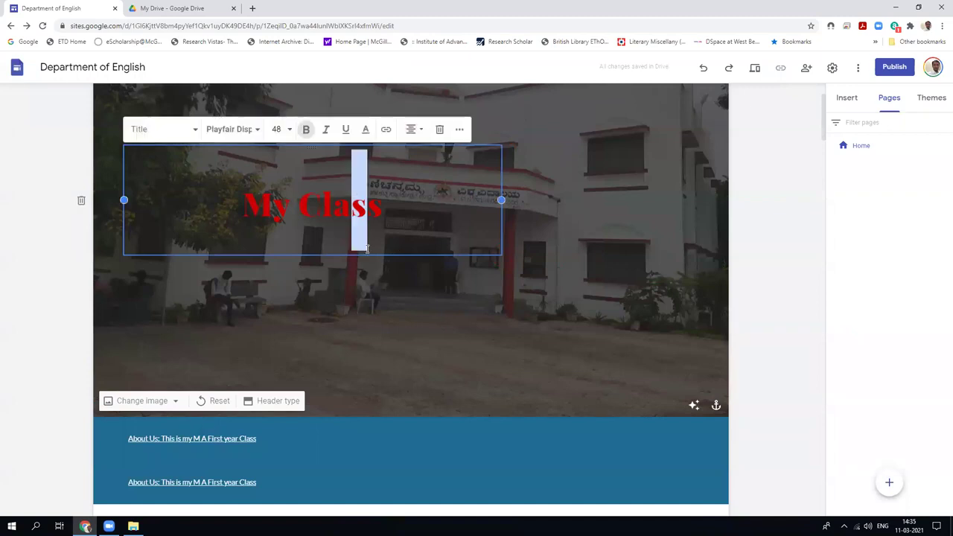
left_click(462, 339)
left_click(320, 210)
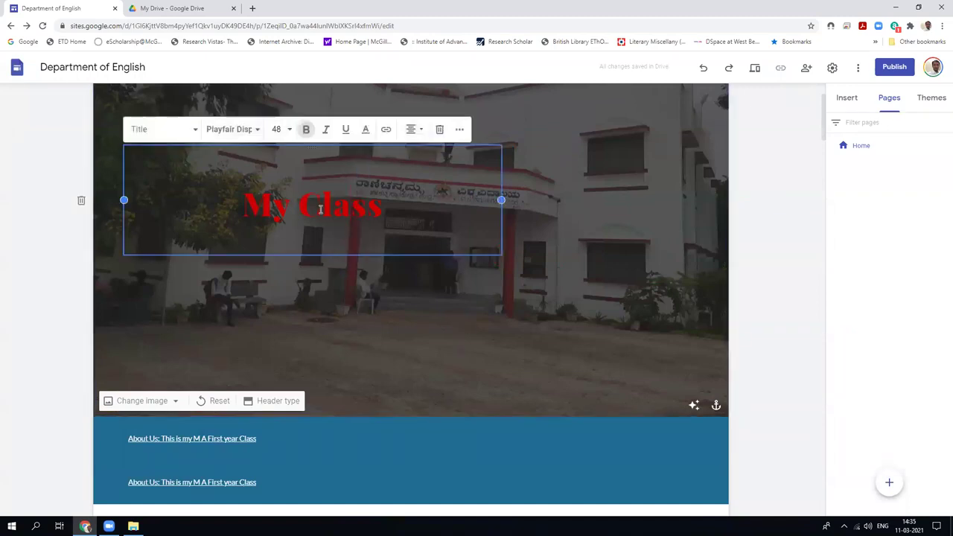
left_click_drag(309, 145, 297, 220)
left_click(376, 160)
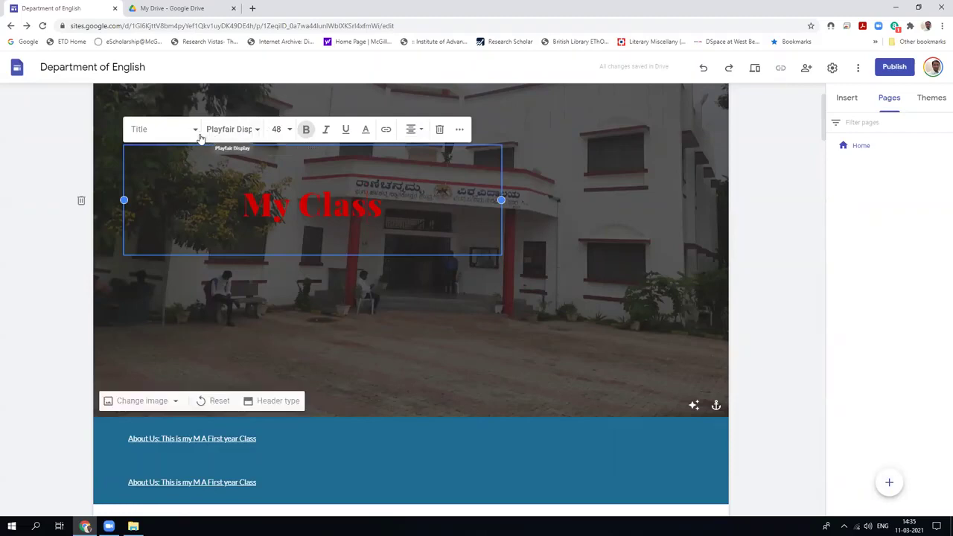
left_click(458, 132)
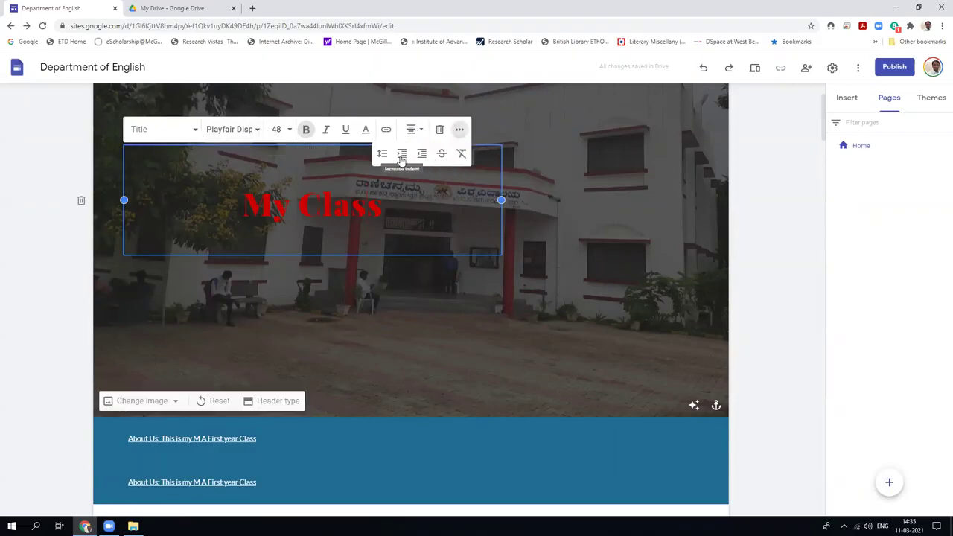
left_click(577, 170)
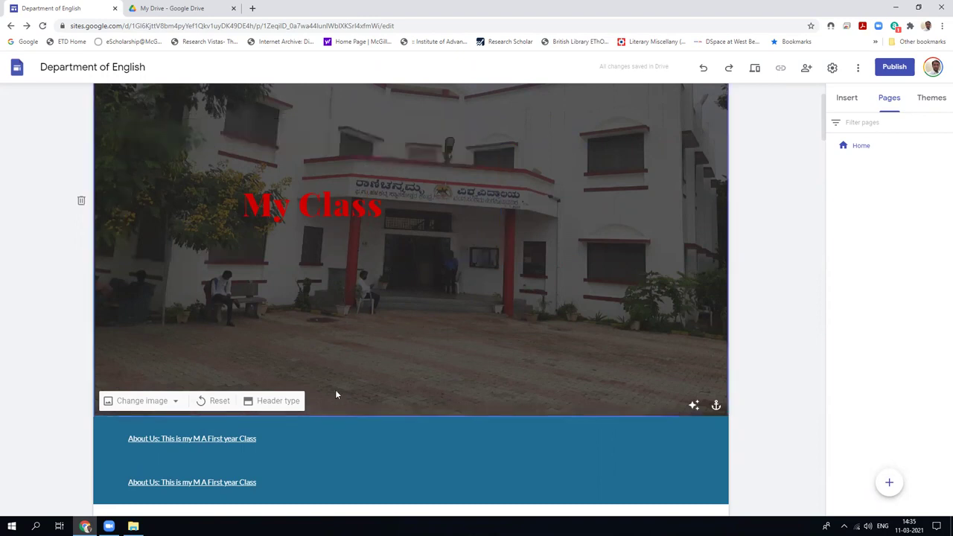
left_click(171, 403)
left_click(259, 400)
left_click(262, 401)
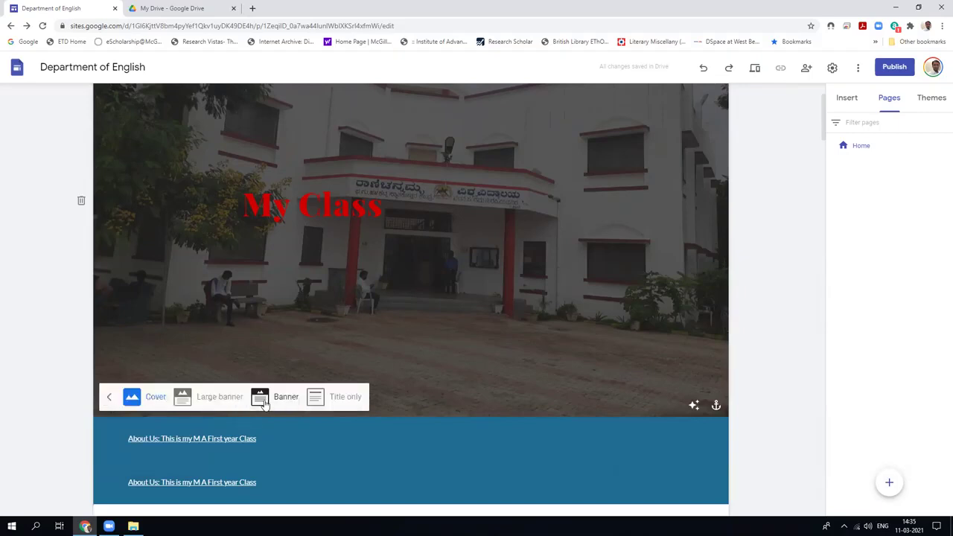
left_click(185, 402)
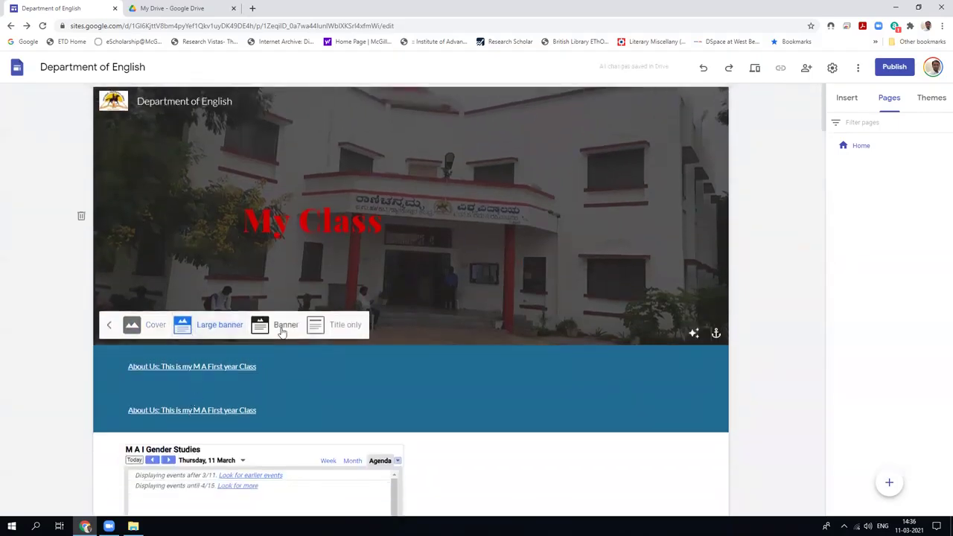
left_click(282, 331)
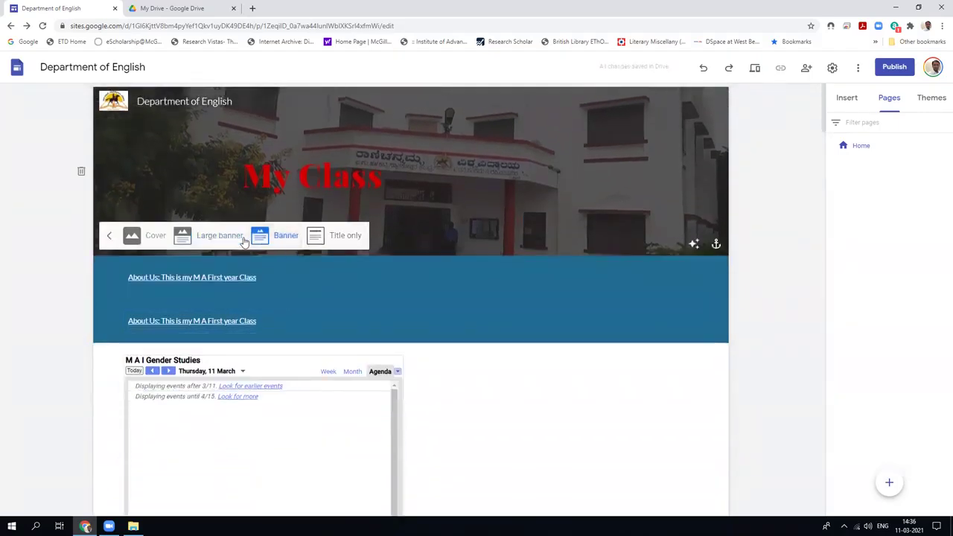
left_click(205, 239)
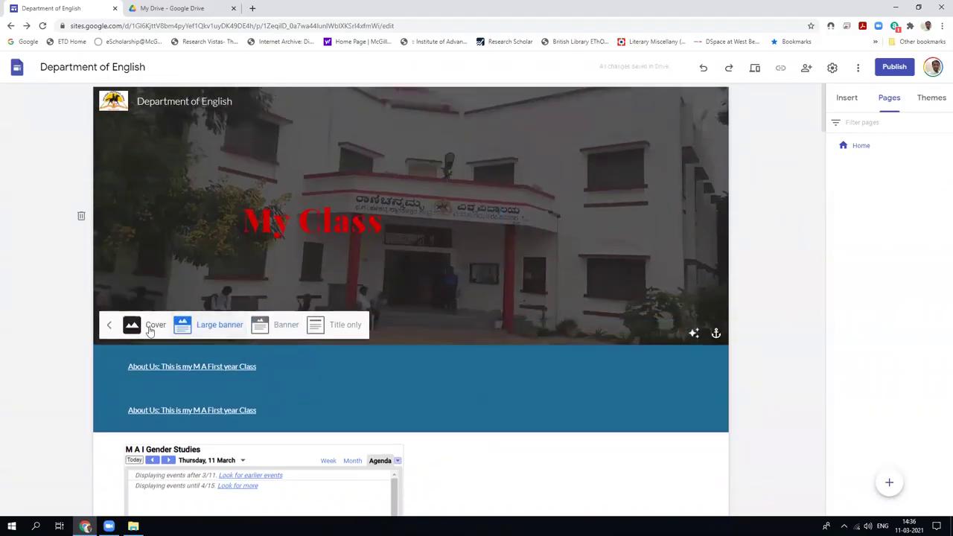
left_click(151, 327)
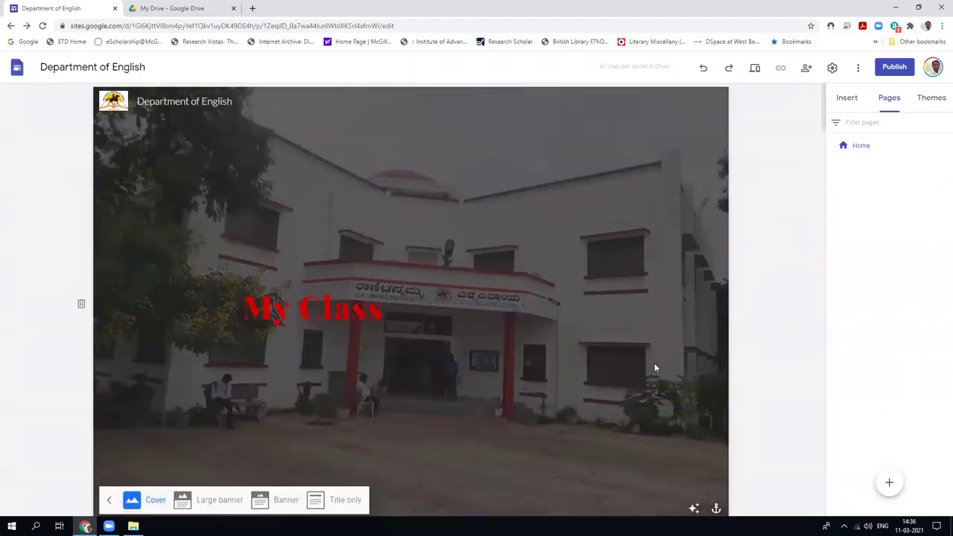
scroll(654, 368, "down", 3)
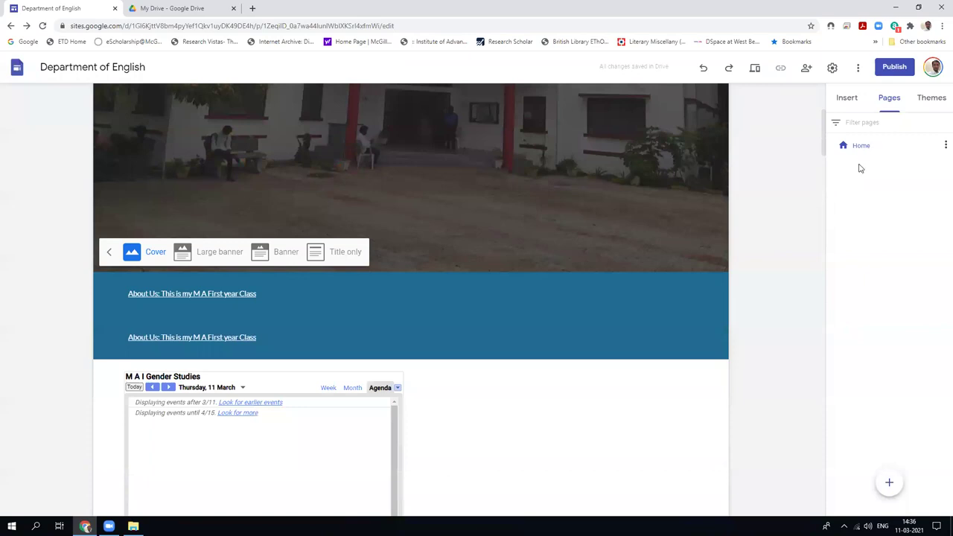
scroll(647, 365, "down", 3)
scroll(653, 355, "down", 10)
scroll(653, 355, "up", 6)
left_click(754, 69)
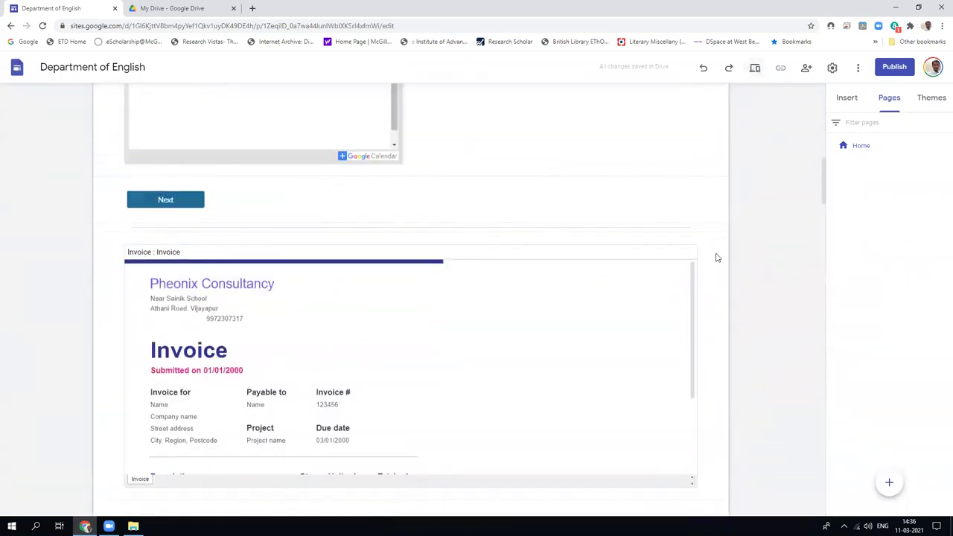
scroll(575, 319, "down", 15)
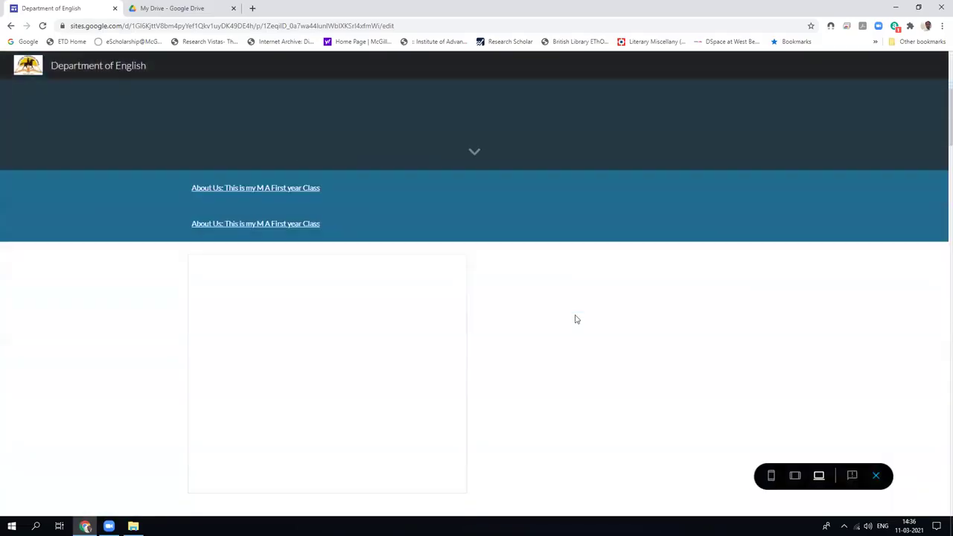
scroll(574, 318, "down", 15)
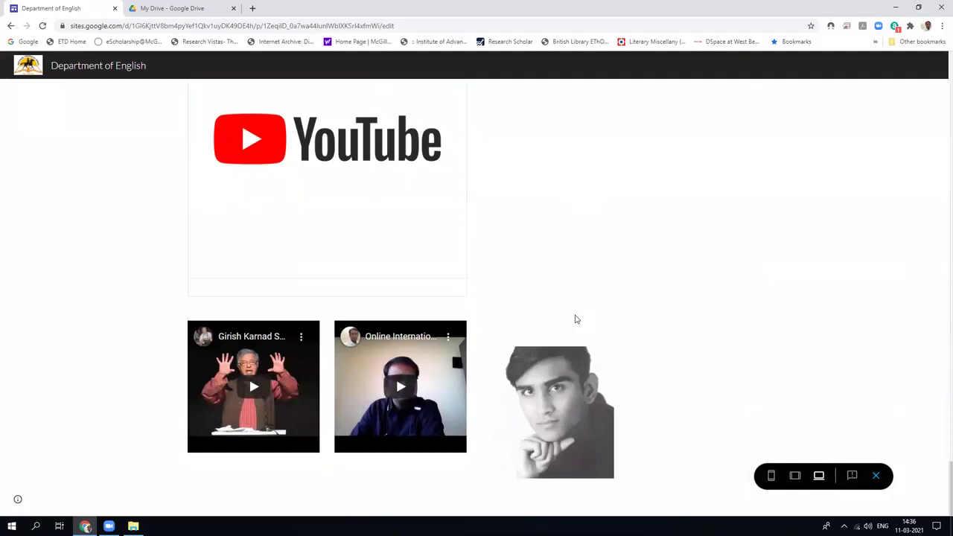
scroll(757, 370, "up", 10)
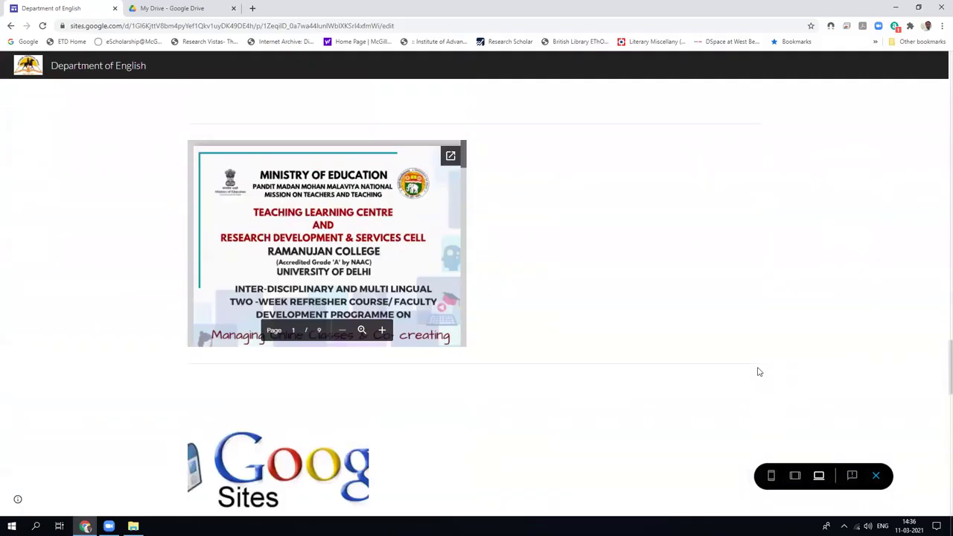
scroll(757, 370, "up", 15)
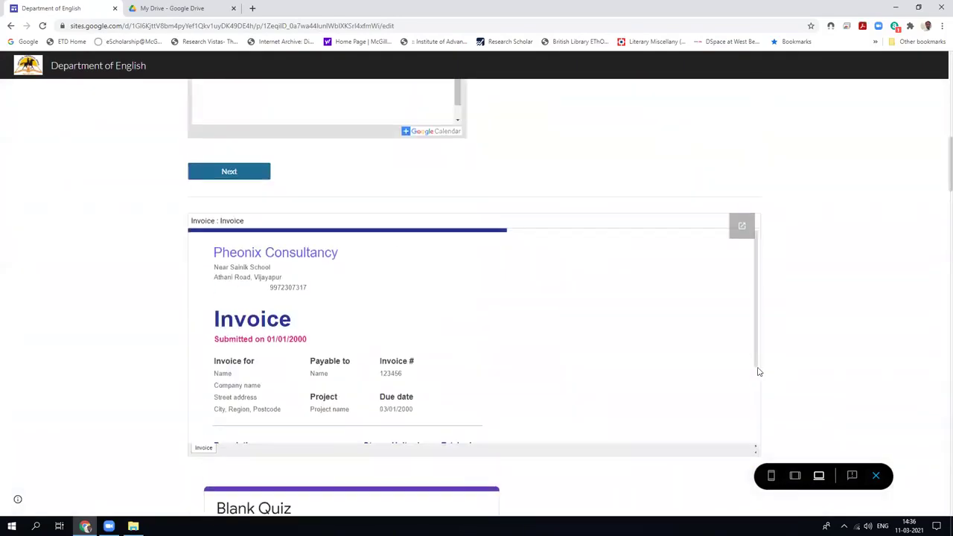
scroll(758, 372, "up", 10)
left_click(875, 475)
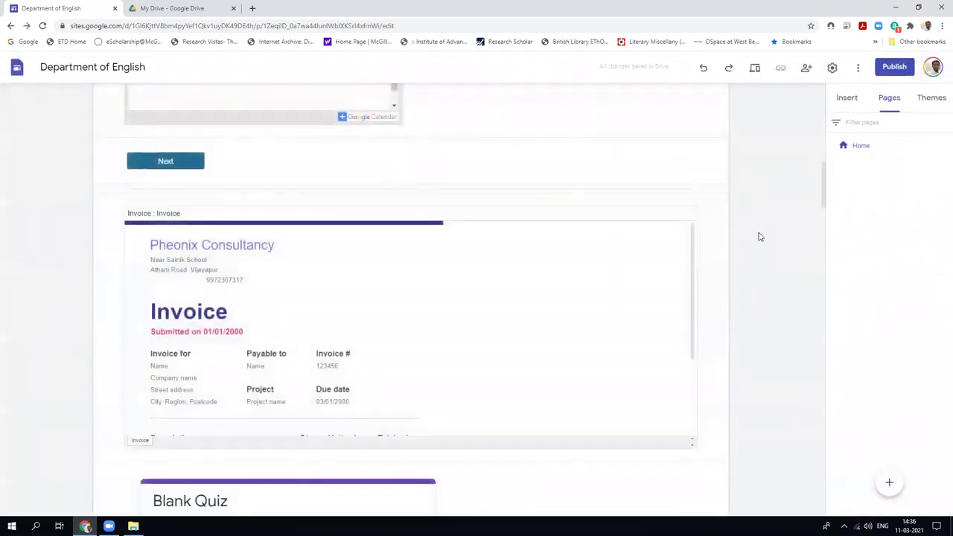
mouse_move(890, 485)
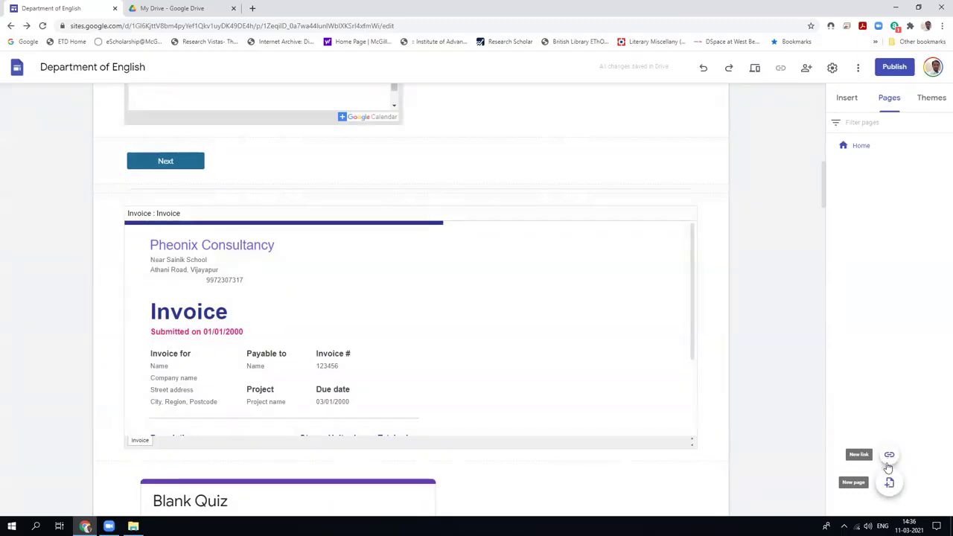
Create the 'Academic' page with the default path and check its college building photo header.
left_click(890, 484)
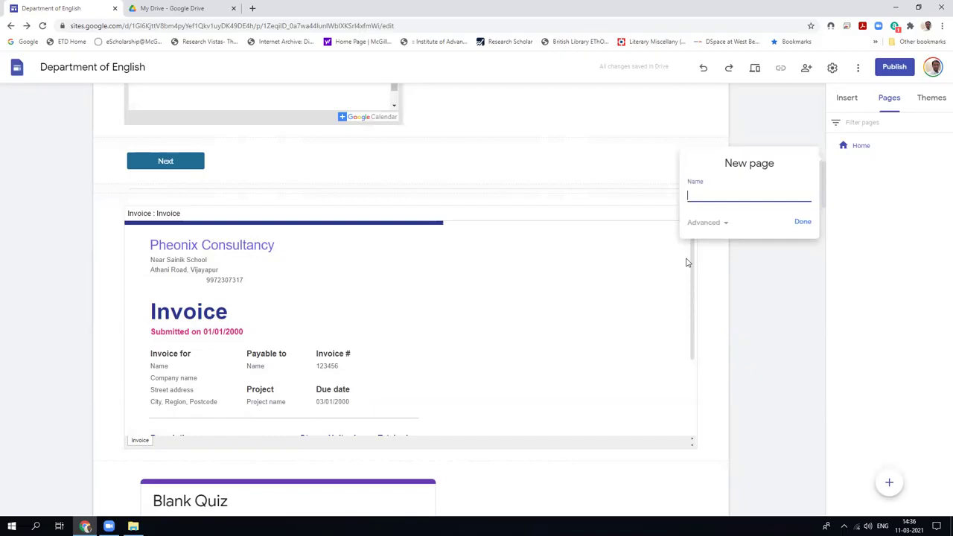
type("Academic")
left_click(723, 221)
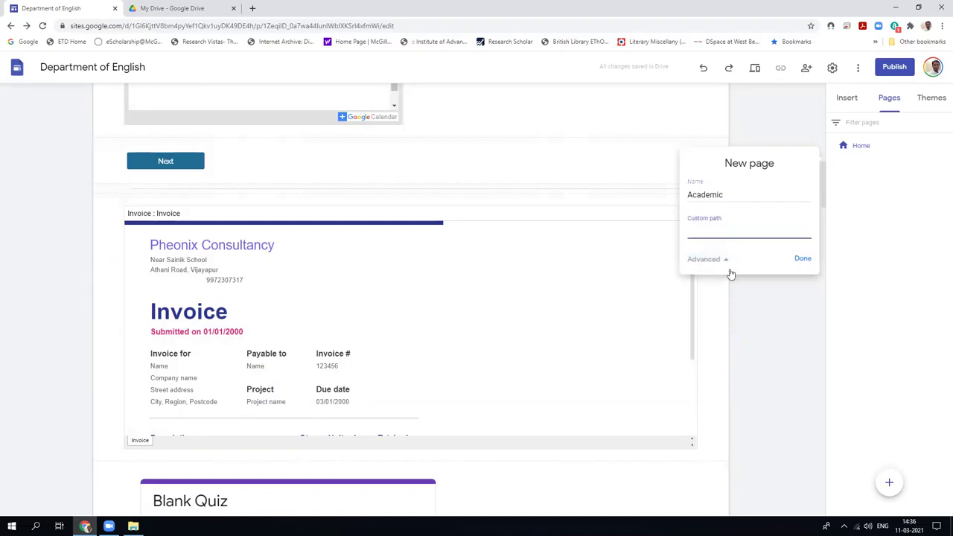
left_click(727, 261)
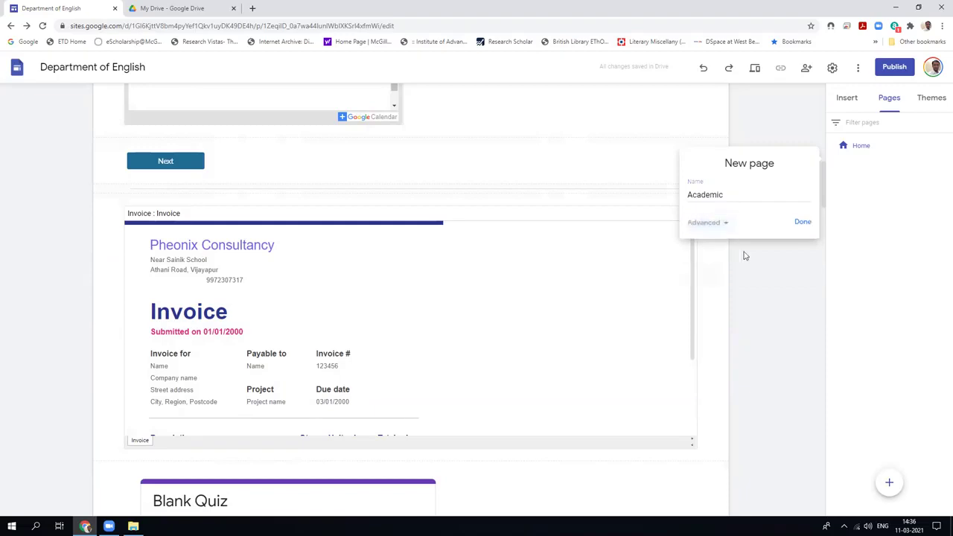
left_click(802, 222)
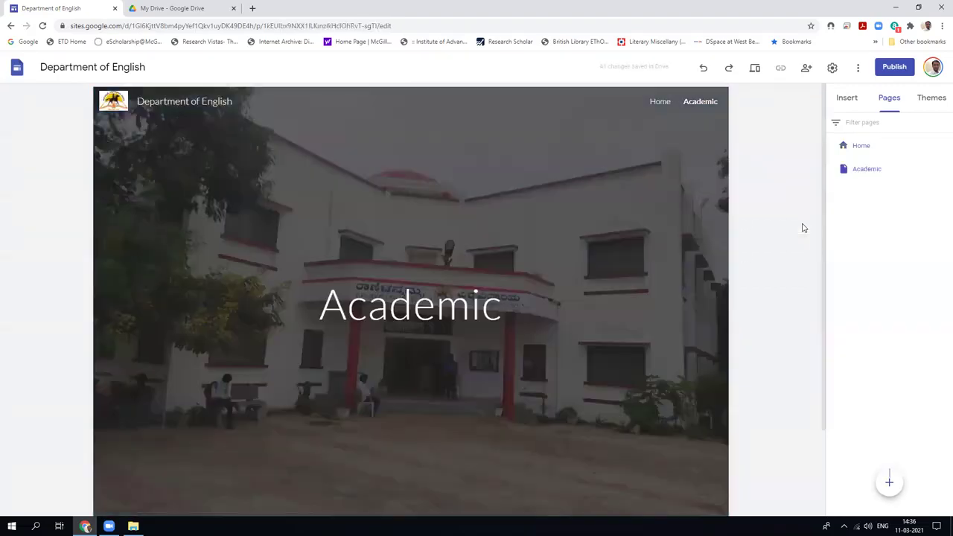
scroll(705, 314, "down", 3)
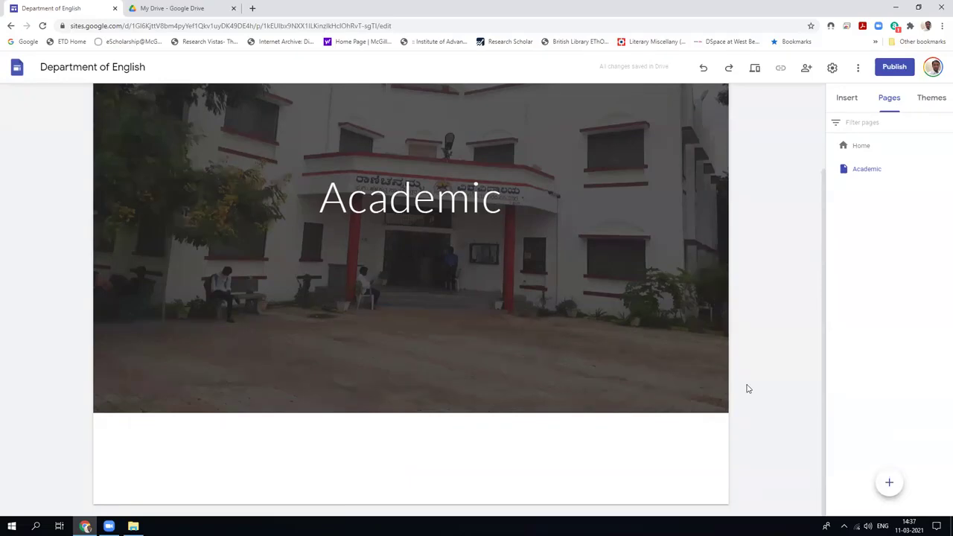
mouse_move(492, 342)
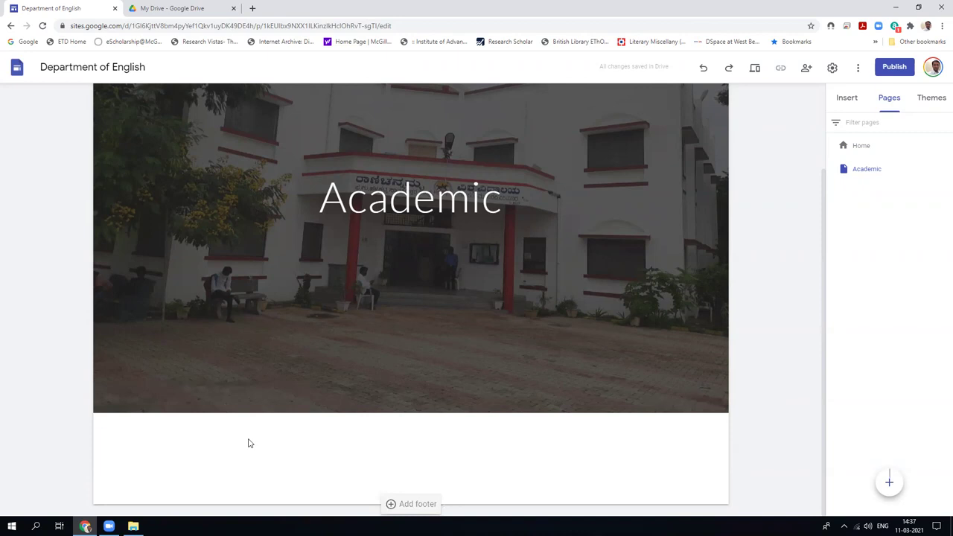
mouse_move(722, 353)
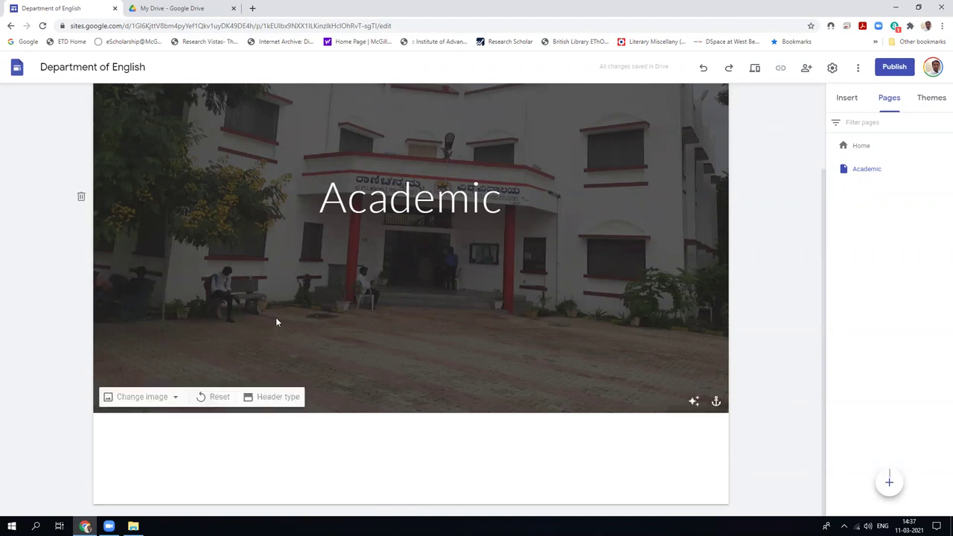
Create the Research, Courses and 'My all Research Publications' pages in the navigation.
left_click(888, 482)
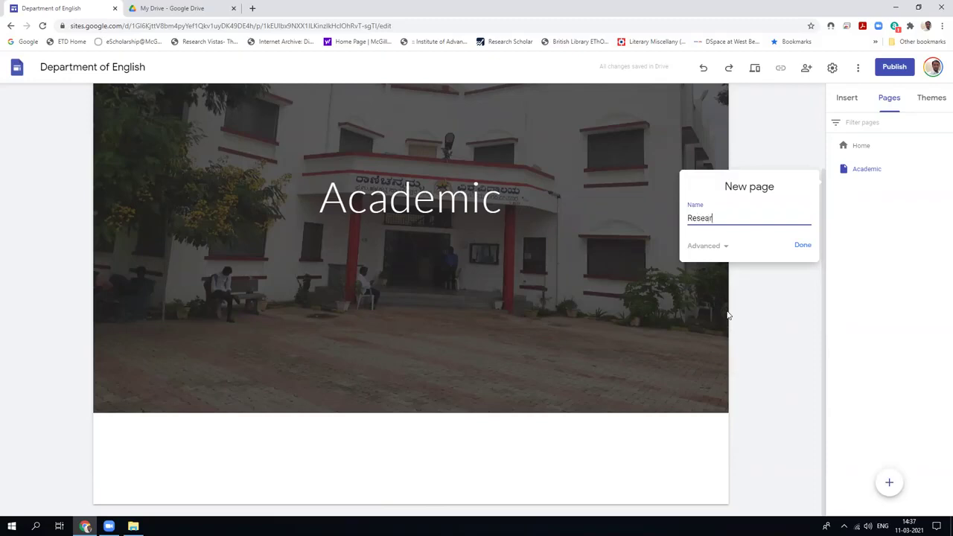
type("Research")
left_click(802, 245)
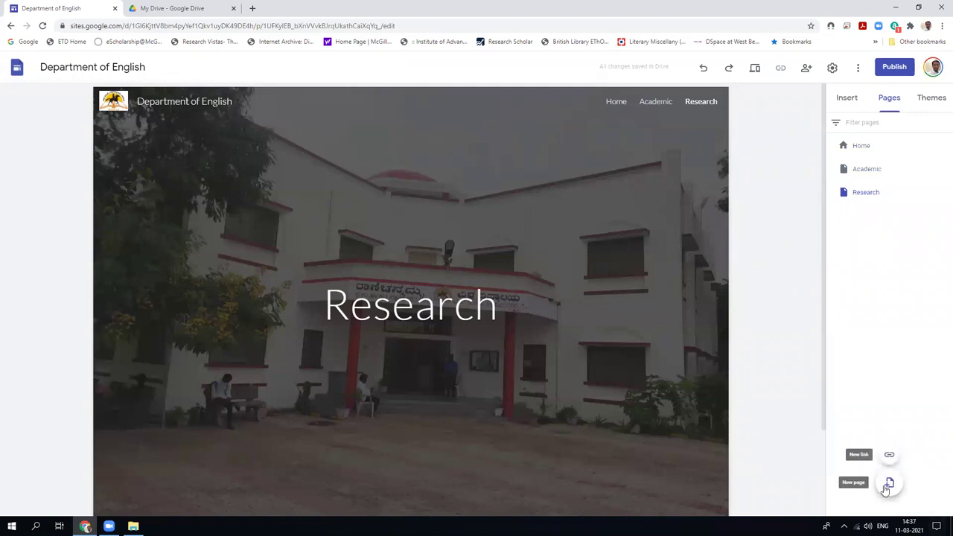
left_click(887, 483)
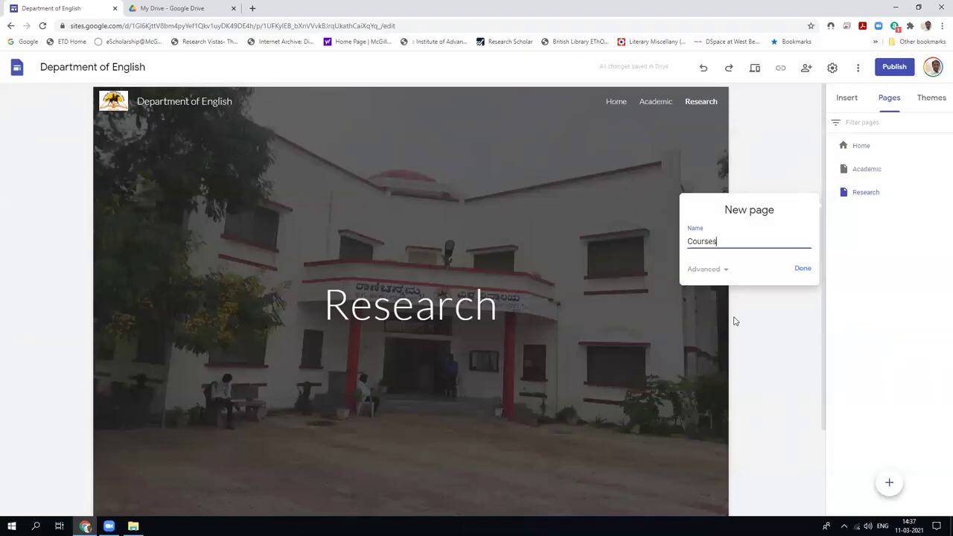
key("Return")
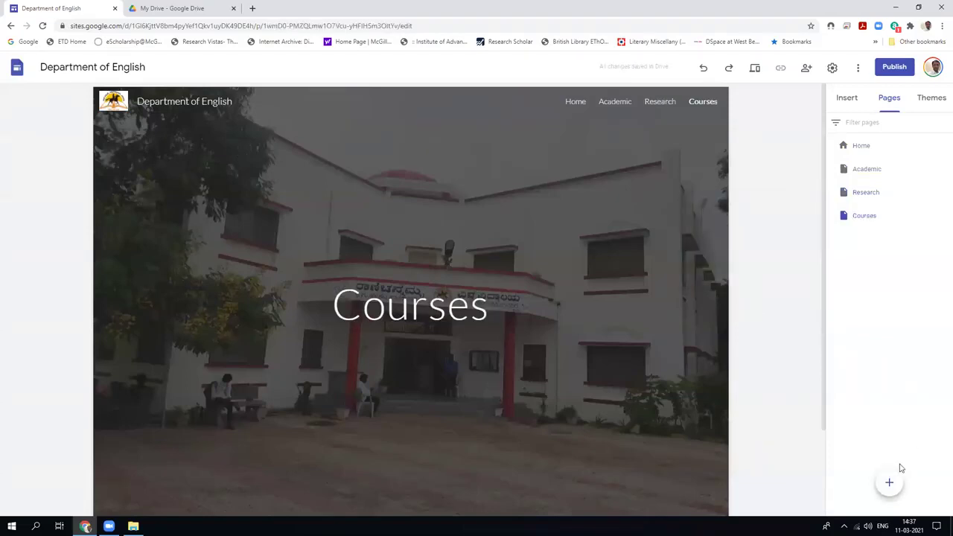
left_click(888, 483)
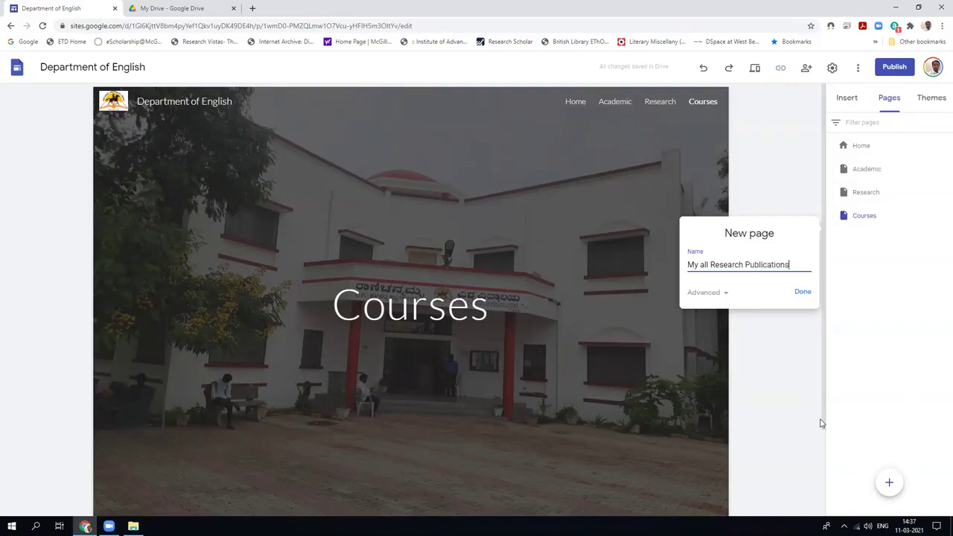
key("Return")
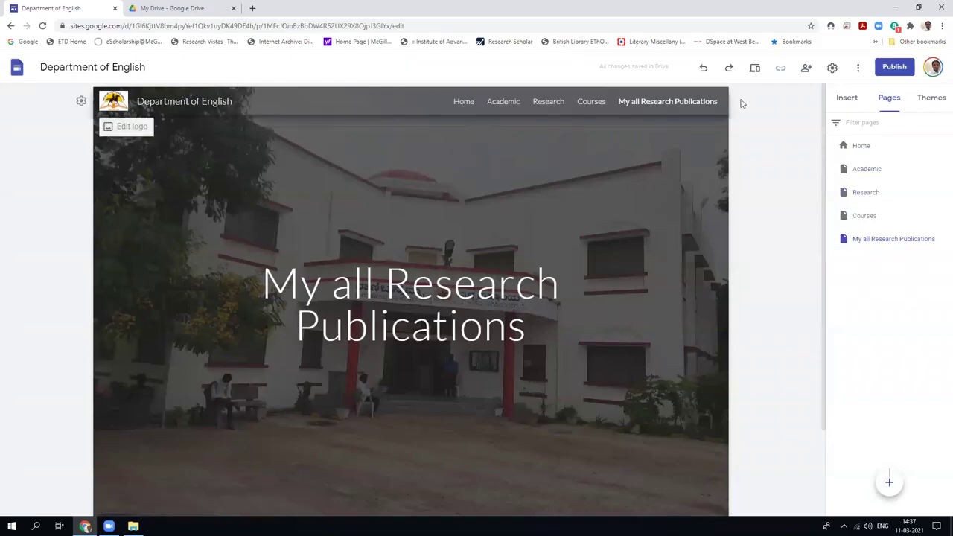
left_click(754, 68)
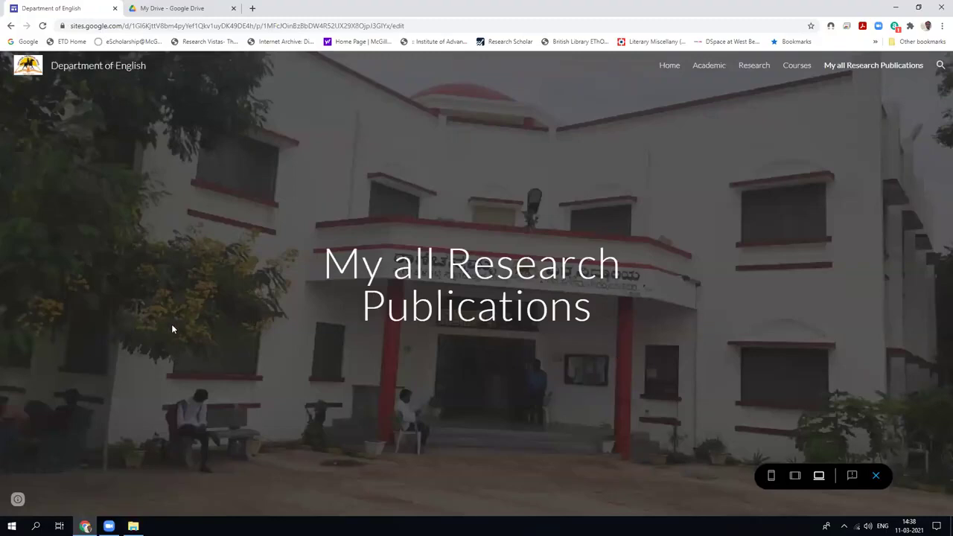
Preview the Home page and the Academic page, then exit preview back to the editor.
left_click(671, 68)
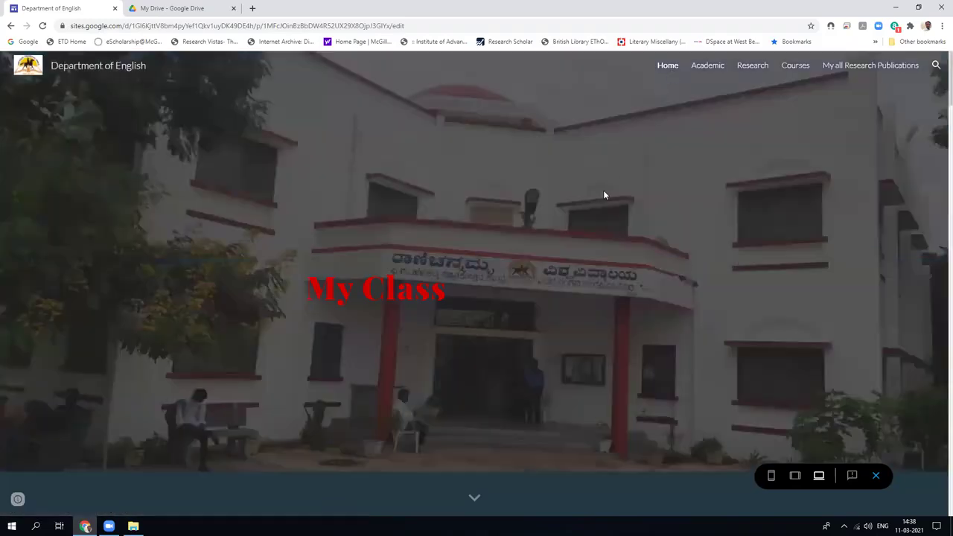
scroll(603, 195, "down", 10)
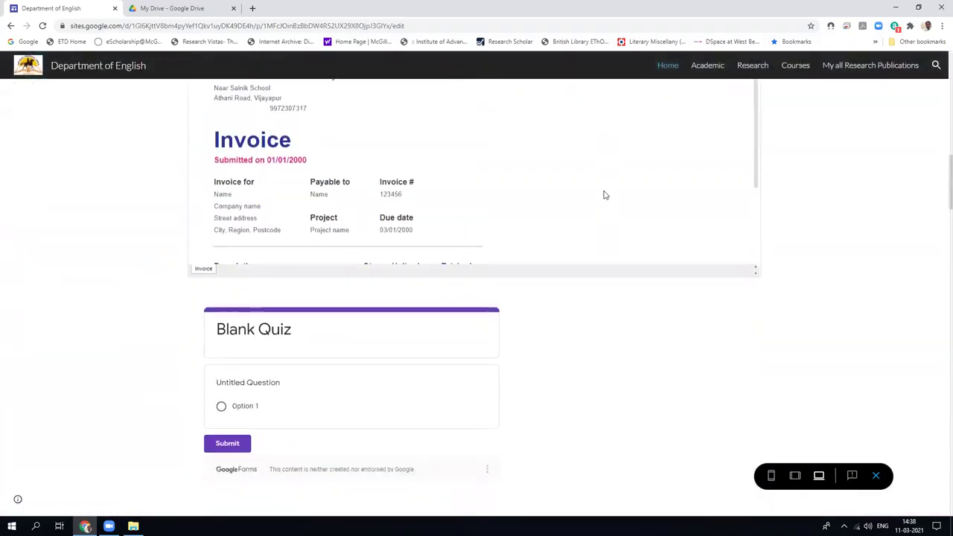
scroll(604, 195, "down", 5)
left_click(700, 70)
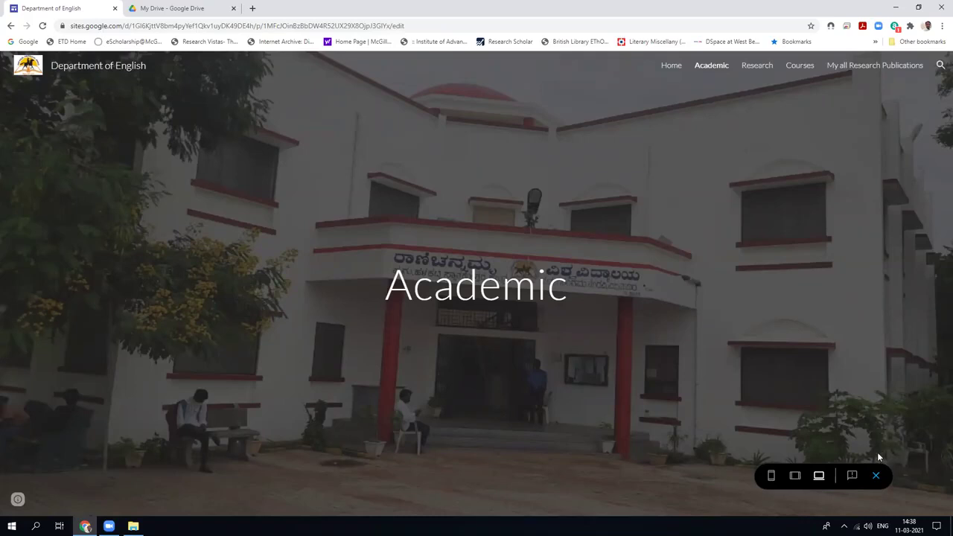
left_click(876, 477)
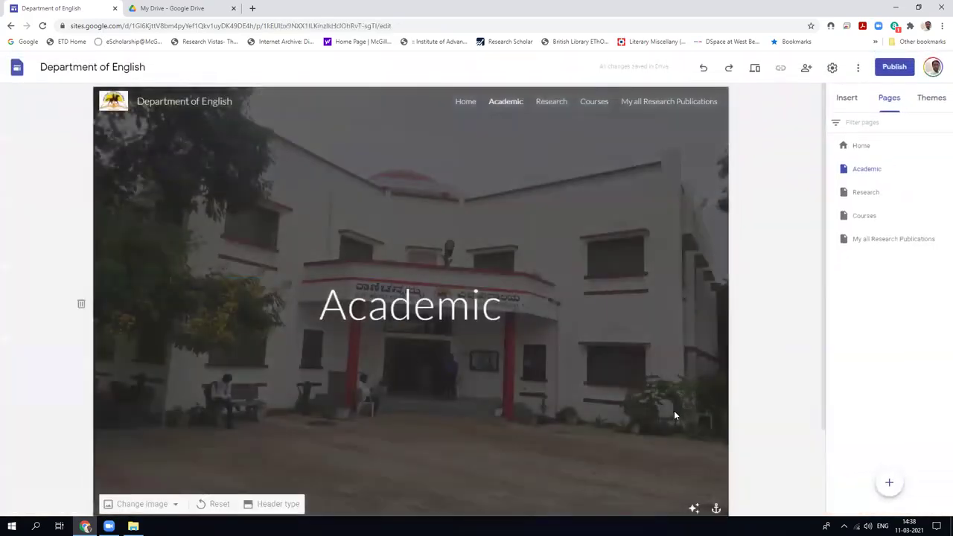
Create a new untitled page and add a text box below its header.
scroll(674, 416, "down", 2)
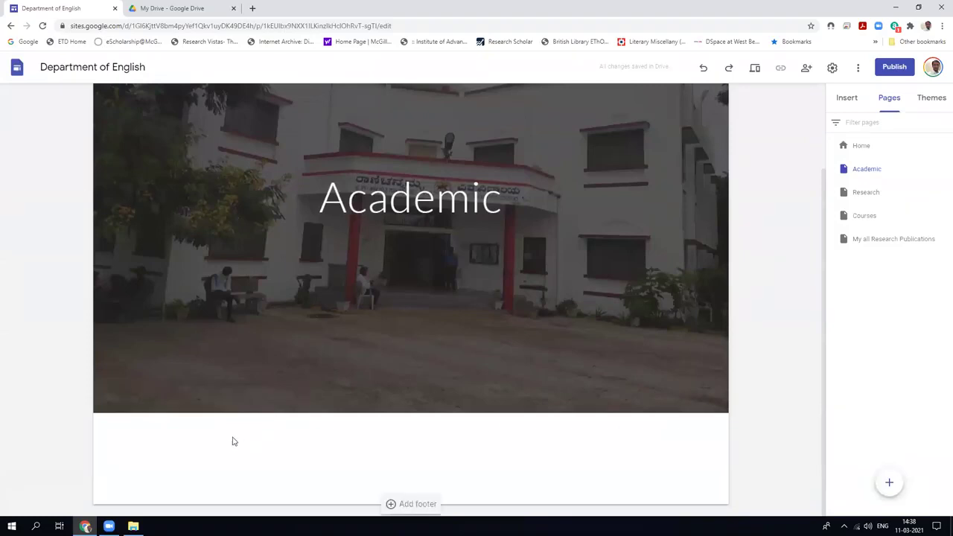
left_click(888, 484)
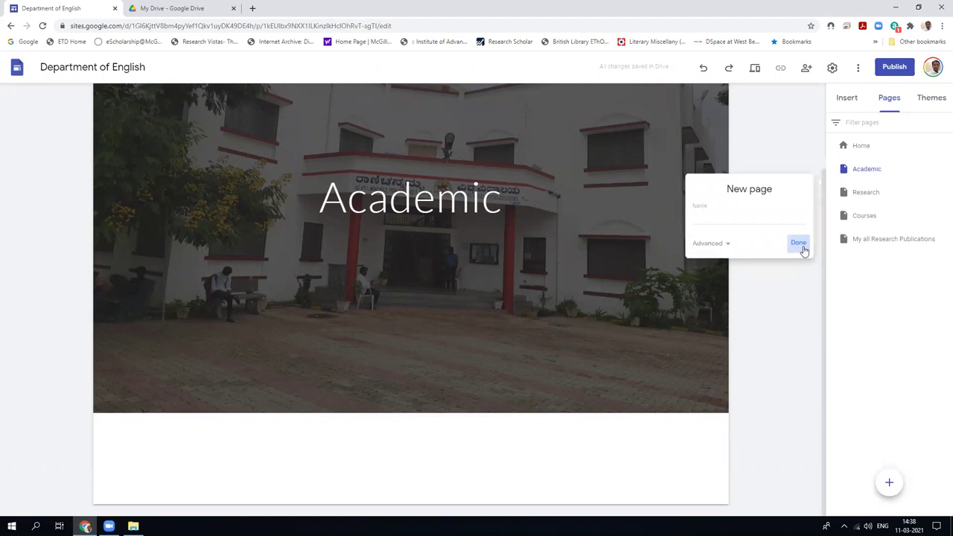
left_click(798, 244)
scroll(416, 383, "down", 2)
right_click(195, 447)
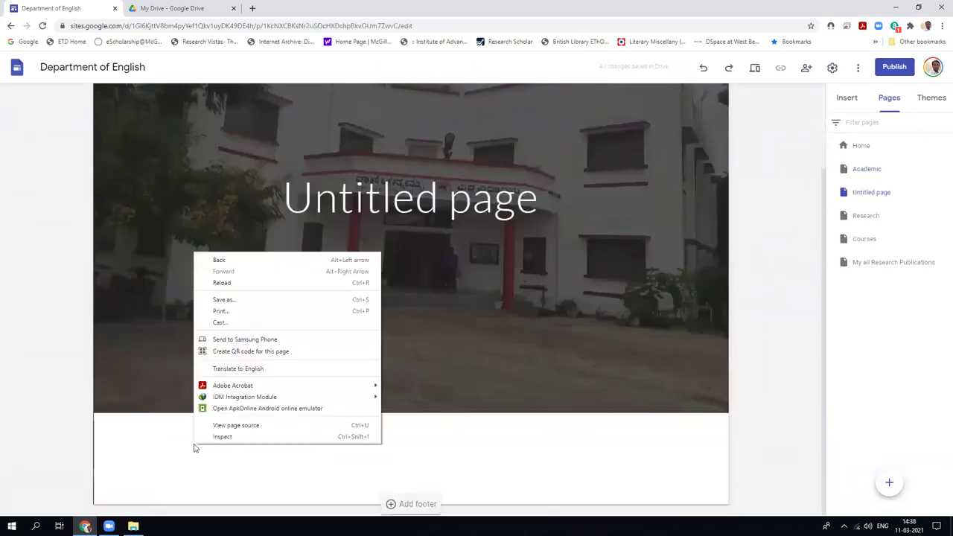
left_click(170, 458)
left_click(395, 504)
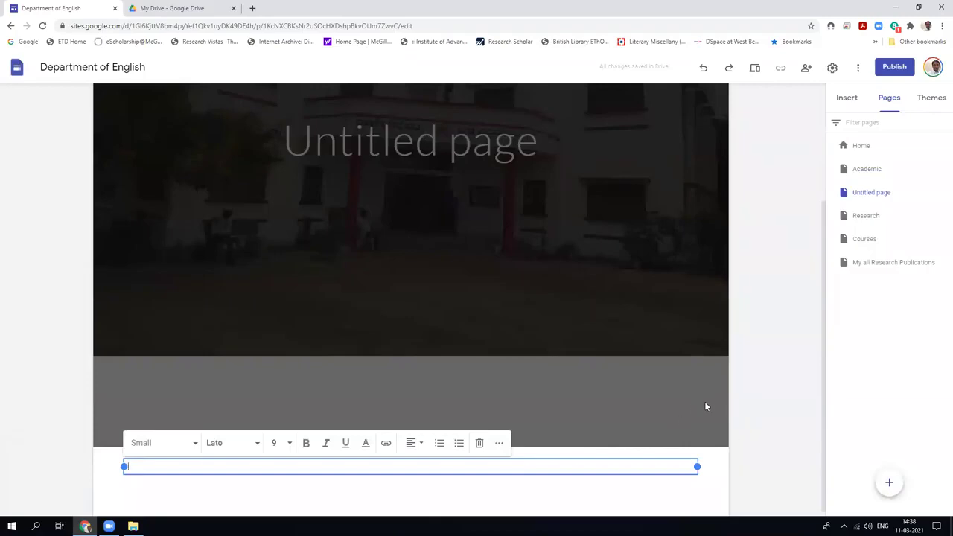
Enter the faculty member's full name in the text box, styled as Title.
type("Dr fayya")
key("BackSpace")
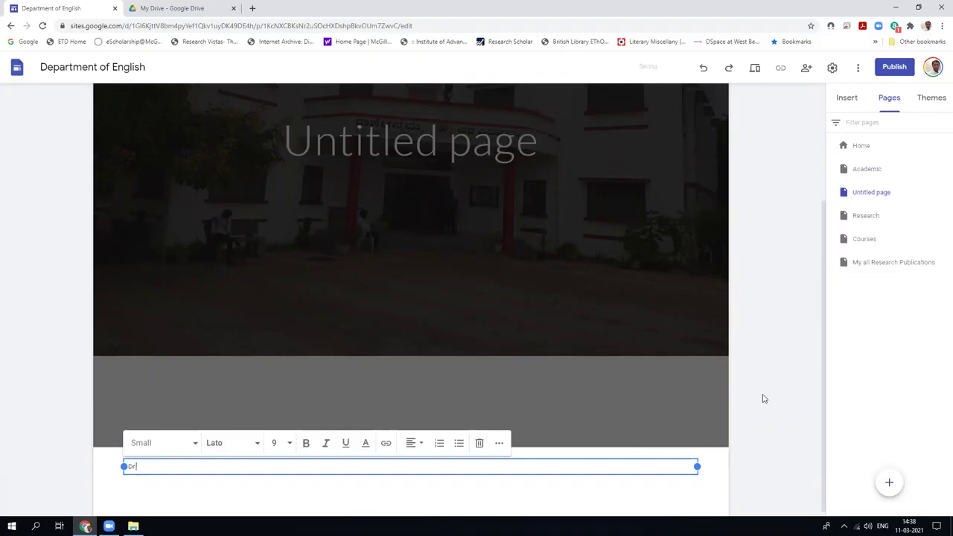
key("BackSpace")
key("BackSpace")
key("BackSpace")
type("r")
left_click(193, 444)
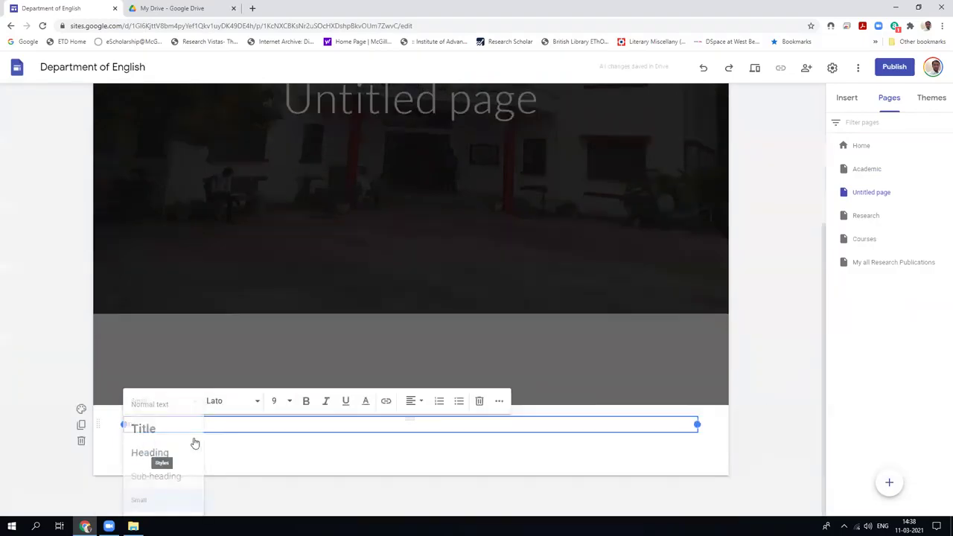
left_click(152, 434)
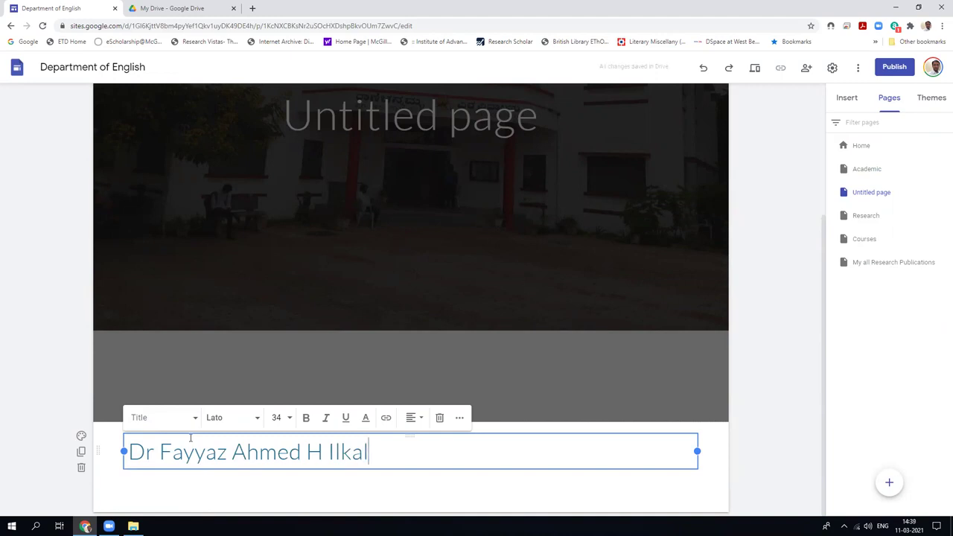
Set the name section's background to the portrait photo uploaded from Downloads.
left_click(81, 436)
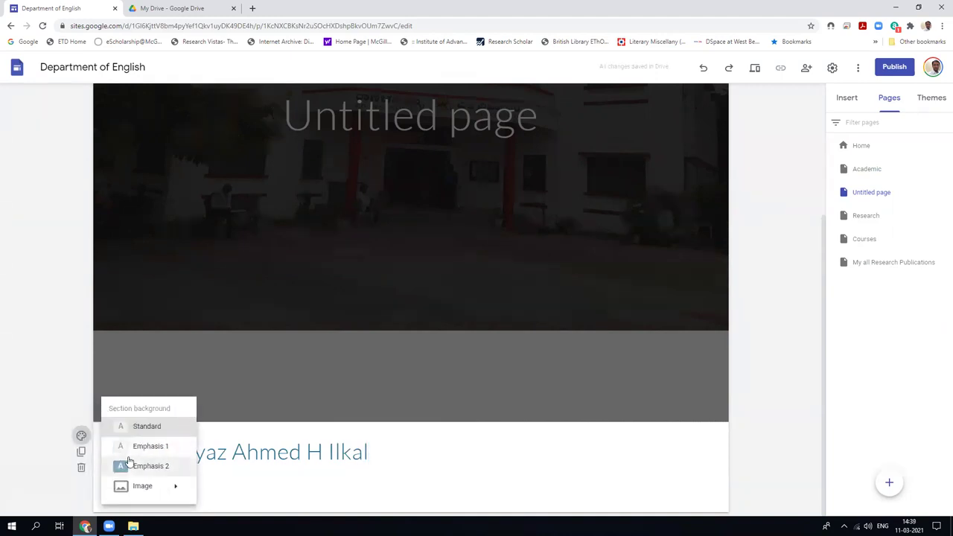
left_click(138, 466)
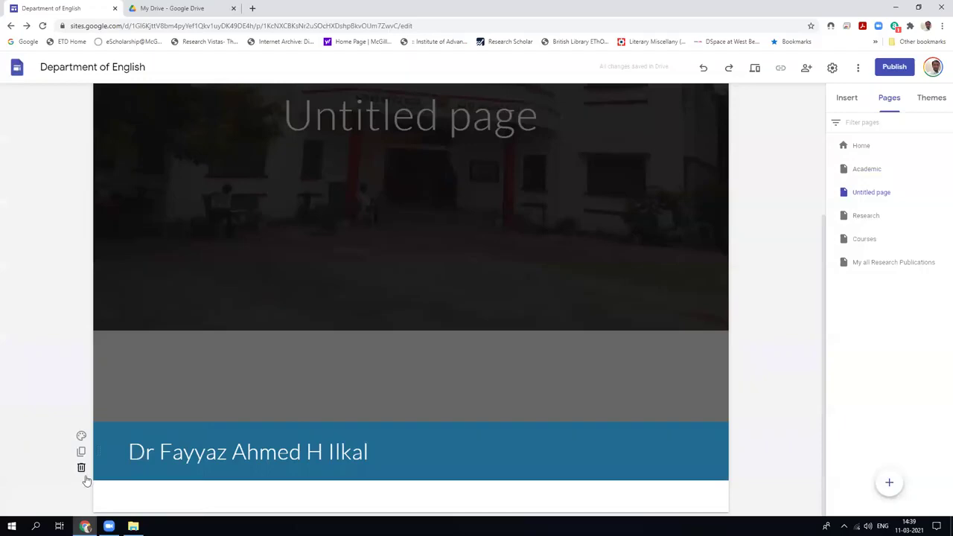
mouse_move(79, 440)
left_click(82, 436)
mouse_move(170, 484)
left_click(203, 474)
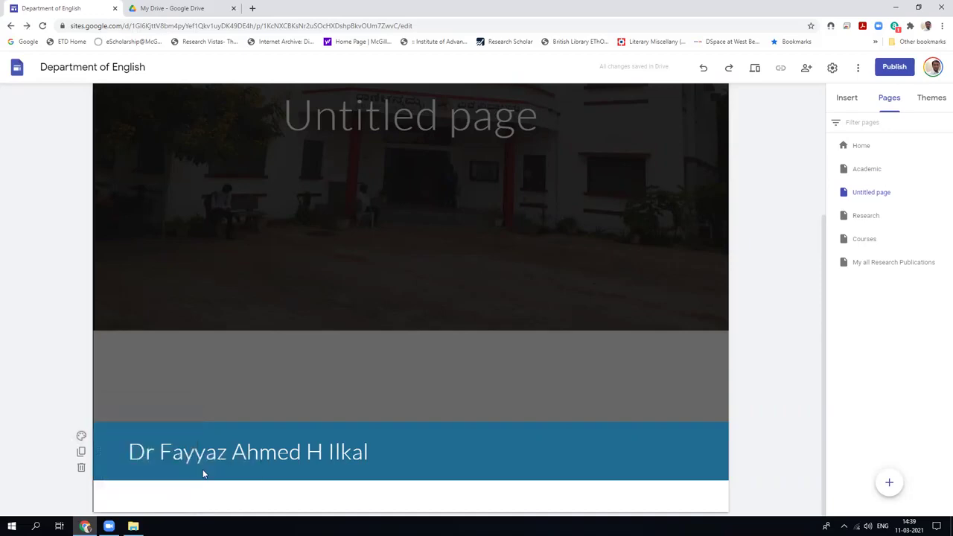
left_click(82, 436)
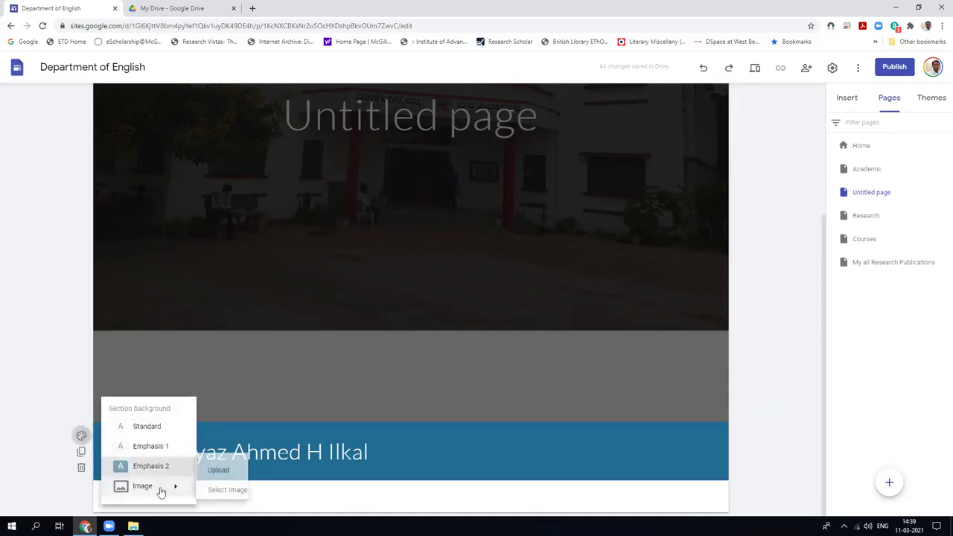
left_click(216, 470)
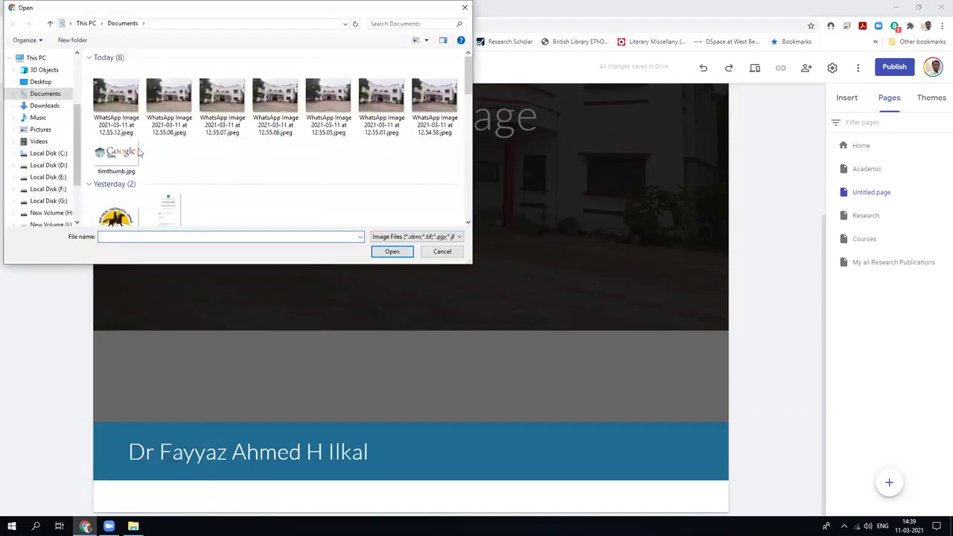
left_click(40, 83)
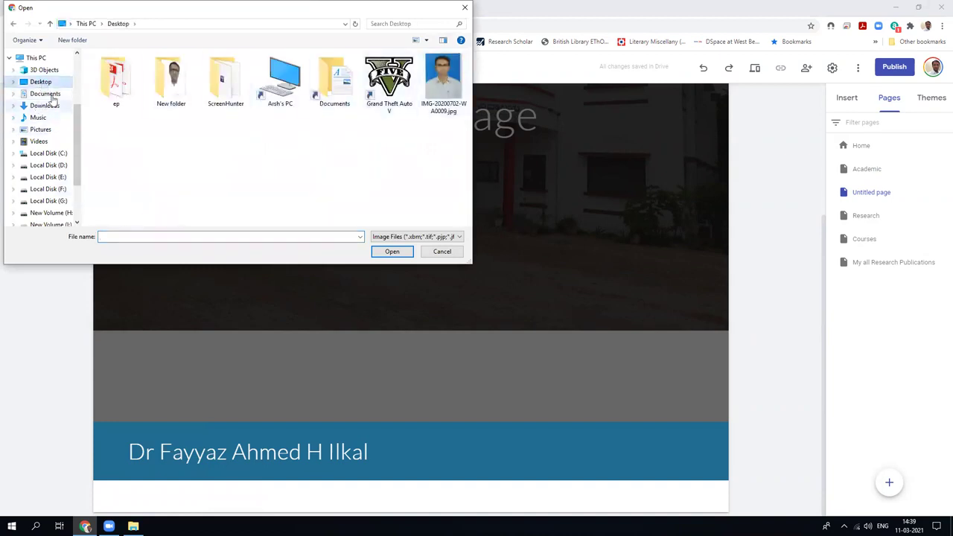
left_click(45, 105)
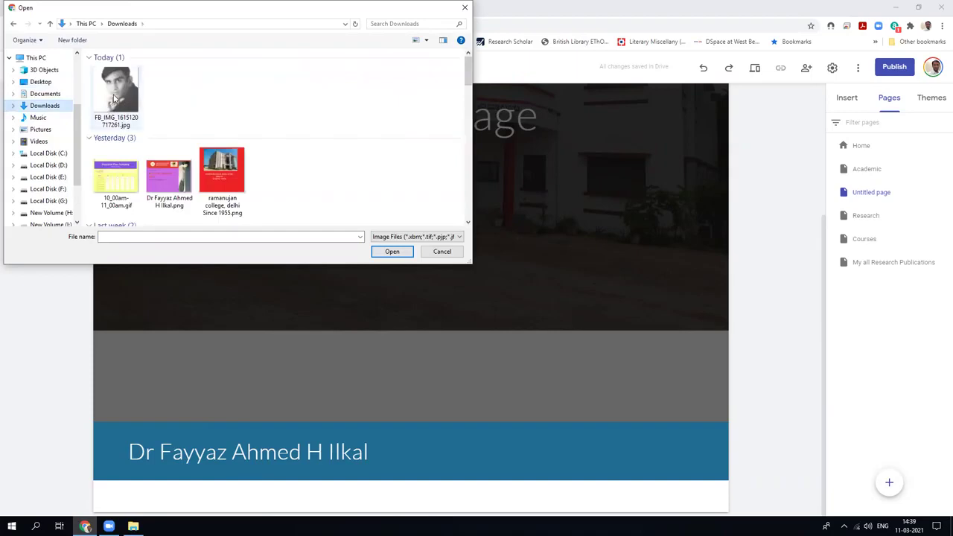
left_click(115, 93)
left_click(392, 251)
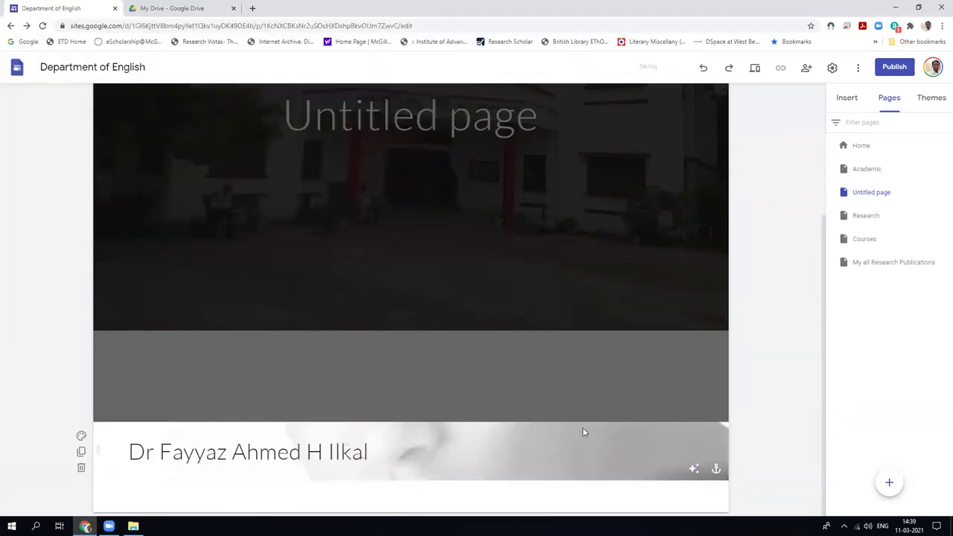
Turn off the header's readability darkening, anchor the image to top, then open the Research page.
left_click(692, 468)
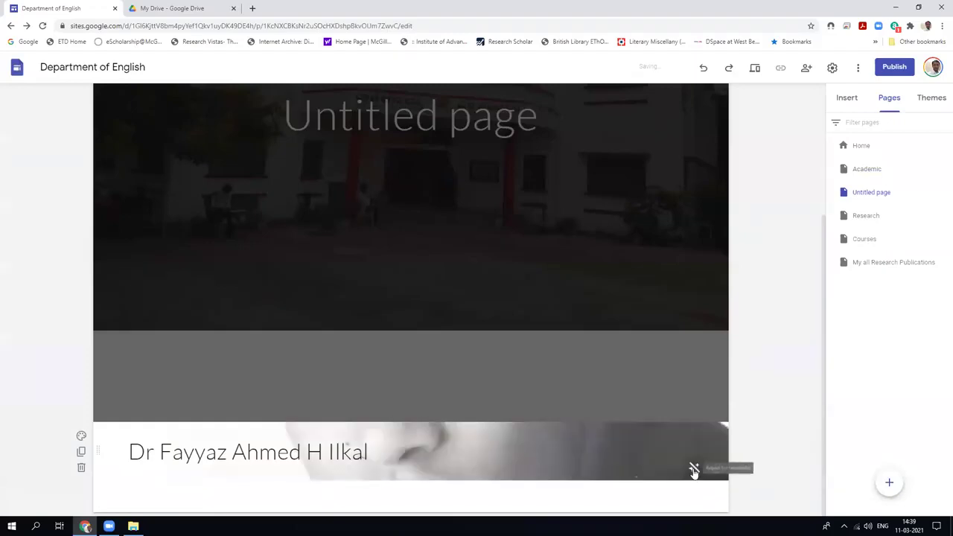
left_click(714, 467)
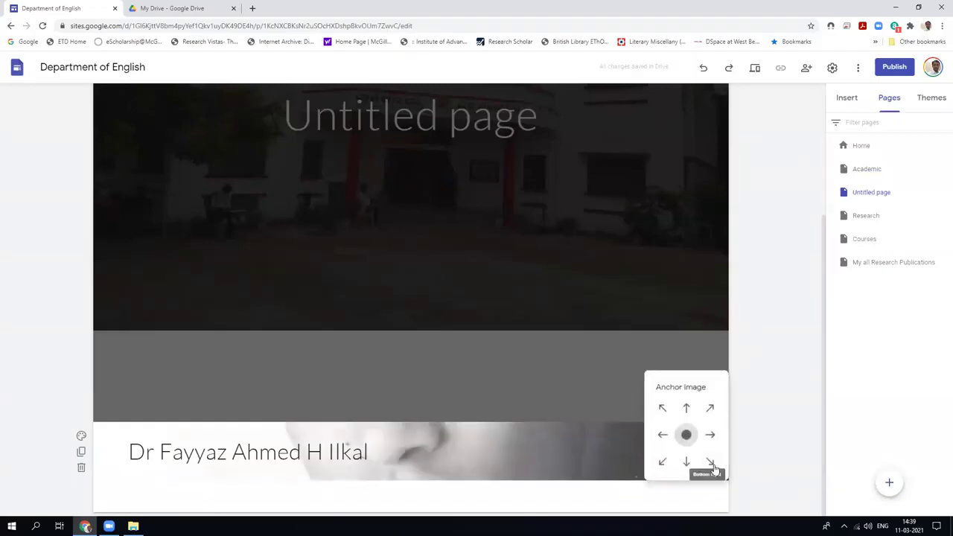
left_click(685, 409)
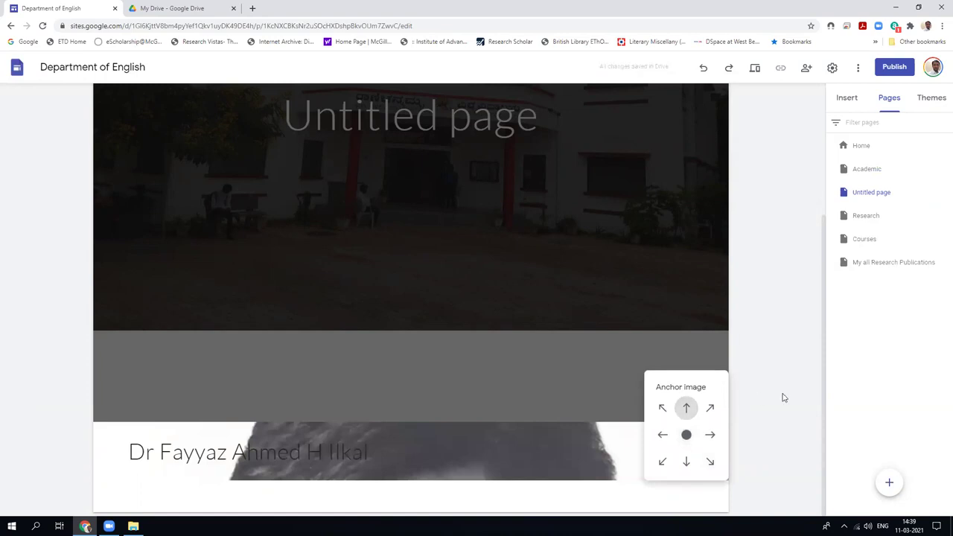
left_click(530, 457)
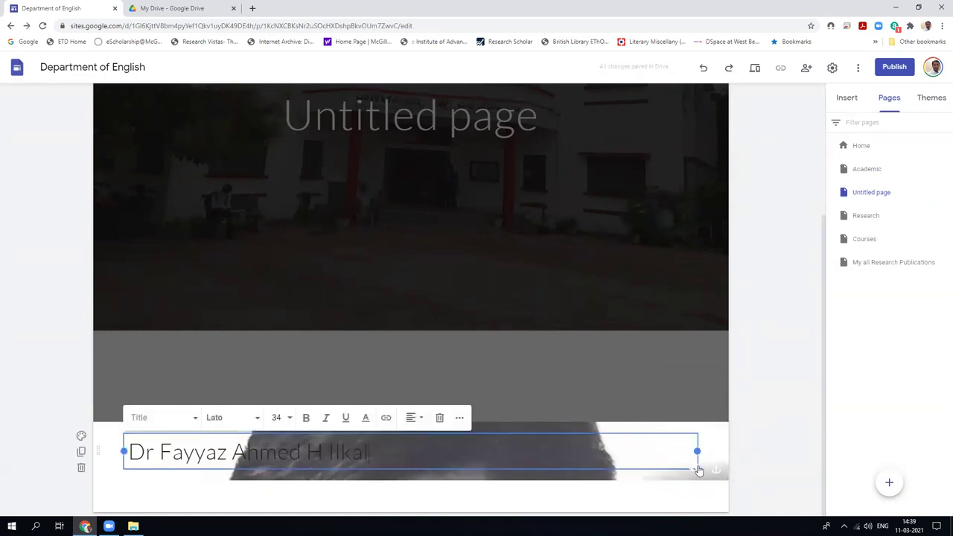
left_click_drag(648, 467, 454, 484)
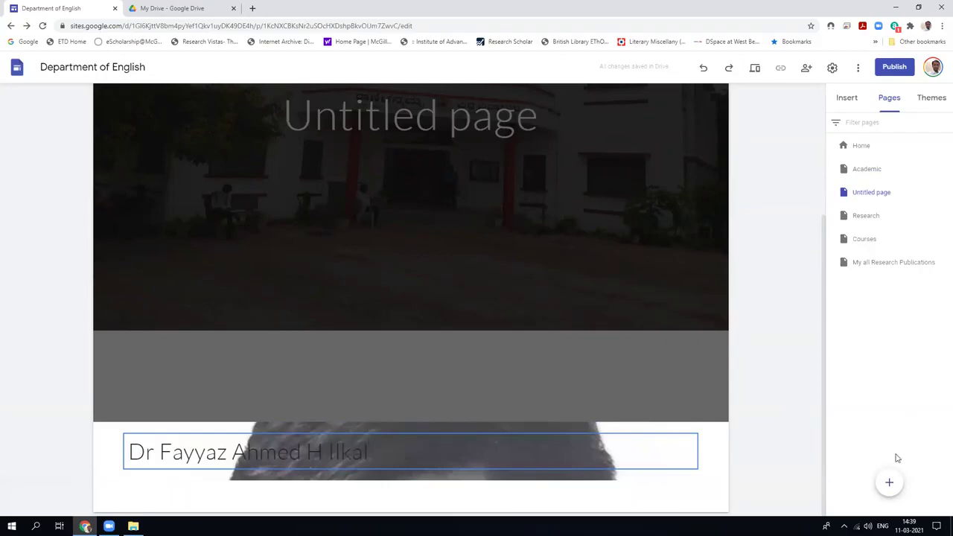
left_click(863, 215)
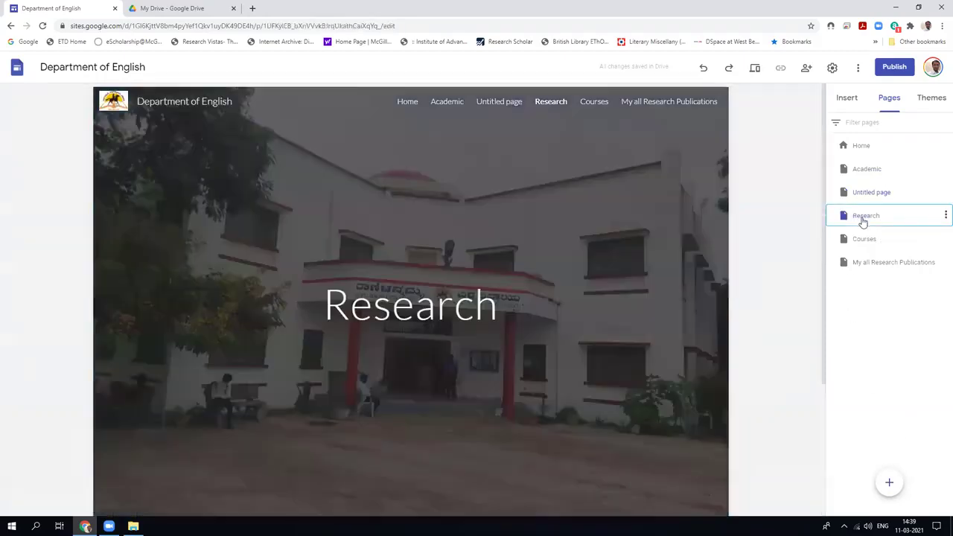
Start a new navigation link and open a new browser tab.
mouse_move(889, 483)
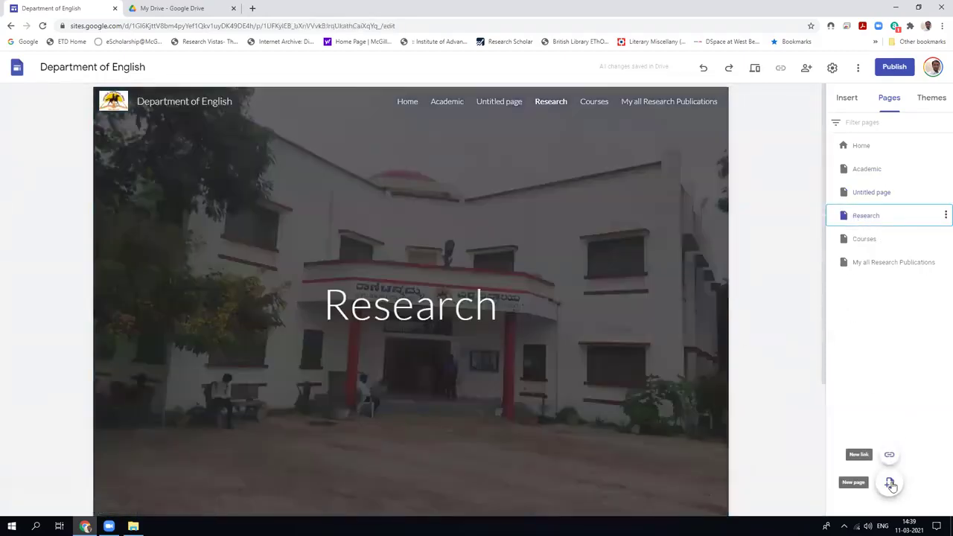
left_click(890, 456)
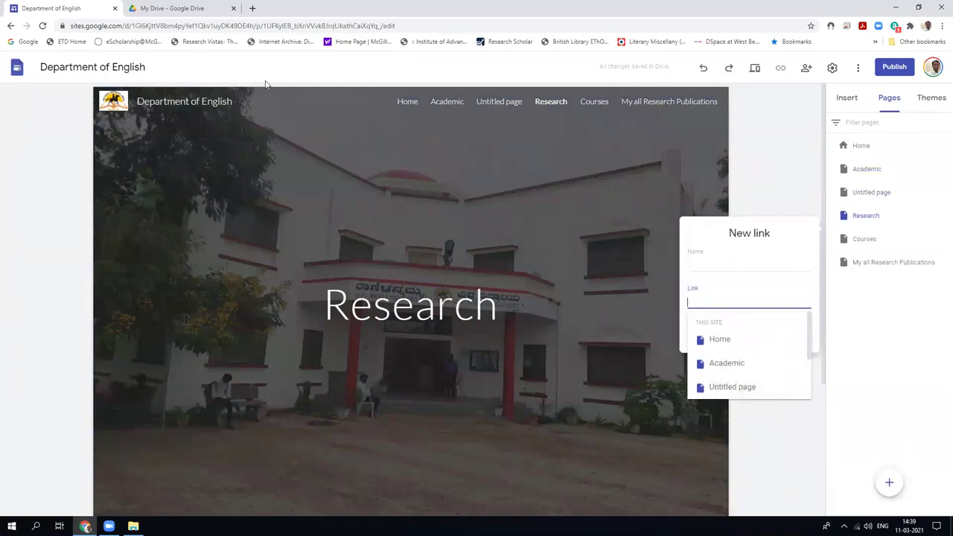
left_click(252, 8)
Open the 18 Aug 2020 Personal Meeting Room recording on your YouTube channel and copy its URL.
type("youtube.com")
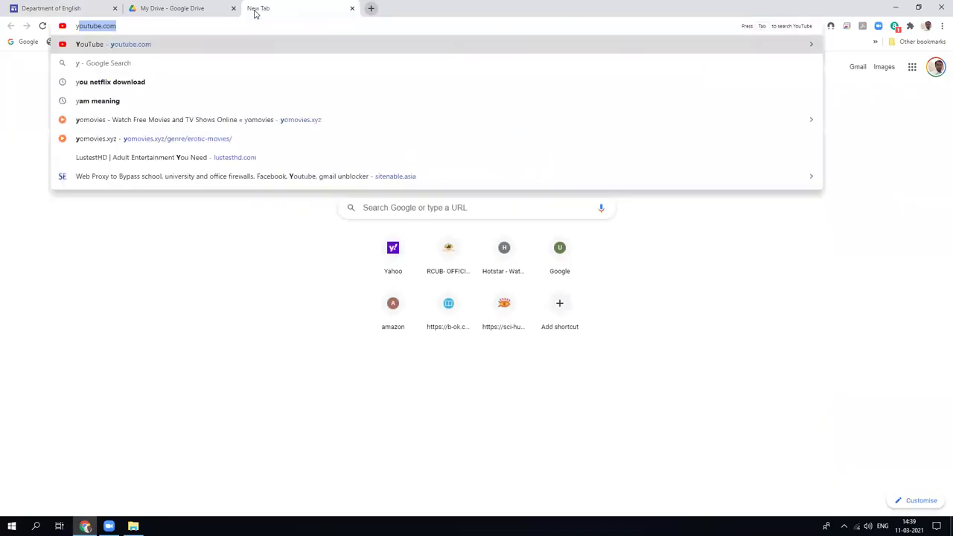
left_click(226, 46)
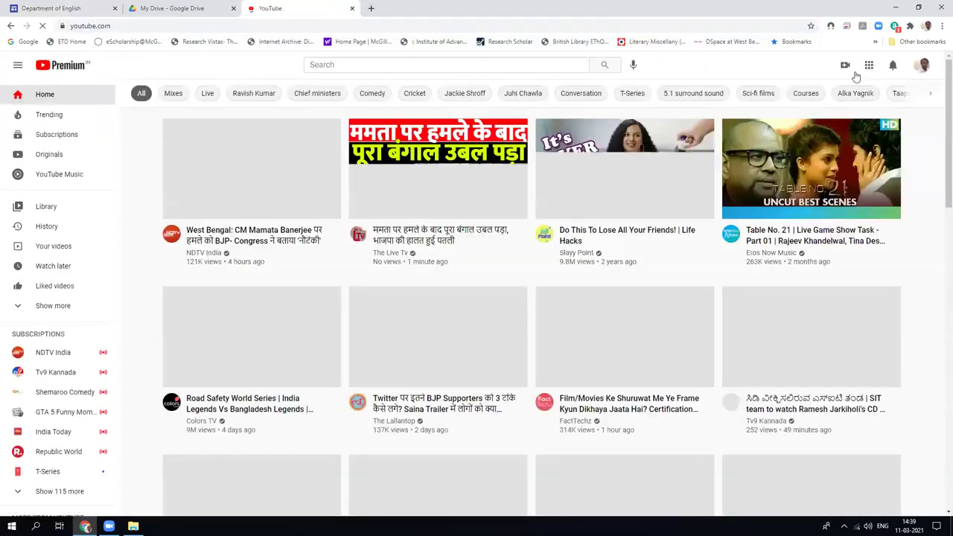
left_click(17, 65)
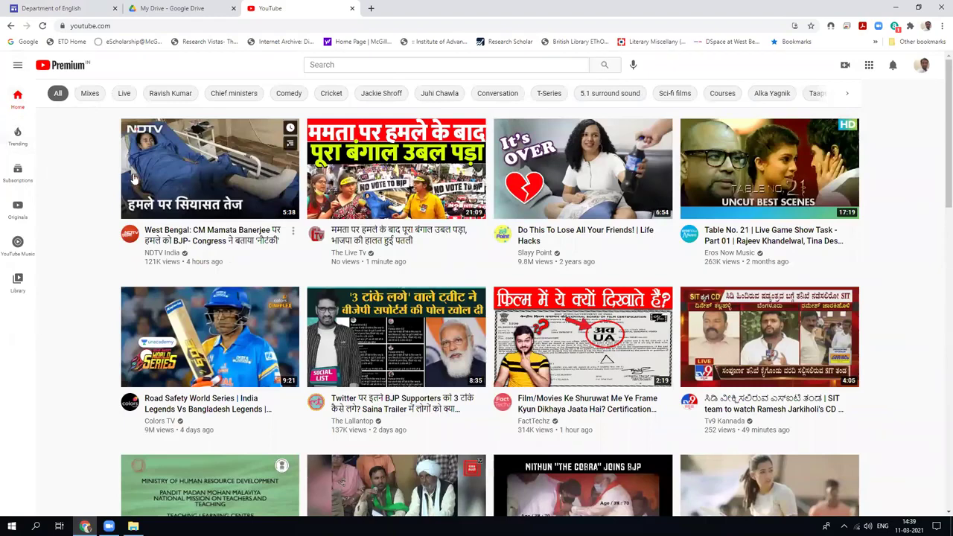
left_click(921, 66)
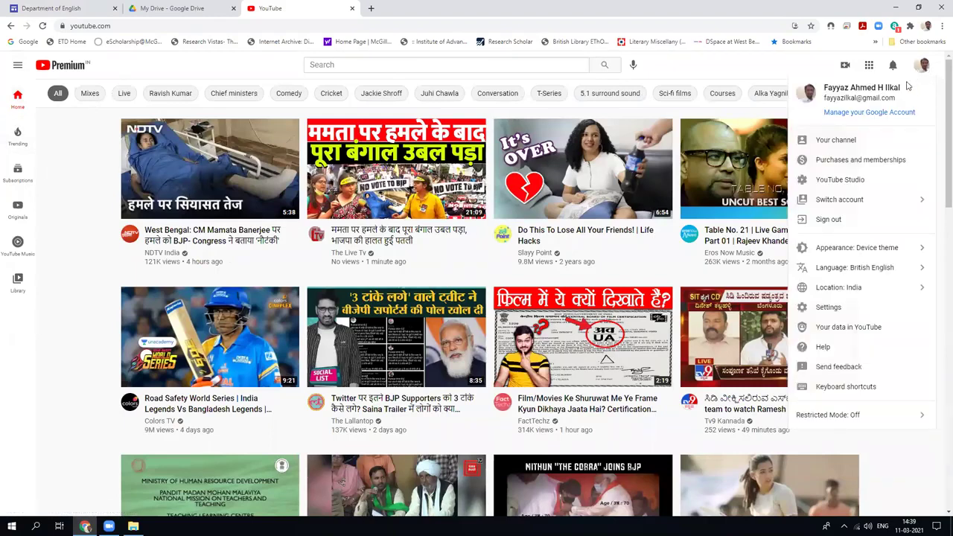
left_click(826, 129)
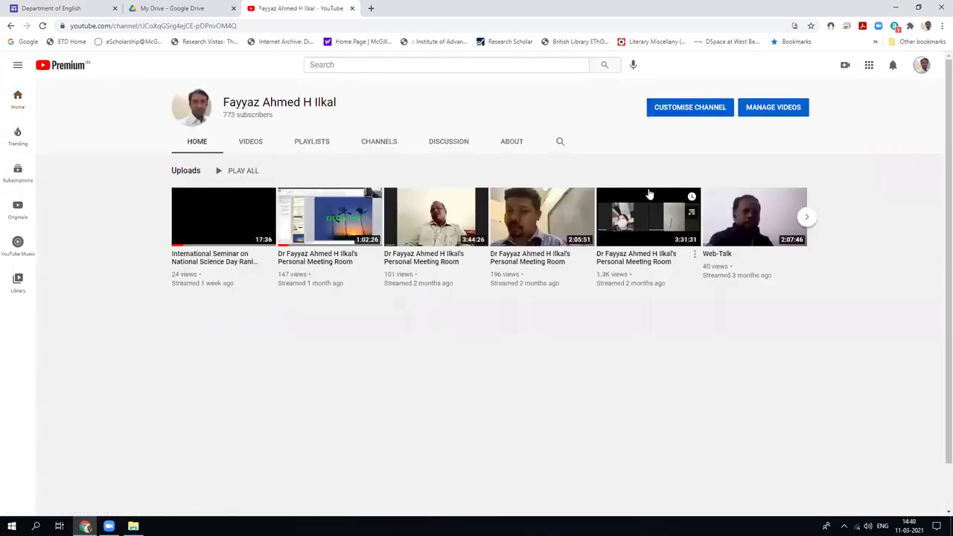
left_click(805, 217)
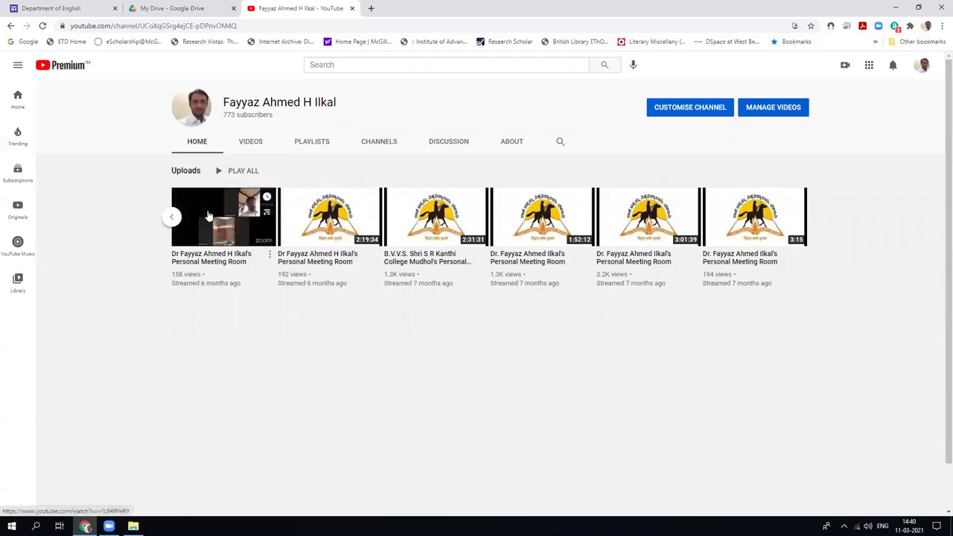
left_click(329, 222)
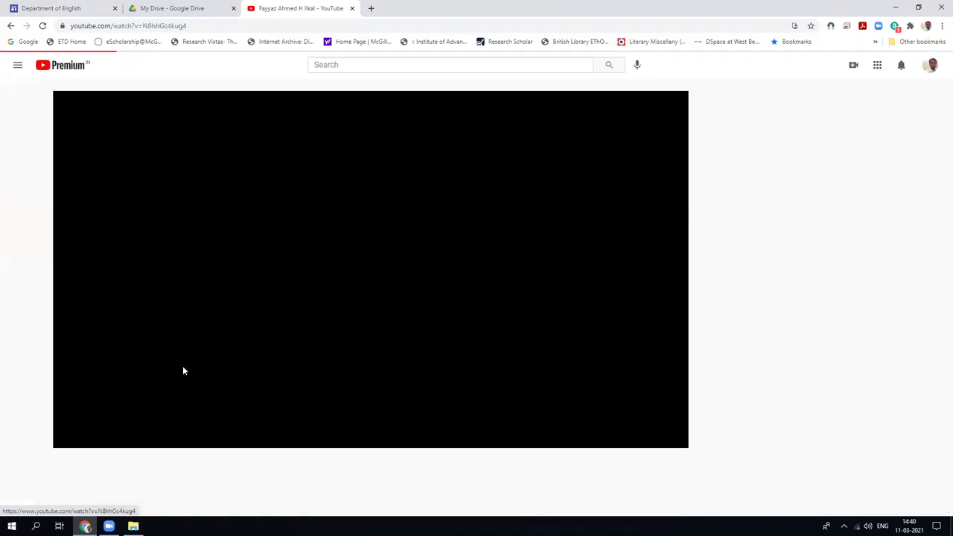
left_click(140, 27)
right_click(140, 27)
left_click(155, 96)
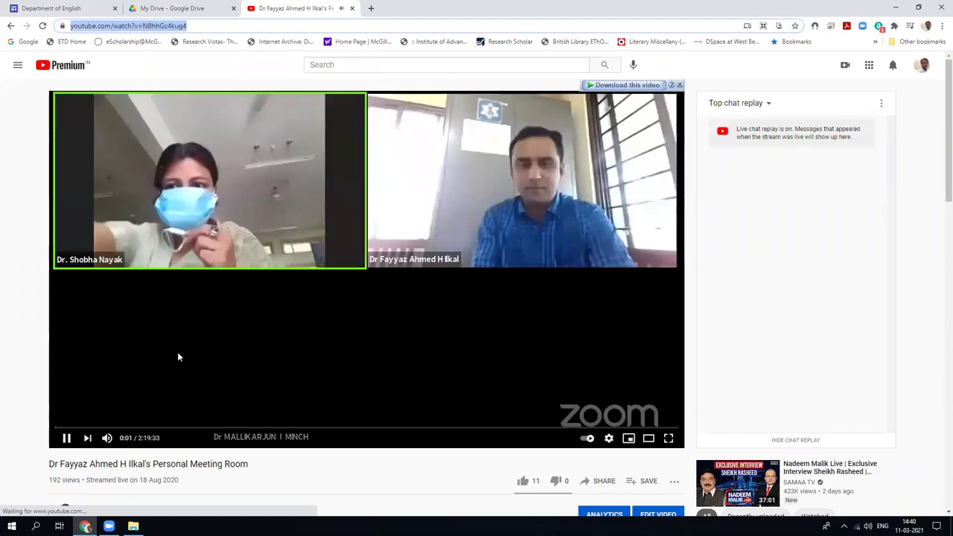
Add a 'Workshop' navigation link pointing to the copied YouTube video URL.
left_click(167, 9)
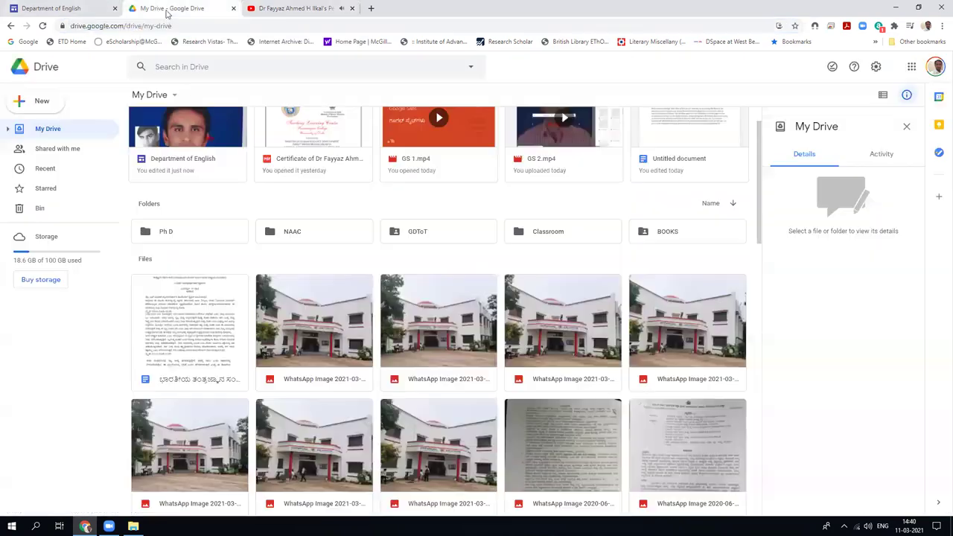
left_click(53, 8)
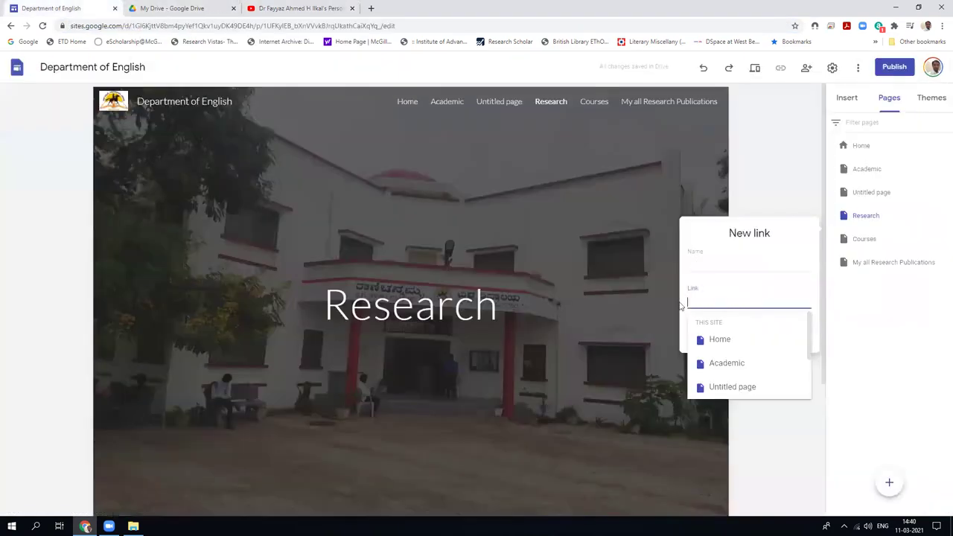
right_click(699, 301)
left_click(726, 377)
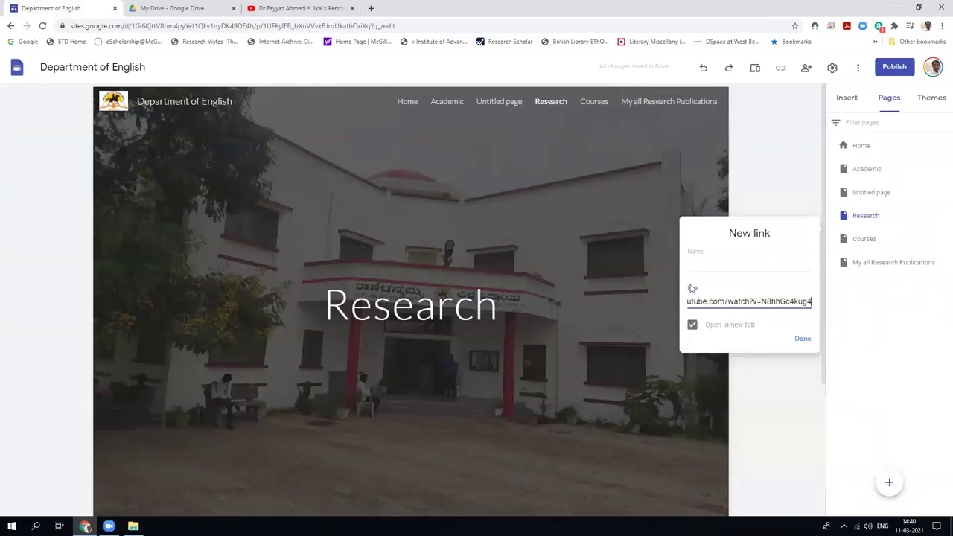
left_click(718, 264)
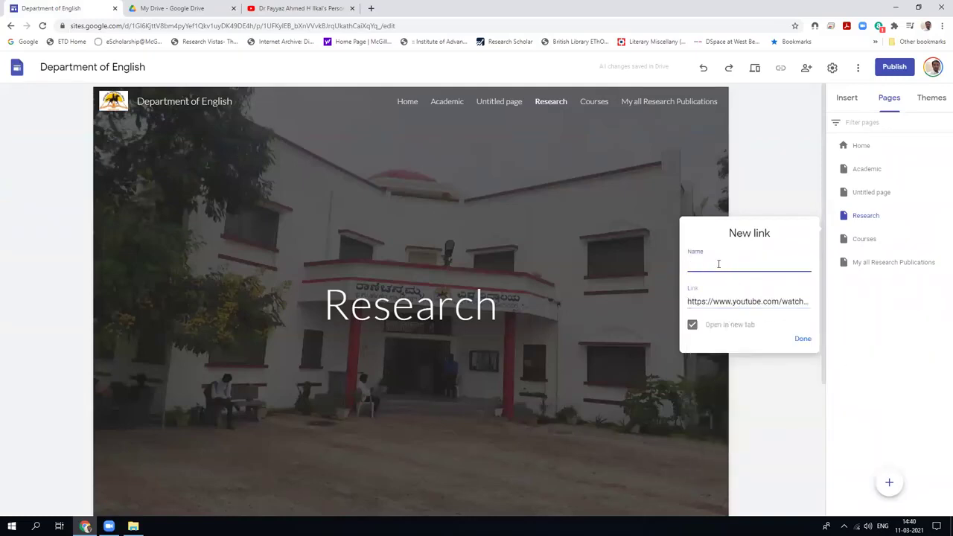
left_click(796, 339)
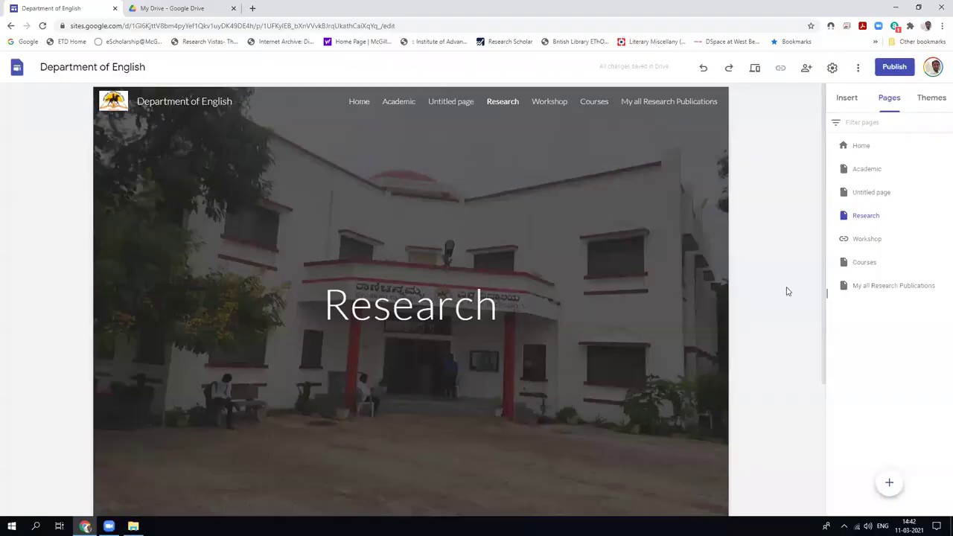
Delete the Workshop link and bring up the Research page's options menu.
left_click(944, 238)
left_click(876, 289)
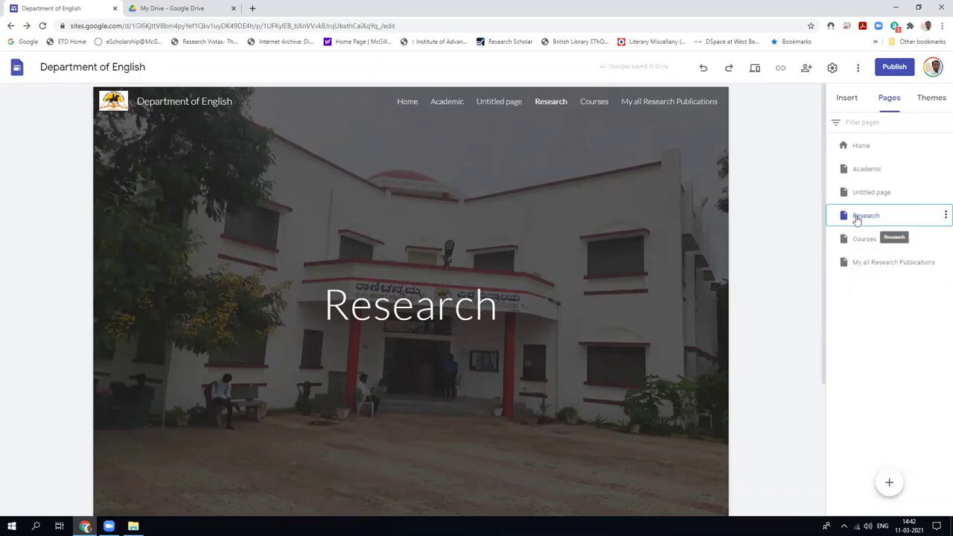
left_click(944, 215)
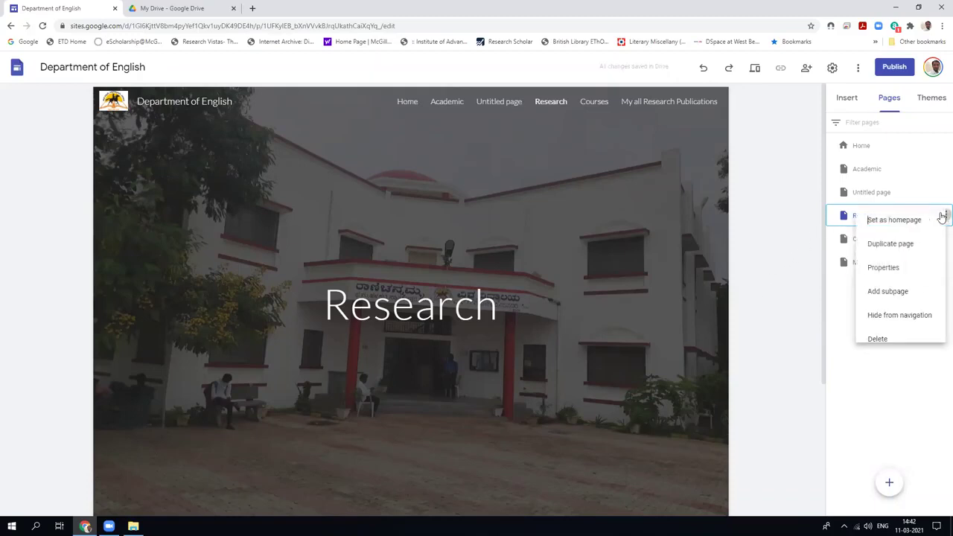
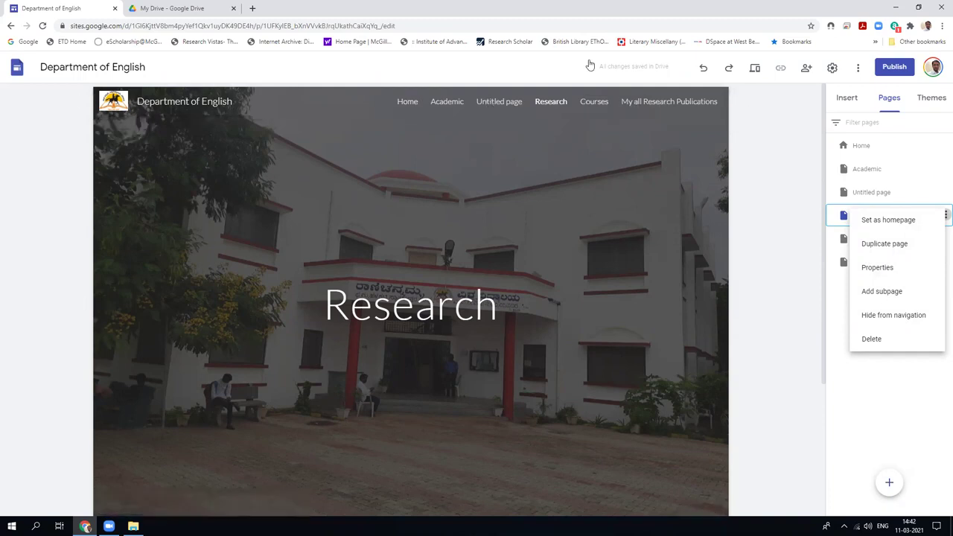
Add a new page named Useful Links to the site.
left_click(753, 316)
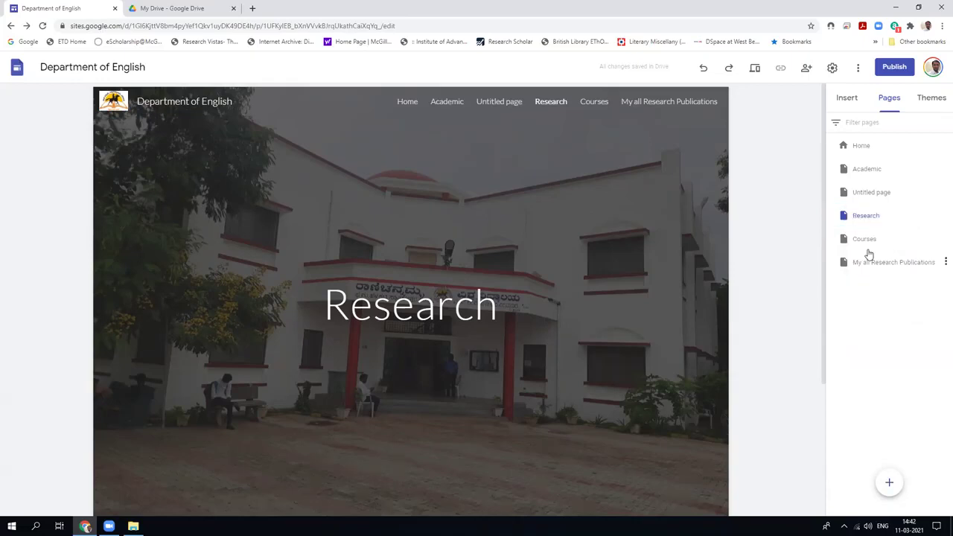
left_click(868, 262)
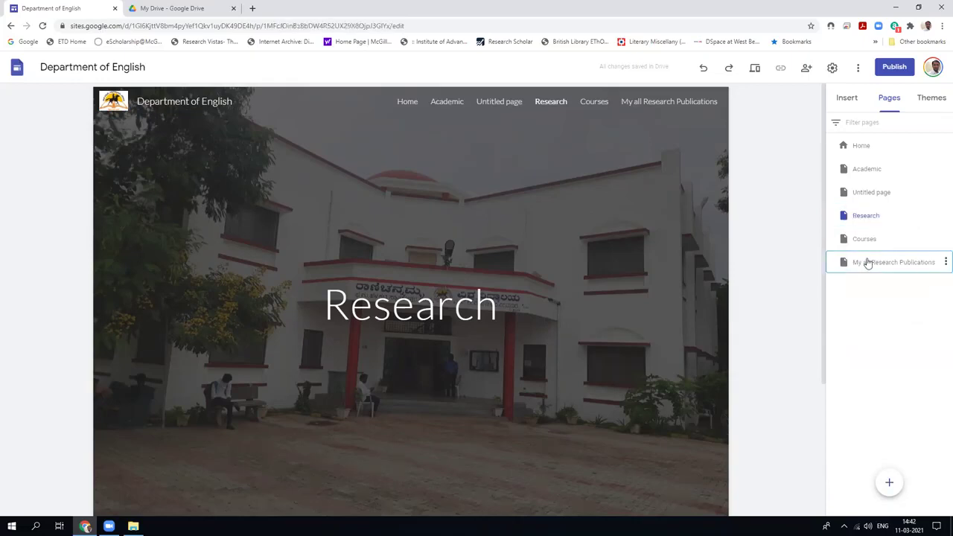
left_click(888, 482)
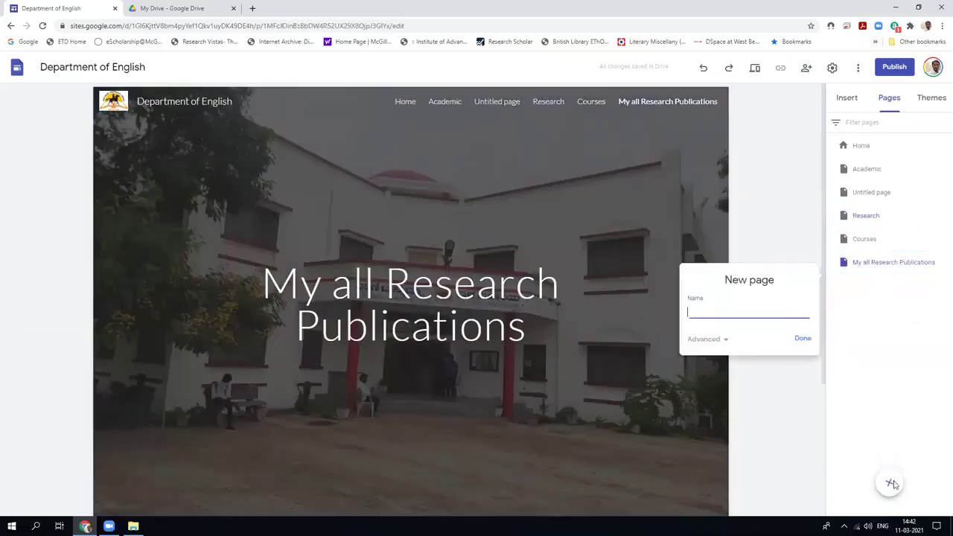
left_click(802, 341)
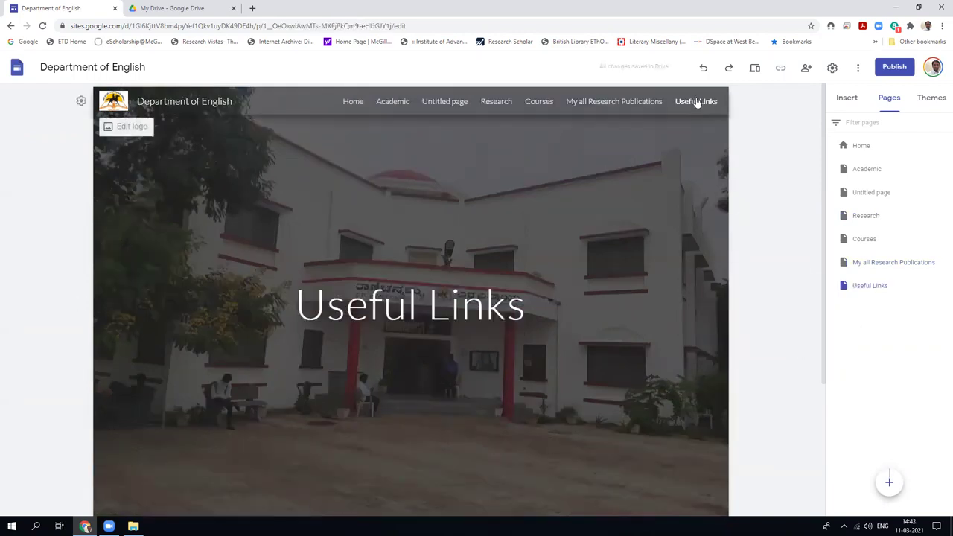
Delete the Useful Links page from its options menu.
double_click(869, 286)
right_click(859, 292)
left_click(889, 286)
left_click(943, 287)
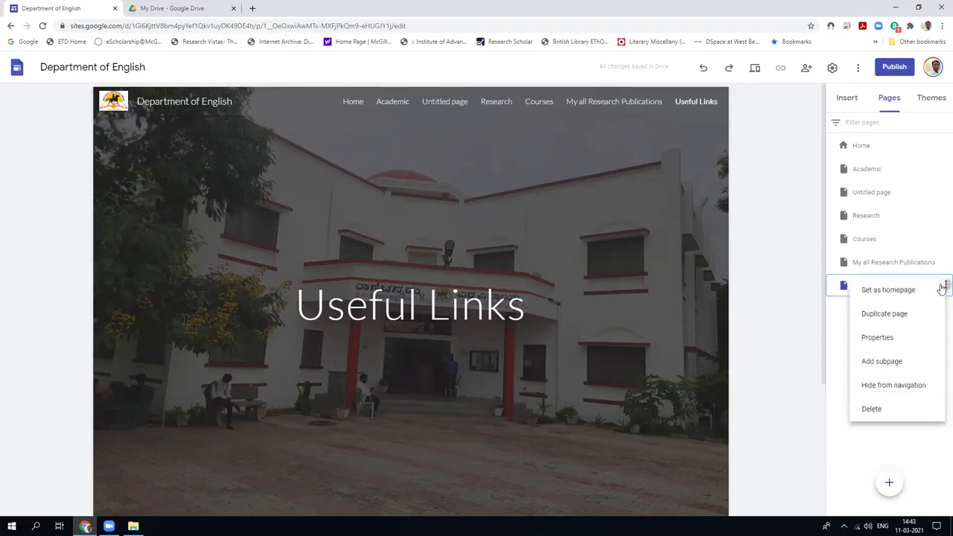
left_click(870, 409)
Start a new navigation link, check sites.google.com/site/googleites for existing sites, then open a fresh tab.
mouse_move(889, 483)
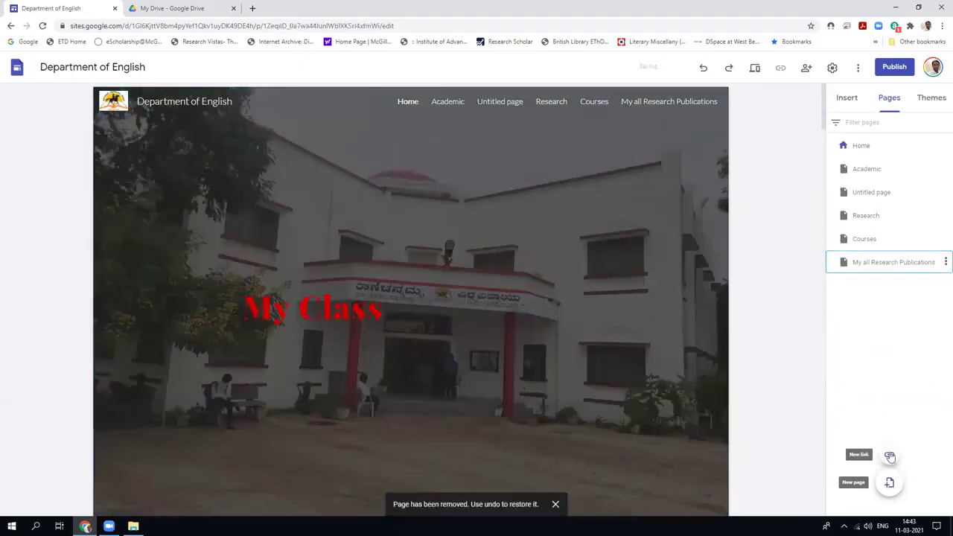
left_click(890, 456)
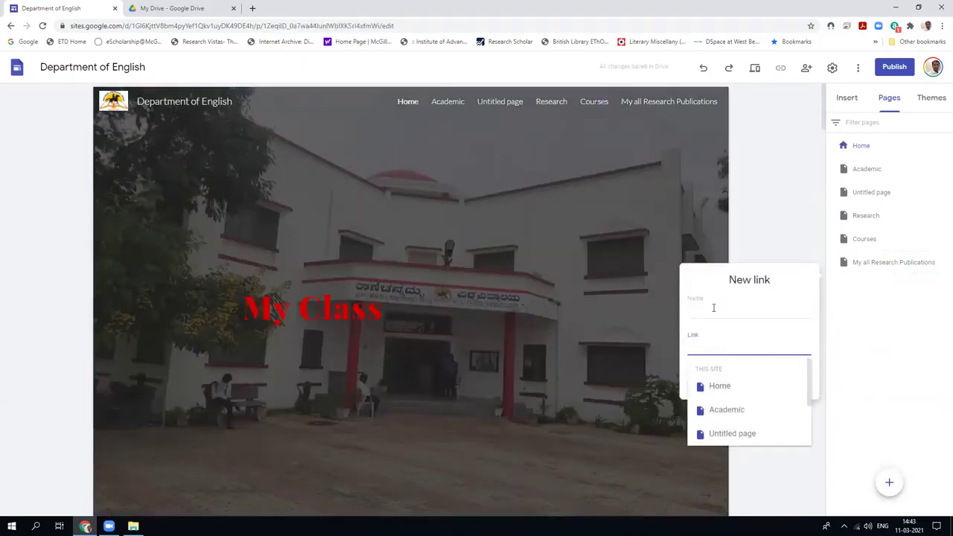
left_click(252, 7)
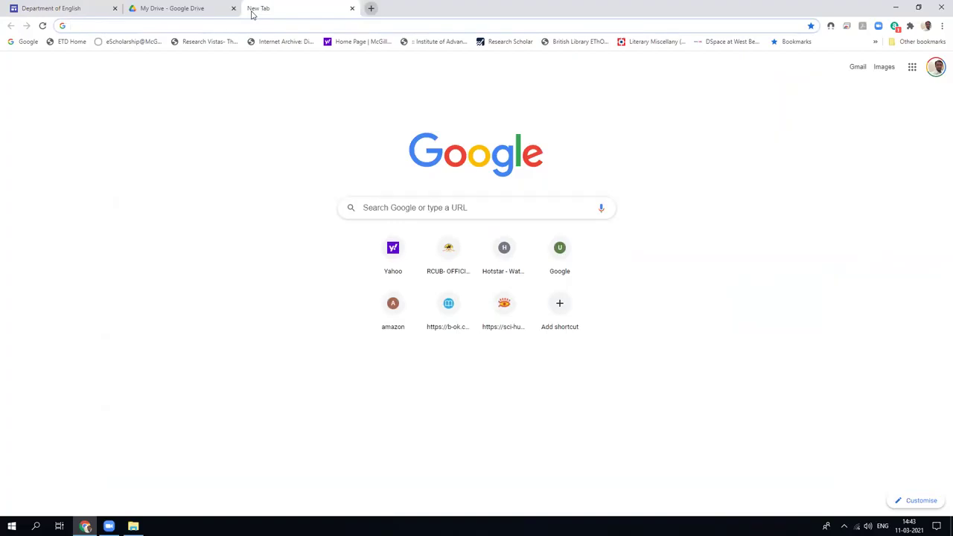
type("s")
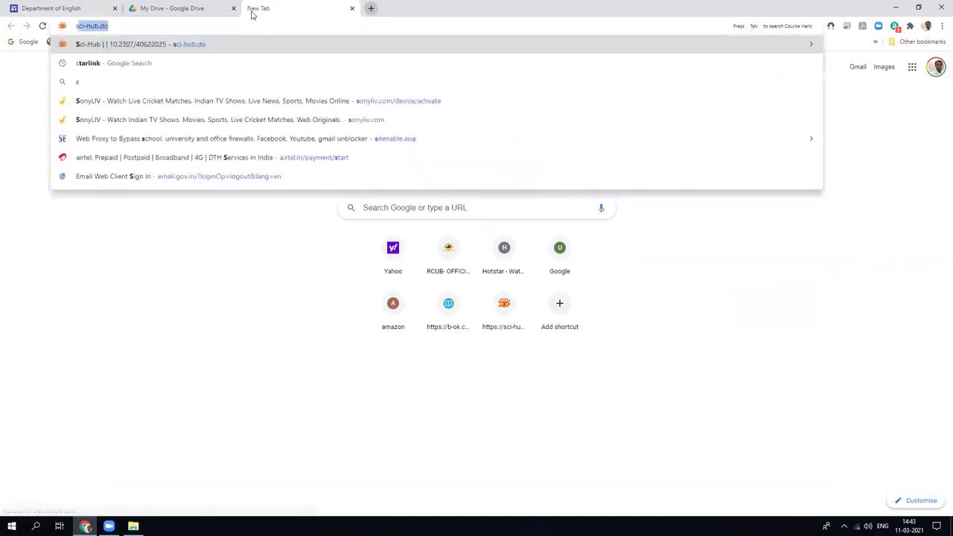
type("ites.go")
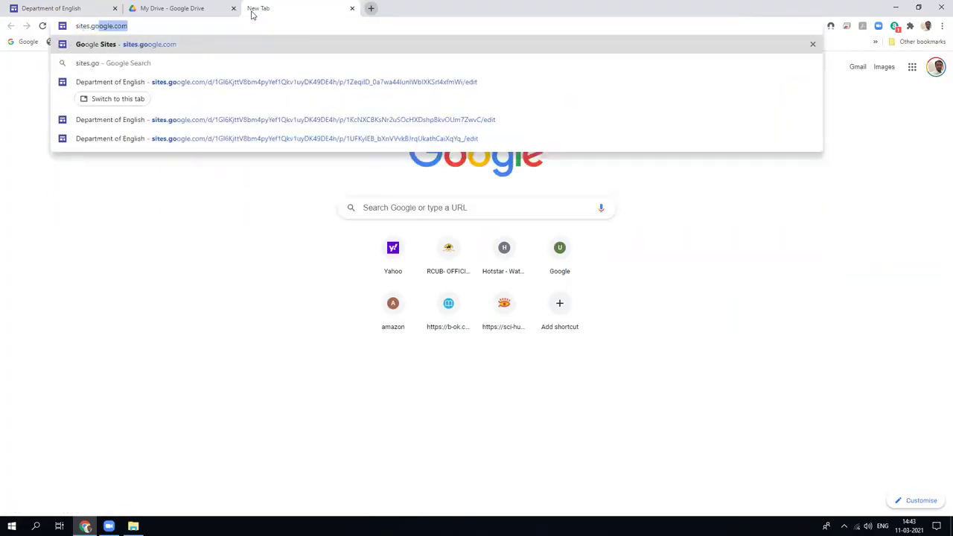
type("ogle.com/site")
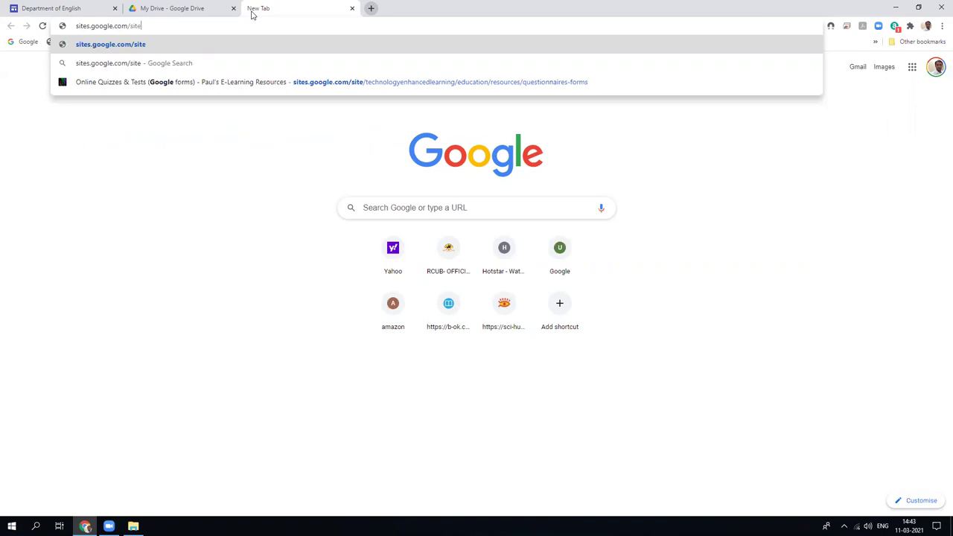
type("/")
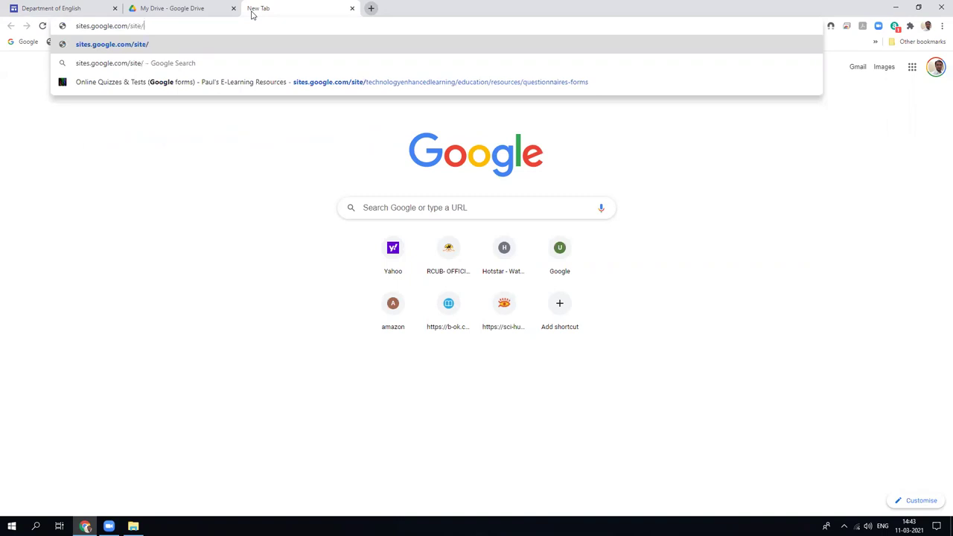
type("googleites")
key("Return")
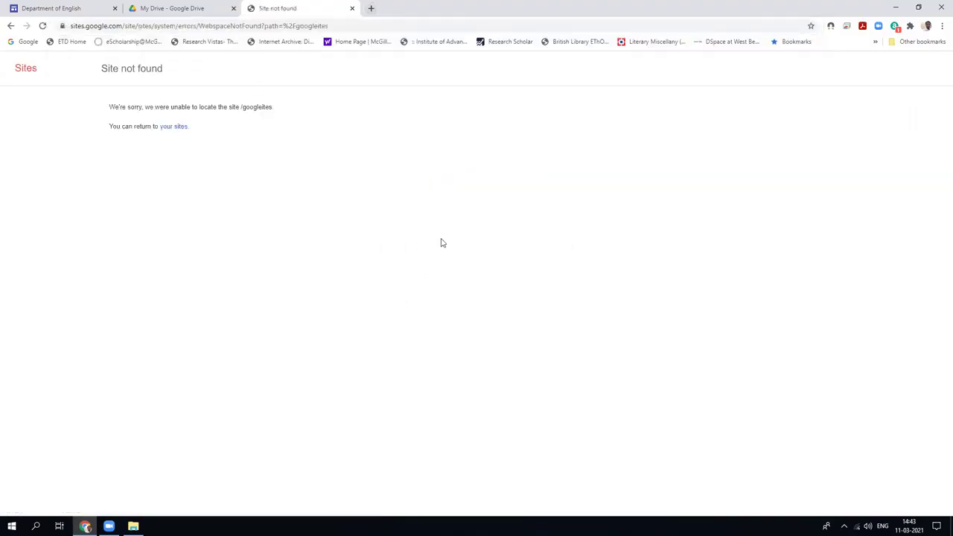
left_click(164, 128)
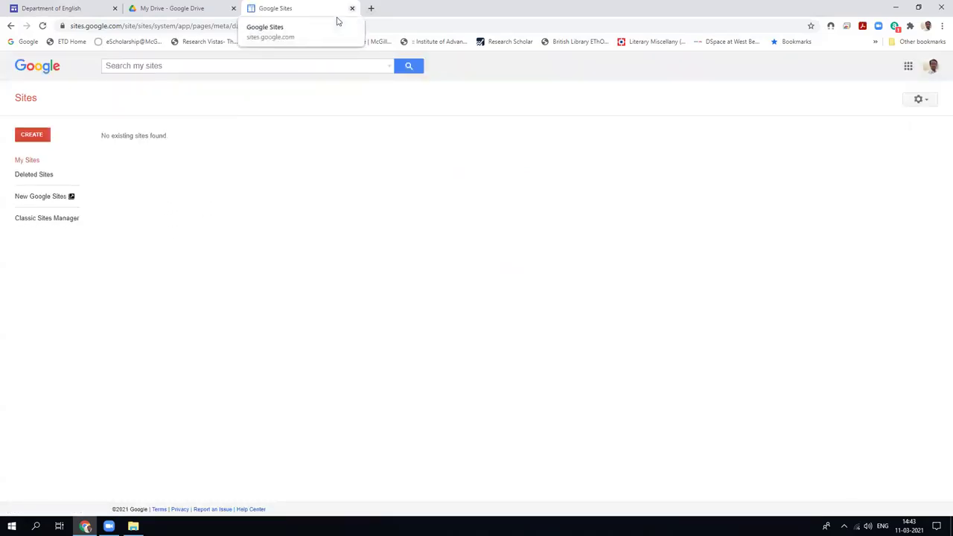
key("ctrl+w")
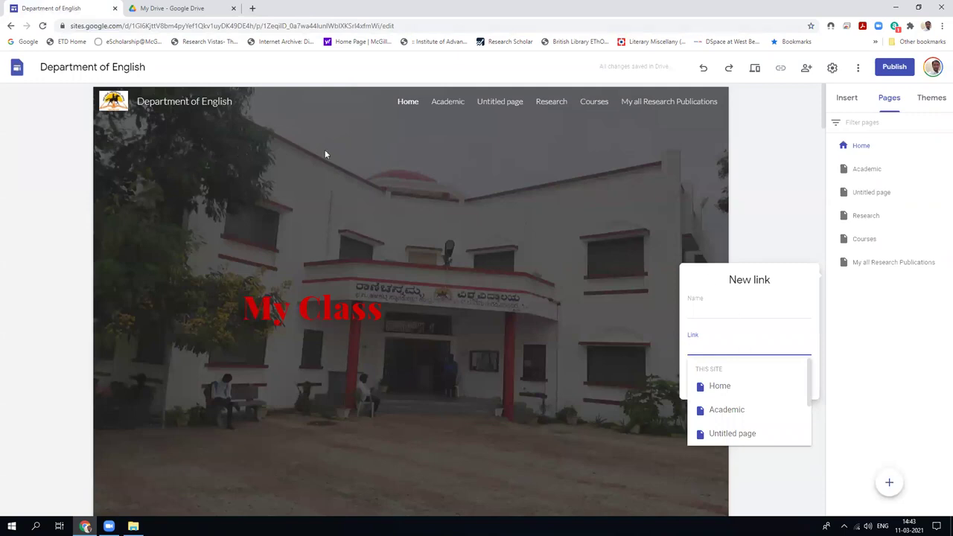
left_click(253, 9)
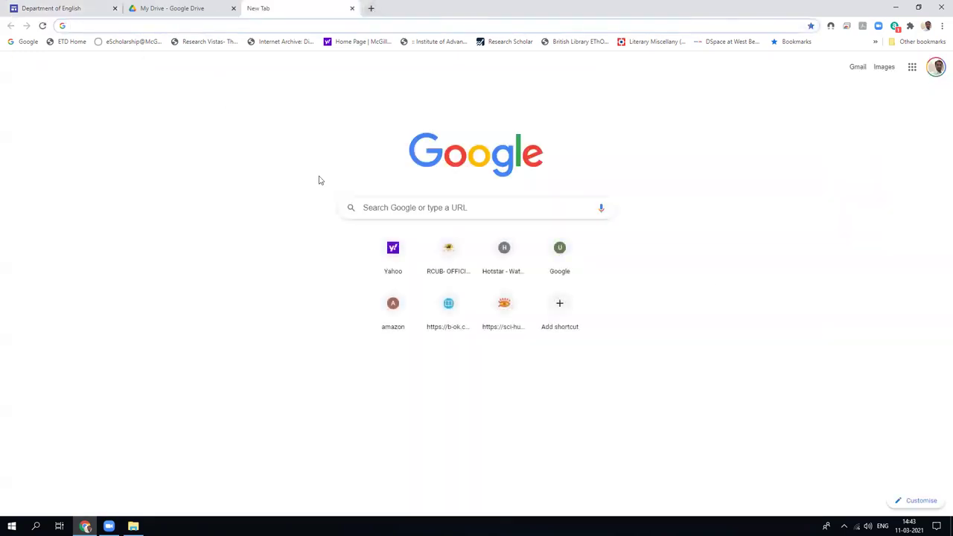
Search Google for wikipedia and open the Wikipedia article.
left_click(377, 209)
type("wik")
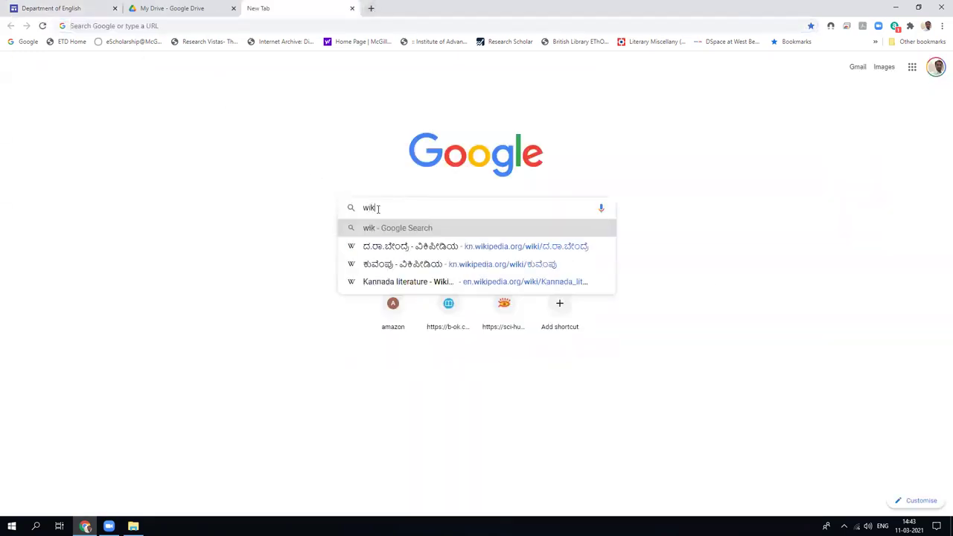
type("ipedia")
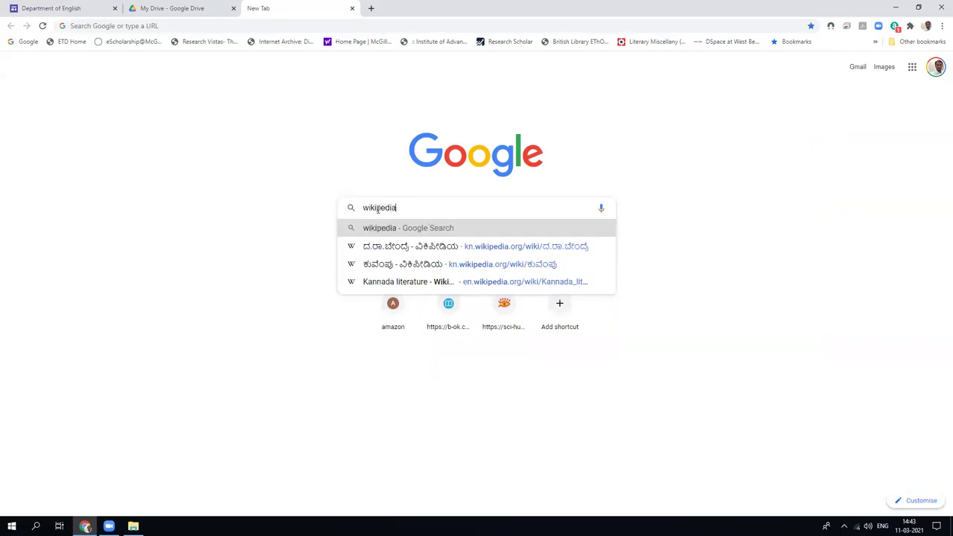
key("Return")
left_click(176, 161)
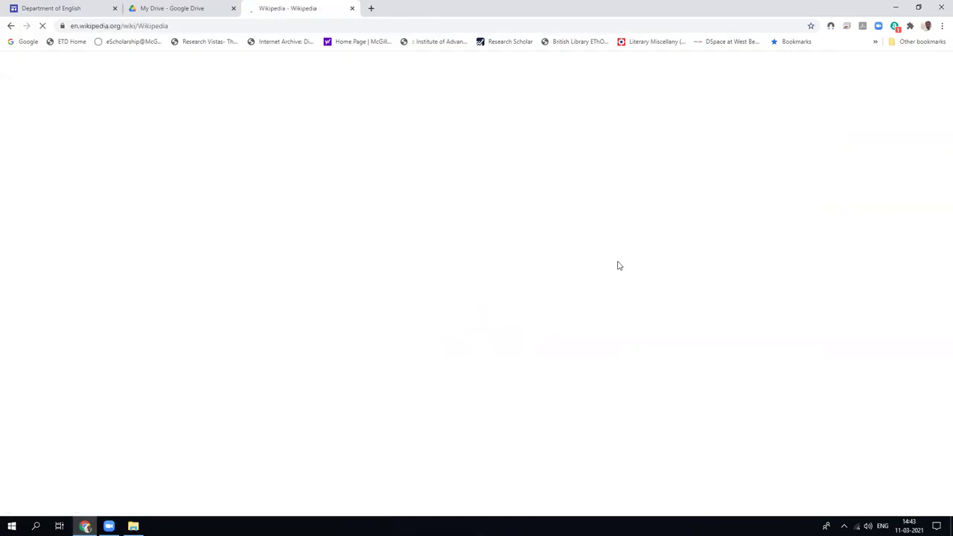
Copy the Wikipedia article's address and go back to the Department of English editor.
scroll(534, 313, "down", 9)
scroll(534, 313, "up", 9)
left_click(140, 25)
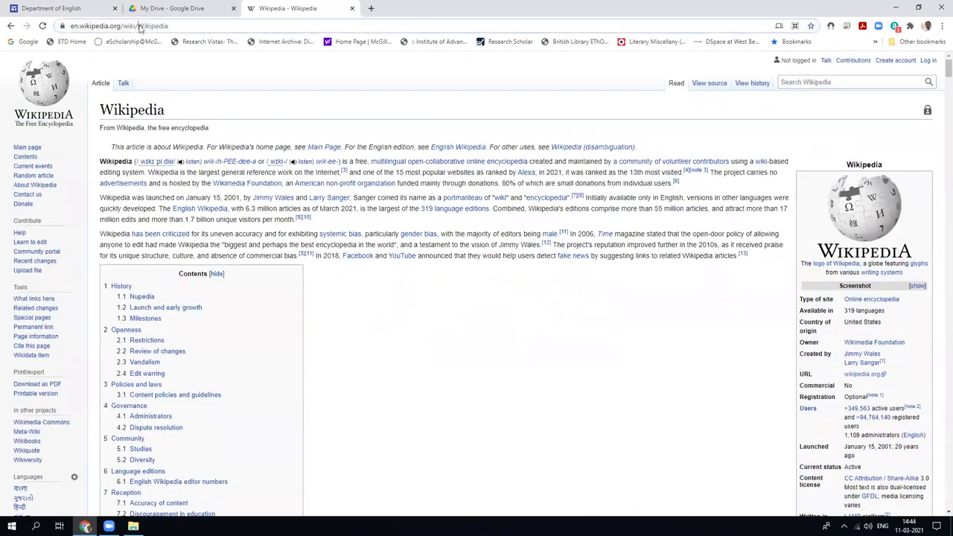
right_click(140, 25)
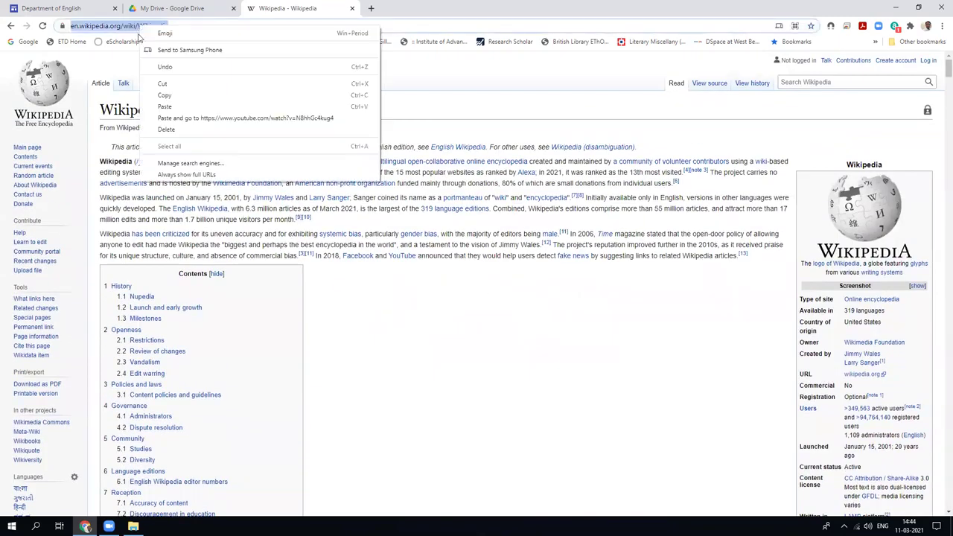
left_click(165, 97)
left_click(51, 9)
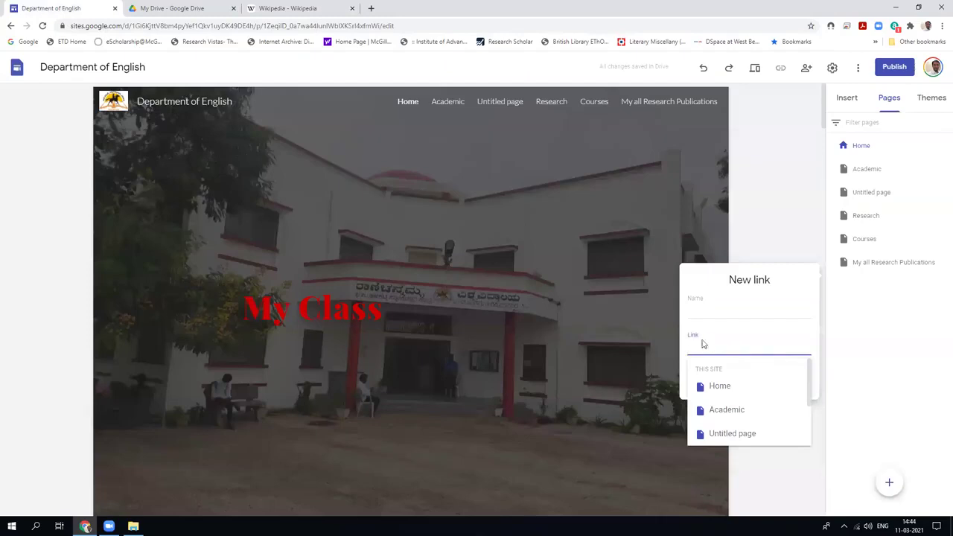
Paste the Wikipedia address as the link target and name the link 'Useful links'.
right_click(701, 345)
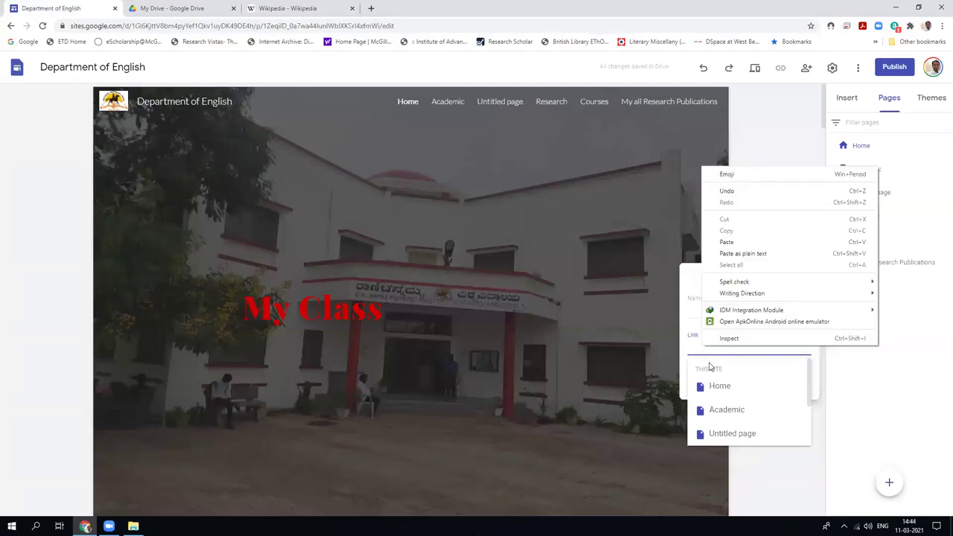
left_click(718, 243)
left_click(709, 309)
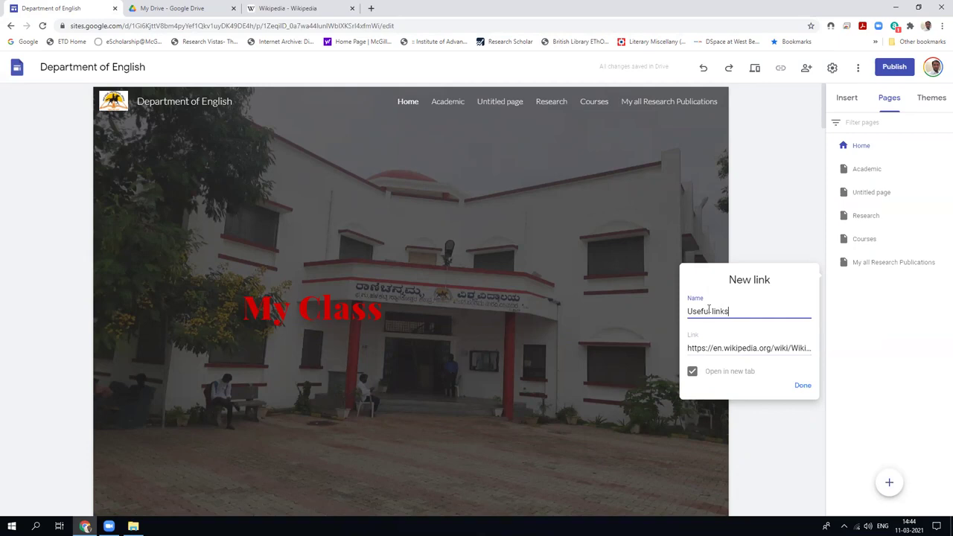
left_click(372, 11)
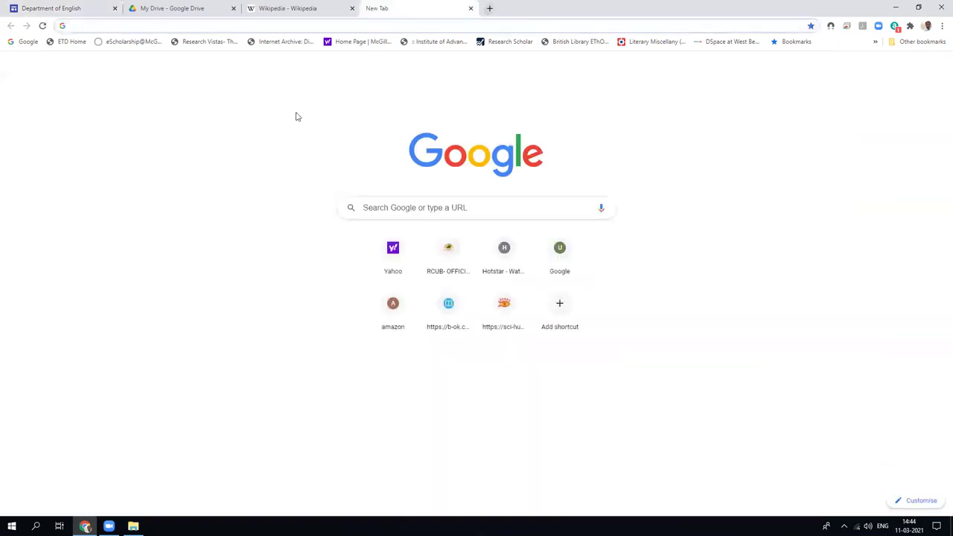
Load pinkmonkey.com and scroll through its home page.
type("pinkmonk")
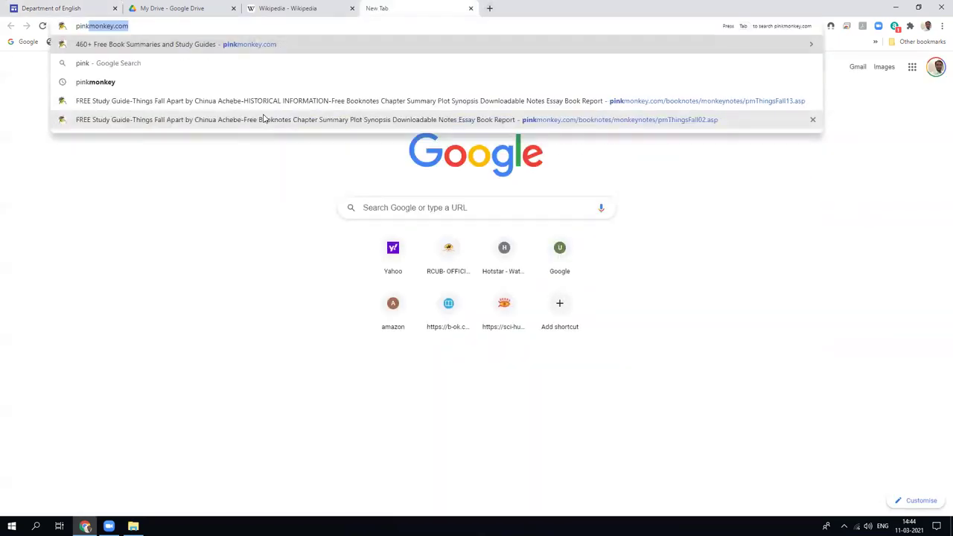
type("ey")
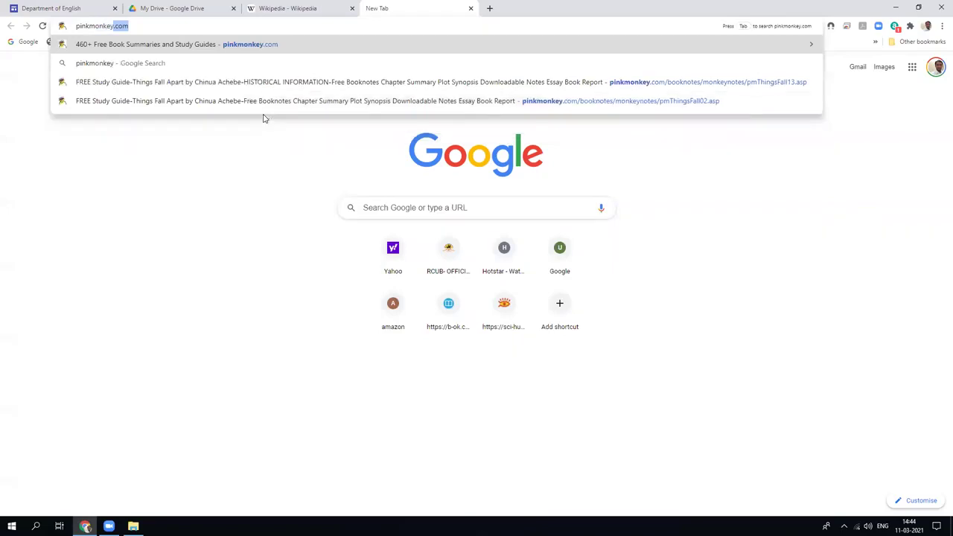
type(".com")
key("Return")
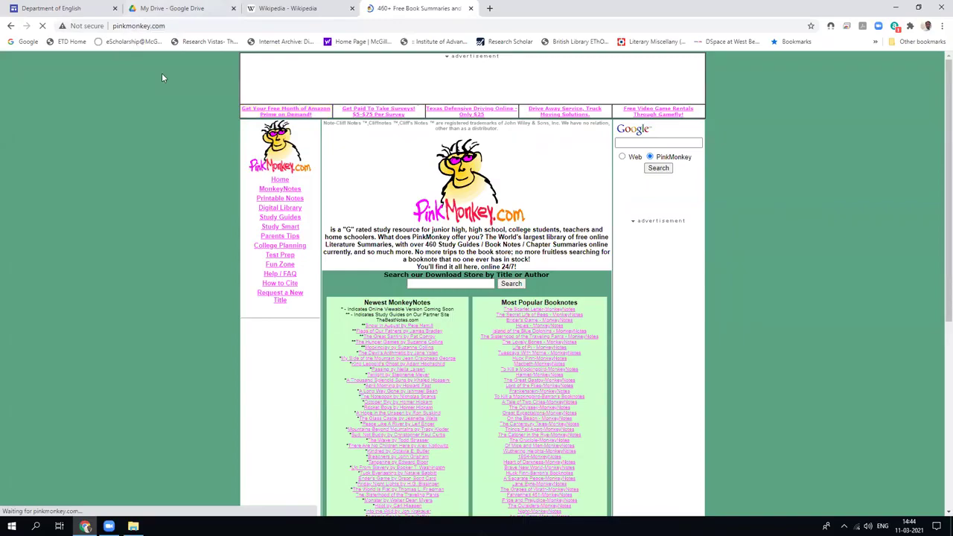
scroll(238, 197, "down", 3)
scroll(238, 197, "down", 3)
scroll(238, 197, "up", 5)
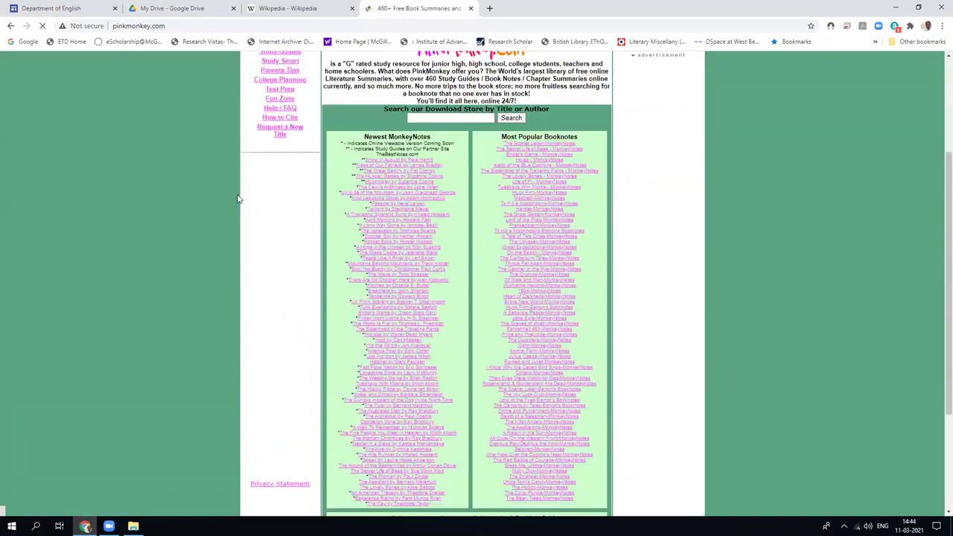
scroll(422, 383, "down", 2)
scroll(422, 384, "down", 2)
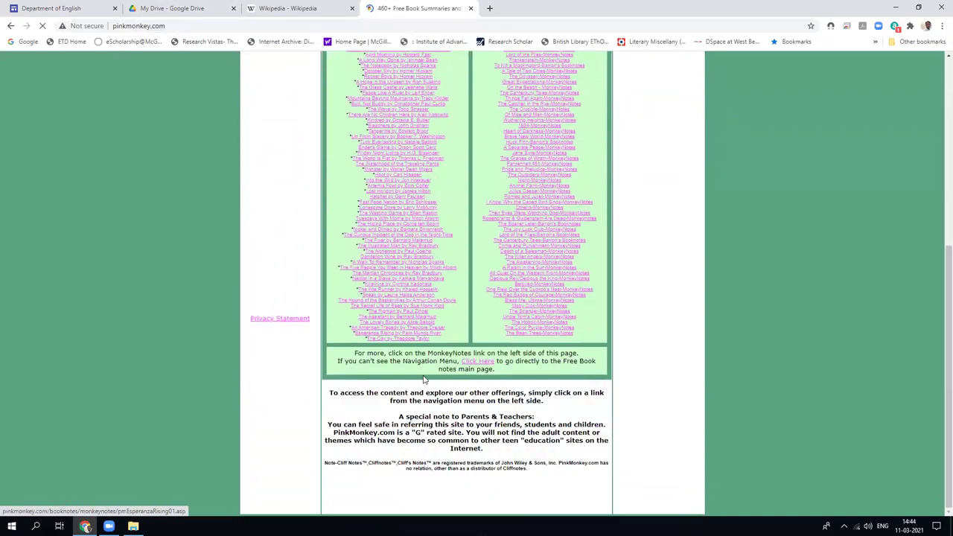
scroll(372, 357, "up", 5)
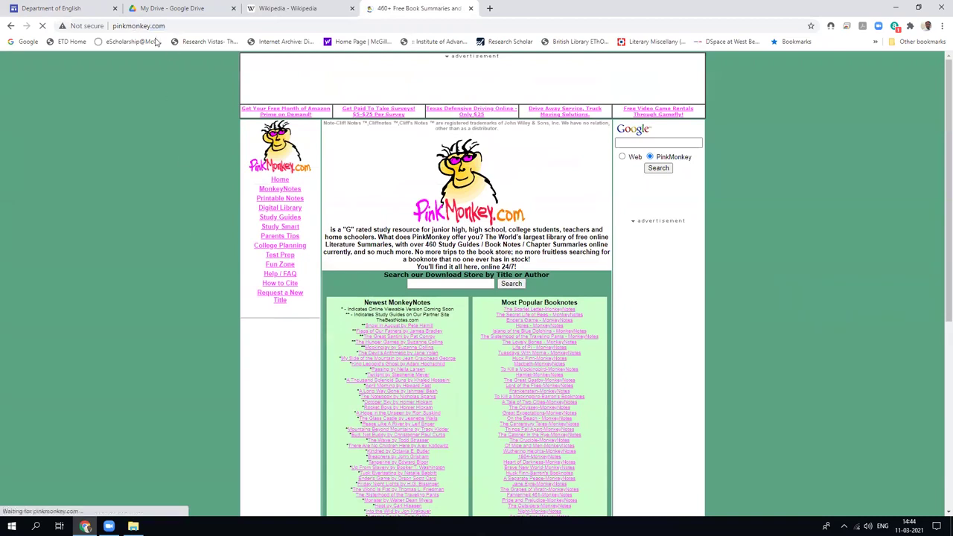
Copy the pinkmonkey.com address and return to the site editor.
left_click(149, 25)
right_click(152, 27)
left_click(160, 98)
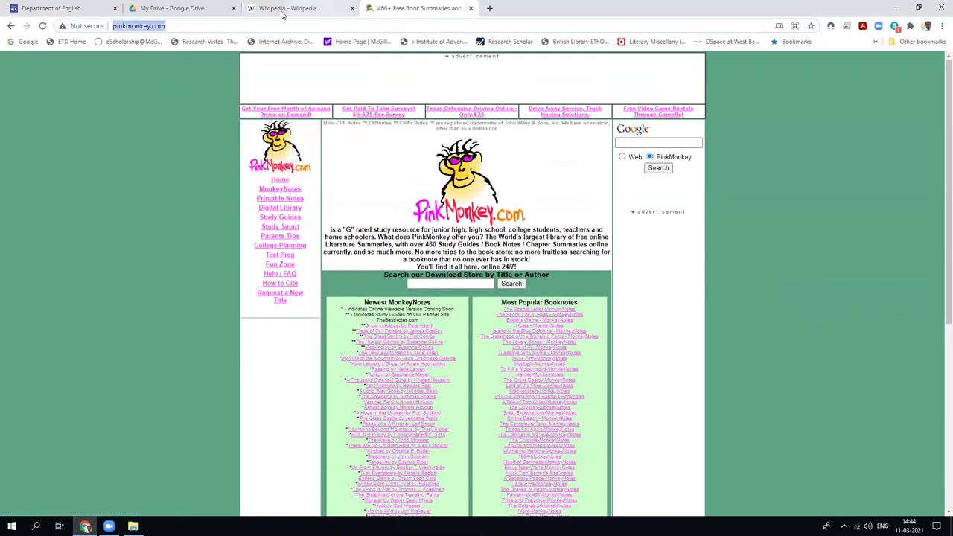
left_click(52, 8)
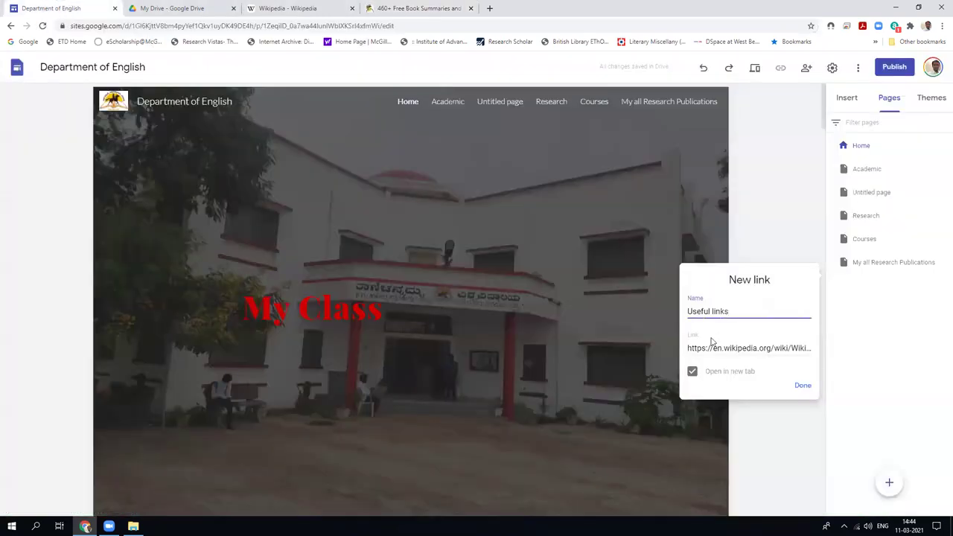
Replace the Useful links URL with pinkmonkey.com, save it, and test that it opens PinkMonkey.
left_click_drag(688, 349, 847, 337)
key("BackSpace")
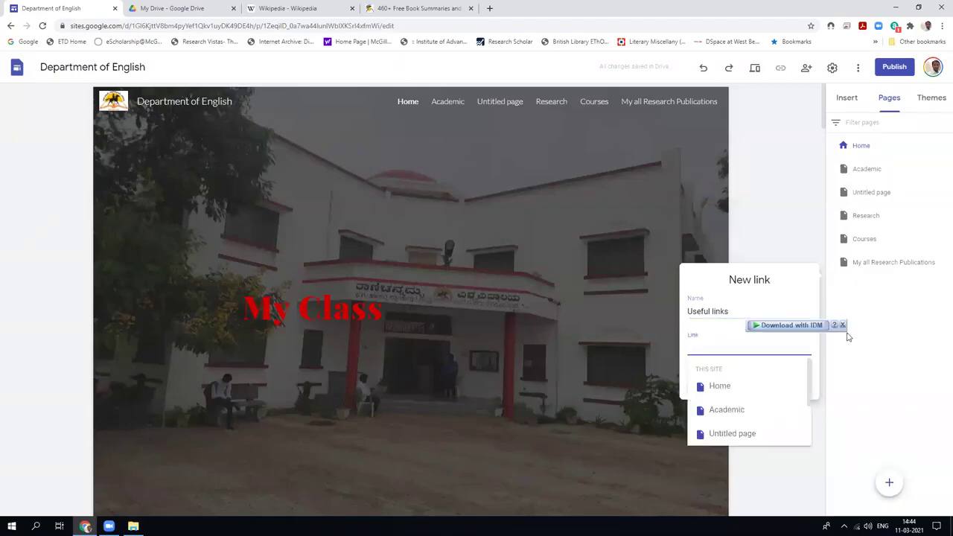
key("ctrl+v")
left_click(801, 387)
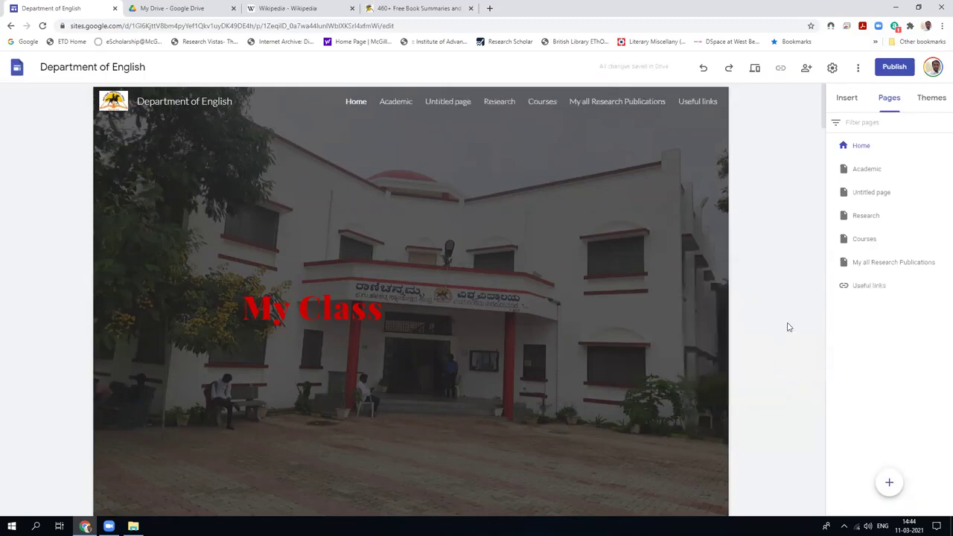
left_click(697, 101)
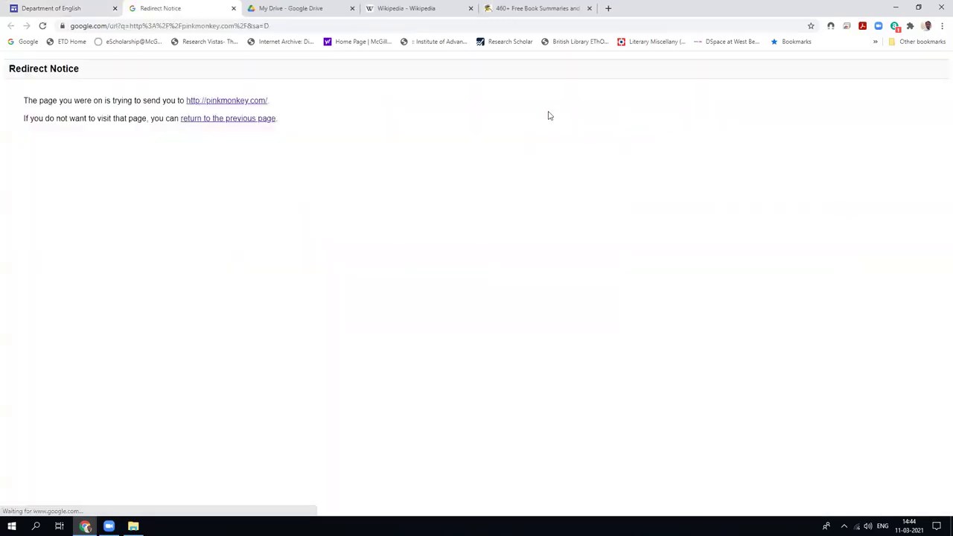
left_click(233, 8)
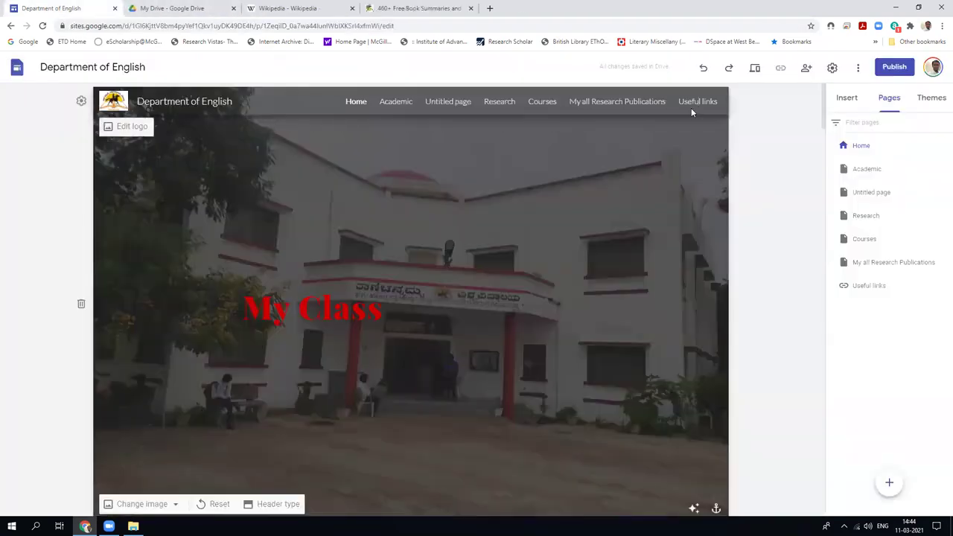
Preview Academic, Untitled page, Research, Courses, My all Research Publications and Useful links.
left_click(756, 69)
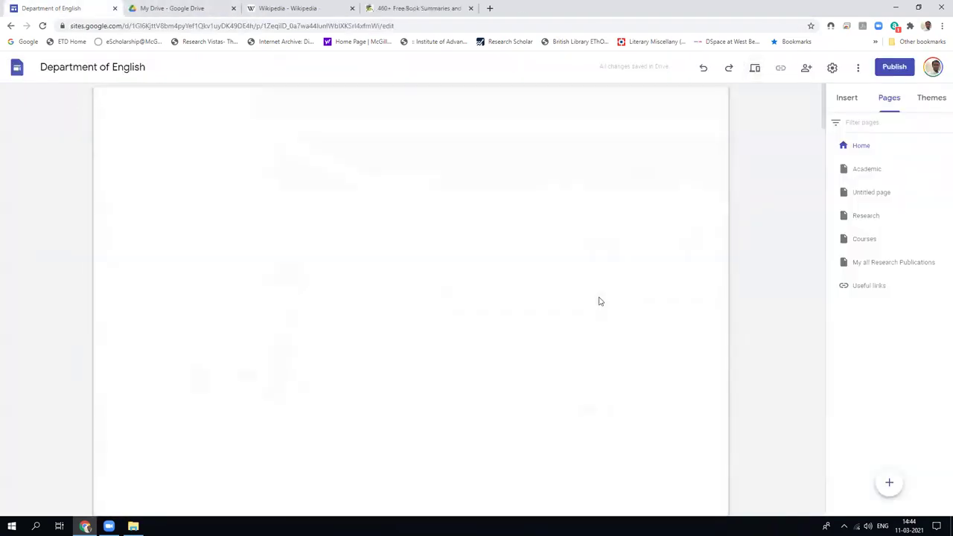
scroll(599, 300, "down", 8)
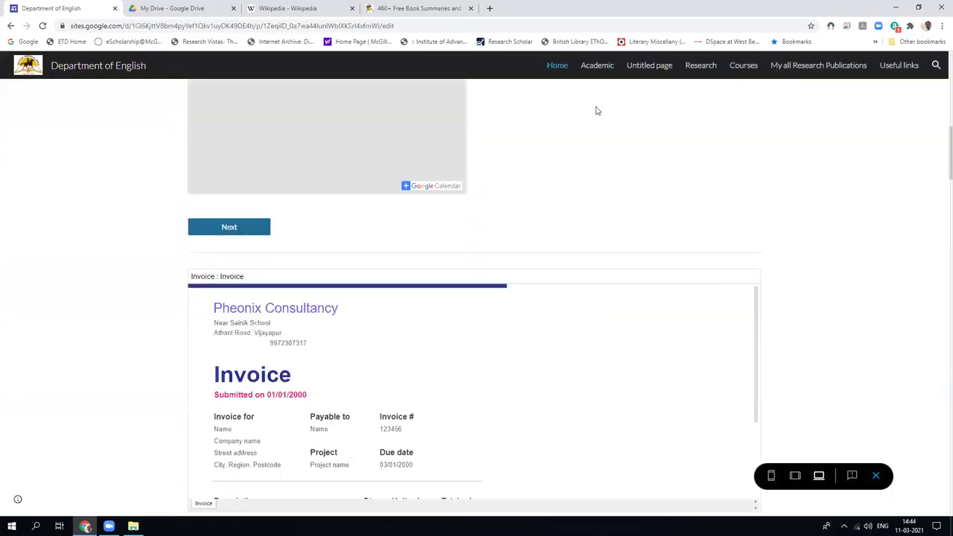
left_click(602, 67)
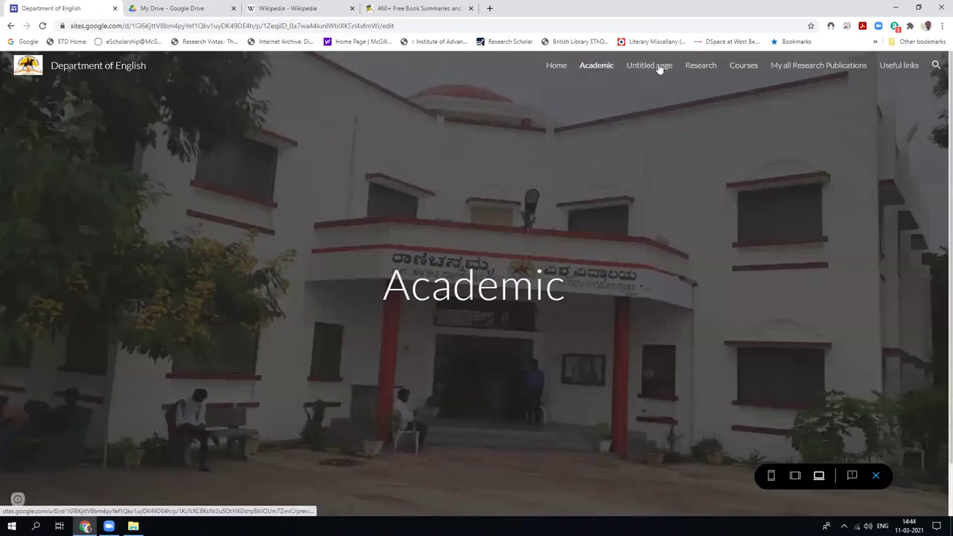
left_click(659, 69)
left_click(696, 71)
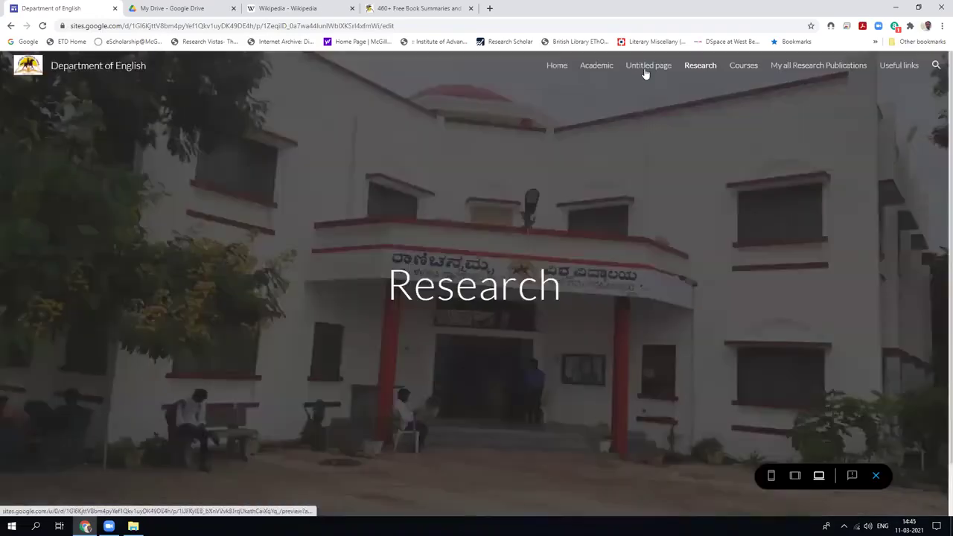
left_click(748, 66)
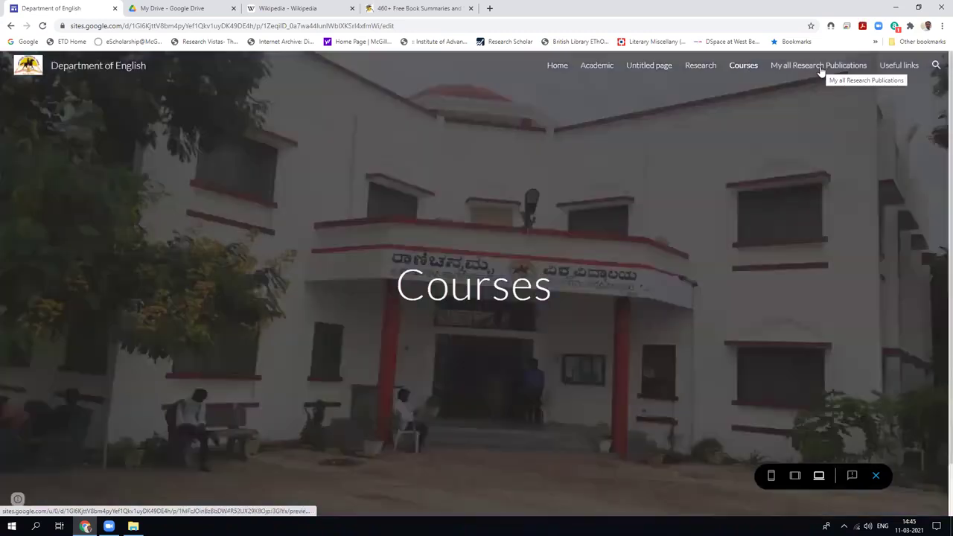
left_click(815, 68)
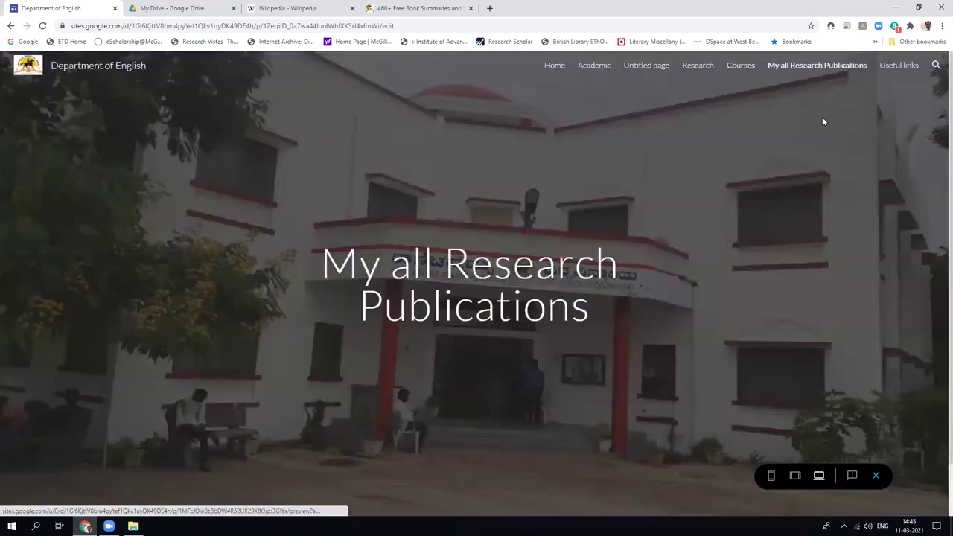
left_click(900, 66)
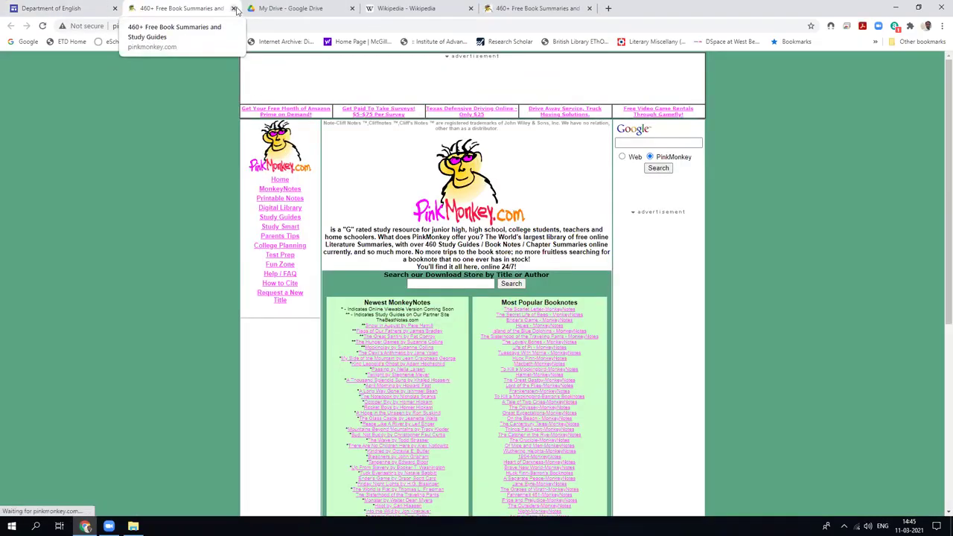
left_click(59, 9)
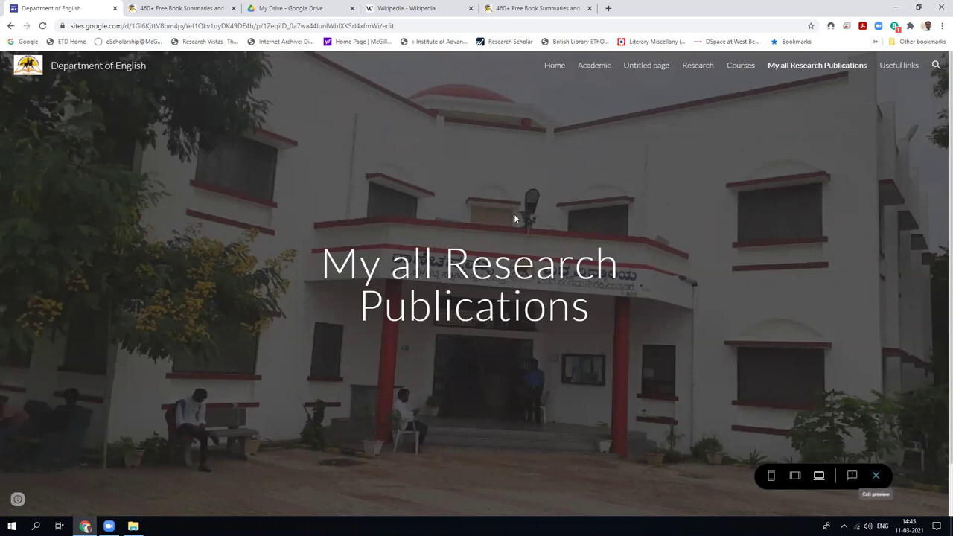
Revisit Academic, Research and Courses in preview, then exit back to editing.
left_click(589, 70)
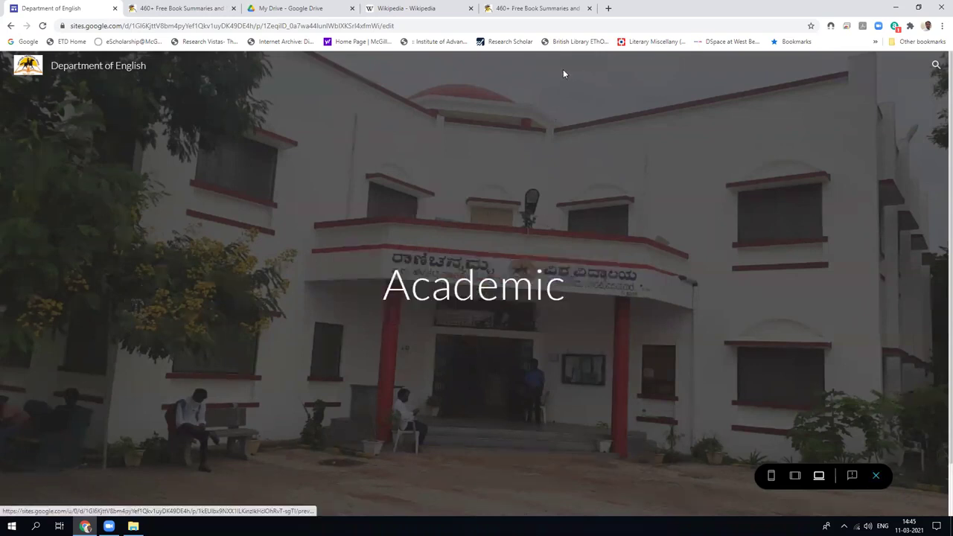
left_click(697, 67)
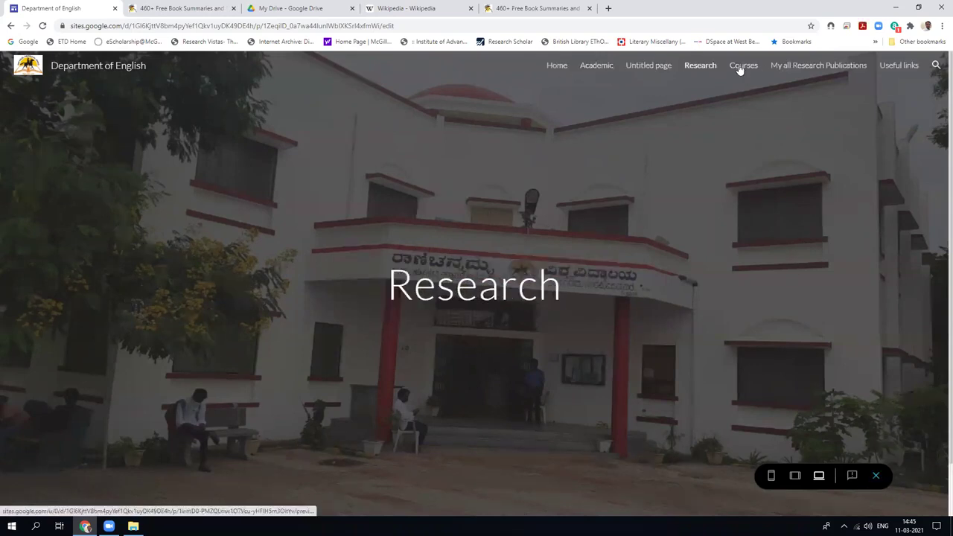
left_click(741, 66)
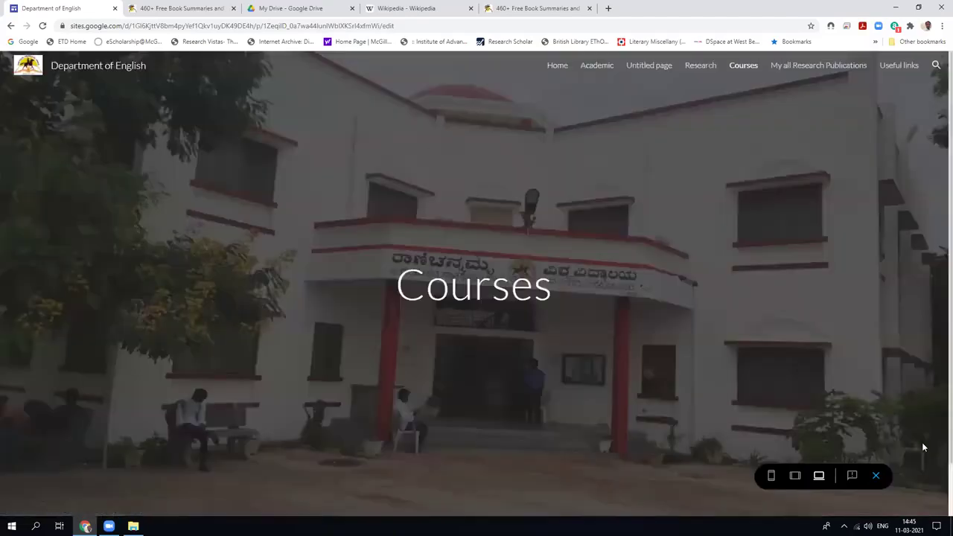
left_click(878, 475)
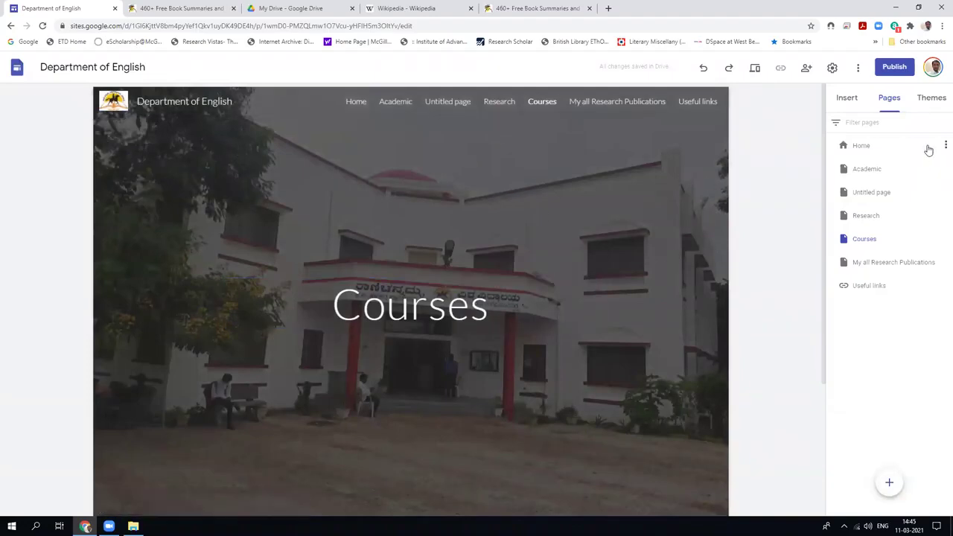
Try Aristotle (purple, Classic font), Simple and Diplomat themes before settling on Vision.
left_click(930, 100)
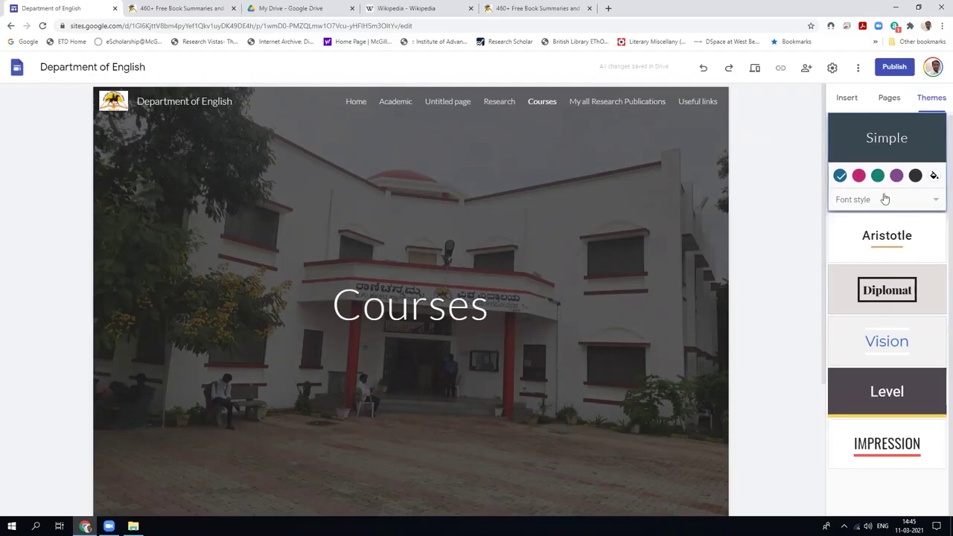
left_click(880, 244)
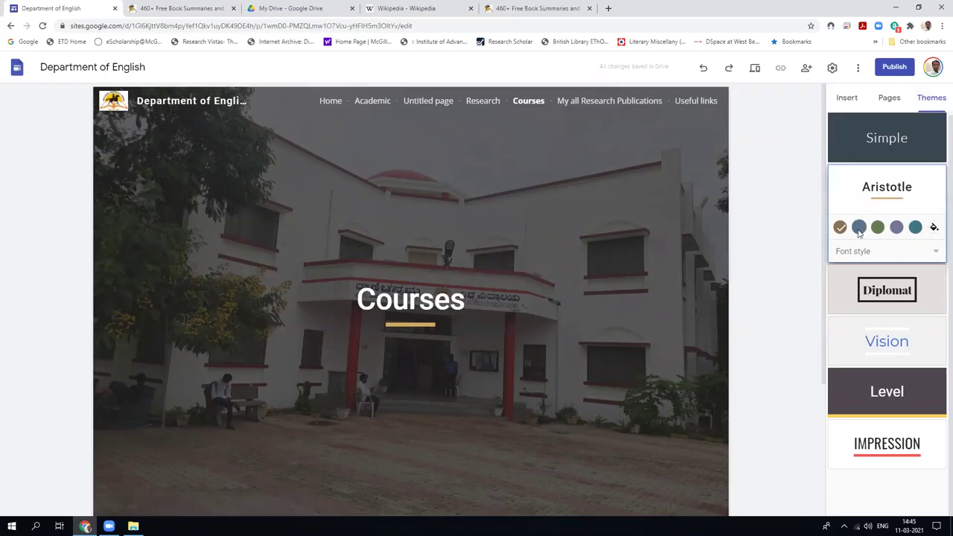
left_click(897, 227)
left_click(881, 253)
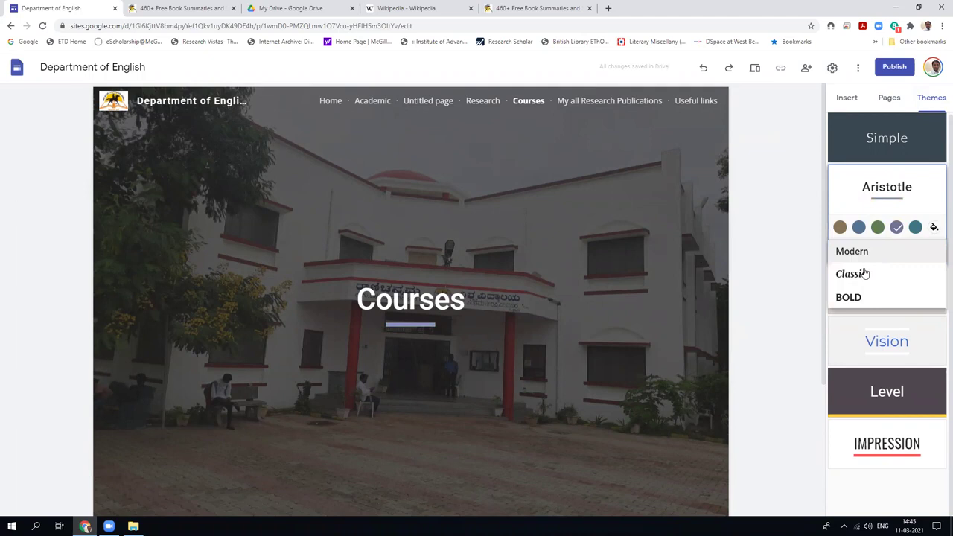
left_click(857, 282)
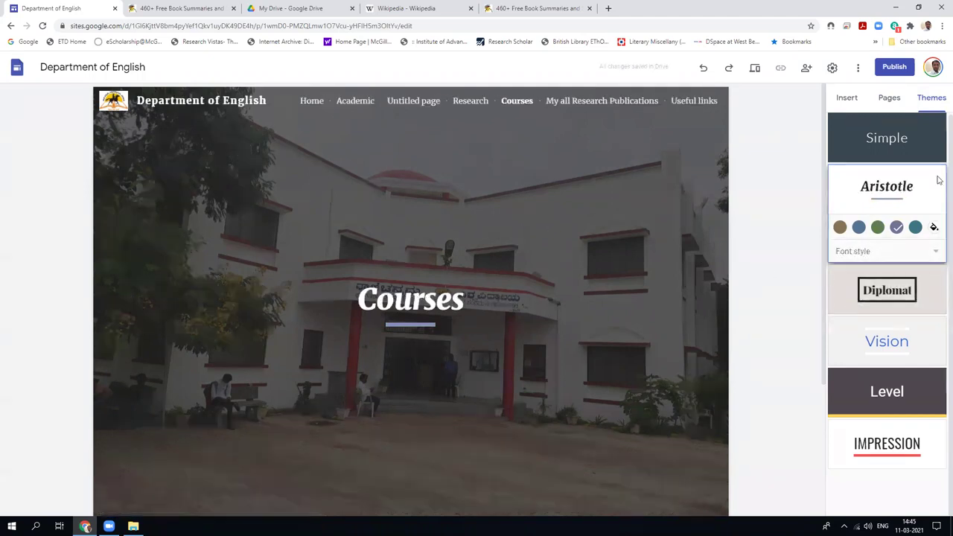
left_click(903, 142)
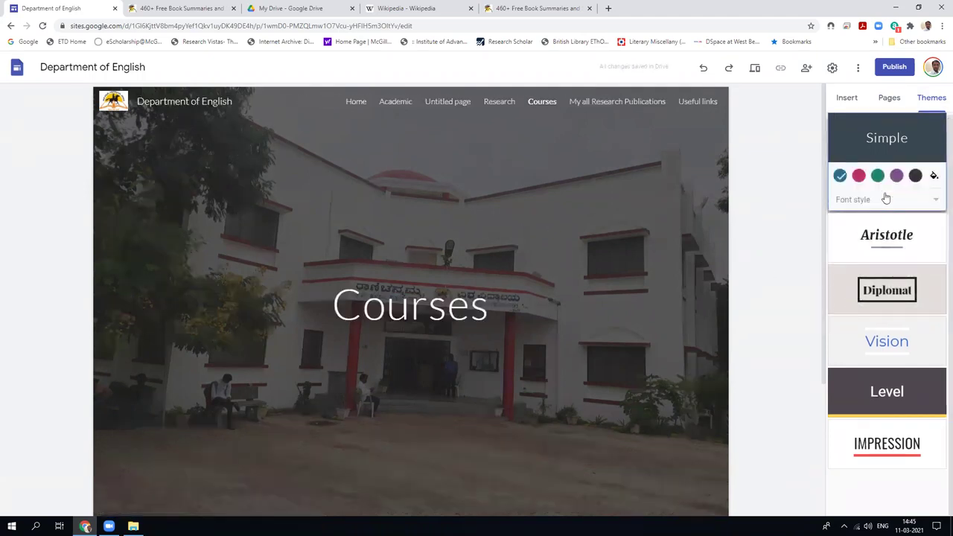
left_click(866, 252)
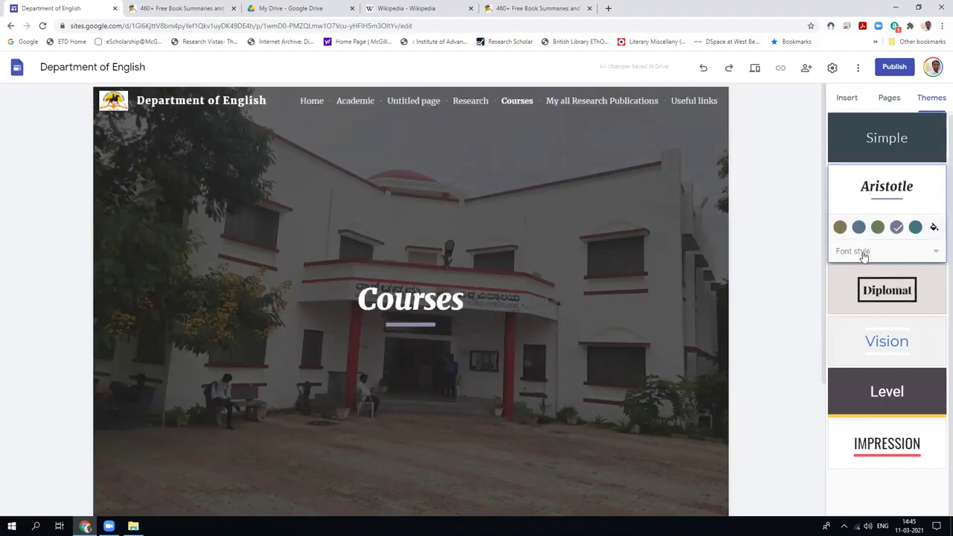
left_click(861, 288)
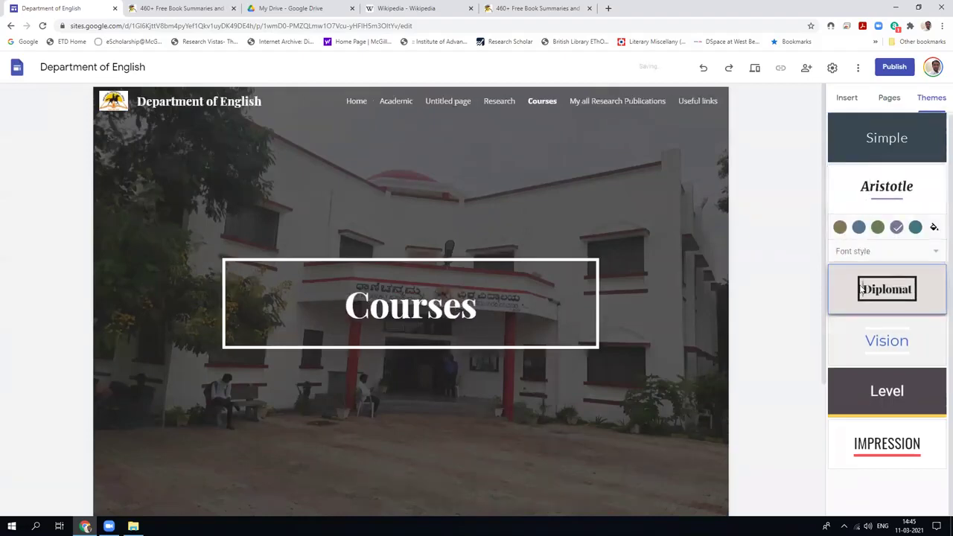
left_click(869, 357)
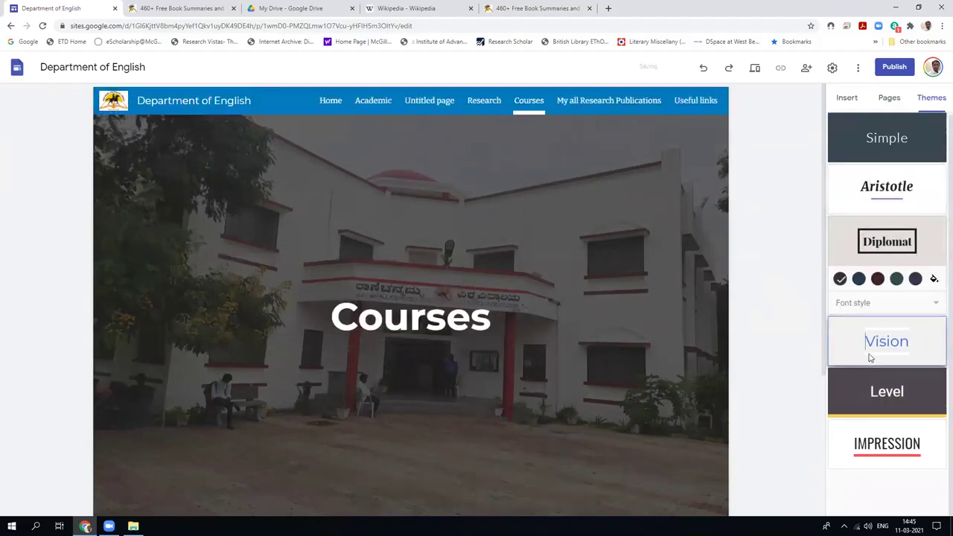
Try uploading a Ramanujan College picture from the computer as the Courses header.
right_click(609, 195)
left_click(531, 427)
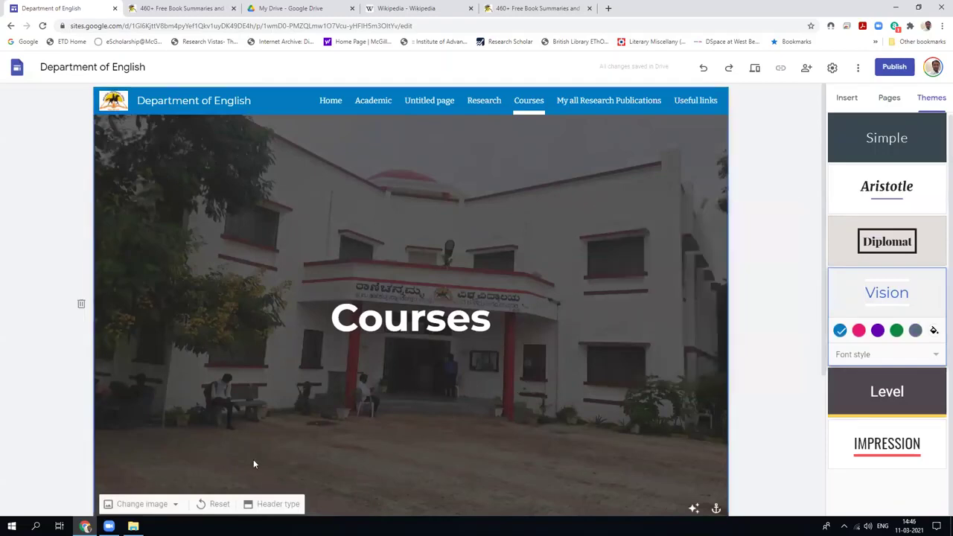
left_click(177, 502)
scroll(231, 318, "down", 2)
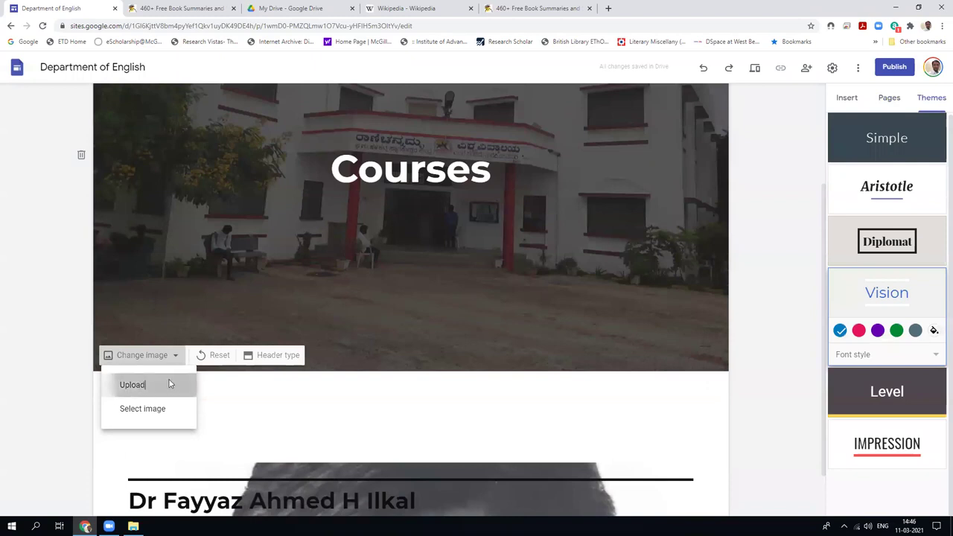
left_click(170, 384)
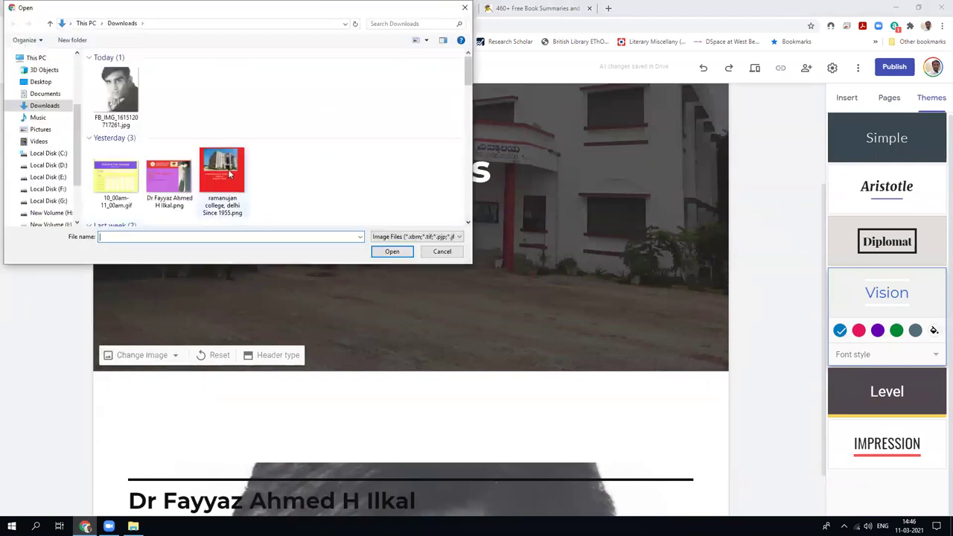
scroll(229, 173, "down", 1)
scroll(229, 173, "up", 1)
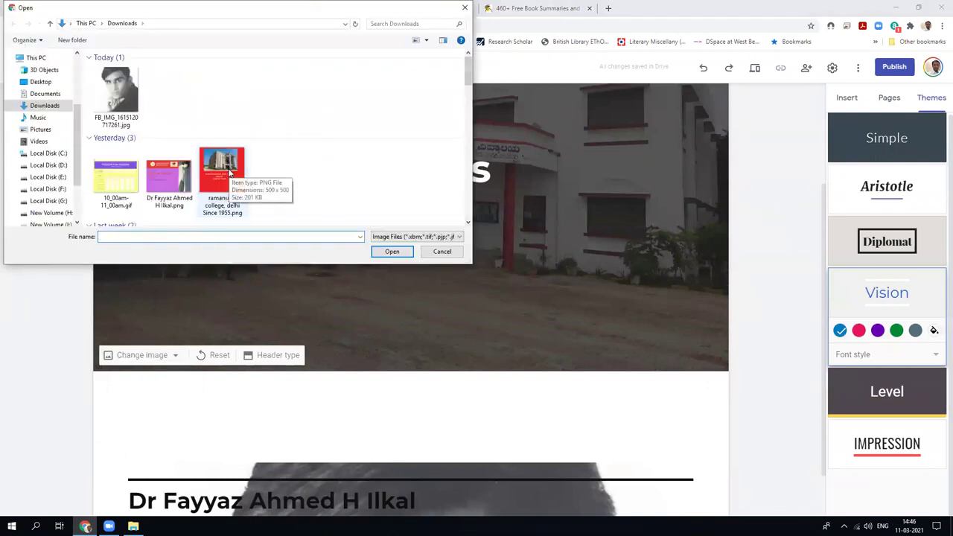
double_click(227, 173)
scroll(590, 335, "up", 1)
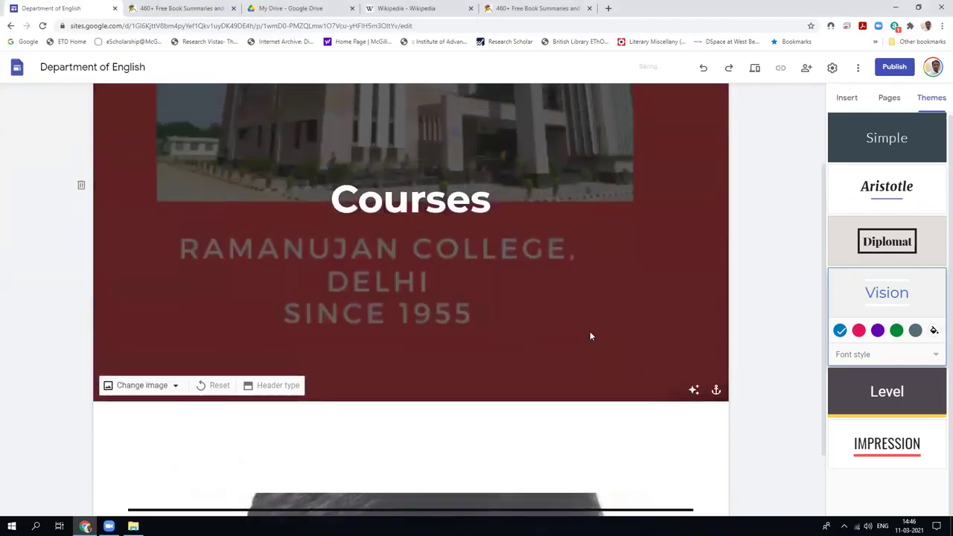
Choose the laptop, coffee cup and notebook gallery photo for the Courses header.
left_click(175, 412)
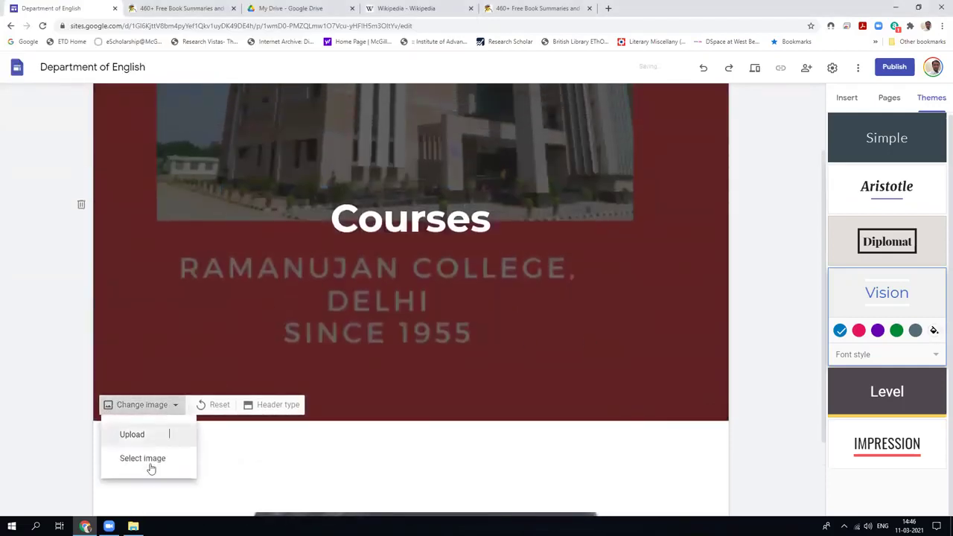
left_click(123, 458)
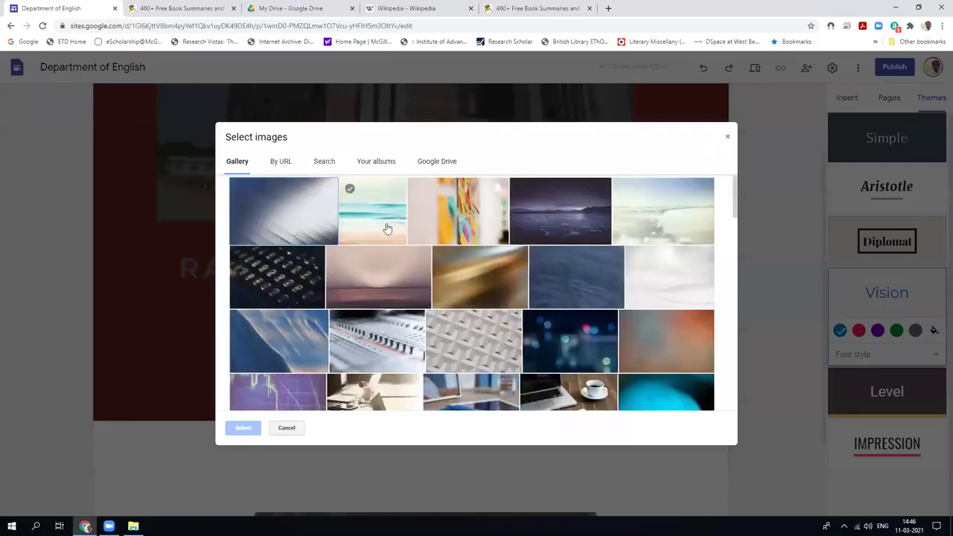
left_click(386, 224)
scroll(313, 357, "down", 1)
left_click(246, 427)
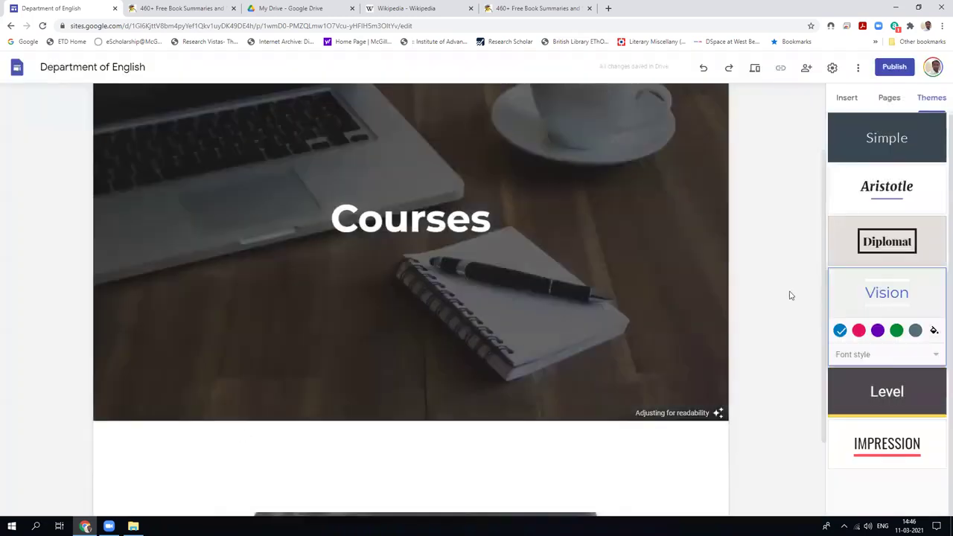
scroll(785, 298, "up", 1)
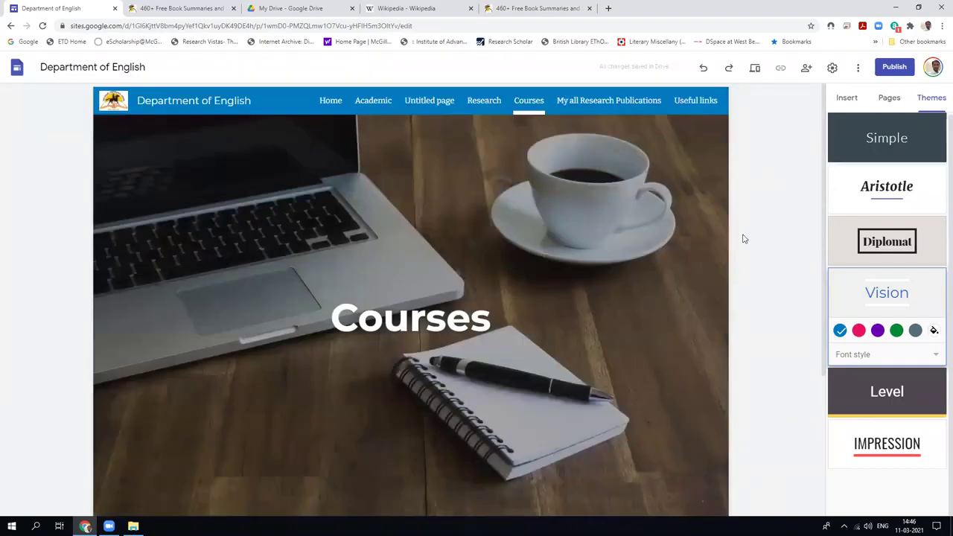
mouse_move(703, 238)
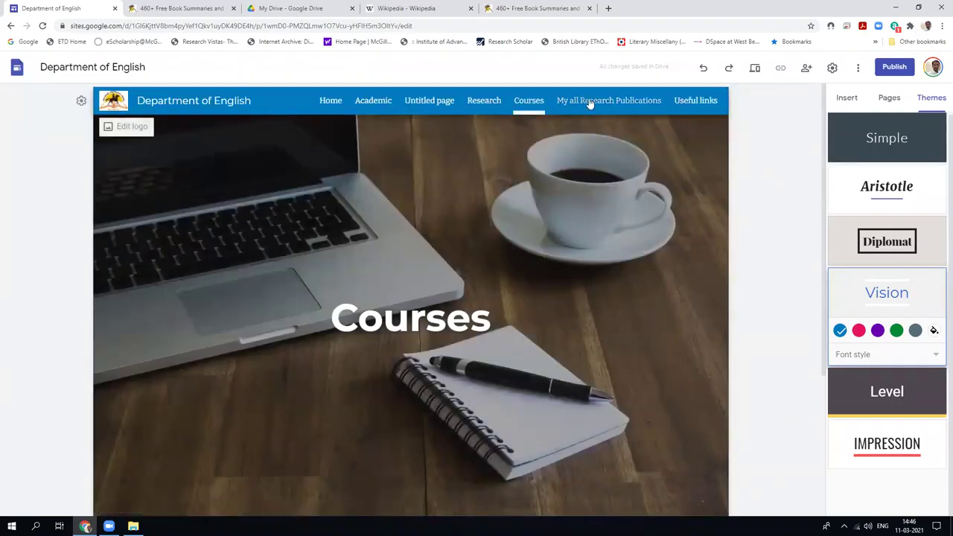
On the Academic page, browse the gallery for a new header image.
left_click(373, 101)
mouse_move(587, 272)
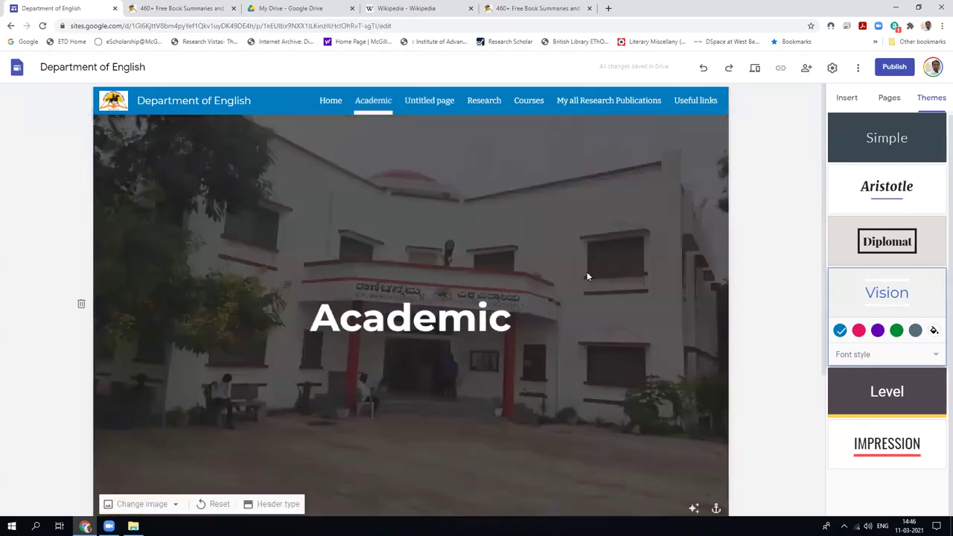
right_click(537, 241)
left_click(185, 506)
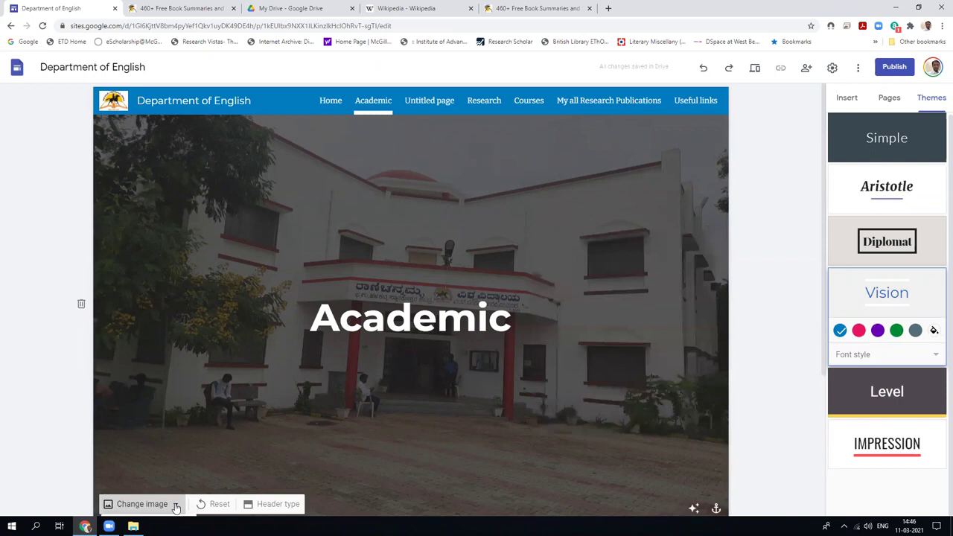
left_click(176, 504)
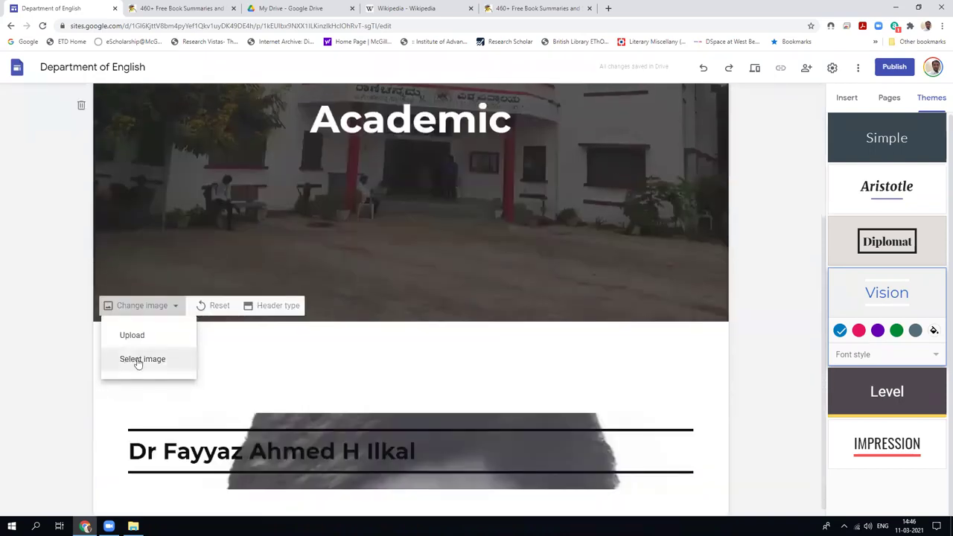
left_click(139, 360)
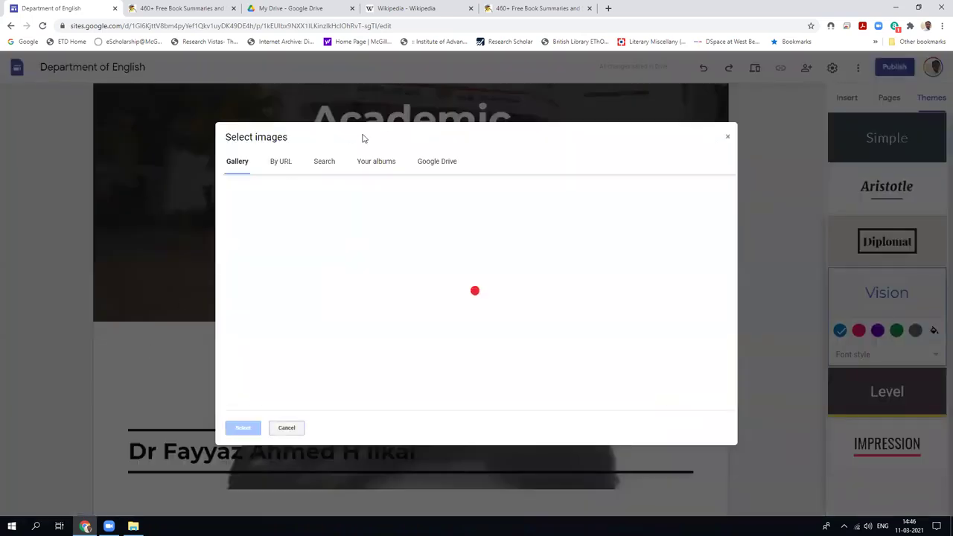
Apply the chalkboard photo from the last gallery row as header, then open Untitled page.
scroll(447, 298, "down", 3)
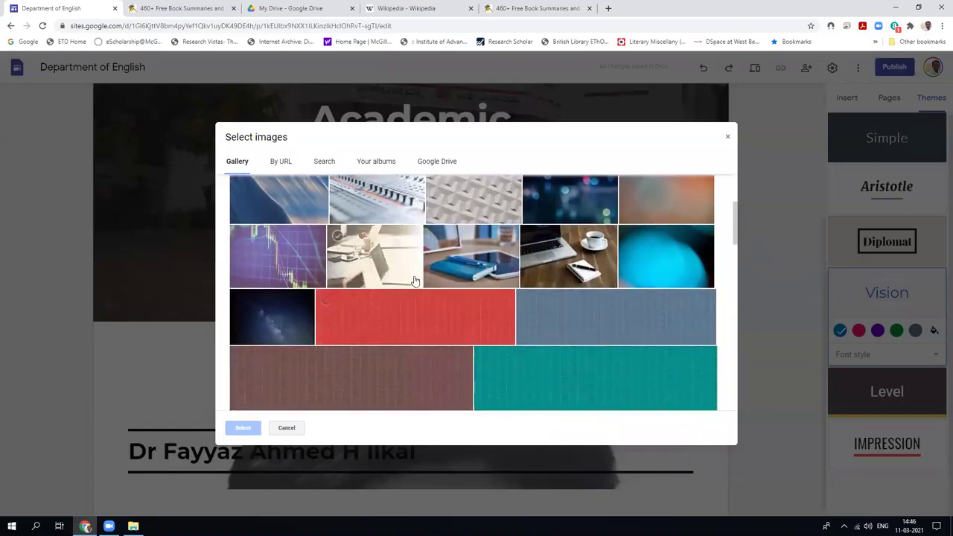
scroll(415, 283, "down", 3)
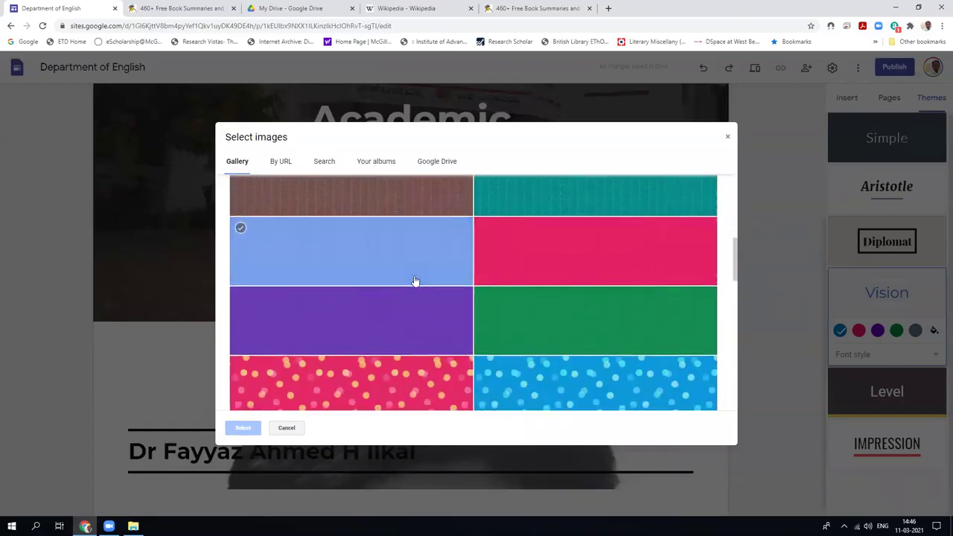
scroll(415, 281, "down", 7)
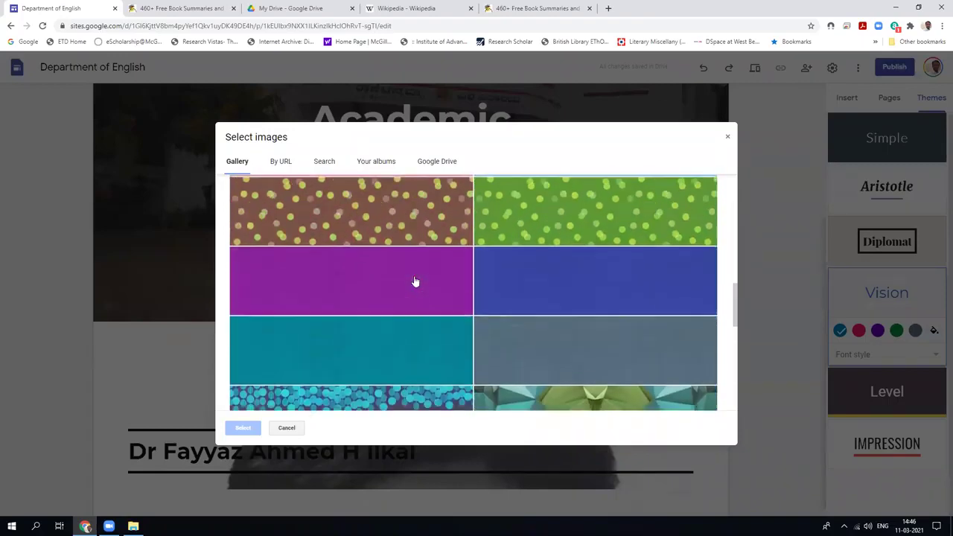
scroll(415, 281, "down", 5)
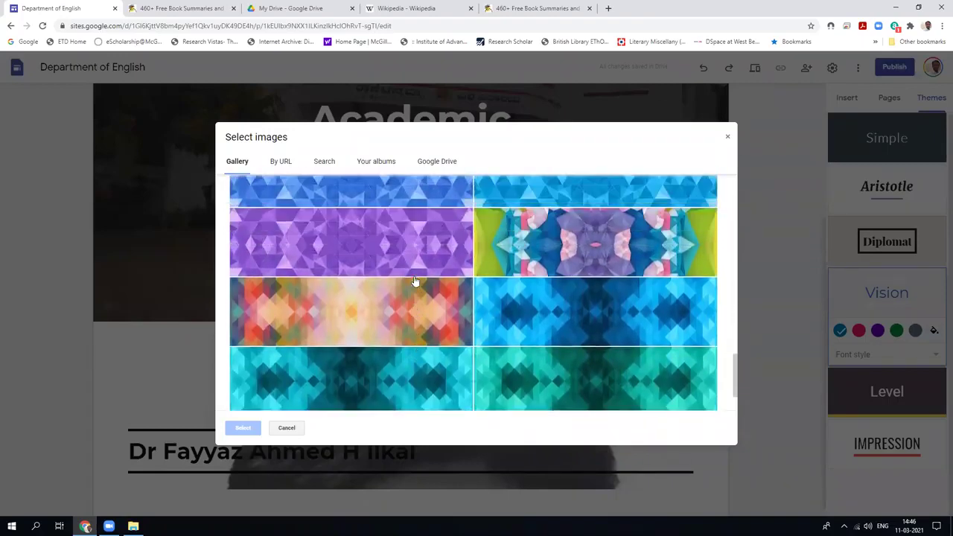
left_click(284, 375)
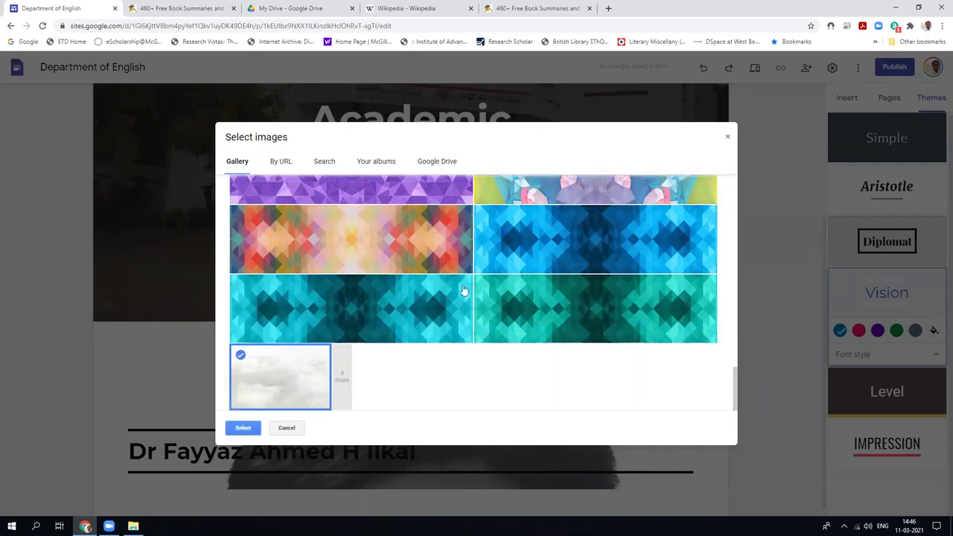
left_click(345, 379)
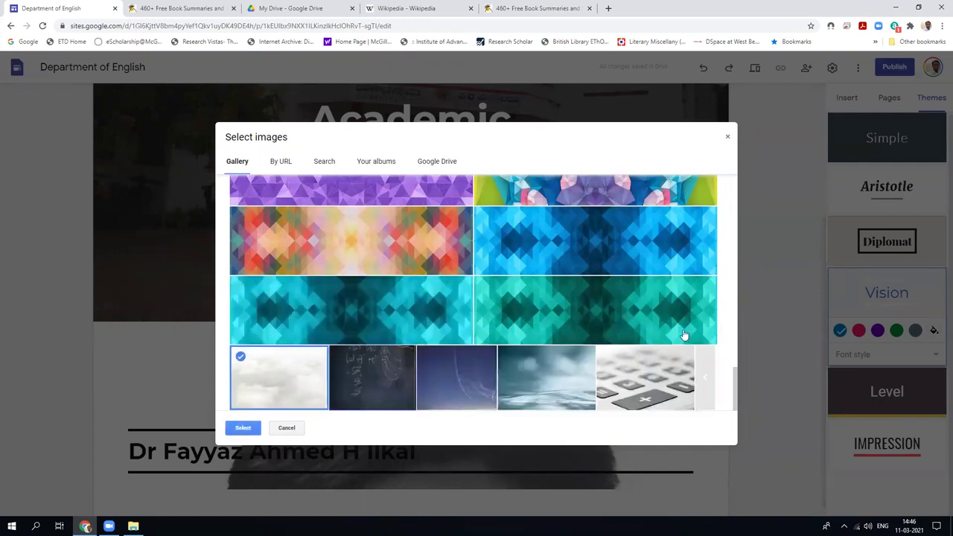
left_click(391, 372)
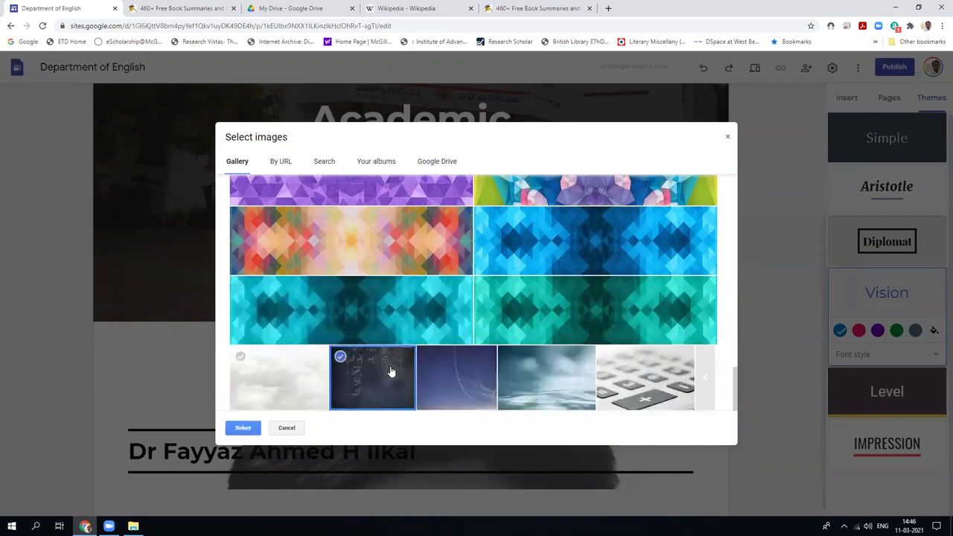
left_click(242, 428)
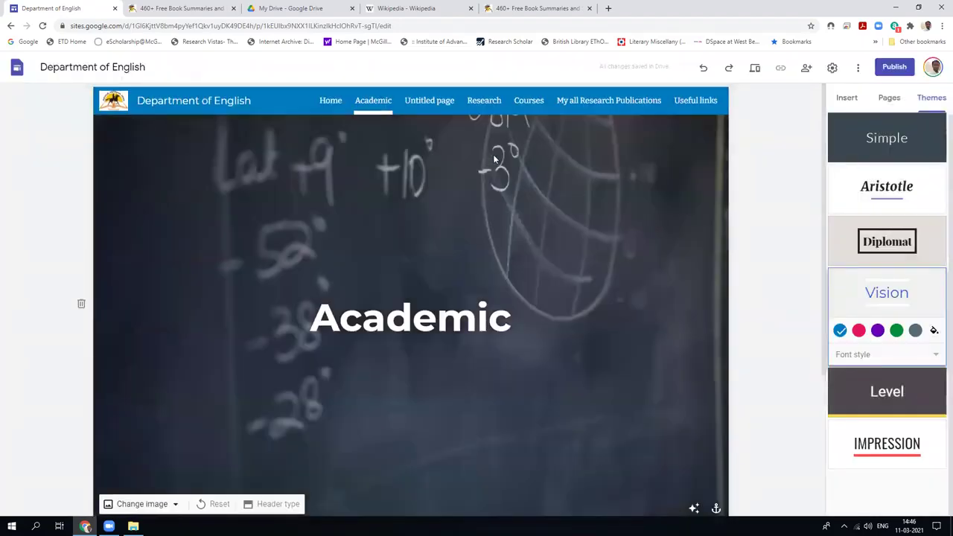
left_click(444, 106)
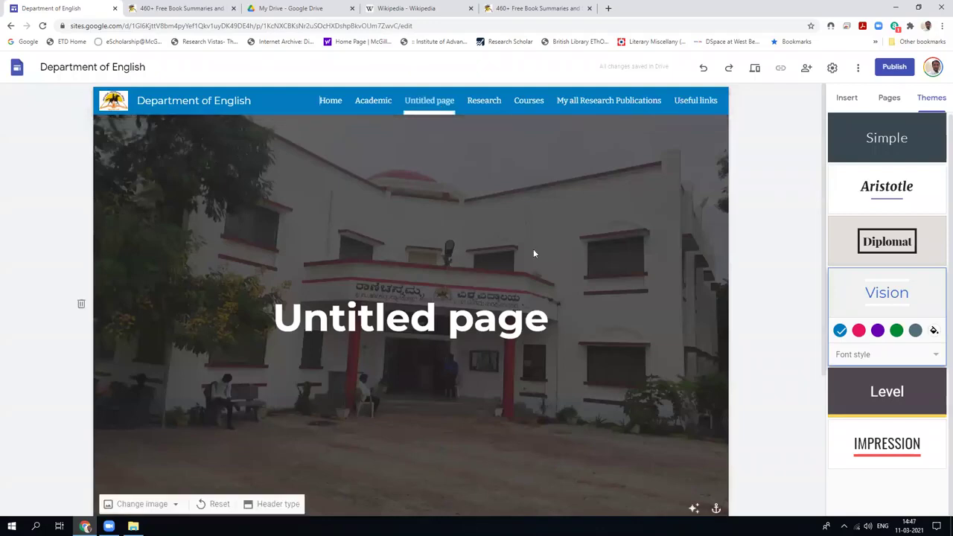
Go to the Research page and open the header's Change image > Select image picker.
scroll(751, 222, "down", 3)
scroll(752, 223, "up", 5)
left_click(482, 101)
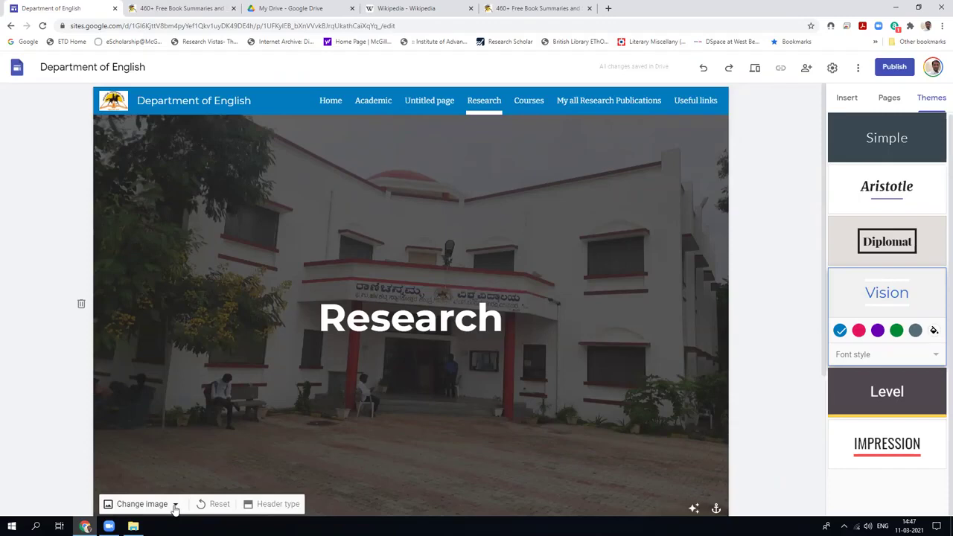
left_click(179, 505)
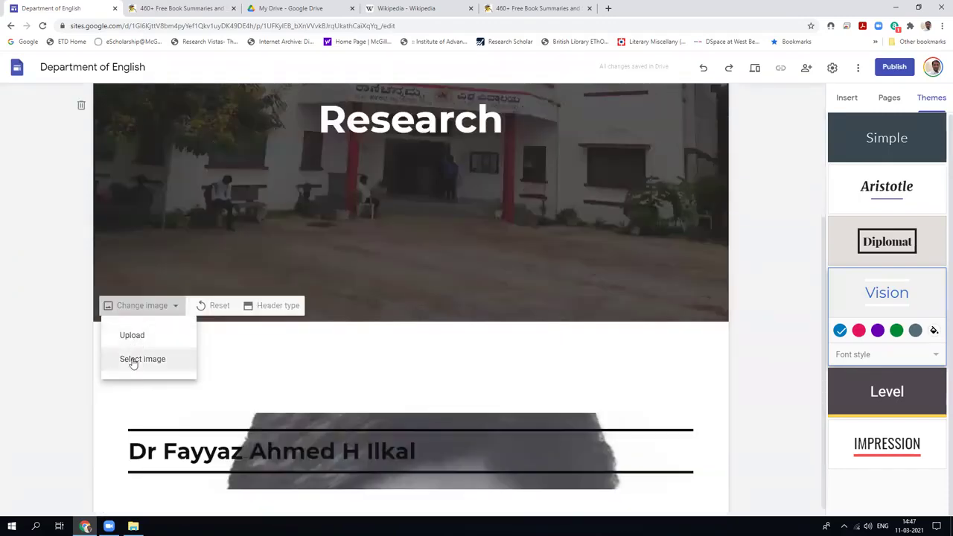
left_click(138, 357)
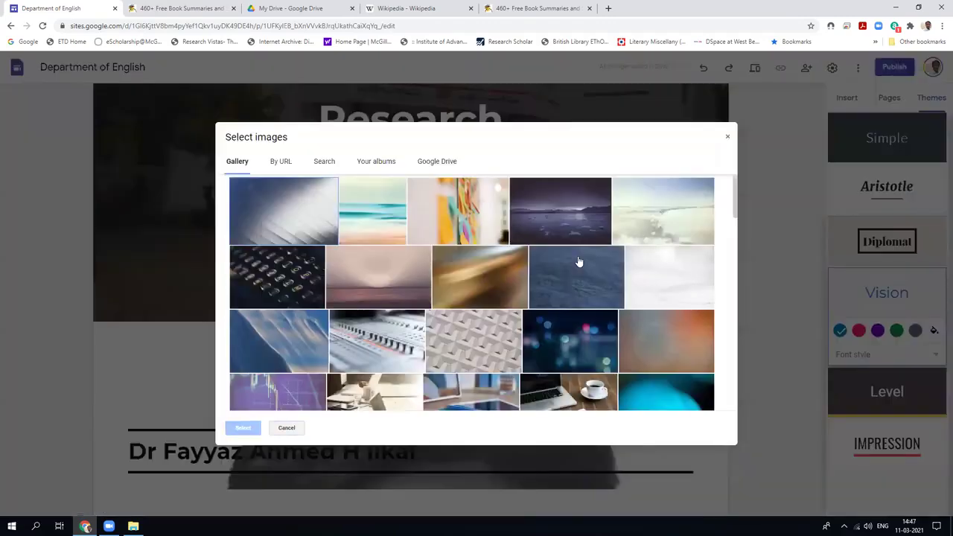
Search the web for 'william shakespeare' images and pick the engraving portrait result.
scroll(539, 216, "down", 2)
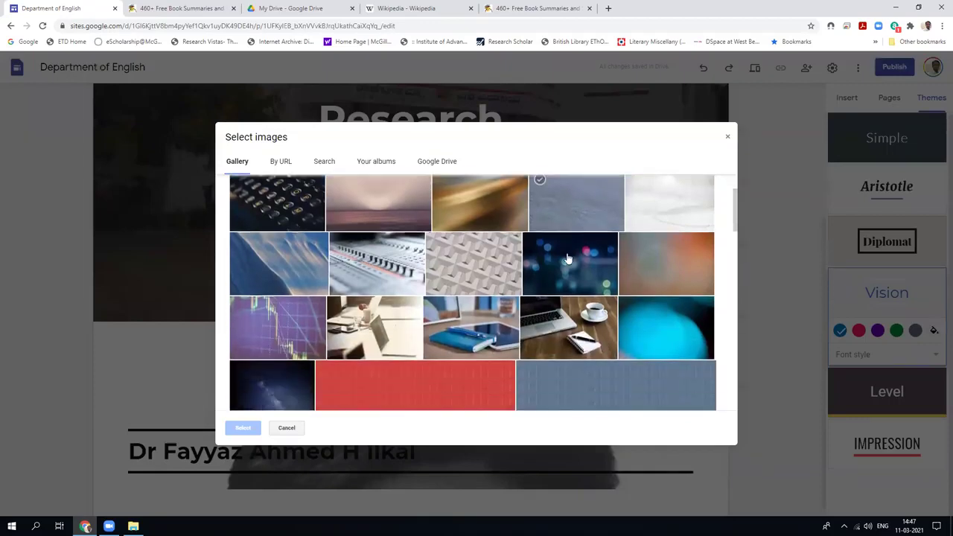
left_click(325, 162)
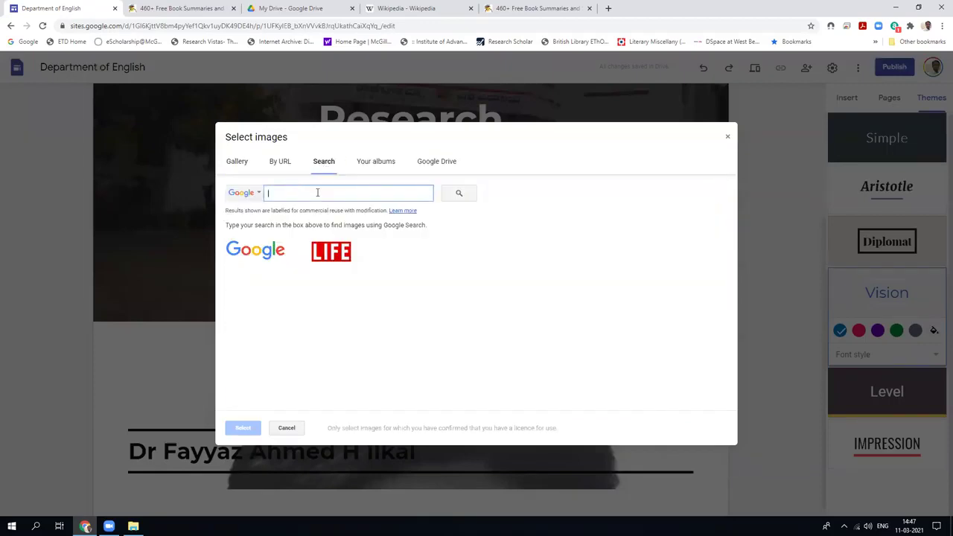
type("william shakespeare")
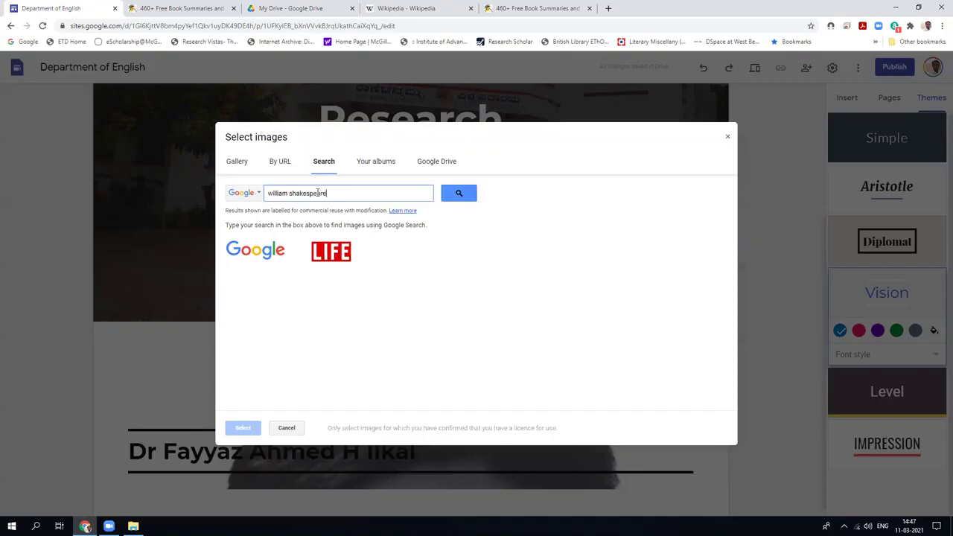
key("Return")
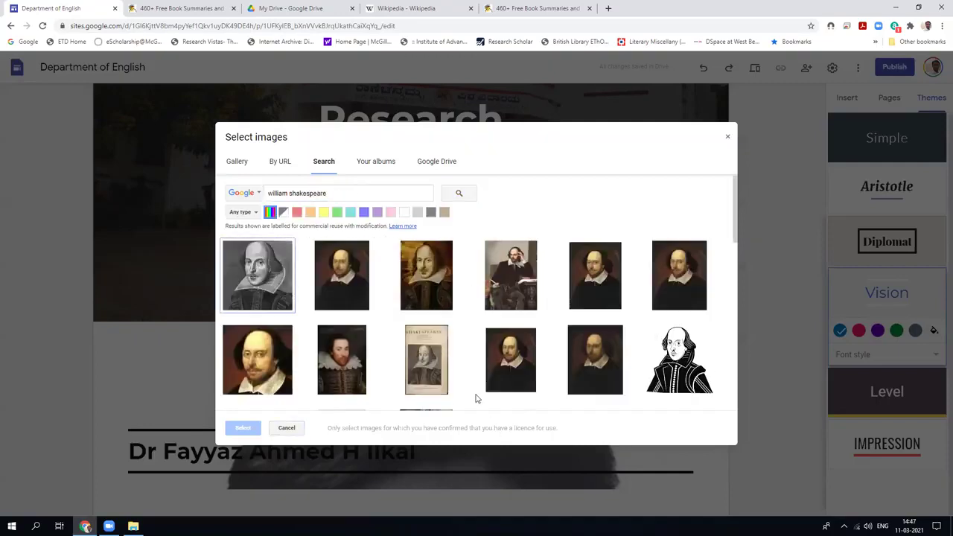
left_click(273, 292)
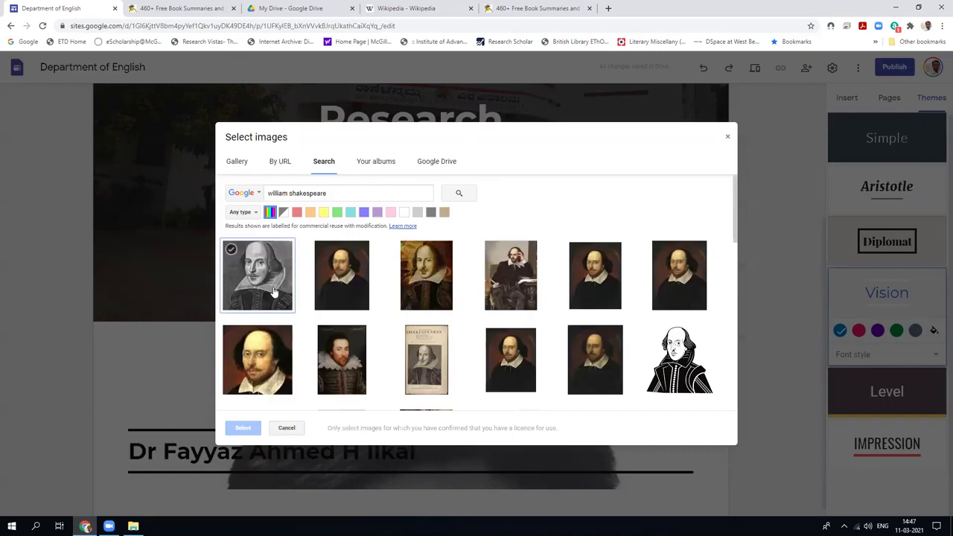
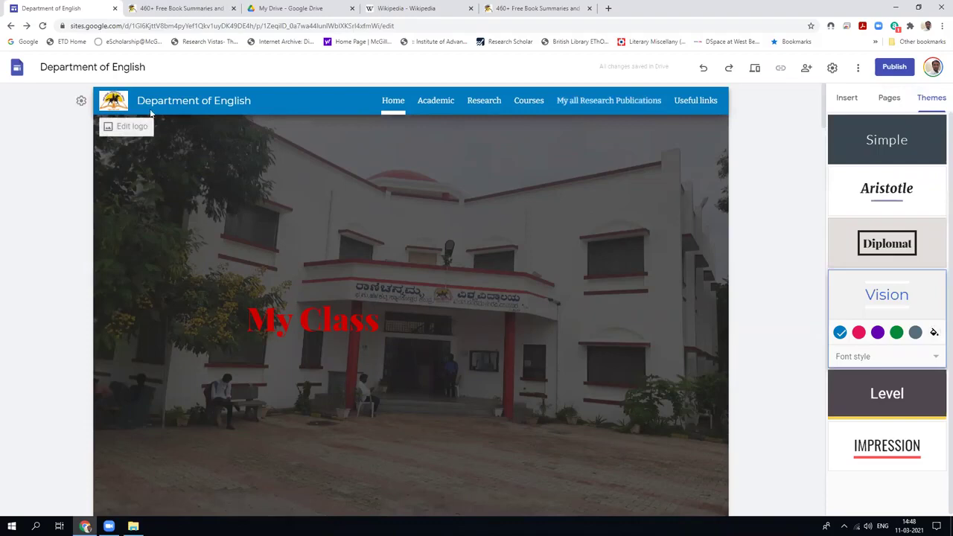
Try the Level theme on the Department of English site from the Themes panel.
left_click(893, 391)
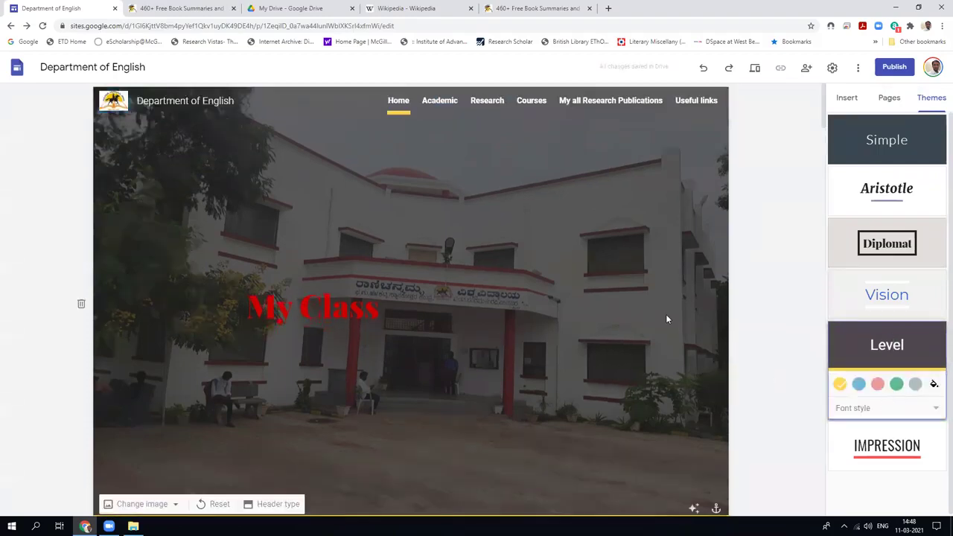
Apply the Impression theme and preview the site with its red-ruled MY CLASS header.
left_click(887, 447)
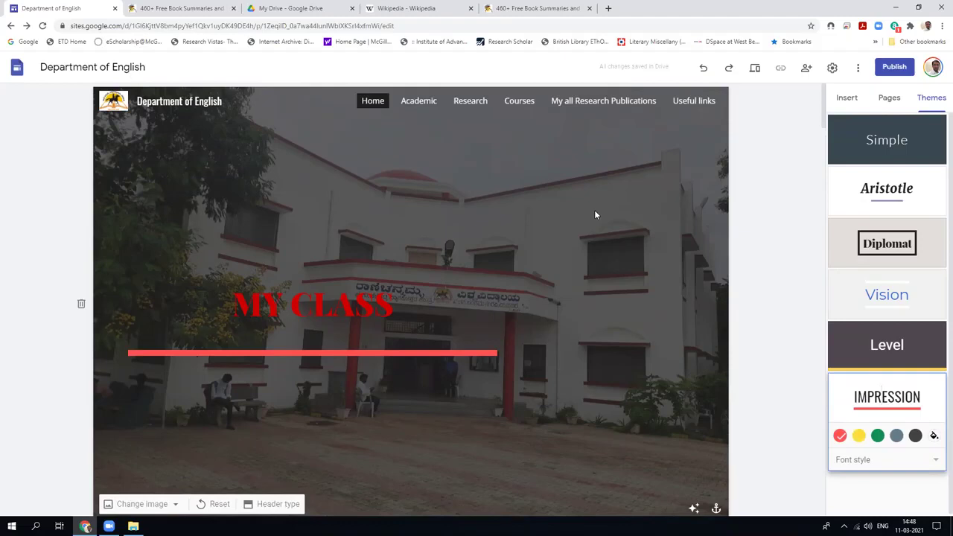
left_click(755, 67)
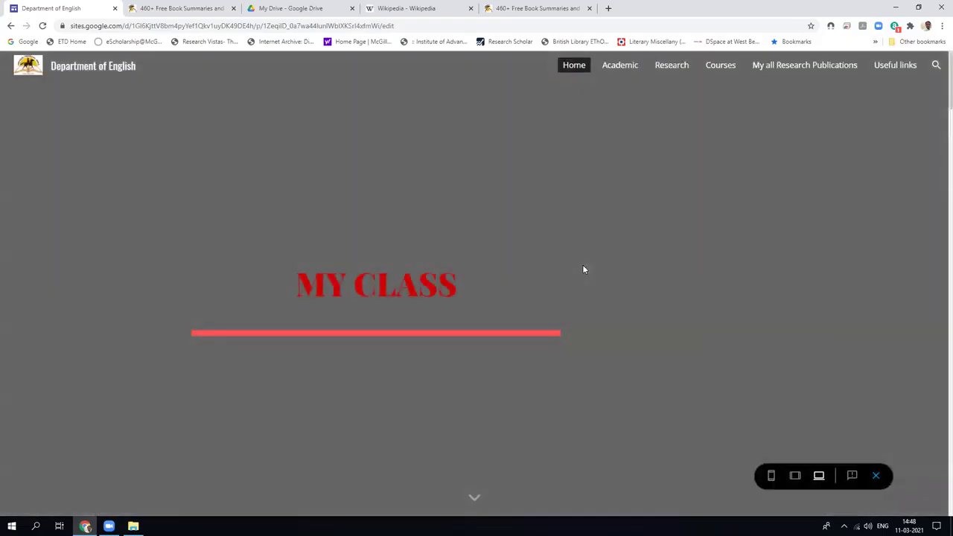
scroll(583, 265, "down", 4)
scroll(583, 269, "down", 15)
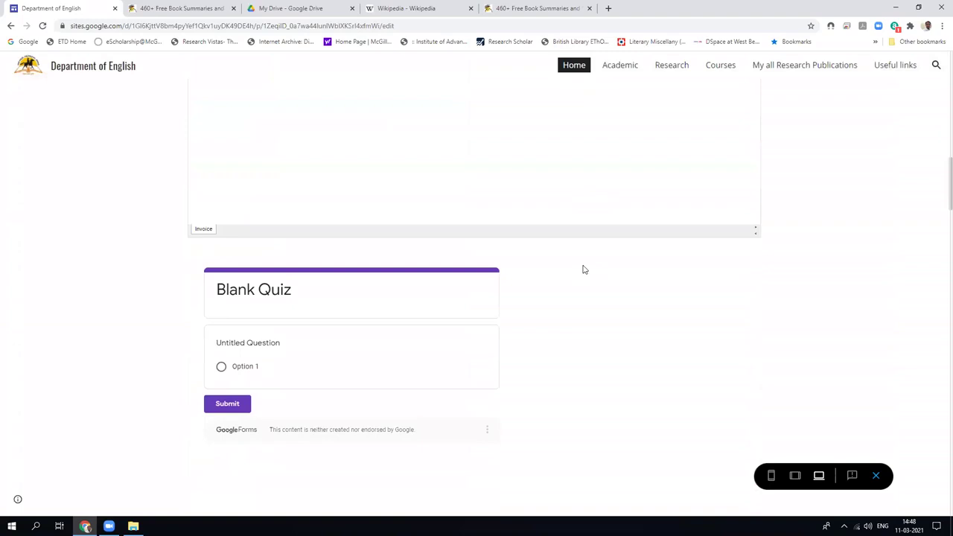
scroll(583, 269, "down", 20)
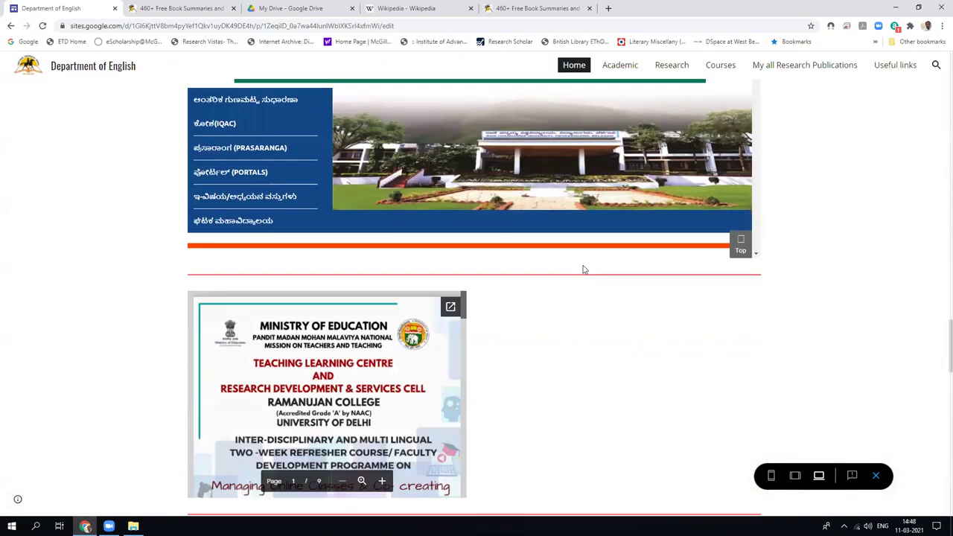
scroll(583, 269, "down", 5)
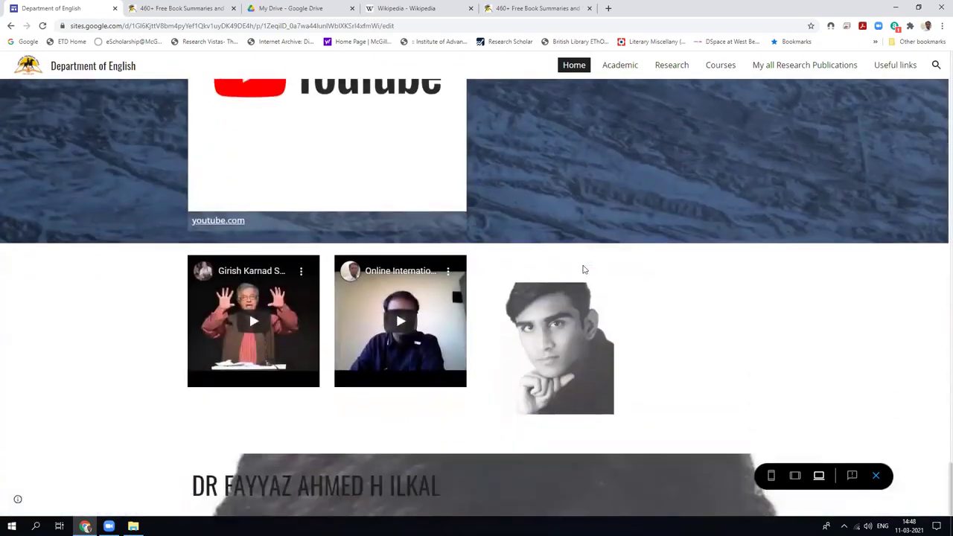
scroll(584, 269, "up", 12)
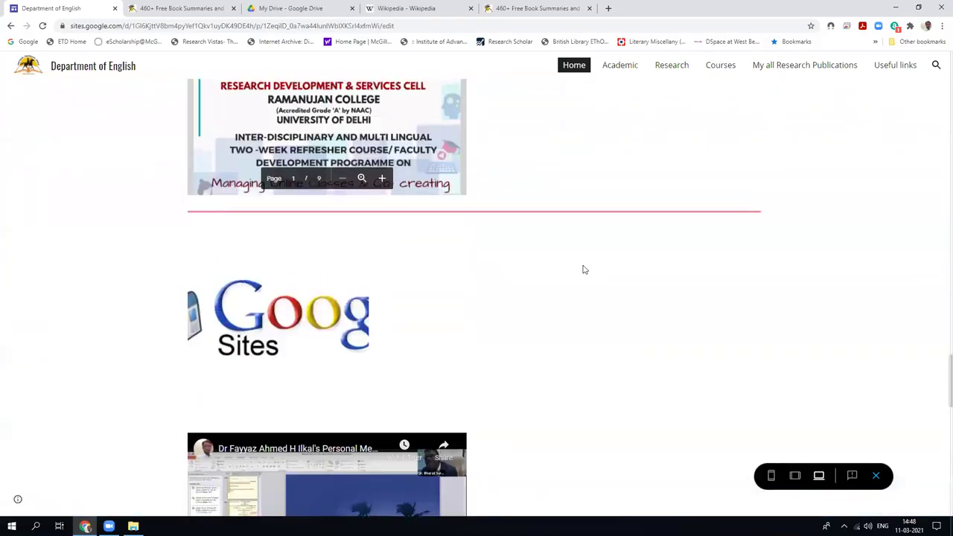
scroll(583, 269, "up", 20)
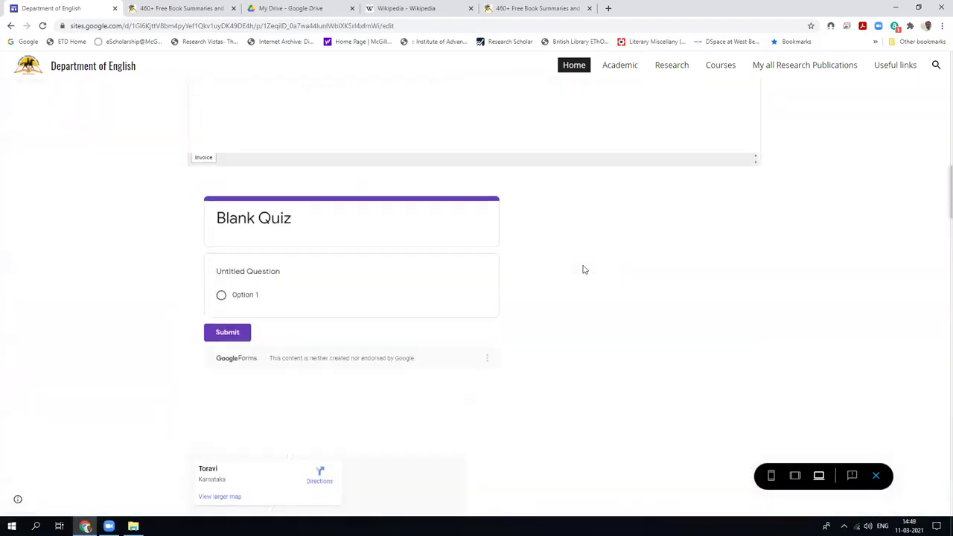
scroll(583, 268, "up", 8)
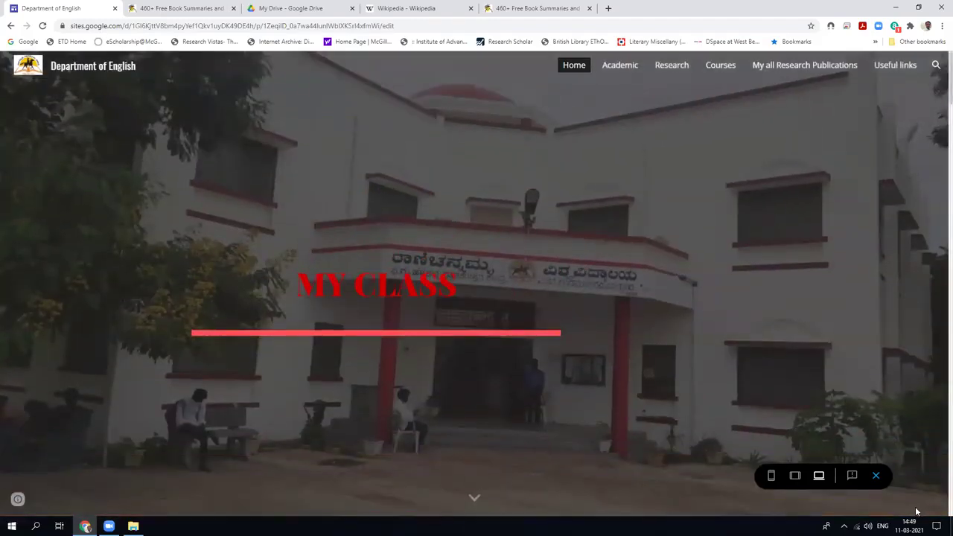
left_click(876, 477)
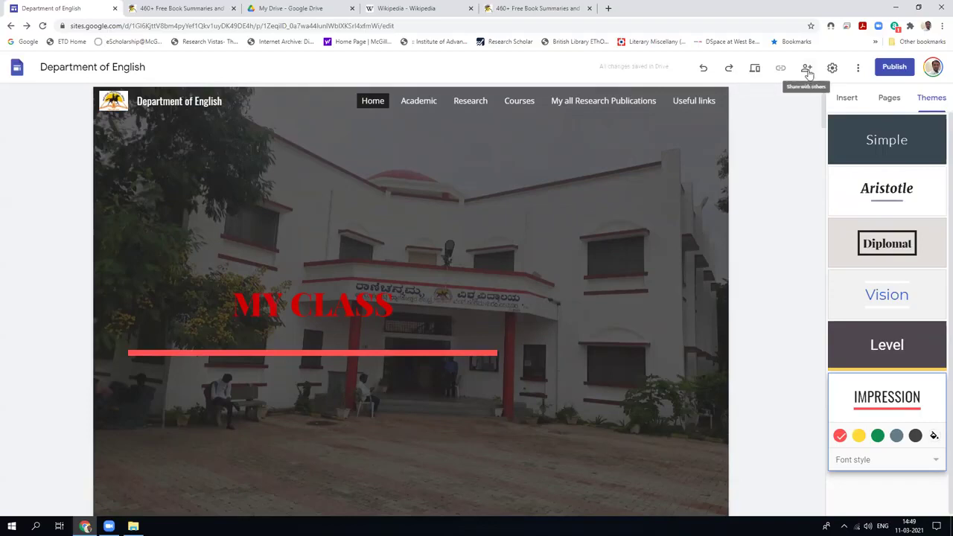
left_click(858, 71)
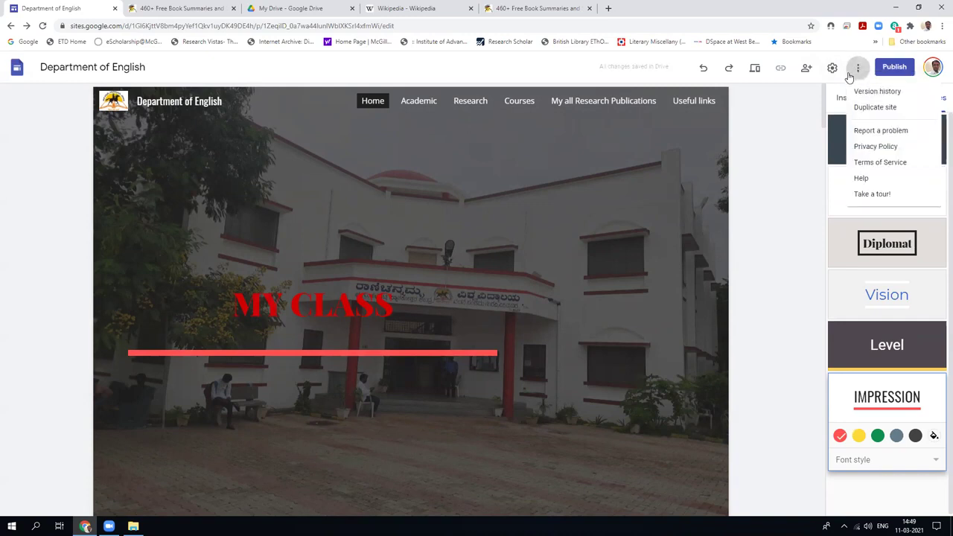
left_click(832, 75)
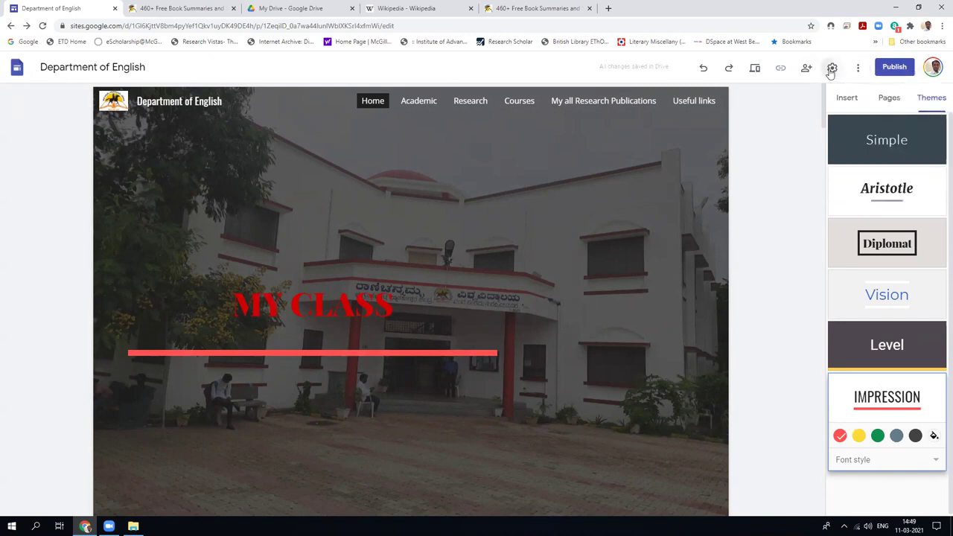
left_click(831, 69)
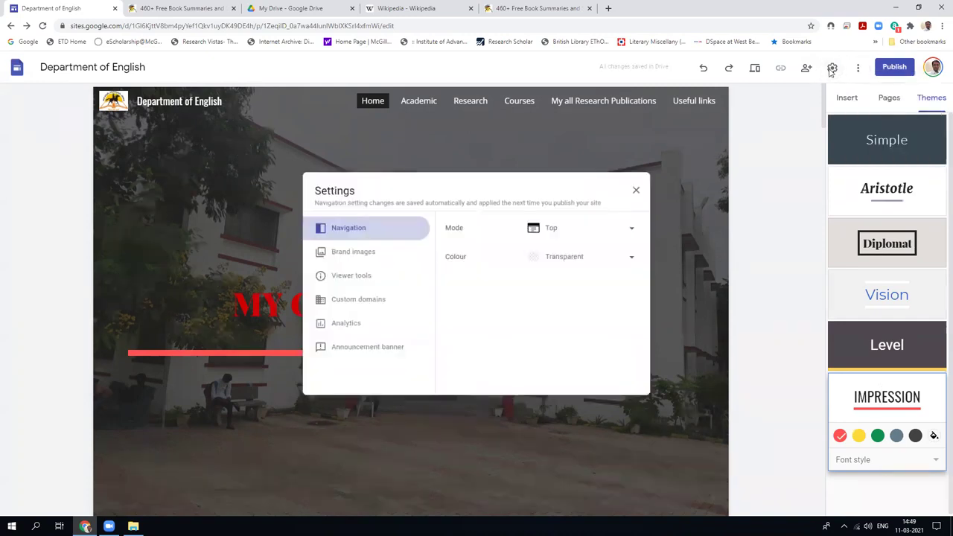
left_click(366, 253)
left_click(634, 193)
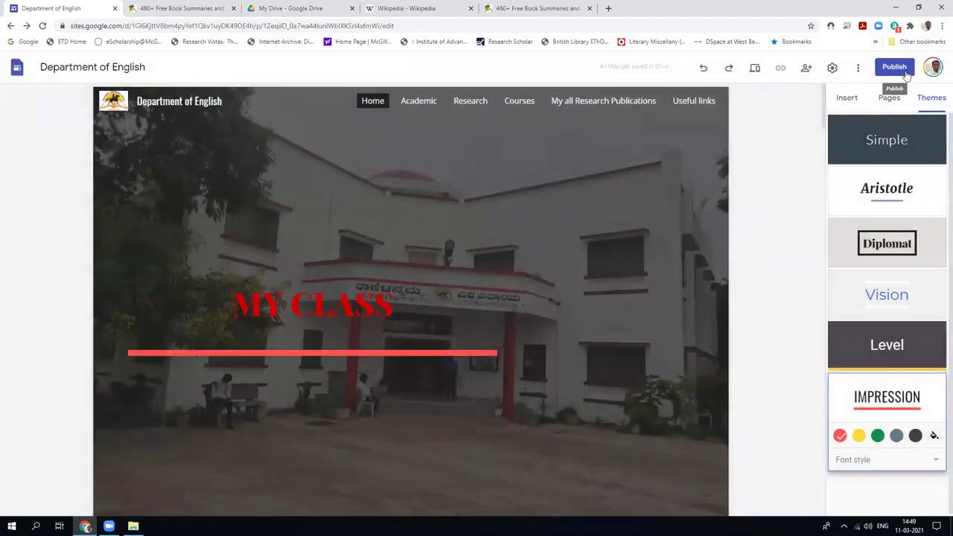
In Publish to the web, replace the web address with a new custom address until accepted.
left_click(894, 67)
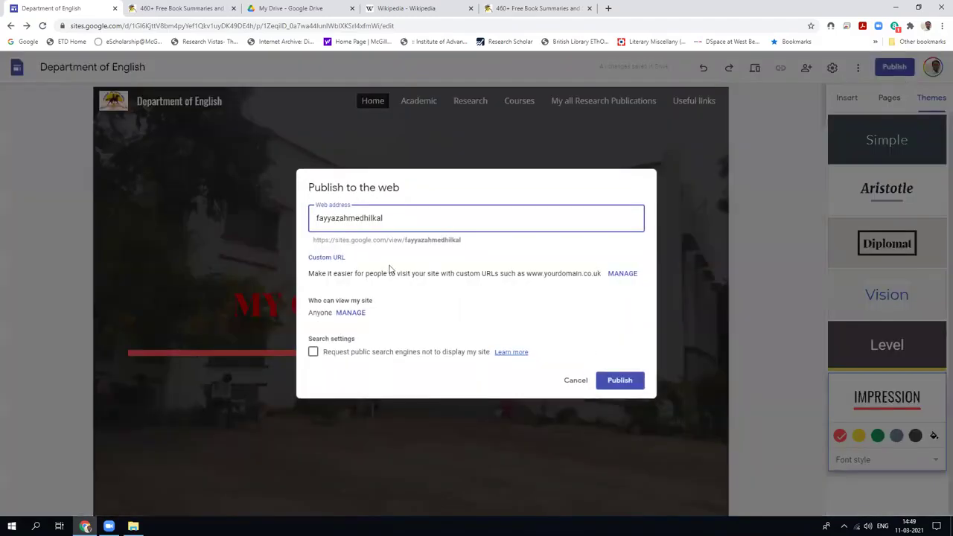
left_click_drag(397, 221, 193, 238)
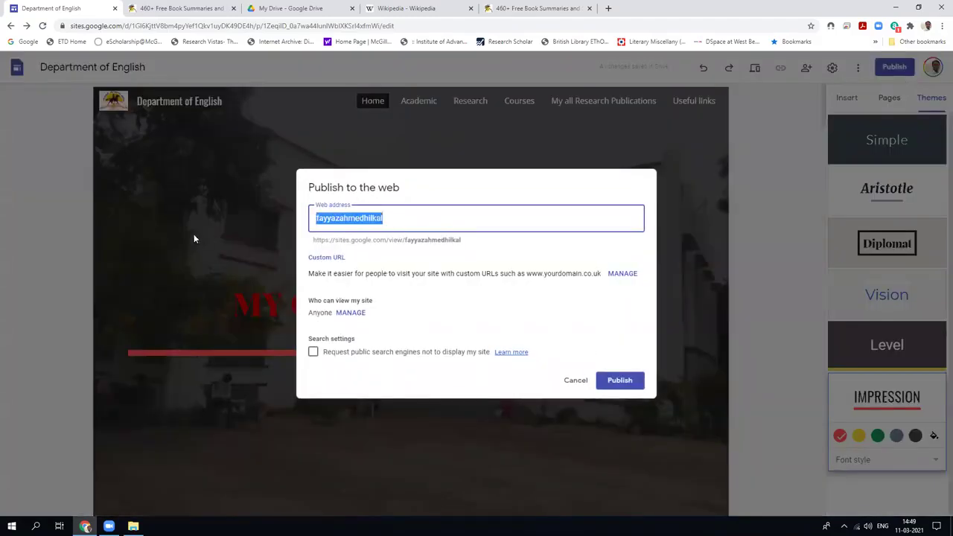
key("BackSpace")
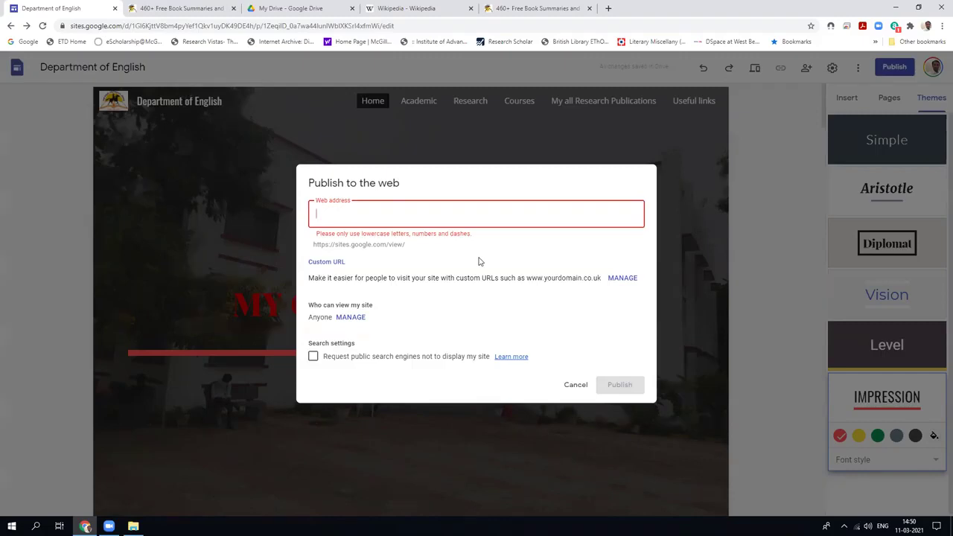
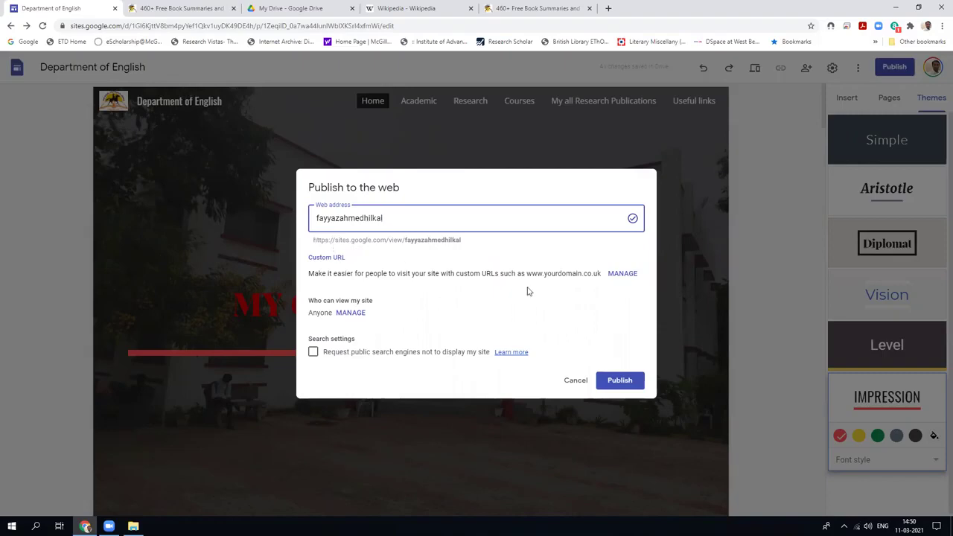
left_click(623, 274)
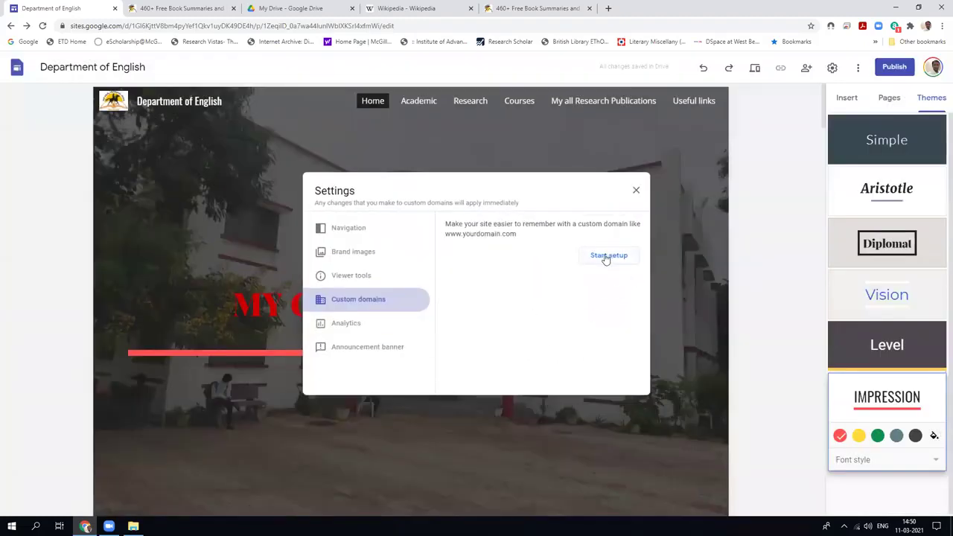
left_click(608, 256)
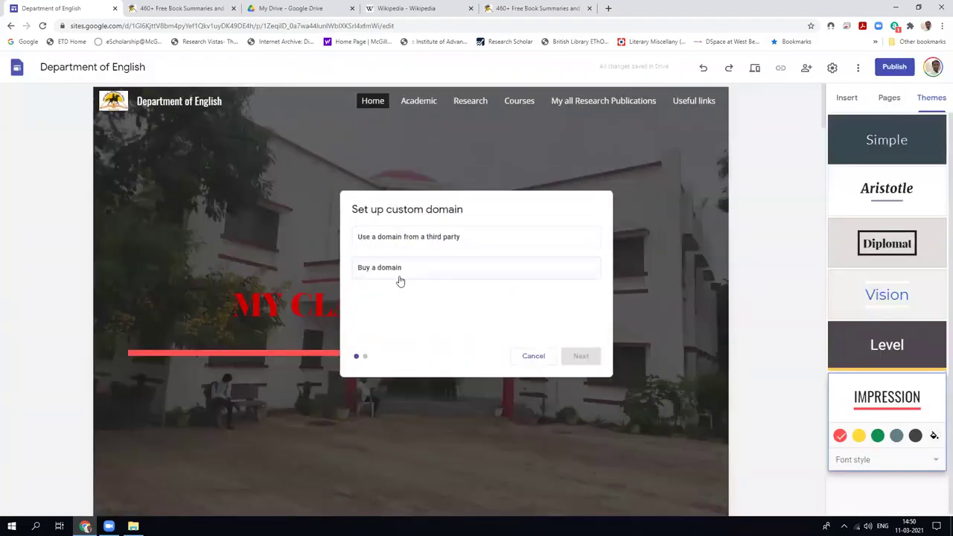
left_click(533, 357)
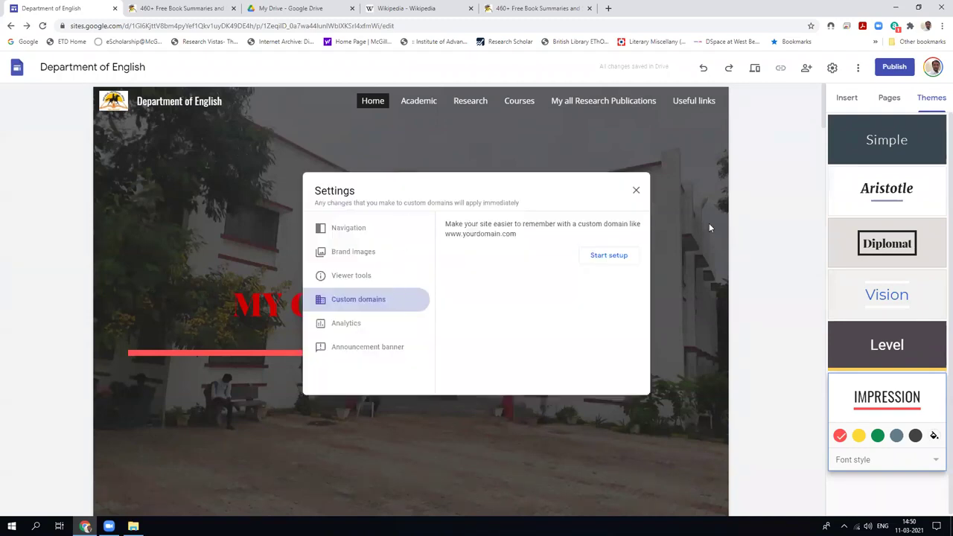
left_click(354, 252)
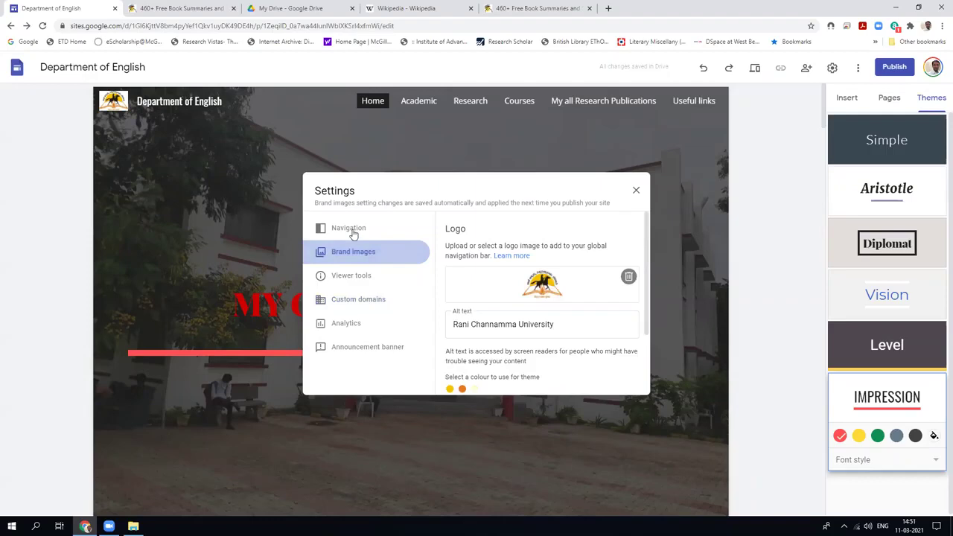
left_click(354, 229)
left_click(344, 276)
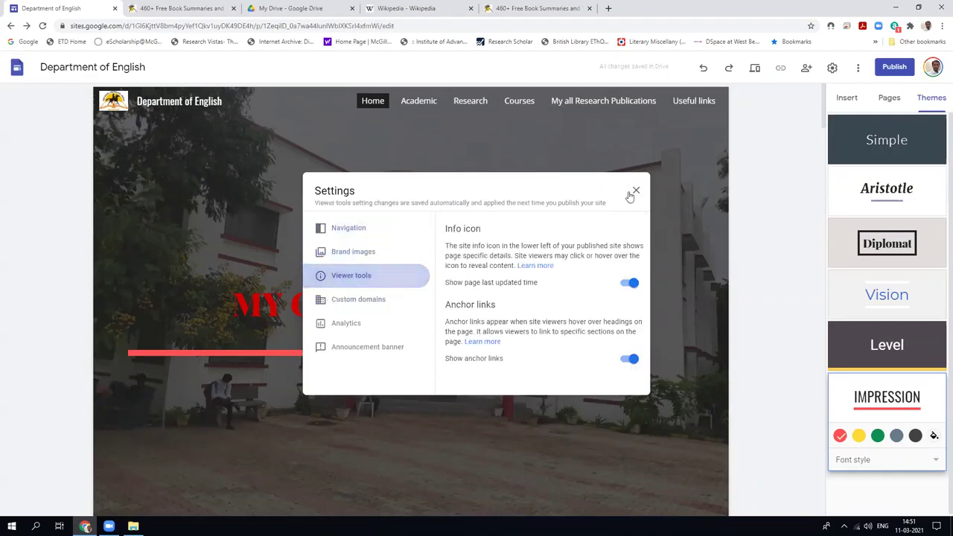
left_click(634, 192)
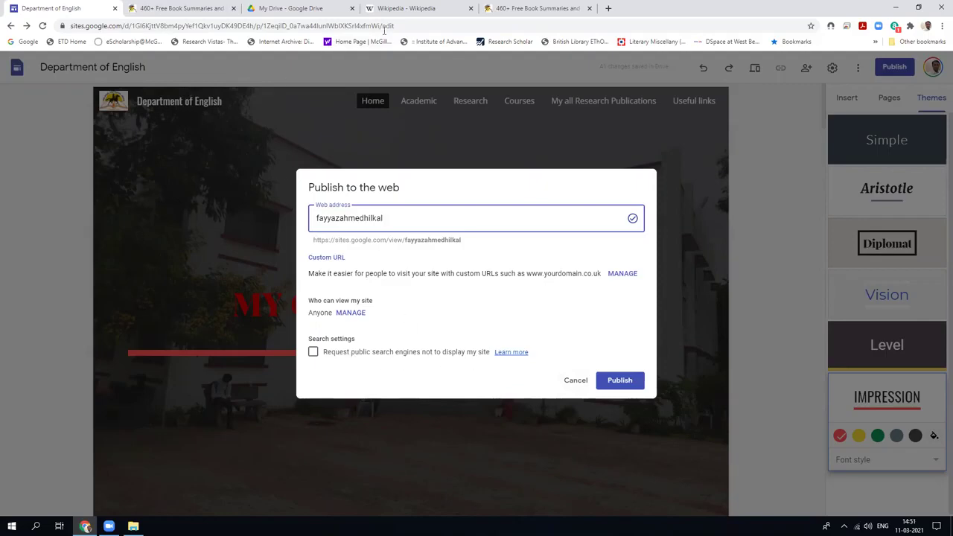
left_click(189, 8)
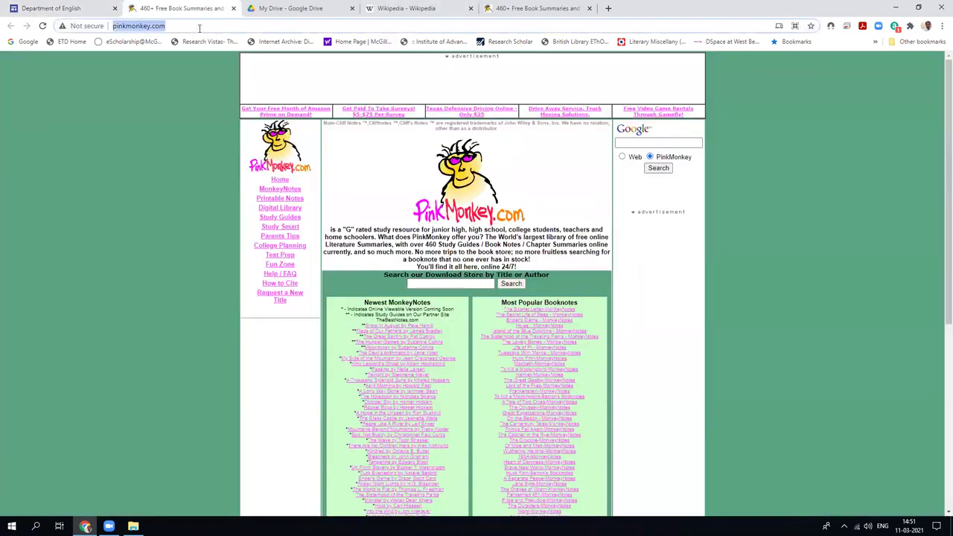
Search Google for the site owner's name, then tick the hide-from-search-engines option.
type("g")
key("Return")
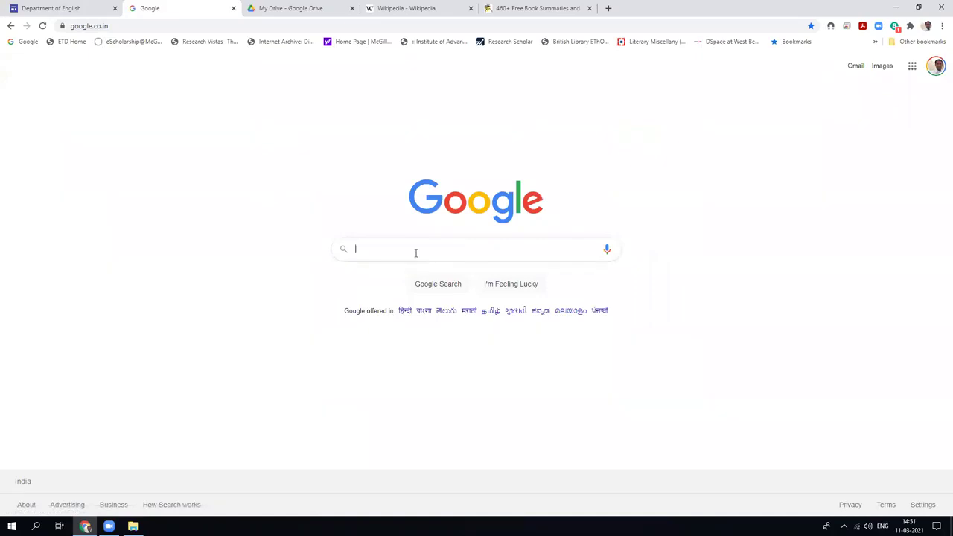
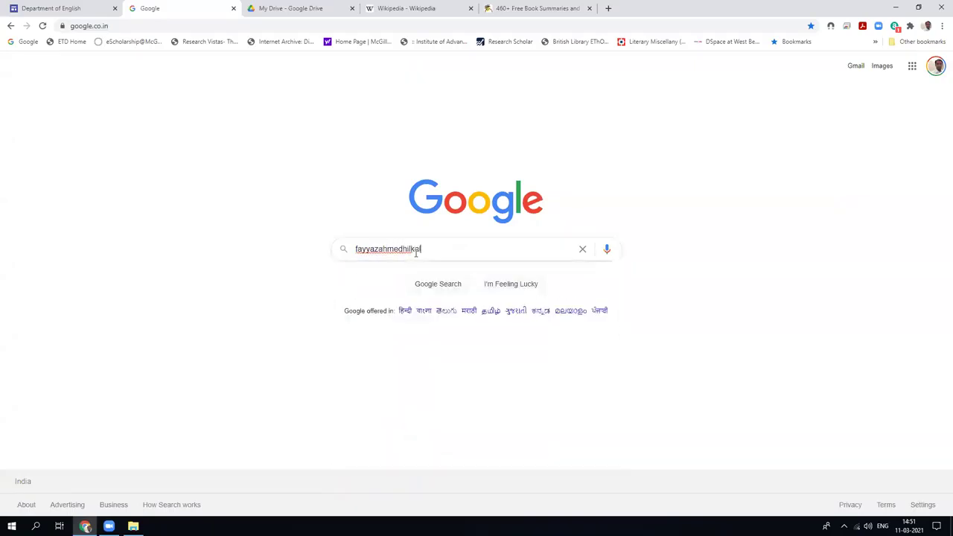
key("Return")
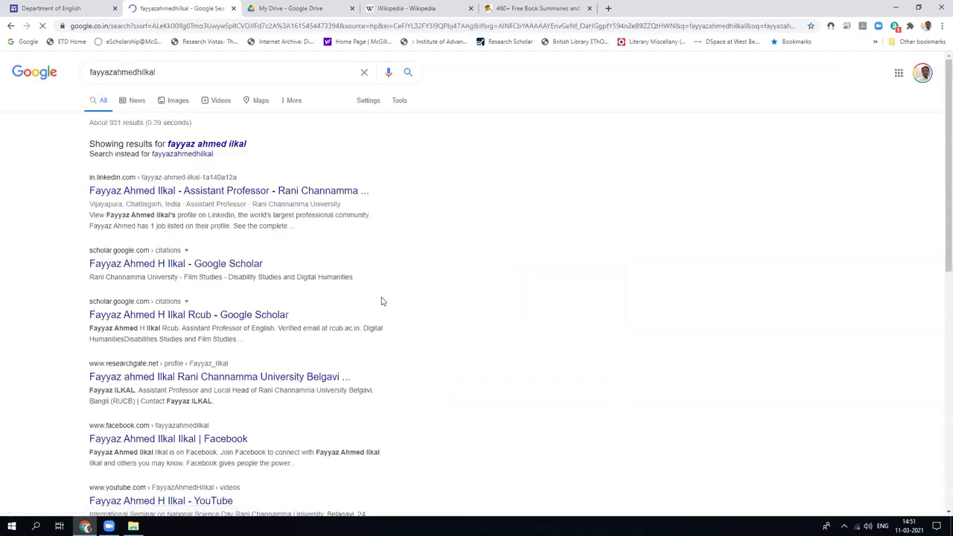
left_click(67, 9)
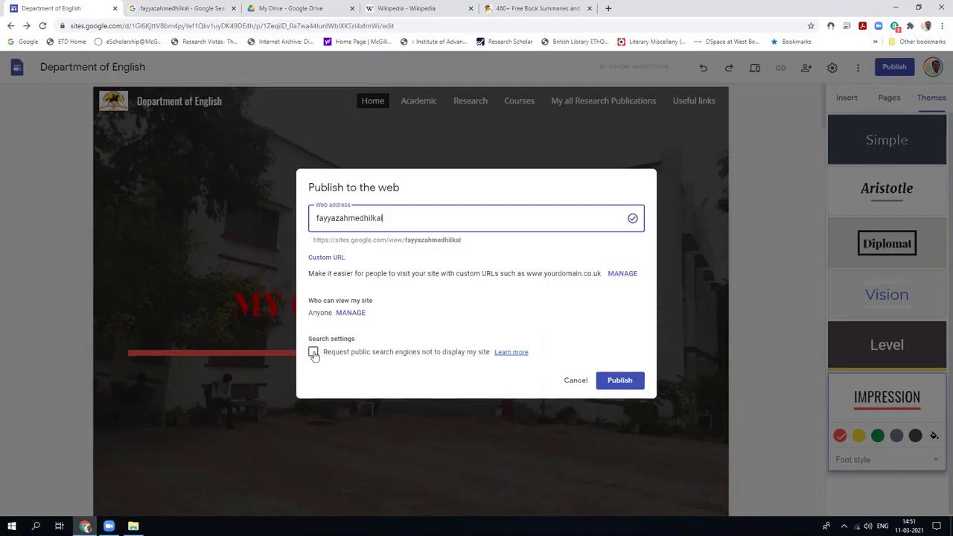
left_click(313, 353)
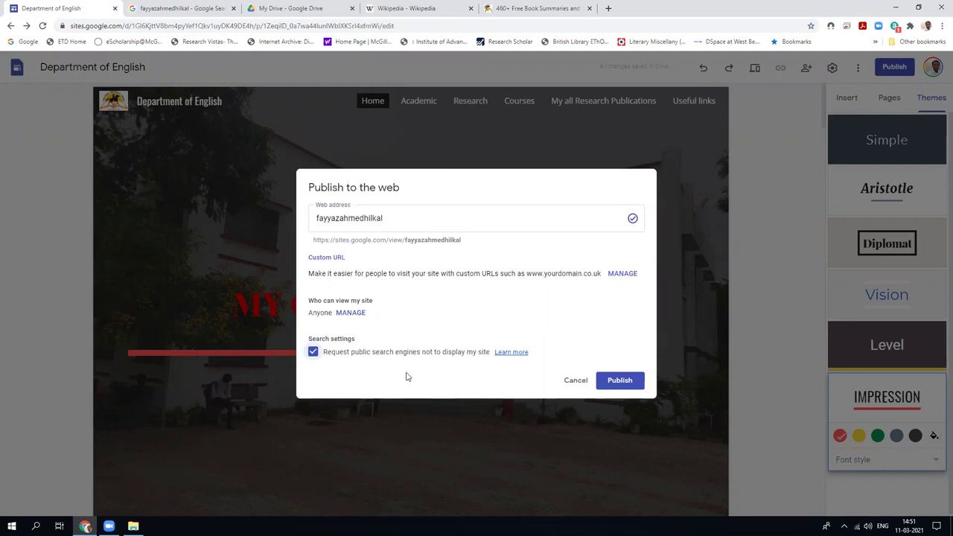
Untick the hide-from-search-engines option and publish the site.
left_click(155, 9)
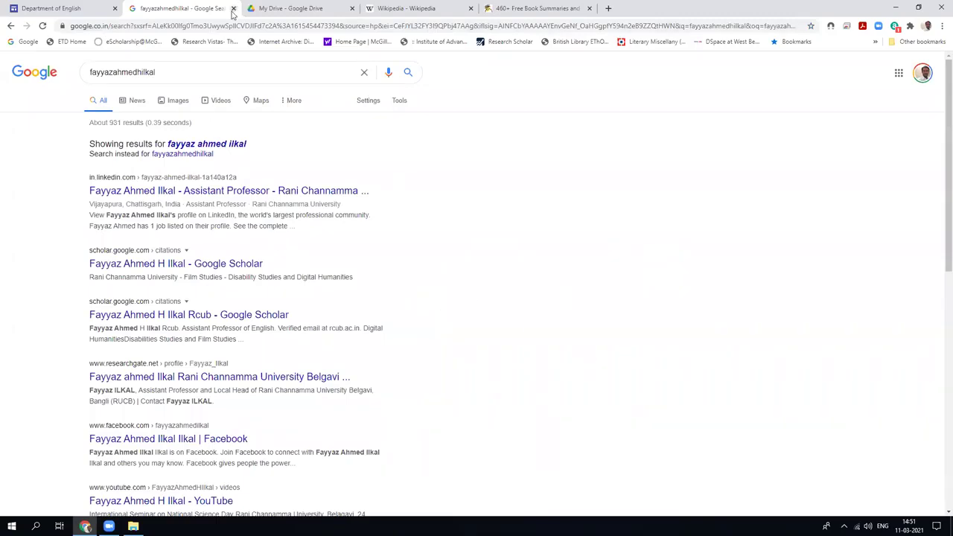
left_click(76, 11)
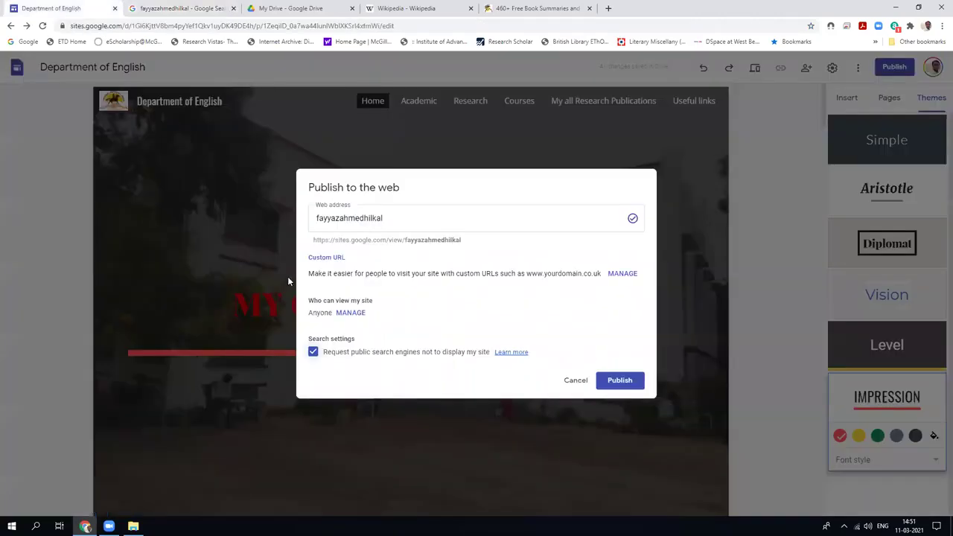
left_click(314, 361)
left_click(619, 380)
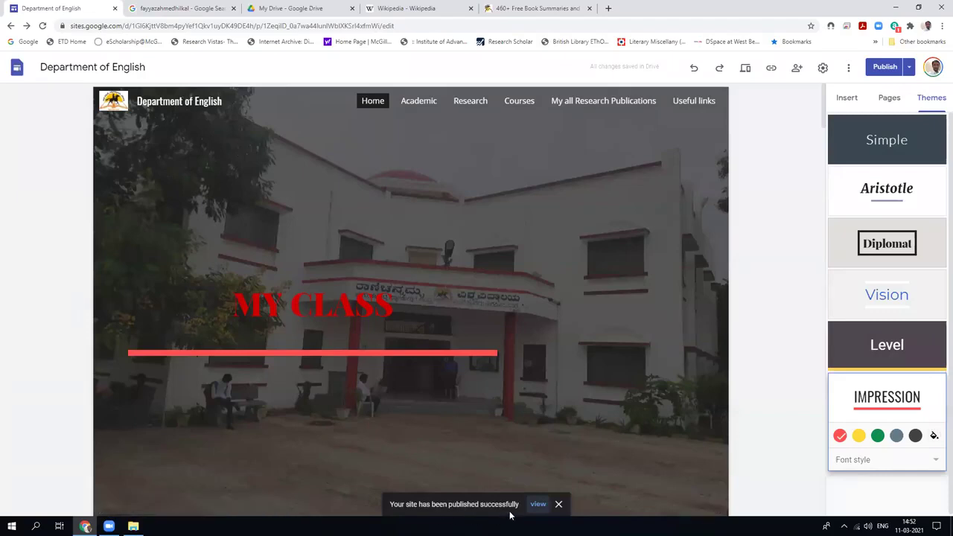
Scroll through the live Department of English site in its tab, then return to the editor.
left_click(538, 505)
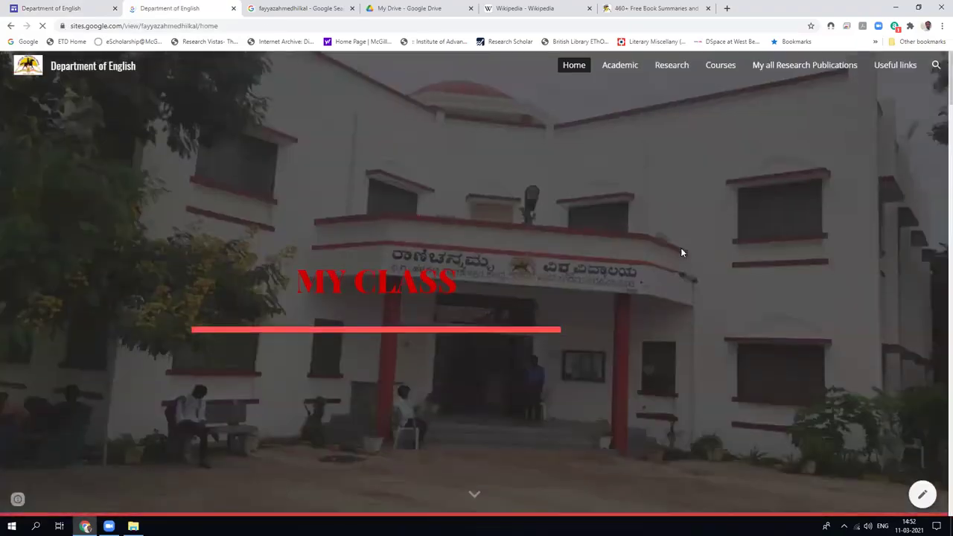
scroll(681, 253, "down", 4)
scroll(680, 253, "down", 15)
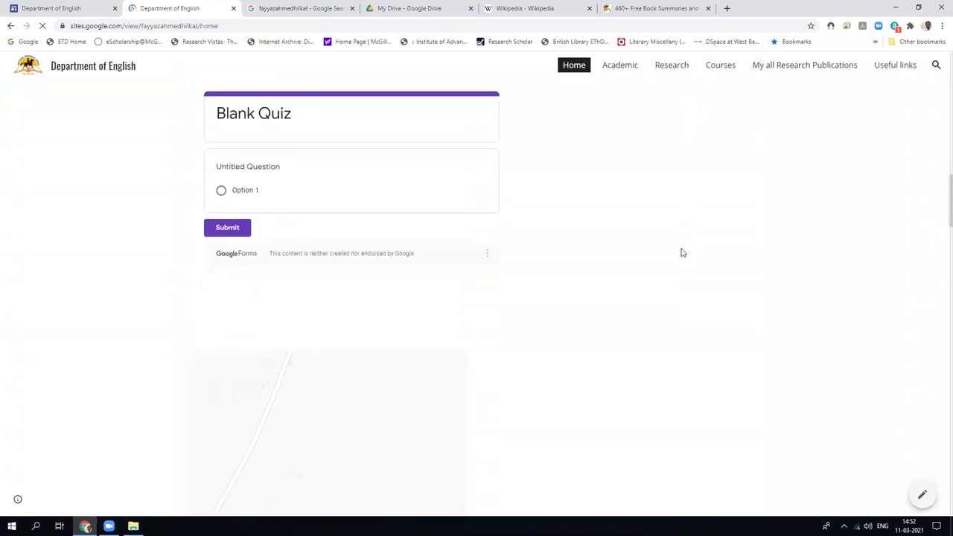
scroll(681, 253, "down", 10)
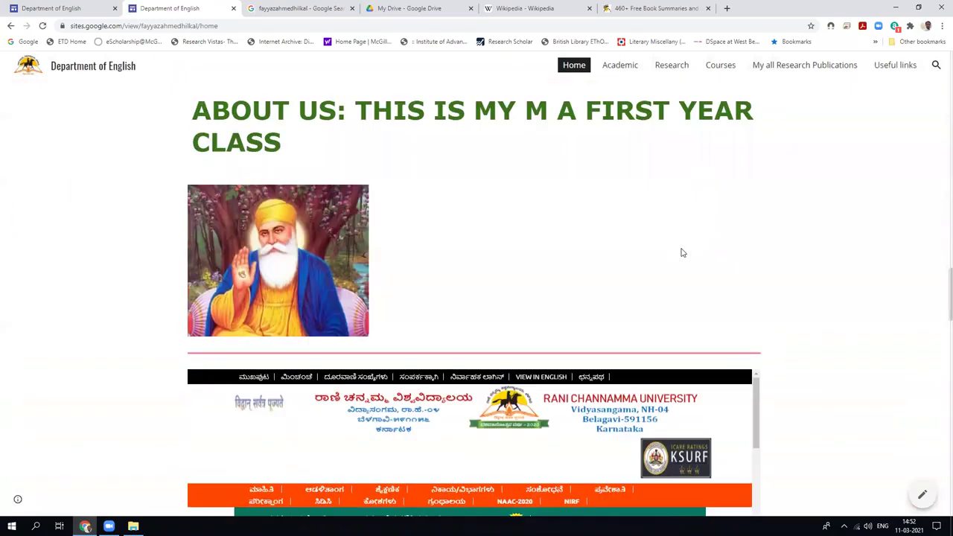
scroll(680, 253, "down", 8)
scroll(681, 253, "up", 11)
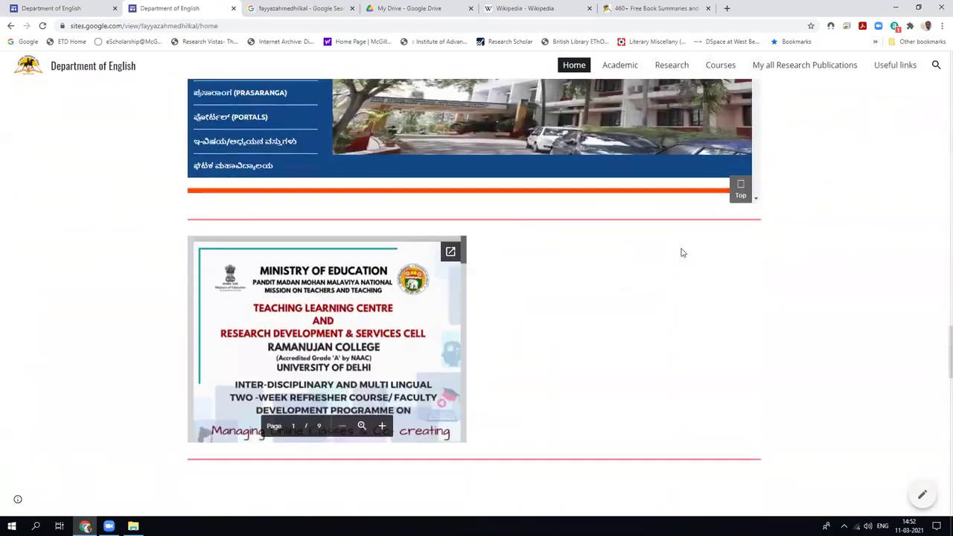
scroll(682, 253, "up", 20)
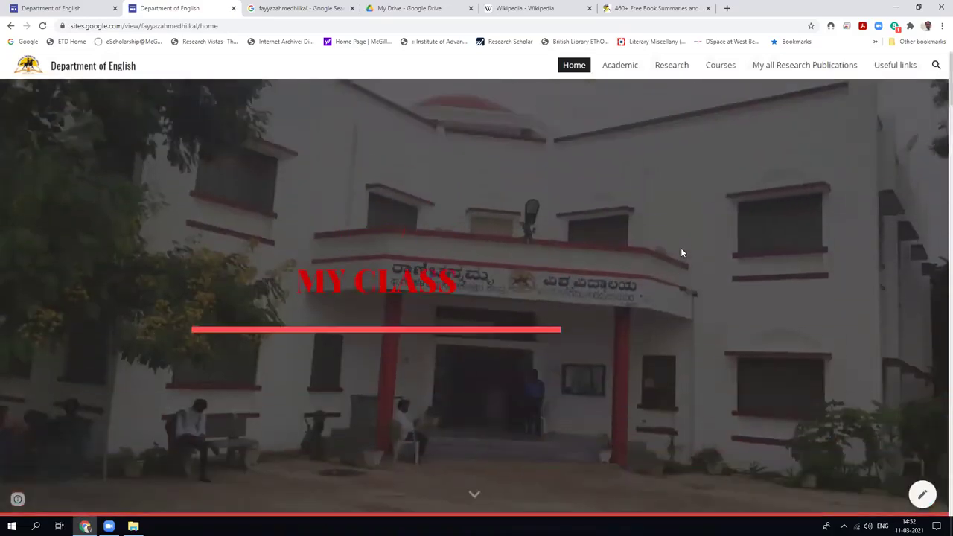
left_click(64, 8)
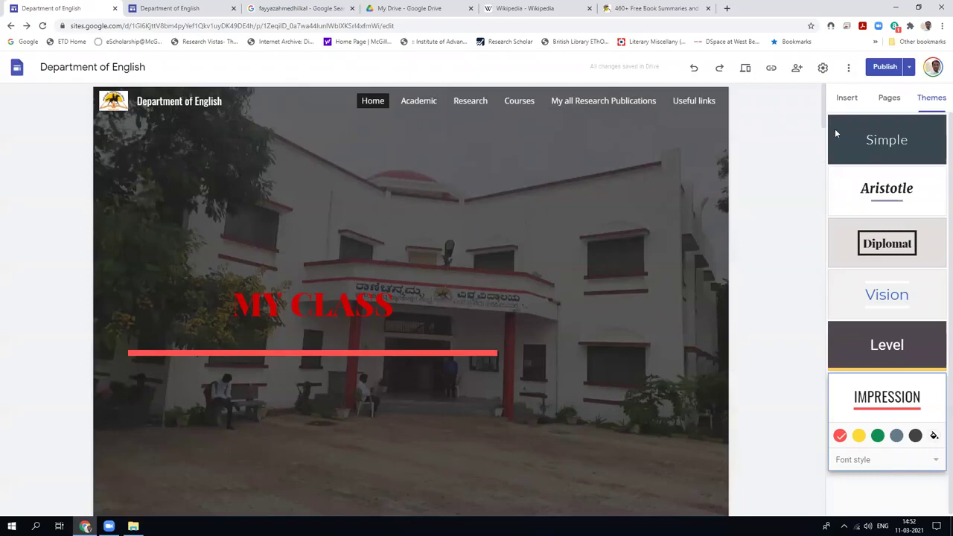
Dismiss the publish review introduction and close the live site's tab.
left_click(882, 69)
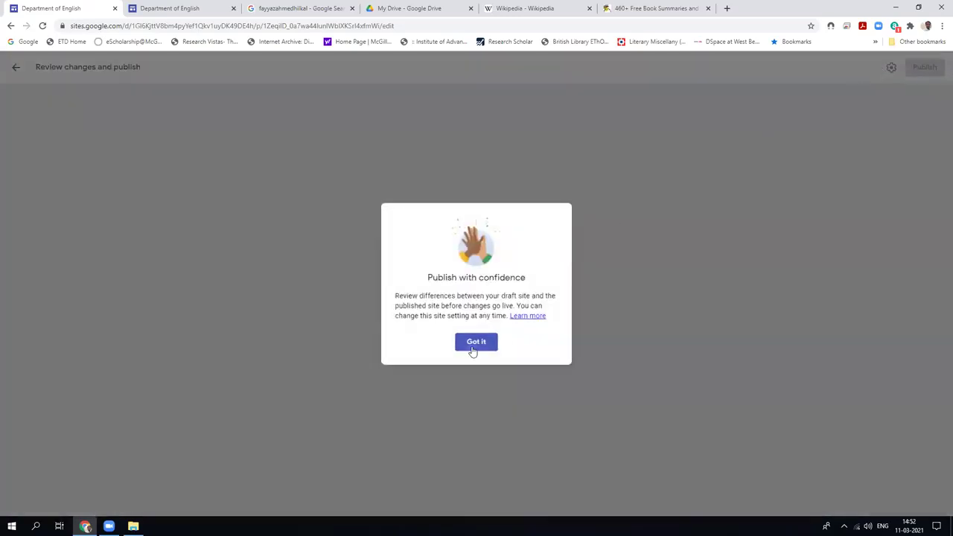
left_click(474, 342)
left_click(192, 10)
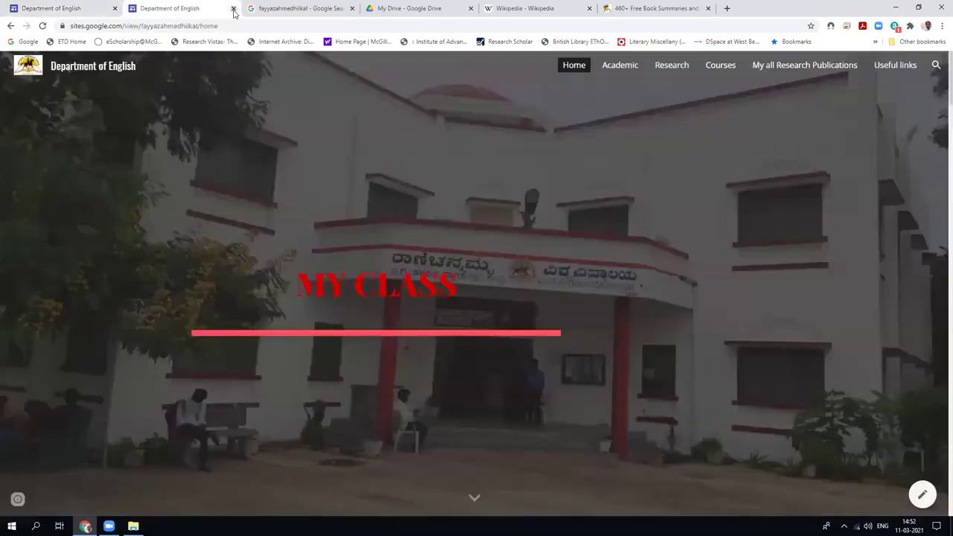
left_click(233, 9)
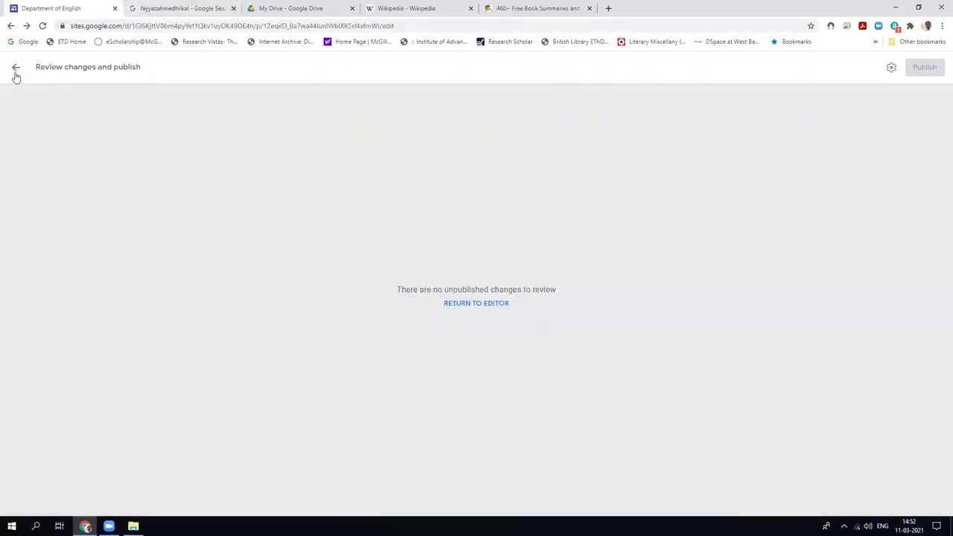
left_click(15, 73)
Unpublish the site from the Publish dropdown and confirm with OK.
left_click(908, 67)
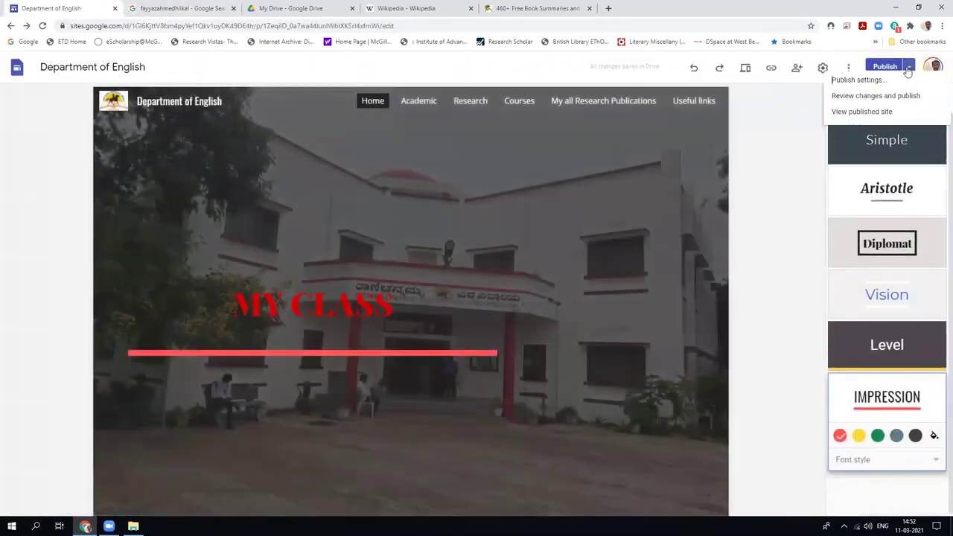
left_click(811, 135)
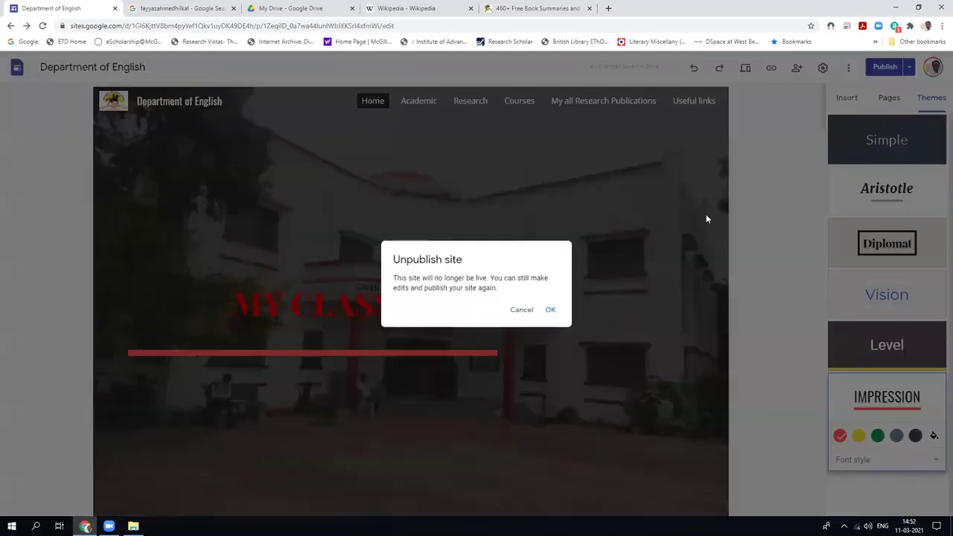
left_click(549, 311)
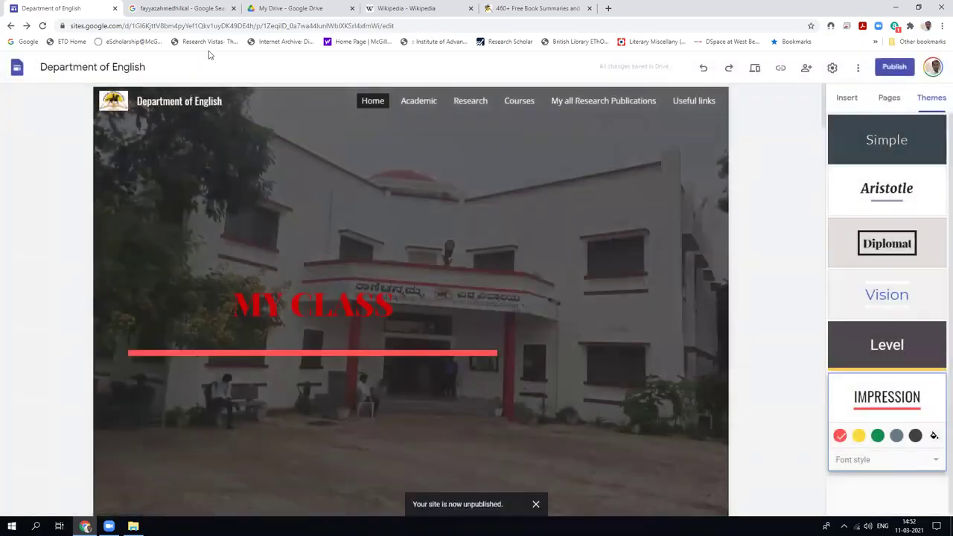
left_click(179, 8)
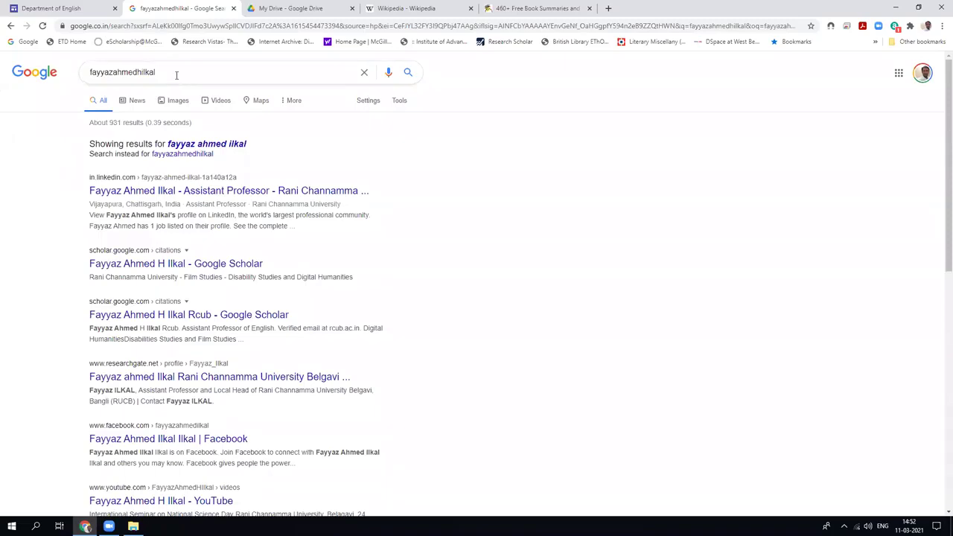
Republish the Department of English site from the editor's Publish dialog.
left_click(45, 8)
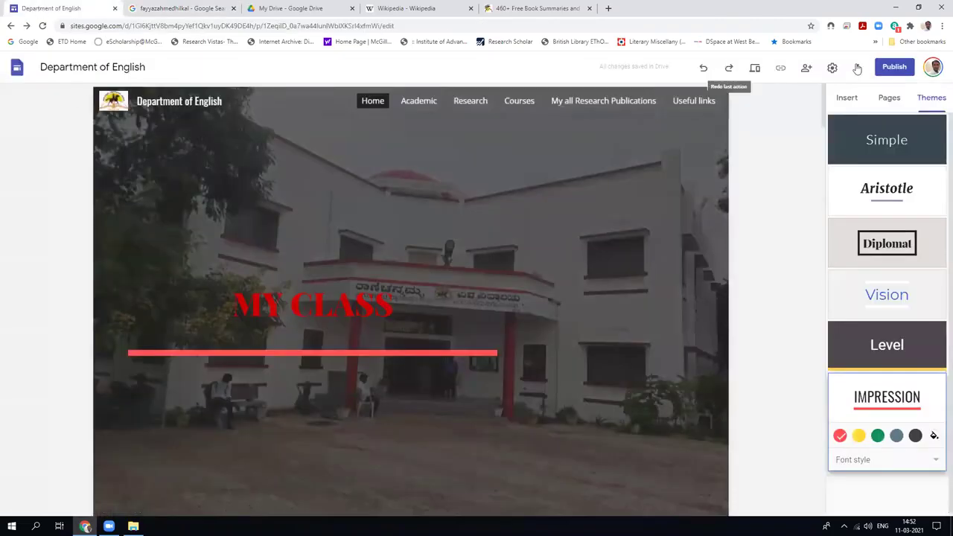
left_click(897, 69)
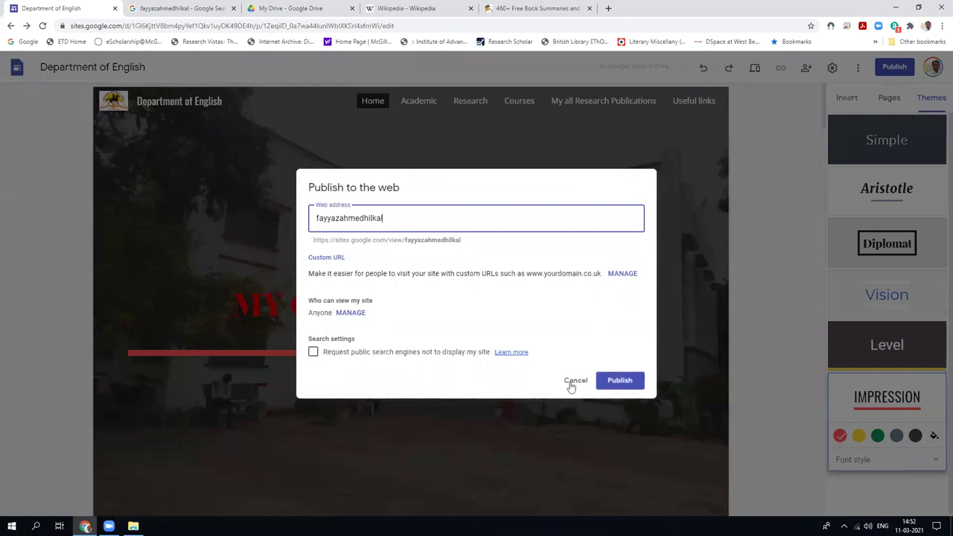
left_click(620, 380)
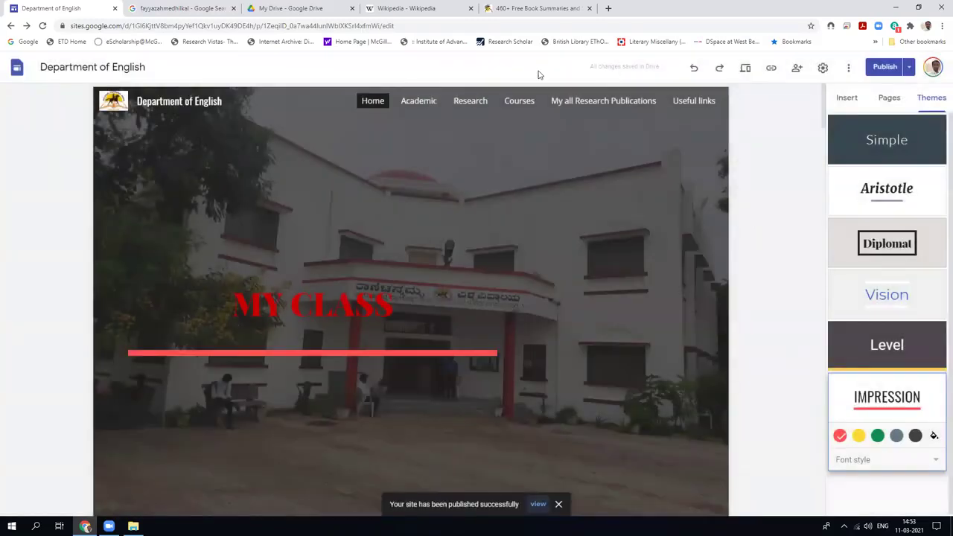
left_click(194, 10)
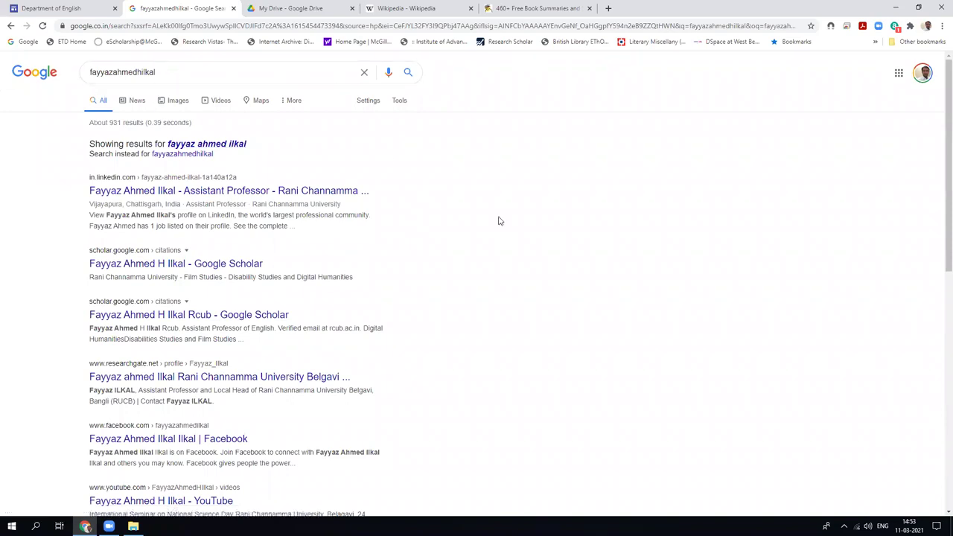
Rerun the search, show results for the exact spelling, then return to the site editor.
left_click(247, 74)
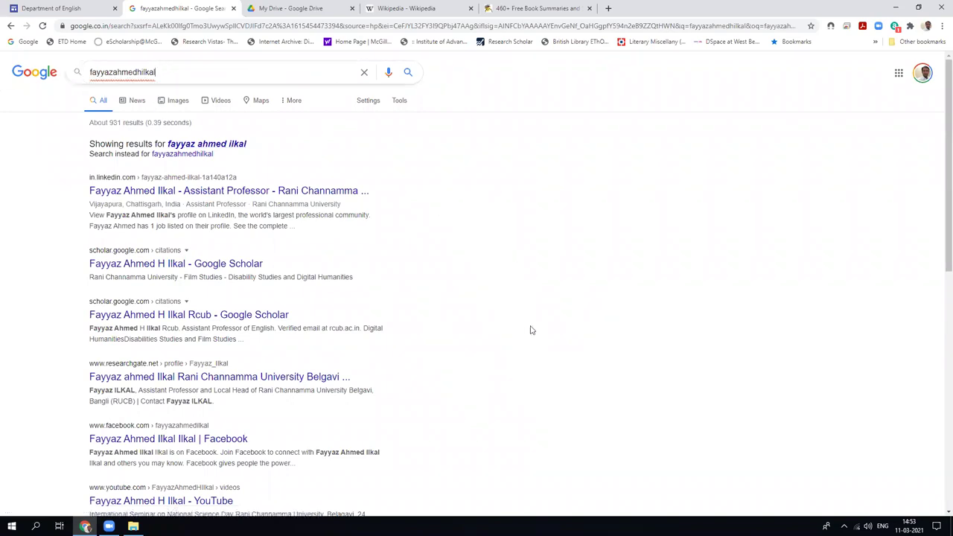
key("Return")
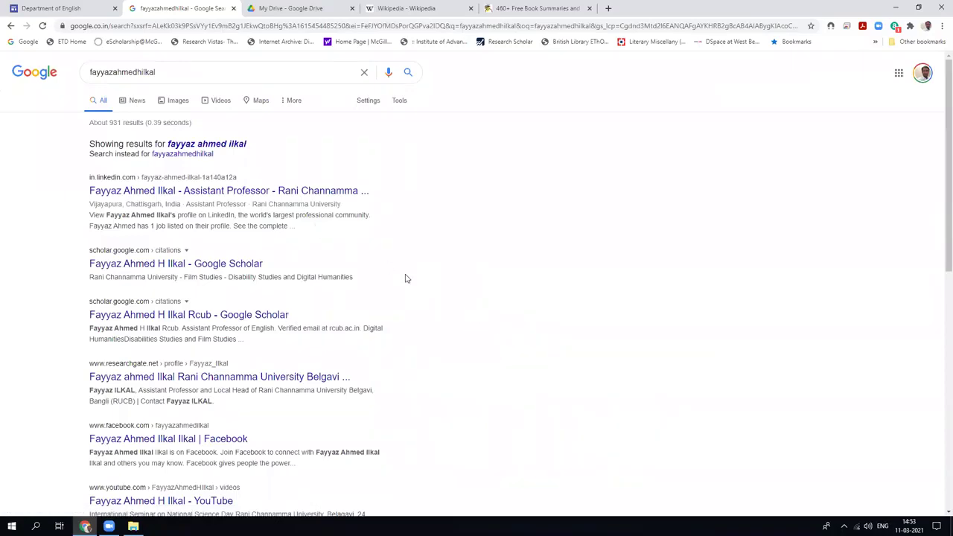
left_click(182, 155)
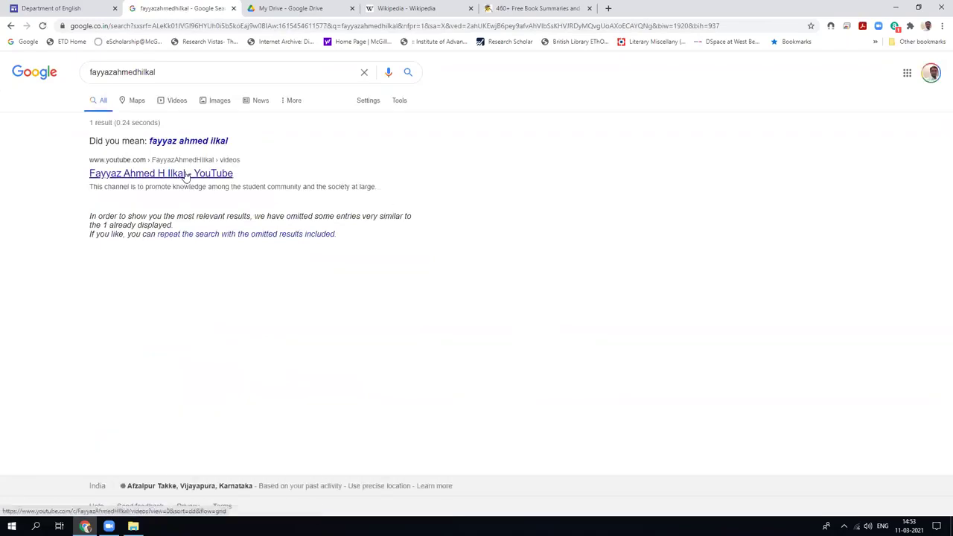
left_click(98, 9)
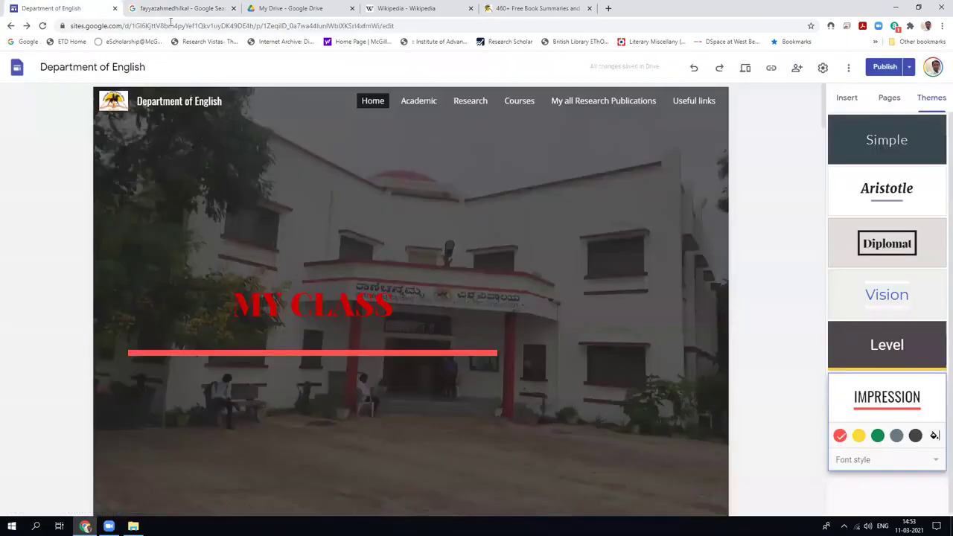
Close the search tab and copy the published site's link.
left_click(233, 8)
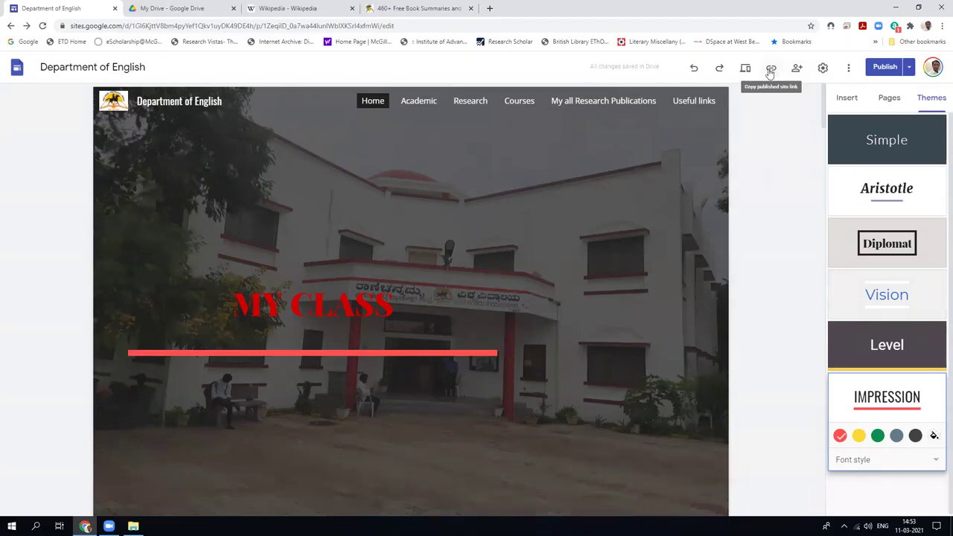
left_click(770, 68)
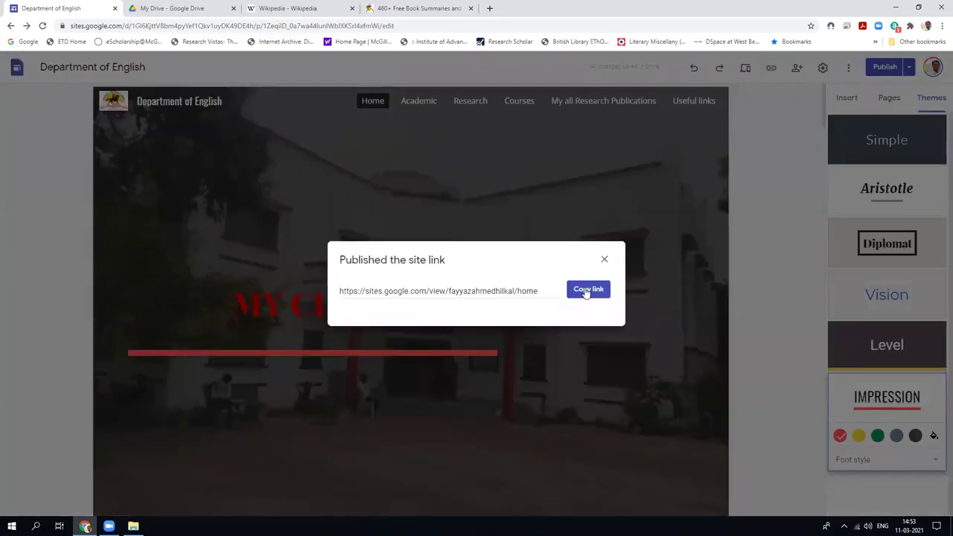
left_click(585, 290)
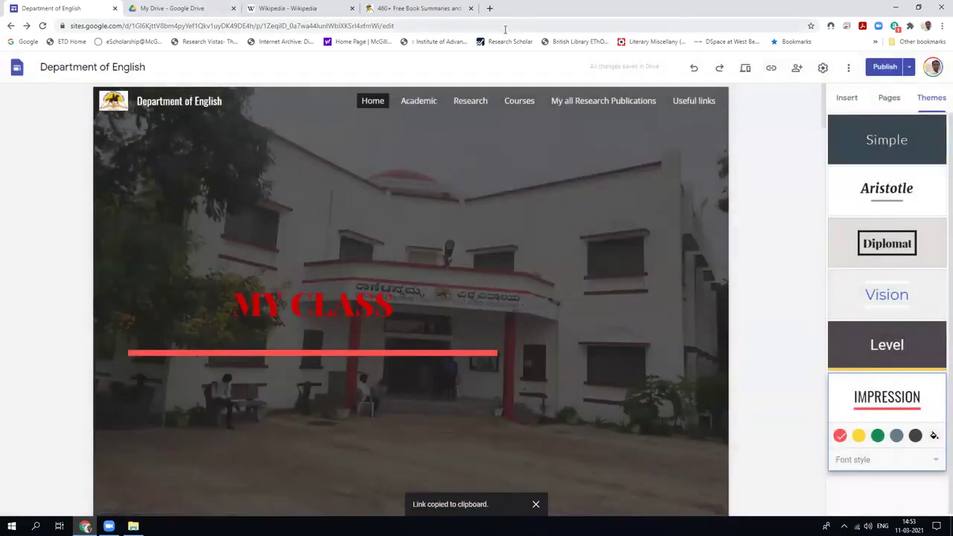
left_click(379, 9)
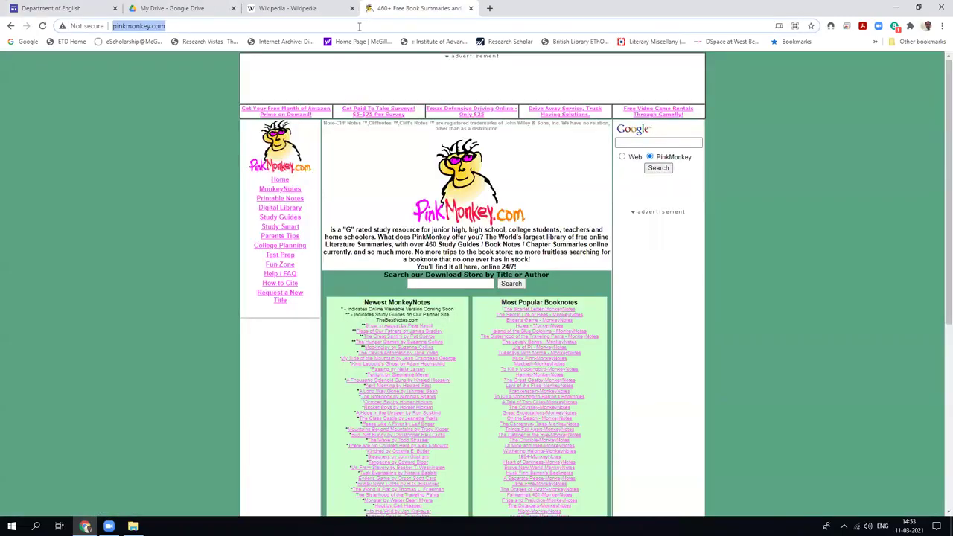
Paste the copied published link into the address bar and scroll through the live site.
key("BackSpace")
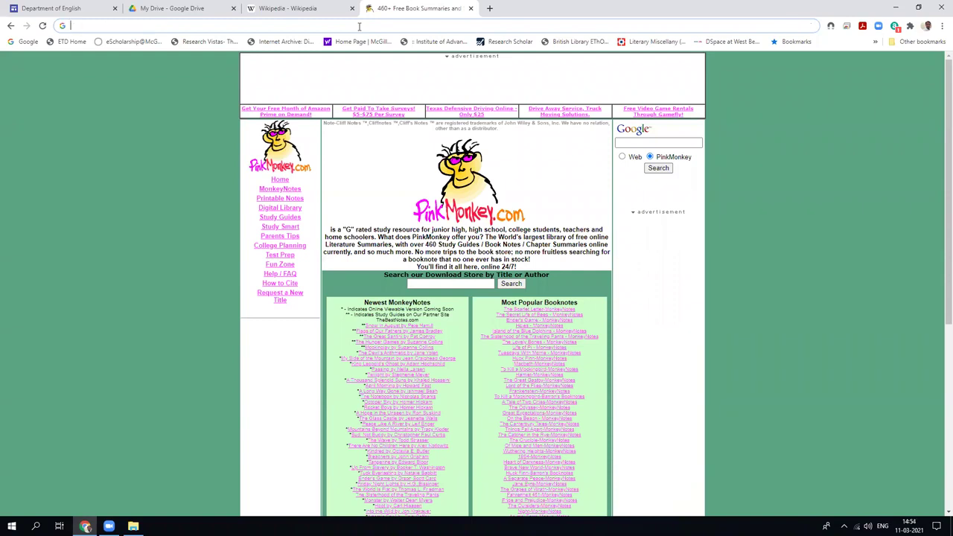
key("ctrl+v")
key("Return")
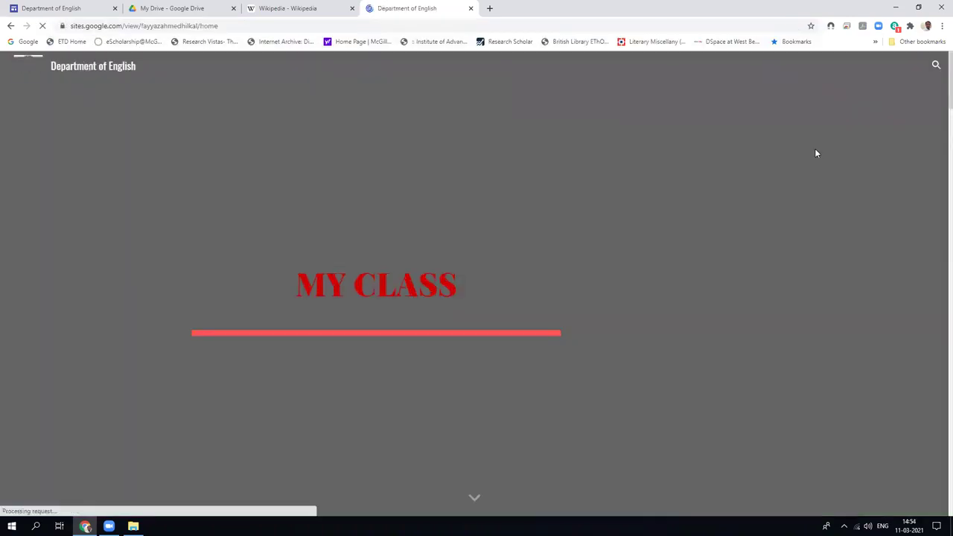
scroll(815, 150, "down", 3)
scroll(815, 153, "down", 8)
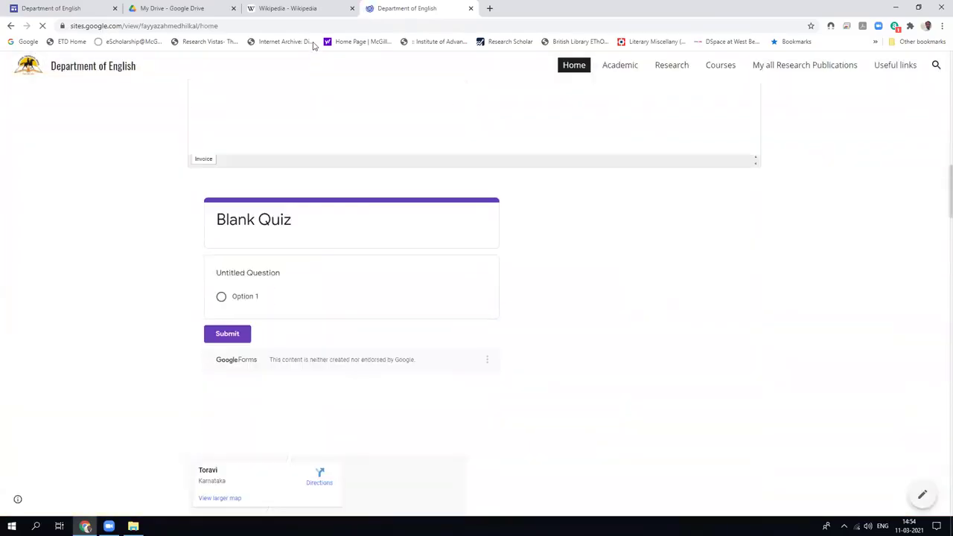
Close the live site and Wikipedia tabs and return to the Department of English editor.
double_click(789, 8)
left_click(749, 26)
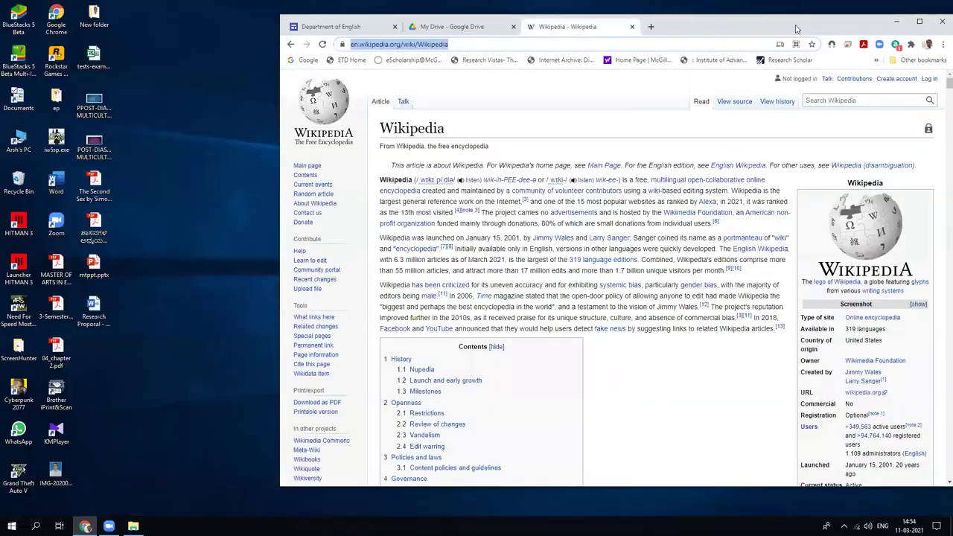
double_click(795, 29)
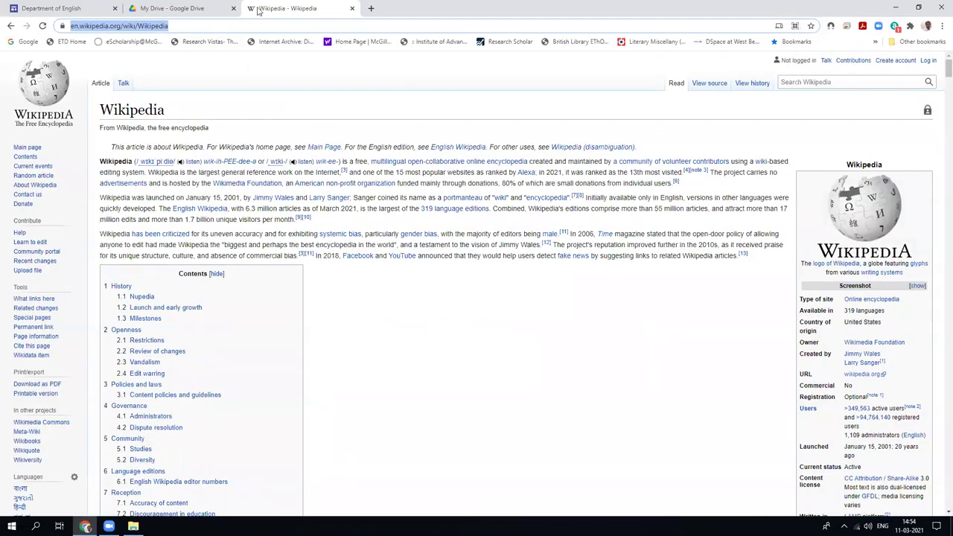
key("ctrl+w")
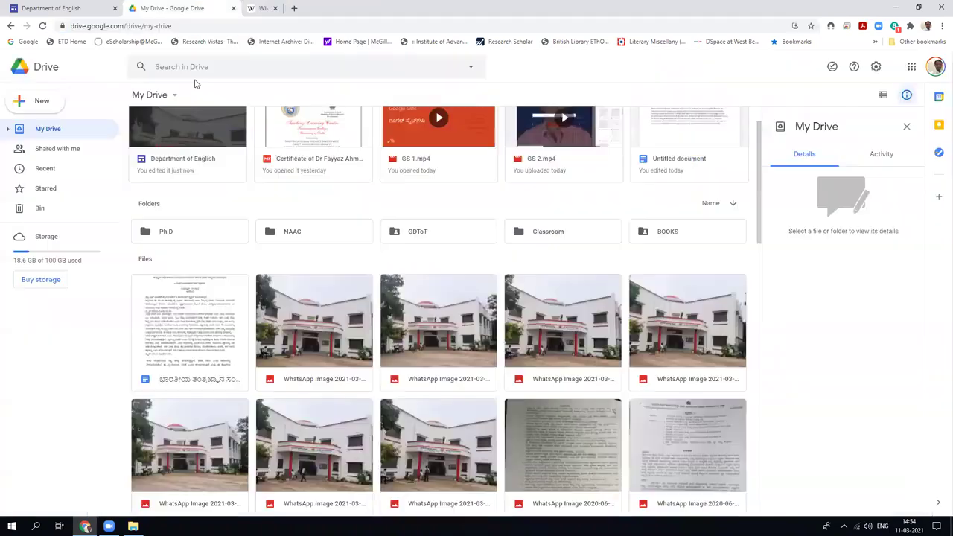
left_click(82, 10)
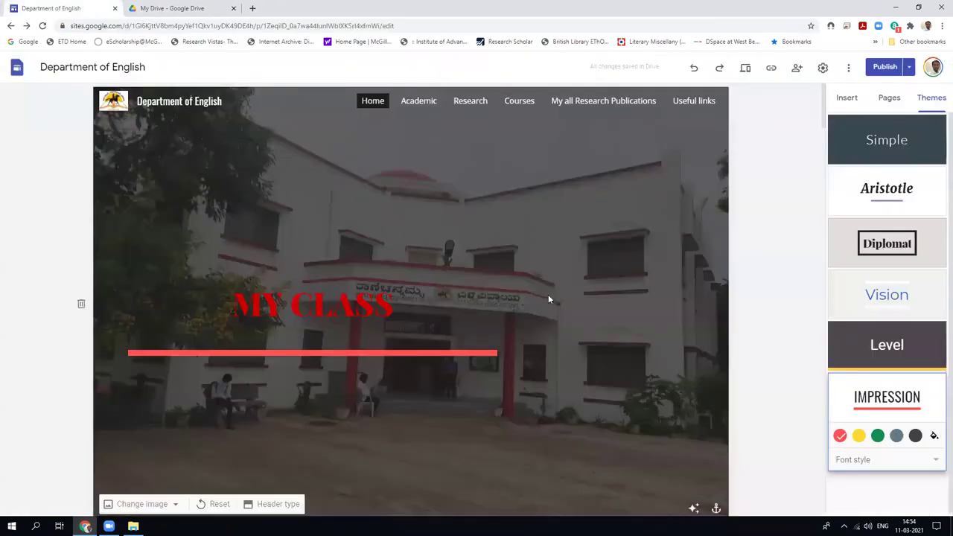
scroll(548, 295, "down", 2)
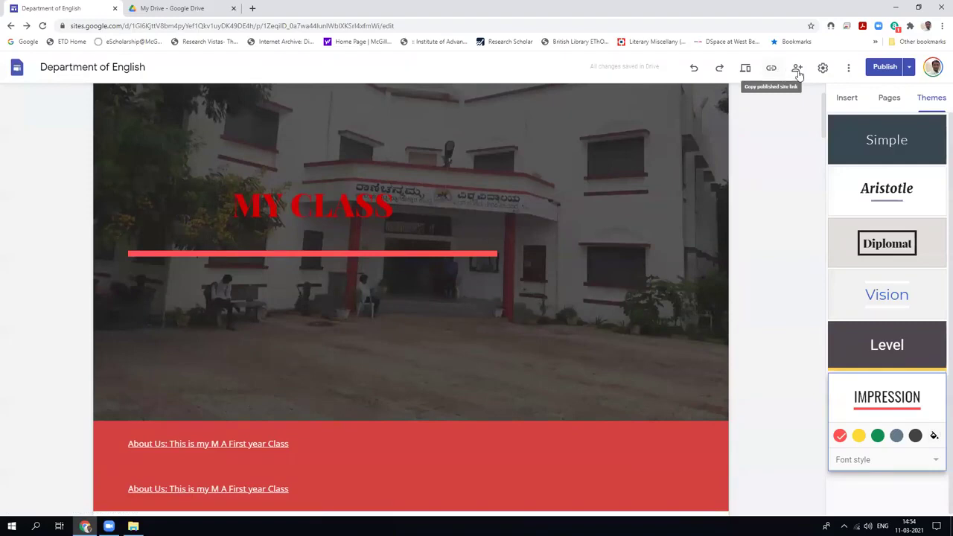
Unpublish the Department of English site from the Publish dropdown and confirm with OK.
left_click(909, 68)
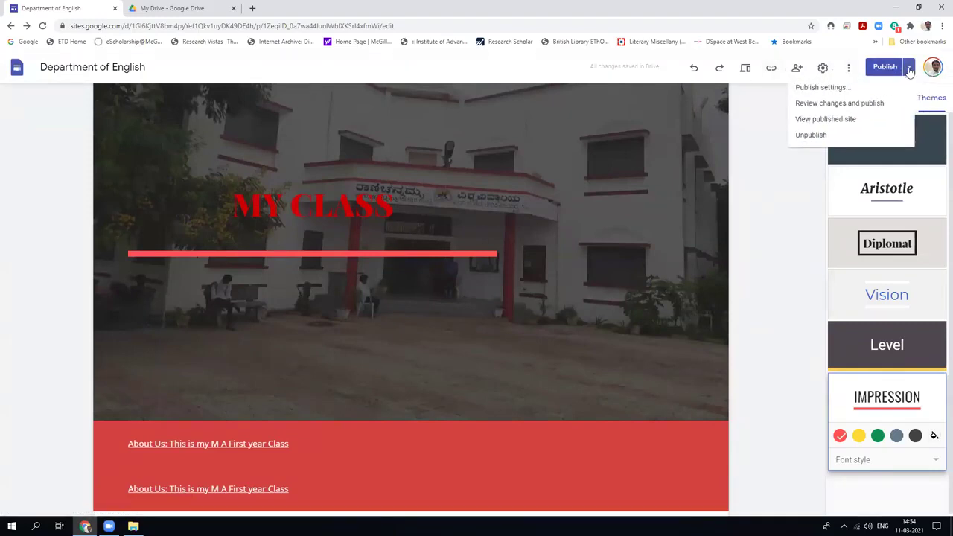
left_click(809, 135)
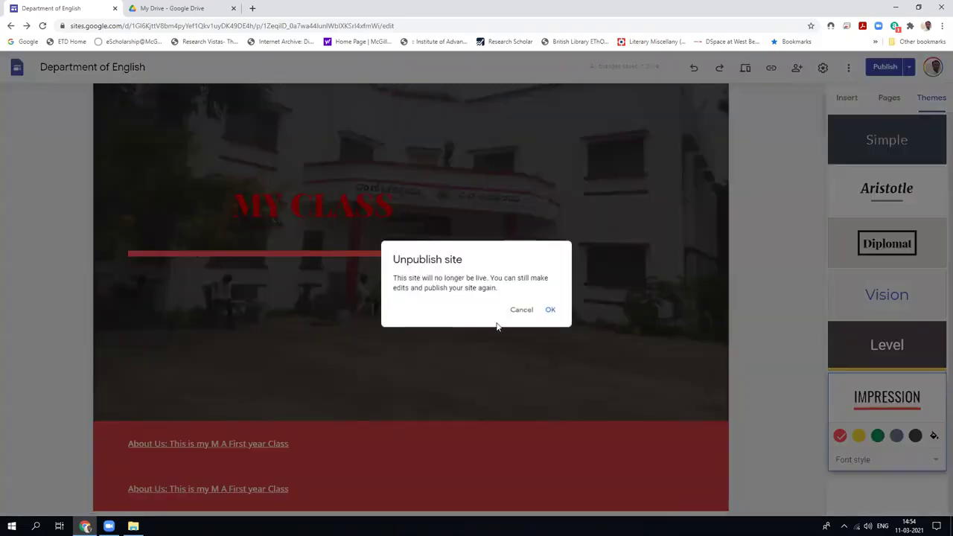
left_click(550, 311)
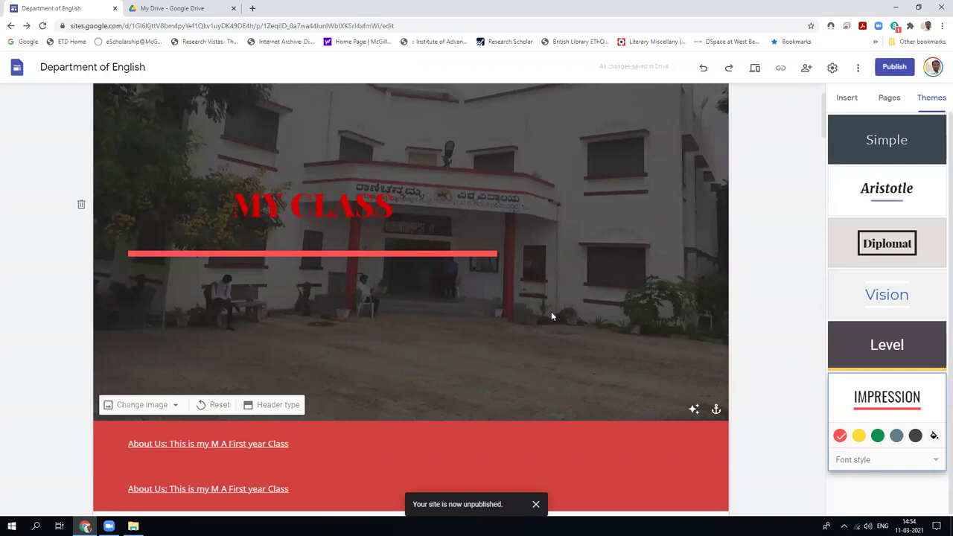
scroll(552, 316, "down", 1)
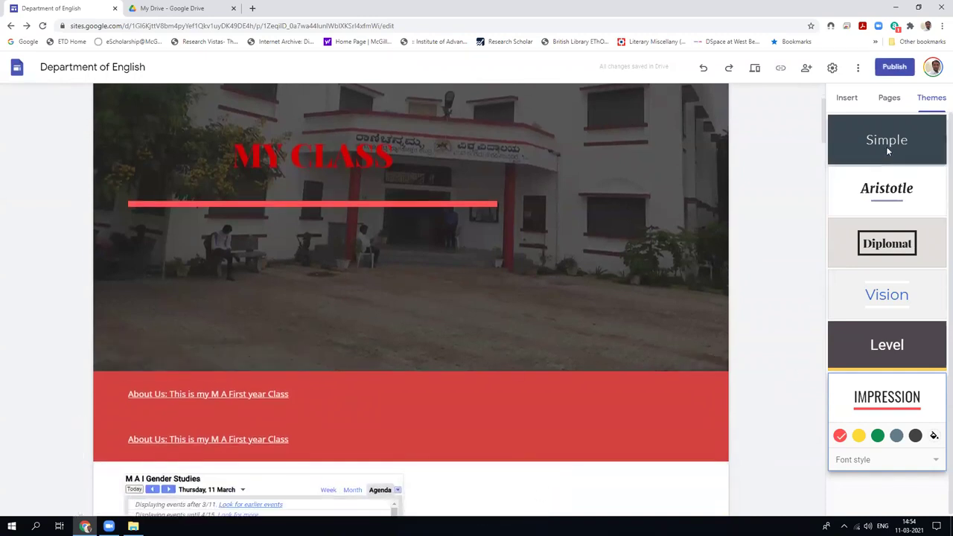
Show the Insert panel's content blocks, scroll through the page, and open the sharing settings.
left_click(888, 101)
left_click(842, 104)
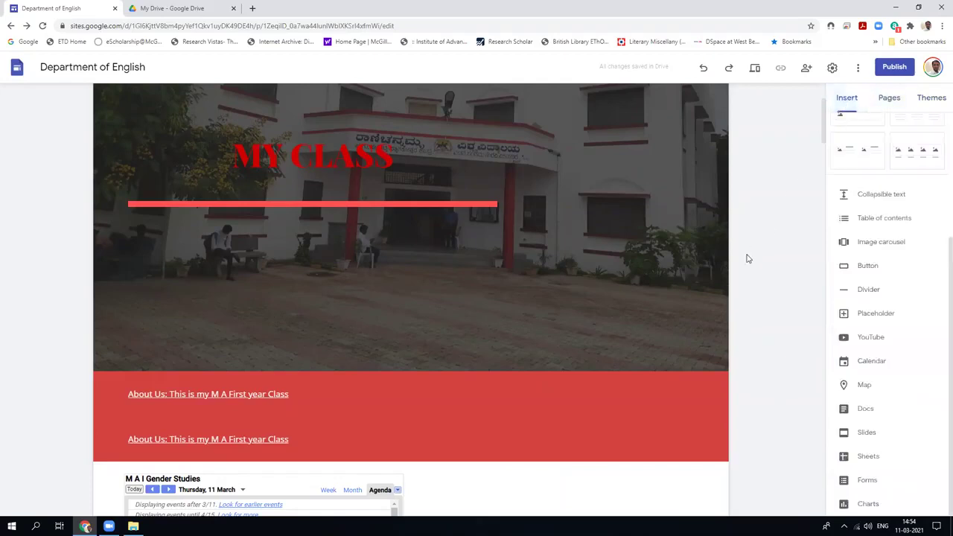
scroll(748, 258, "down", 10)
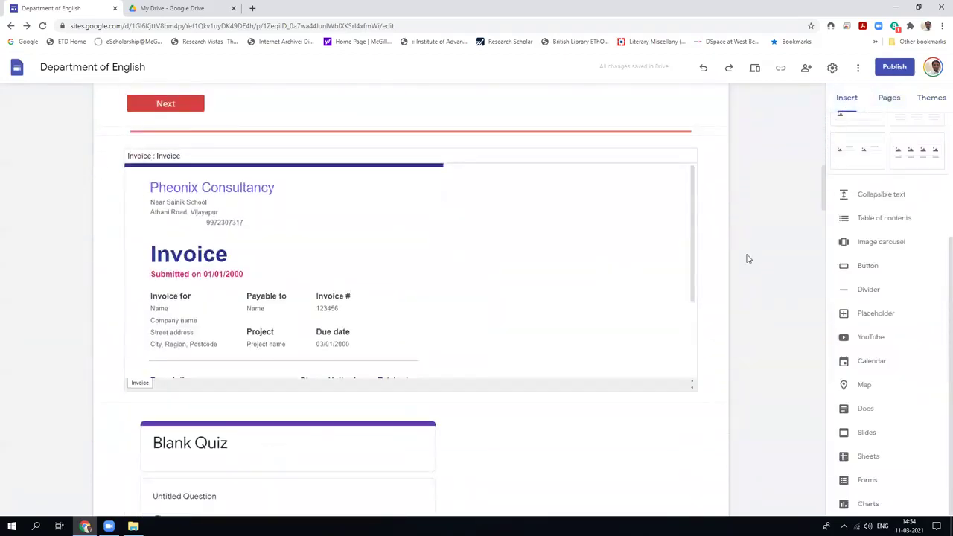
scroll(748, 258, "up", 10)
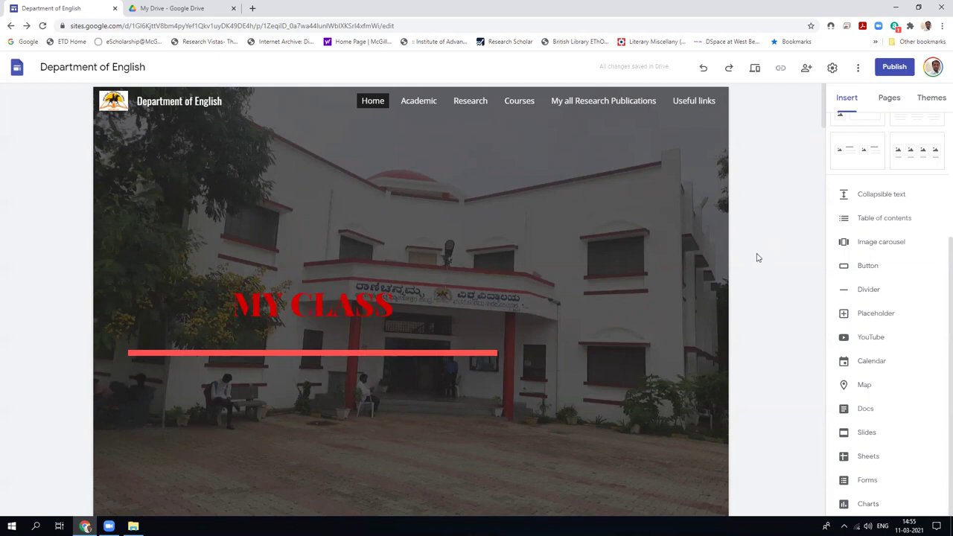
left_click(806, 70)
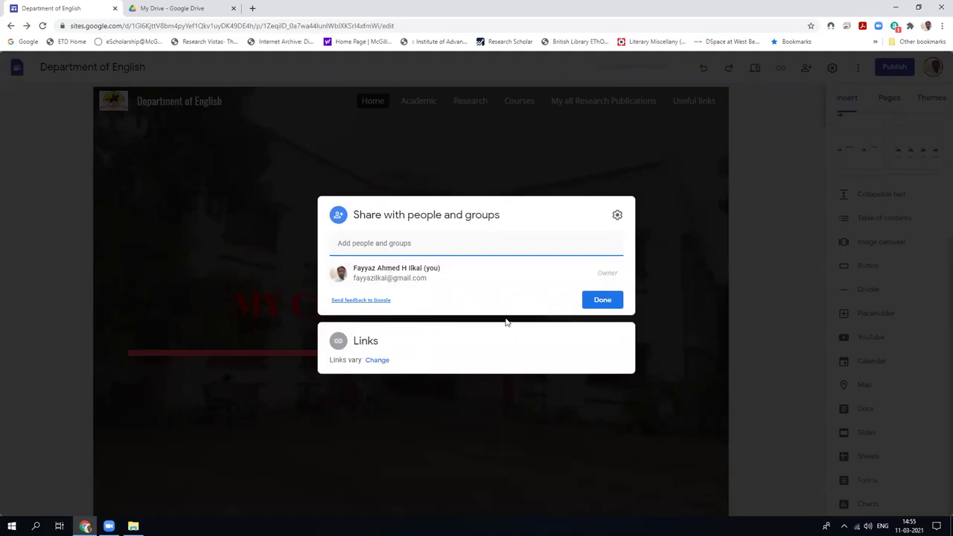
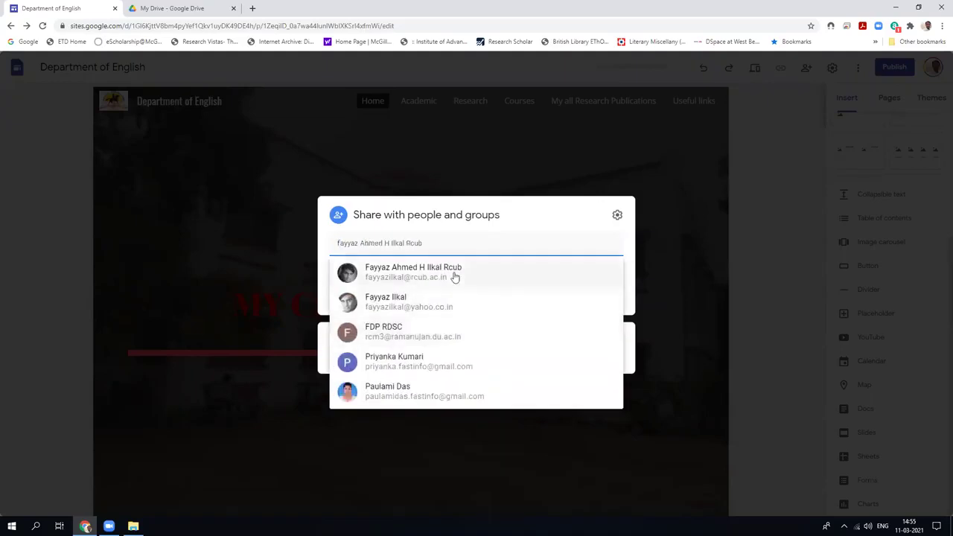
Invite the collaborator's work account as an Editor, with notification, and send.
left_click(455, 277)
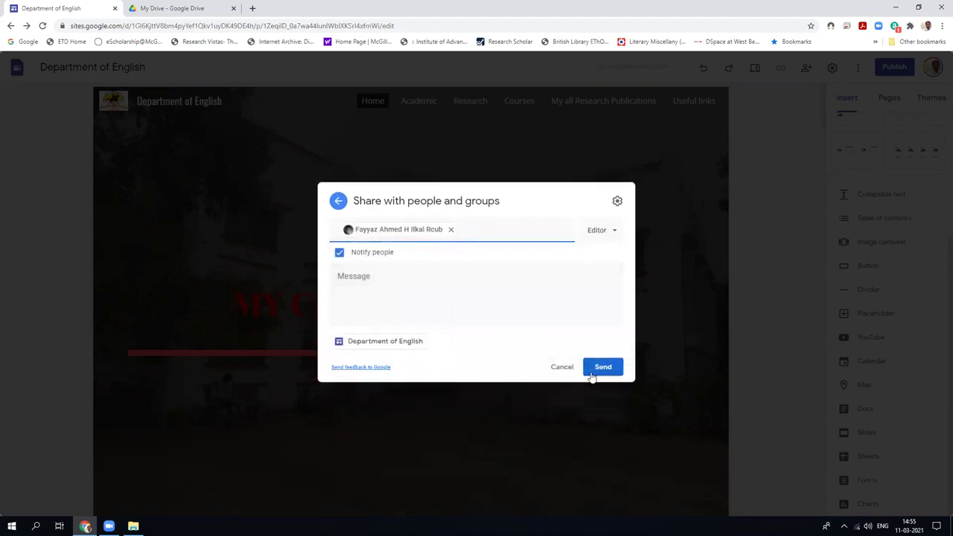
left_click(600, 368)
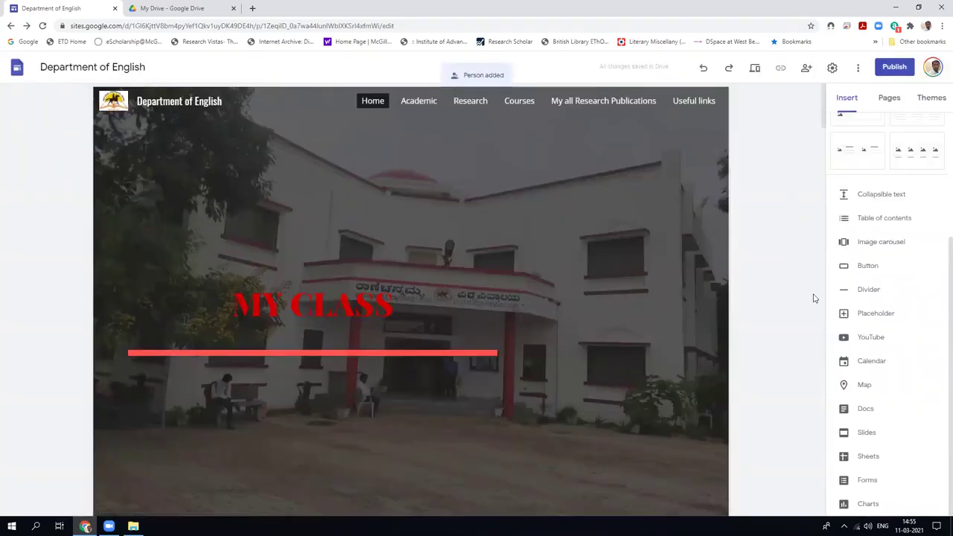
scroll(758, 322, "down", 2)
scroll(757, 322, "up", 2)
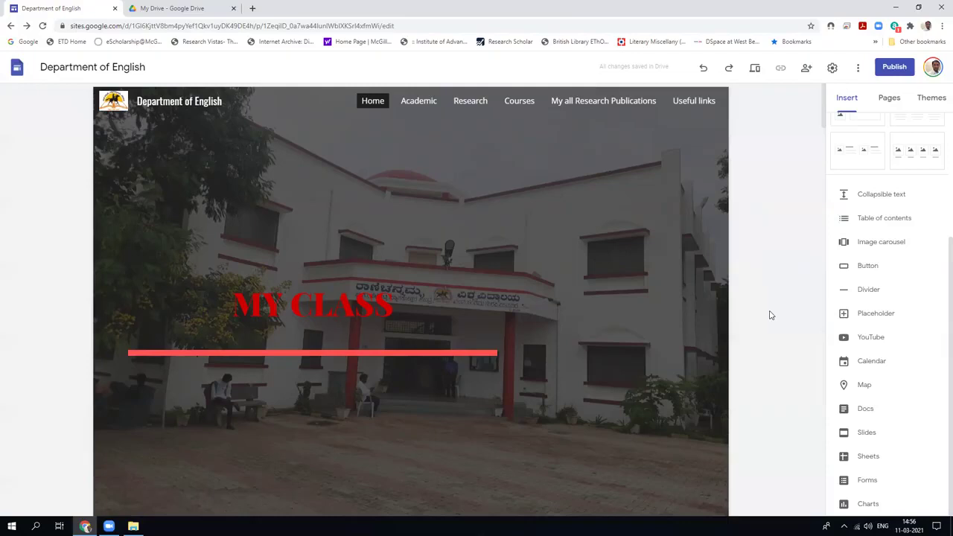
scroll(770, 315, "down", 2)
scroll(770, 315, "up", 2)
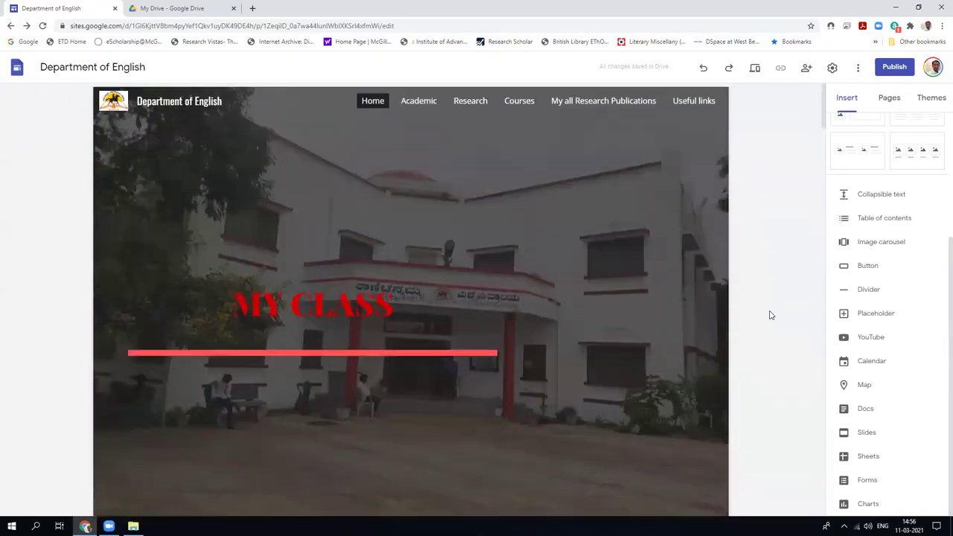